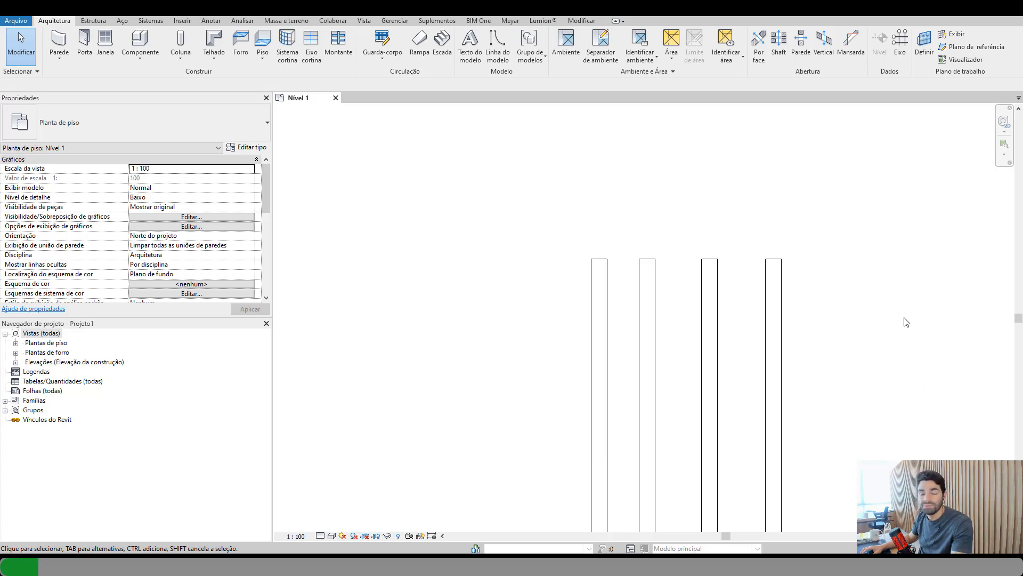
- Set the created phase (Fase criada) of the first wall from the left in the plan to Existente
{"action": "middle_click_drag", "start_coordinate": [834, 313], "coordinate": [699, 259]}
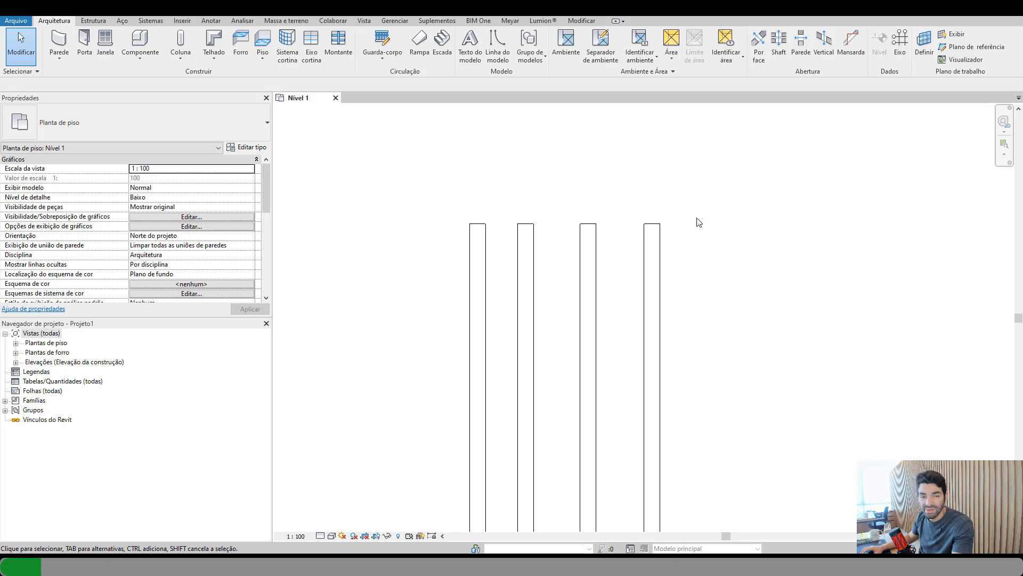
{"action": "middle_click_drag", "start_coordinate": [697, 233], "coordinate": [711, 251]}
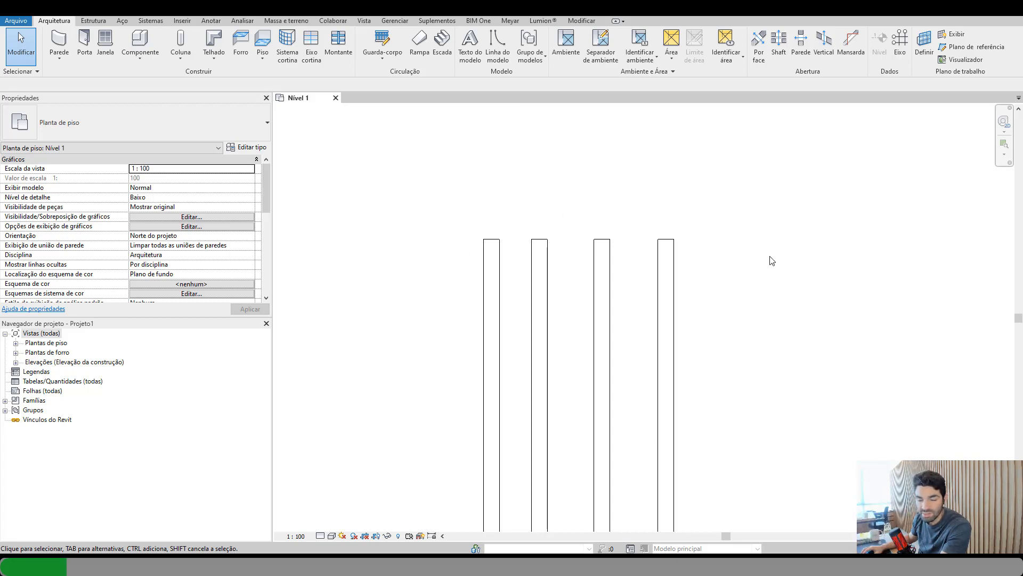
{"action": "middle_click_drag", "start_coordinate": [728, 274], "coordinate": [783, 288]}
{"action": "scroll", "coordinate": [610, 251], "scroll_direction": "up", "scroll_amount": 3}
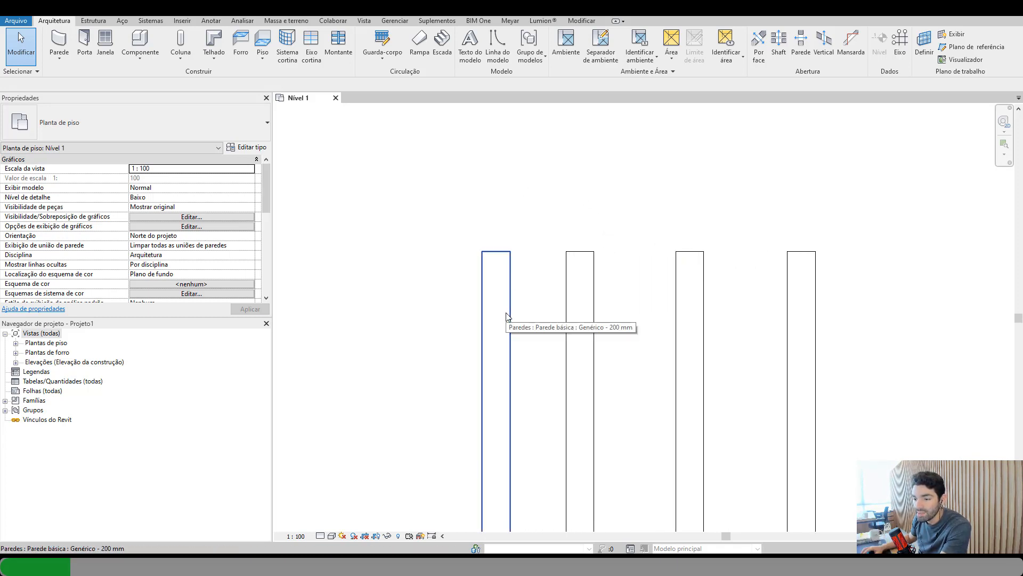
{"action": "left_click", "coordinate": [506, 315]}
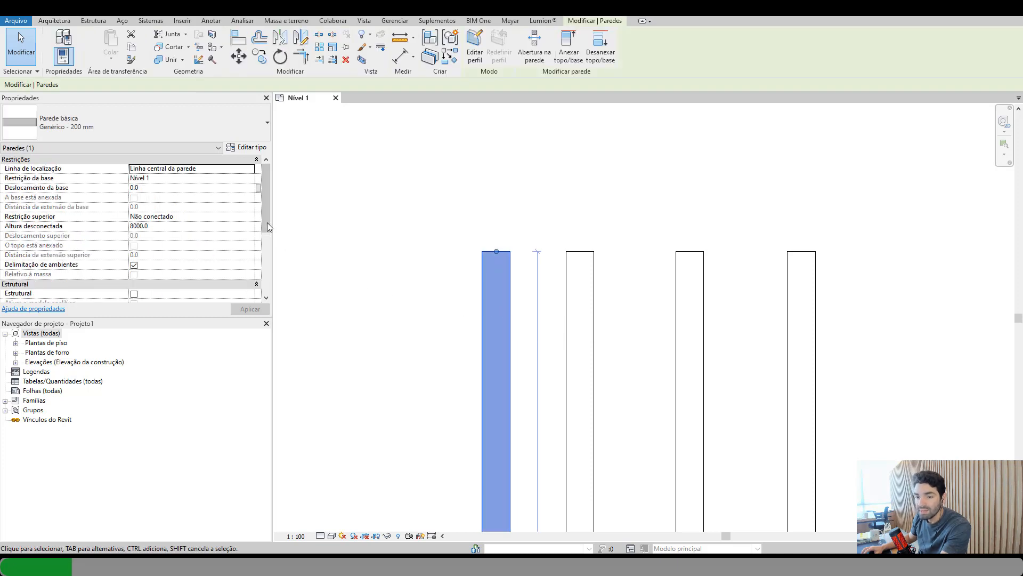
{"action": "left_click_drag", "start_coordinate": [267, 220], "coordinate": [264, 282]}
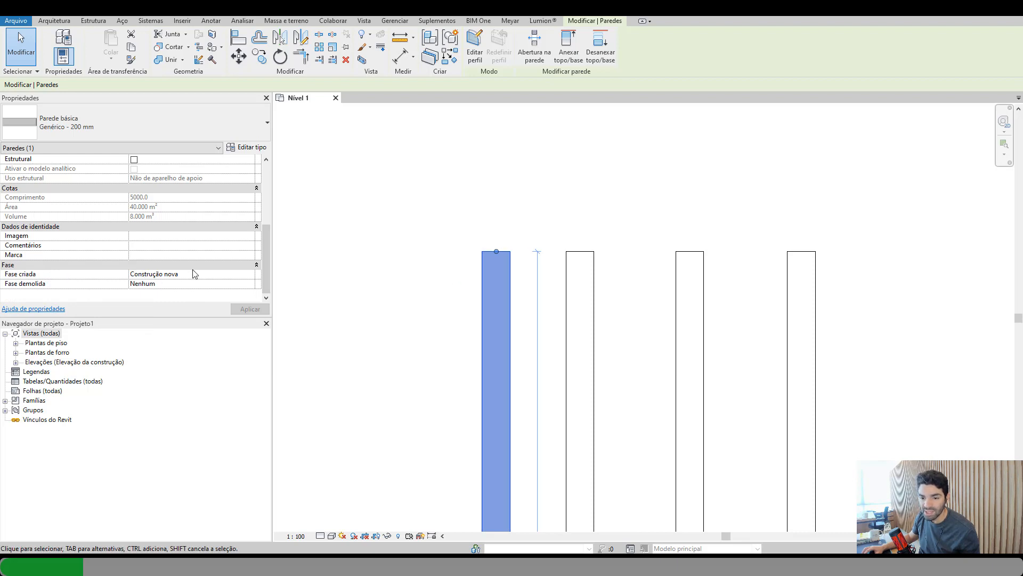
{"action": "left_click", "coordinate": [248, 274]}
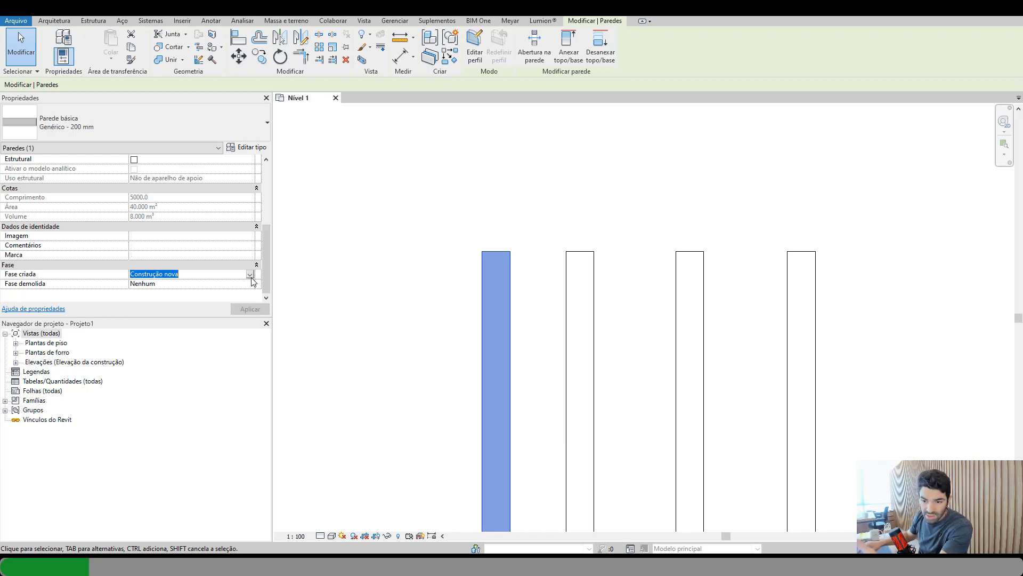
{"action": "scroll", "coordinate": [253, 281], "scroll_direction": "up", "scroll_amount": 1}
{"action": "left_click", "coordinate": [250, 283]}
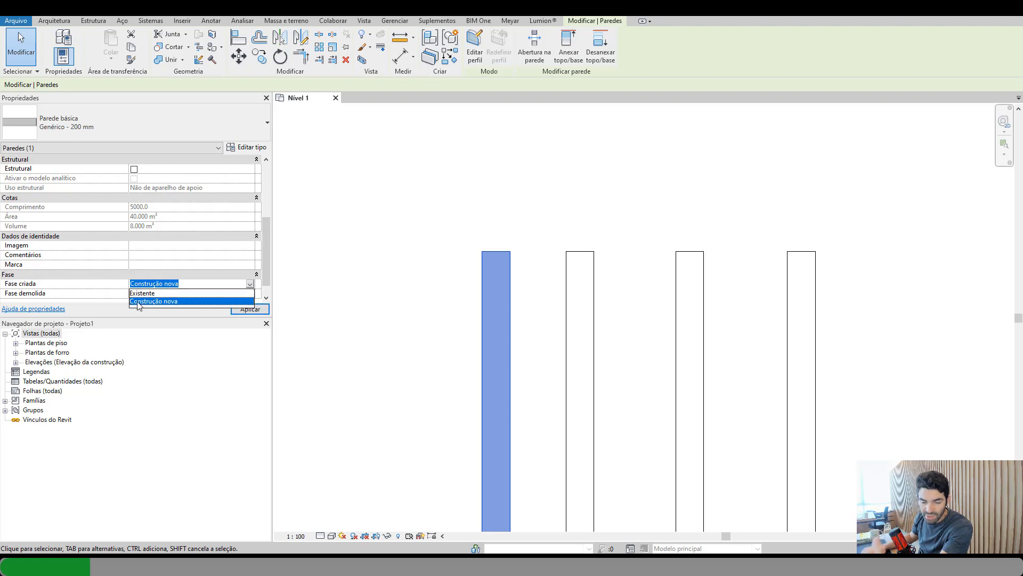
{"action": "left_click", "coordinate": [142, 295]}
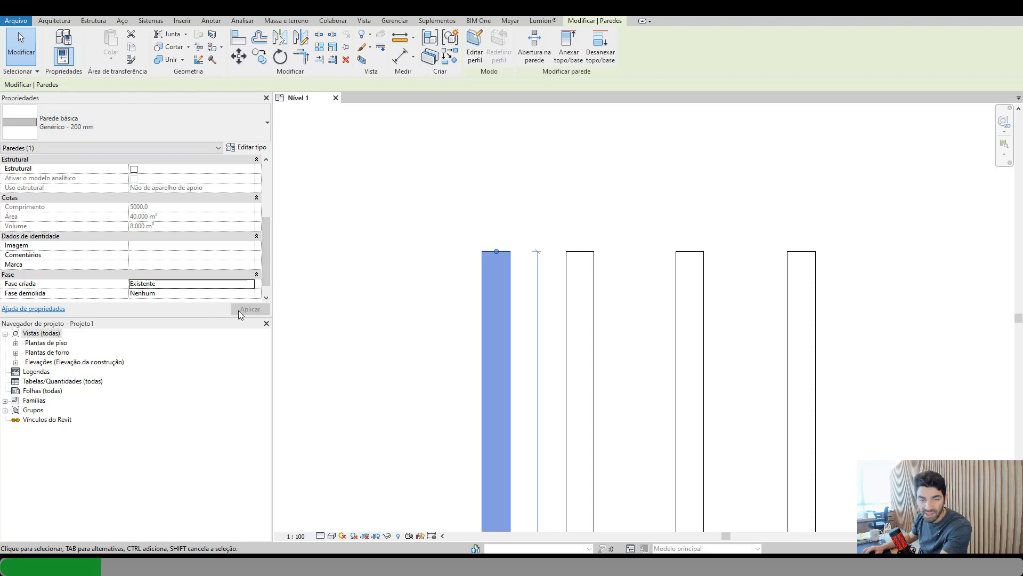
{"action": "left_click", "coordinate": [367, 270]}
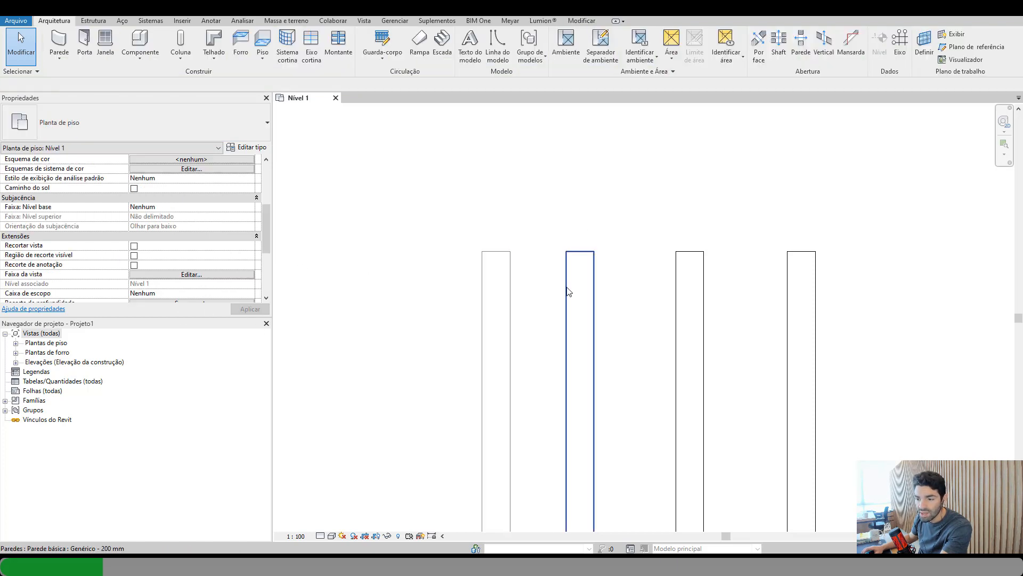
- Compare the first two walls' line weights and check the second wall's created and demolished phases
{"action": "scroll", "coordinate": [566, 288], "scroll_direction": "up", "scroll_amount": 2}
{"action": "scroll", "coordinate": [509, 239], "scroll_direction": "up", "scroll_amount": 2}
{"action": "middle_click_drag", "start_coordinate": [507, 233], "coordinate": [743, 222]}
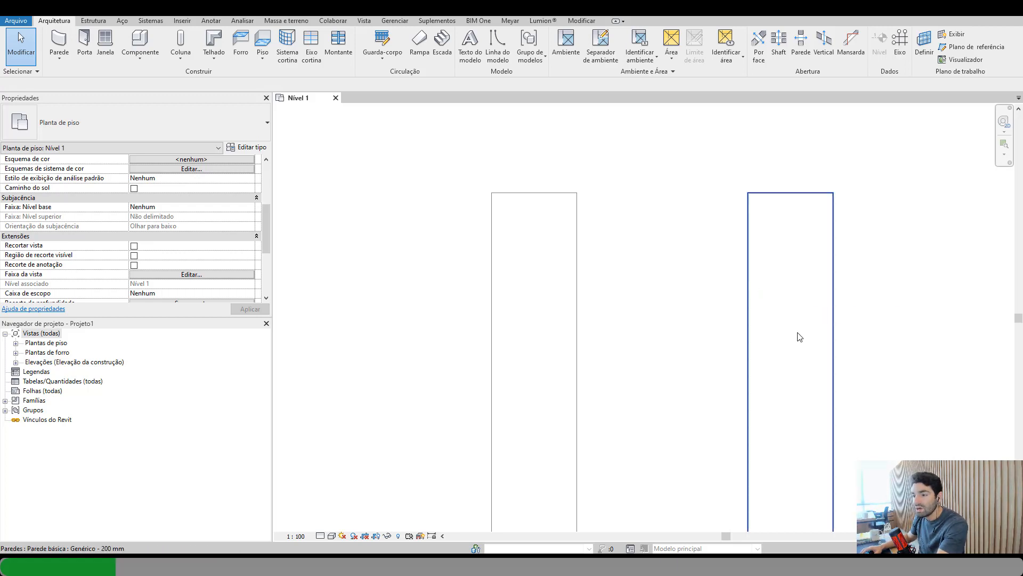
{"action": "middle_click_drag", "start_coordinate": [799, 337], "coordinate": [653, 328]}
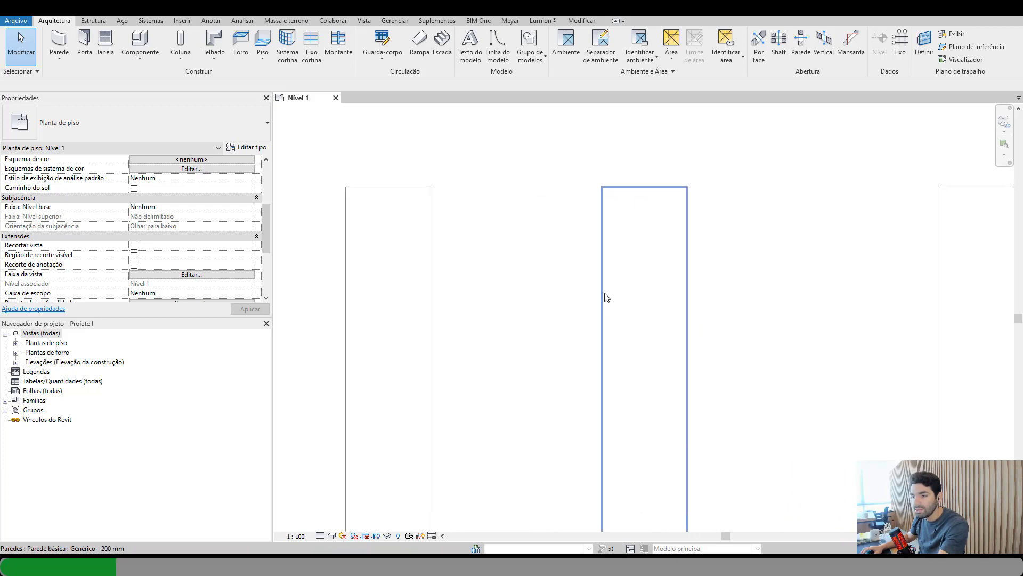
{"action": "left_click", "coordinate": [617, 266]}
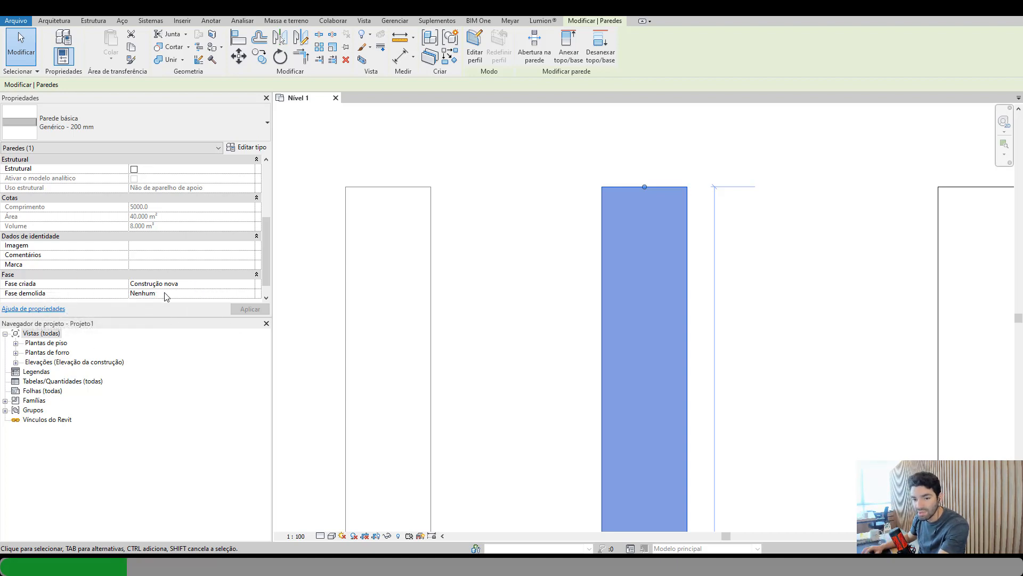
{"action": "left_click", "coordinate": [569, 313]}
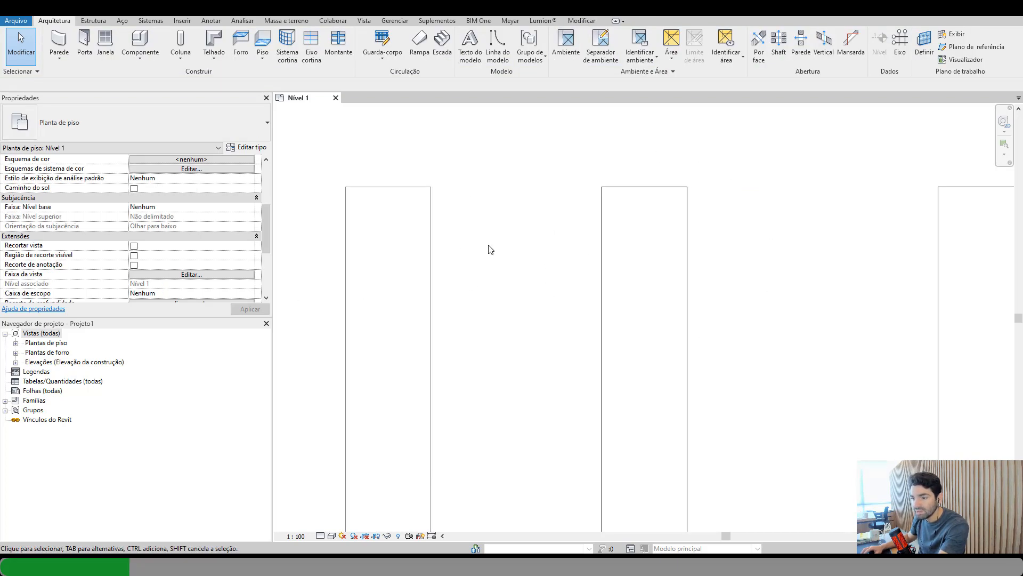
- Set the third wall's created phase (Fase criada) to Existente
{"action": "middle_click_drag", "start_coordinate": [763, 247], "coordinate": [784, 303]}
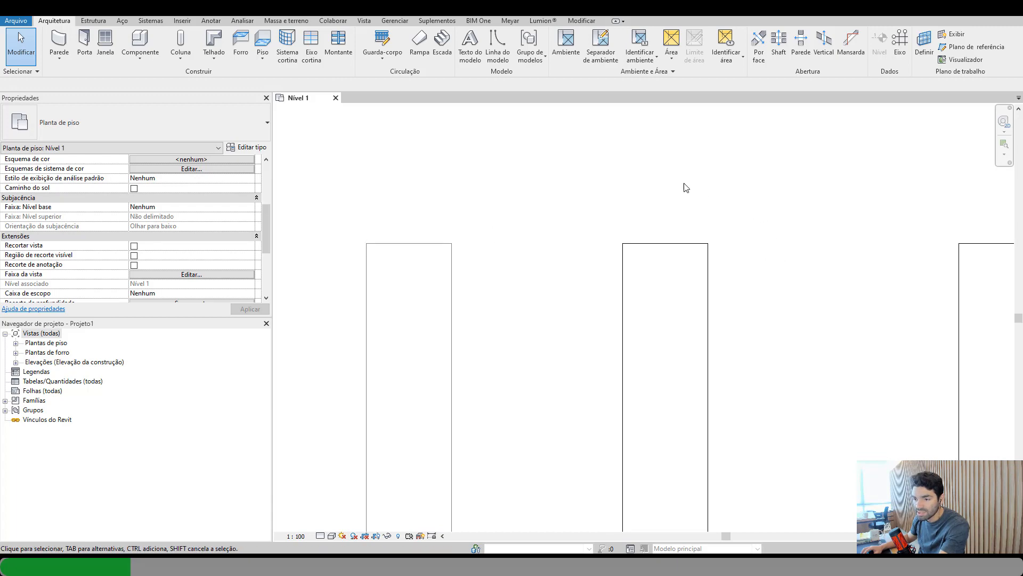
{"action": "left_click_drag", "start_coordinate": [549, 196], "coordinate": [768, 336]}
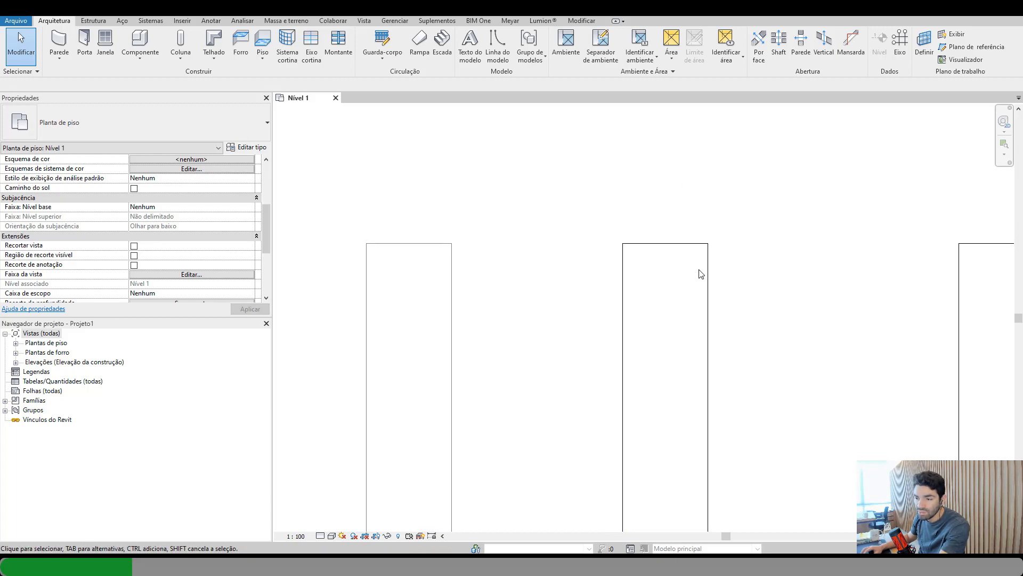
{"action": "middle_click_drag", "start_coordinate": [762, 369], "coordinate": [524, 274]}
{"action": "scroll", "coordinate": [597, 305], "scroll_direction": "down", "scroll_amount": 3}
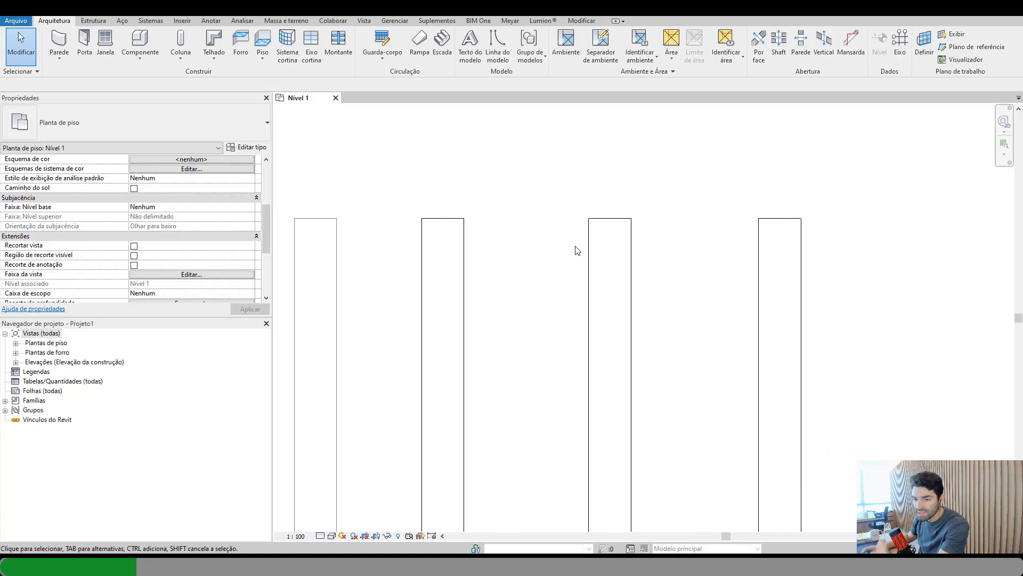
{"action": "scroll", "coordinate": [577, 250], "scroll_direction": "up", "scroll_amount": 2}
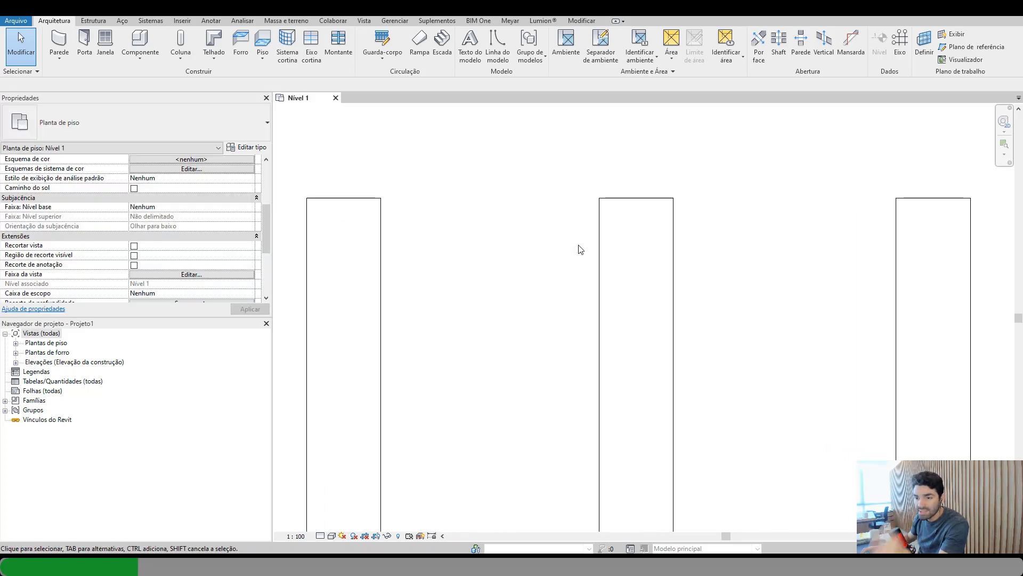
{"action": "left_click", "coordinate": [606, 293]}
{"action": "scroll", "coordinate": [606, 292], "scroll_direction": "down", "scroll_amount": 1}
{"action": "scroll", "coordinate": [607, 282], "scroll_direction": "down", "scroll_amount": 2}
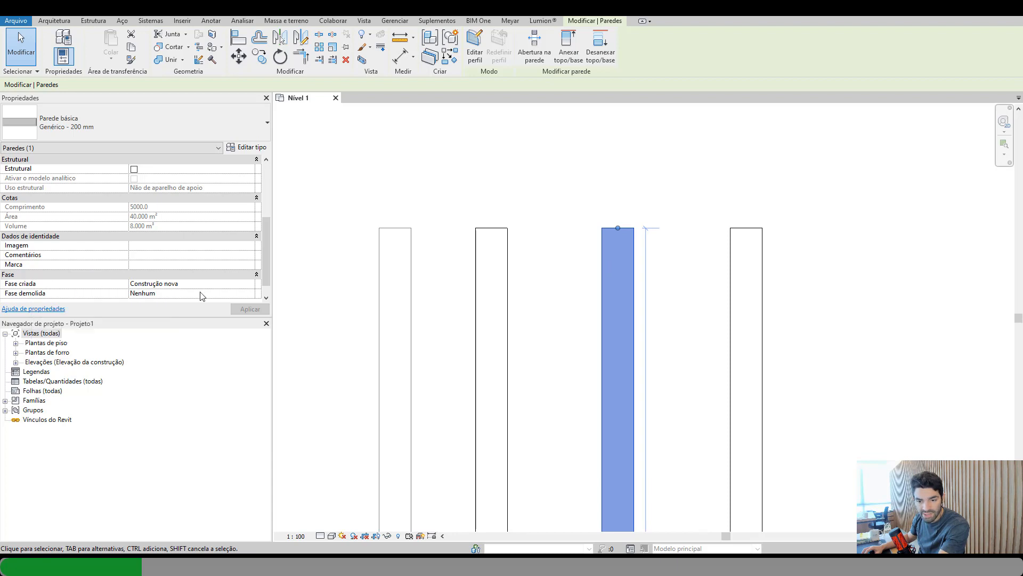
{"action": "left_click", "coordinate": [254, 284]}
{"action": "left_click", "coordinate": [250, 284]}
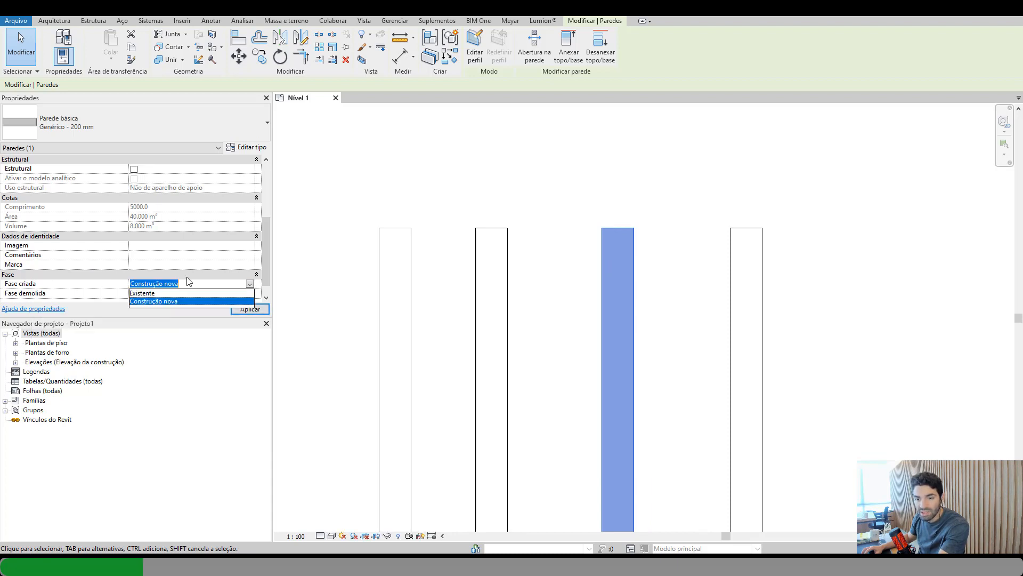
{"action": "left_click", "coordinate": [142, 293]}
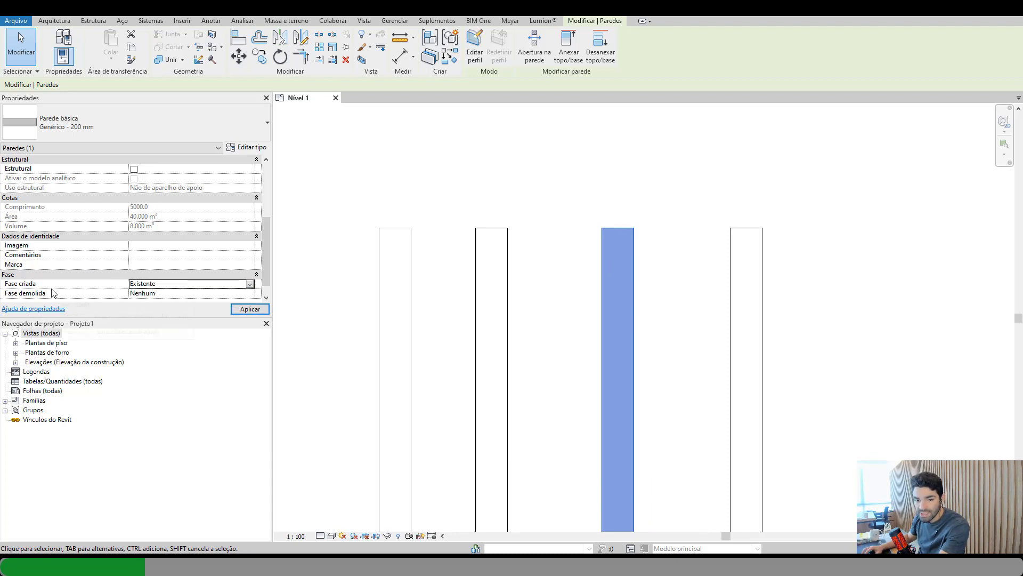
- Set the third wall's demolished phase (Fase demolida) to Construção nova
{"action": "left_click", "coordinate": [250, 293]}
{"action": "left_click", "coordinate": [250, 294]}
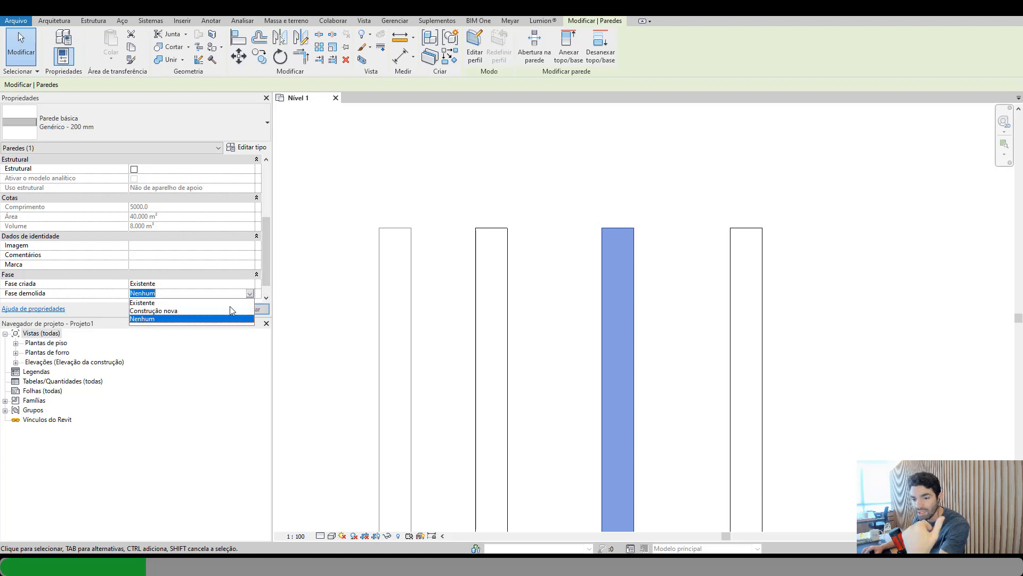
{"action": "left_click", "coordinate": [216, 315]}
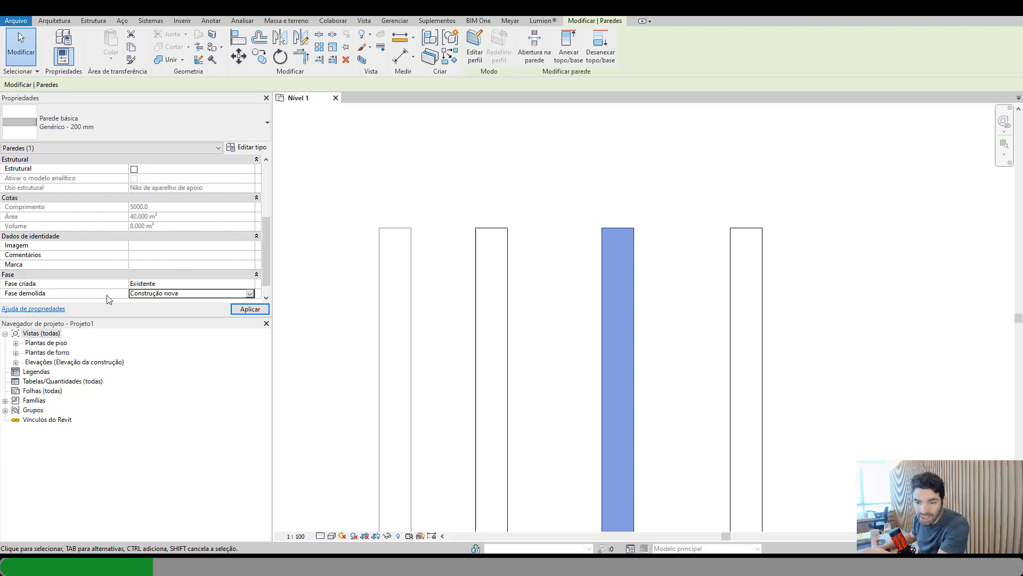
{"action": "left_click", "coordinate": [340, 290]}
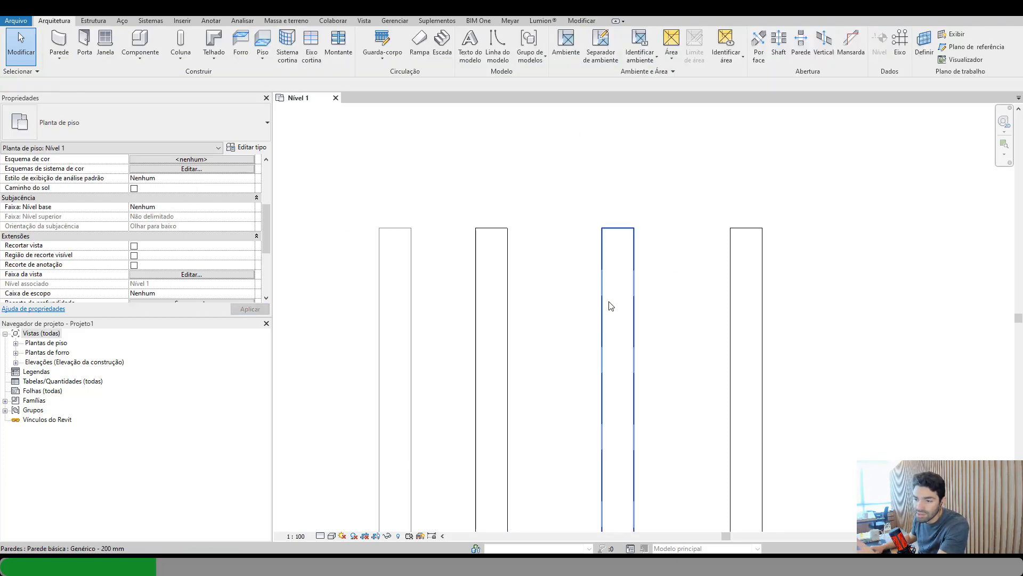
- Choose Construção nova as the created phase (Fase criada) of the fourth wall and apply it
{"action": "scroll", "coordinate": [611, 306], "scroll_direction": "down", "scroll_amount": 2}
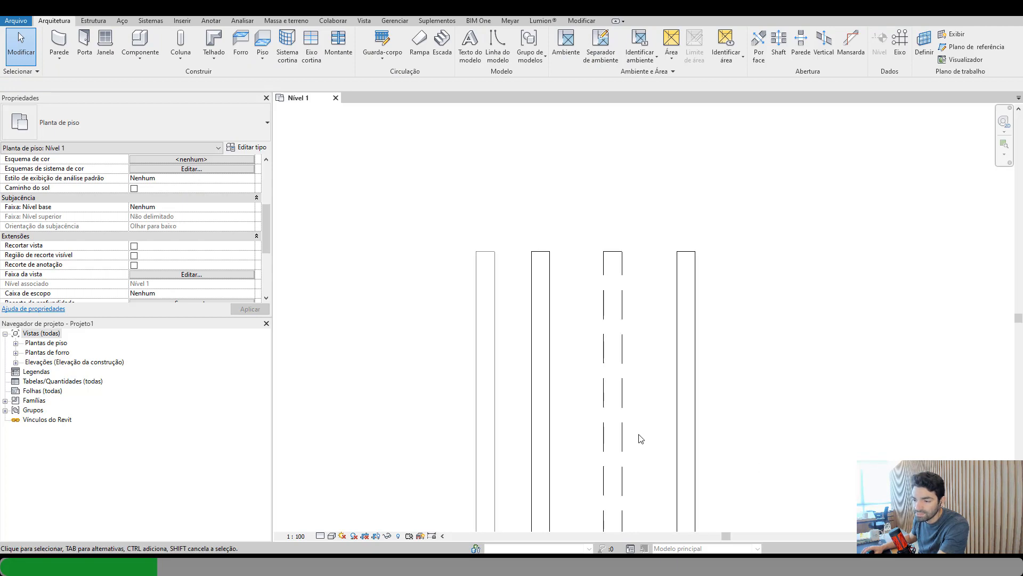
{"action": "middle_click_drag", "start_coordinate": [641, 439], "coordinate": [565, 430]}
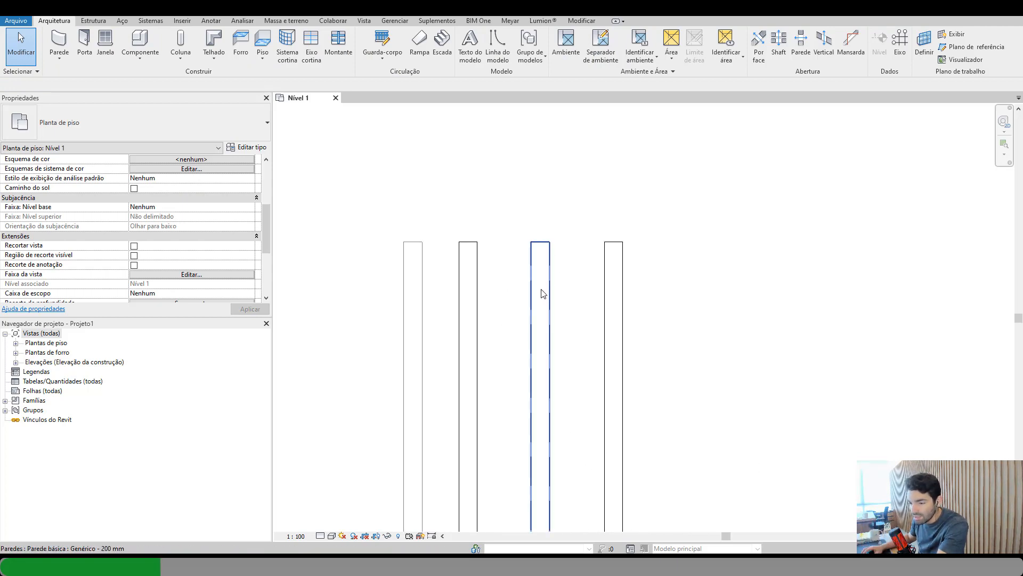
{"action": "middle_click_drag", "start_coordinate": [587, 347], "coordinate": [557, 322]}
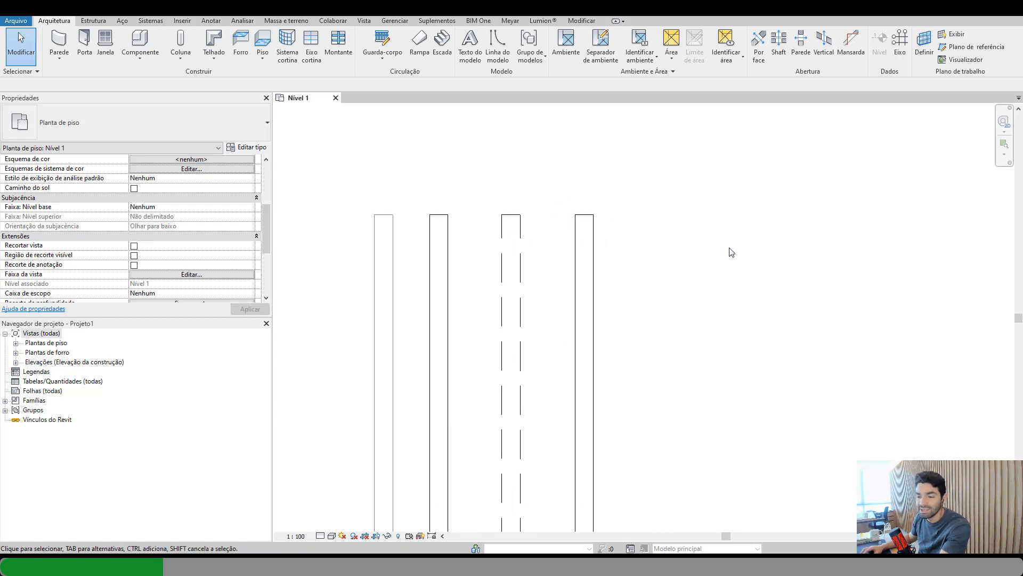
{"action": "mouse_move", "coordinate": [726, 270]}
{"action": "middle_mouse_down"}
{"action": "mouse_move", "coordinate": [765, 288]}
{"action": "mouse_move", "coordinate": [747, 238]}
{"action": "mouse_move", "coordinate": [687, 181]}
{"action": "mouse_move", "coordinate": [731, 267]}
{"action": "middle_mouse_up"}
{"action": "scroll", "coordinate": [593, 228], "scroll_direction": "up", "scroll_amount": 1}
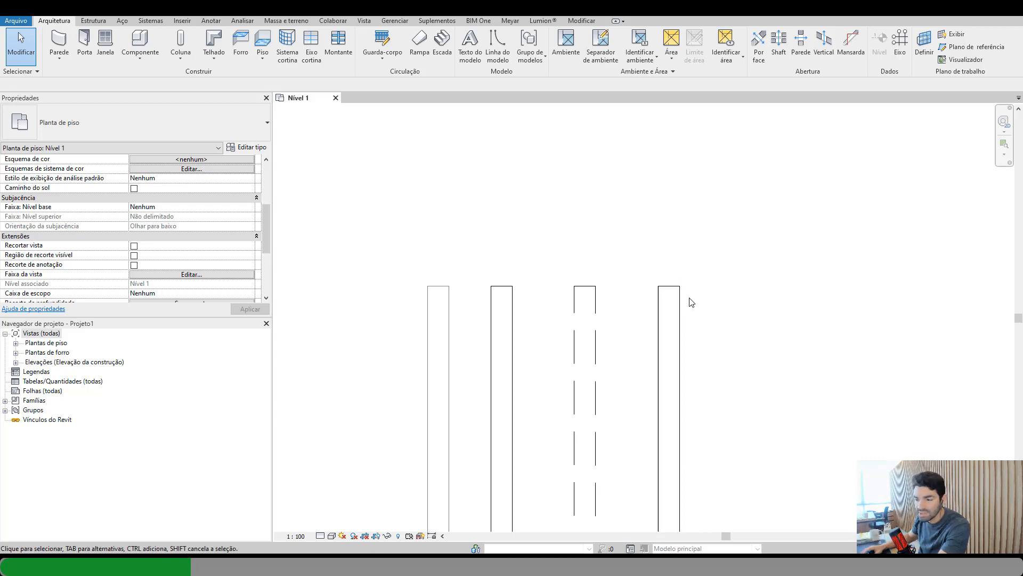
{"action": "scroll", "coordinate": [702, 356], "scroll_direction": "up", "scroll_amount": 2}
{"action": "left_click", "coordinate": [641, 275]}
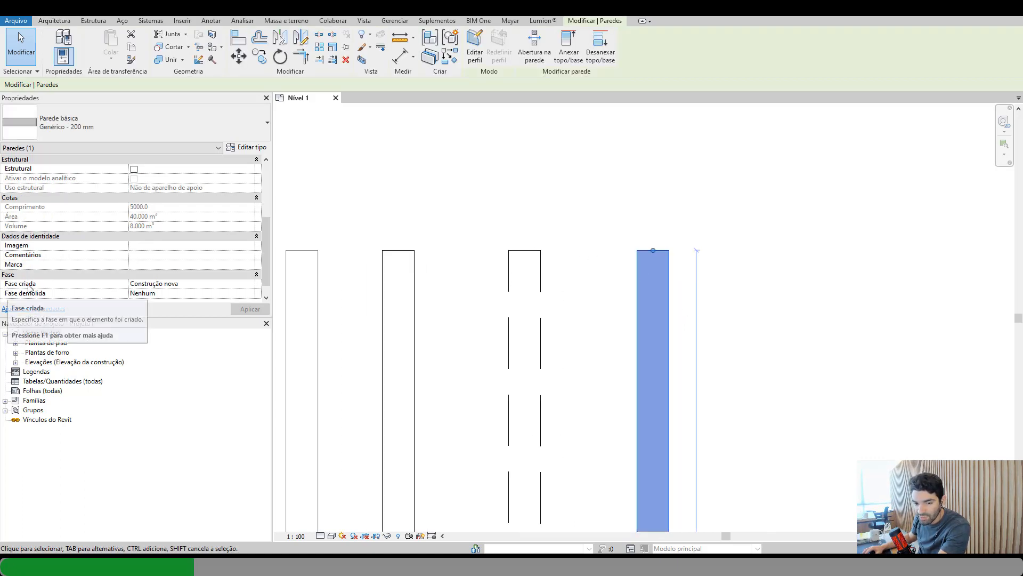
{"action": "left_click", "coordinate": [250, 284]}
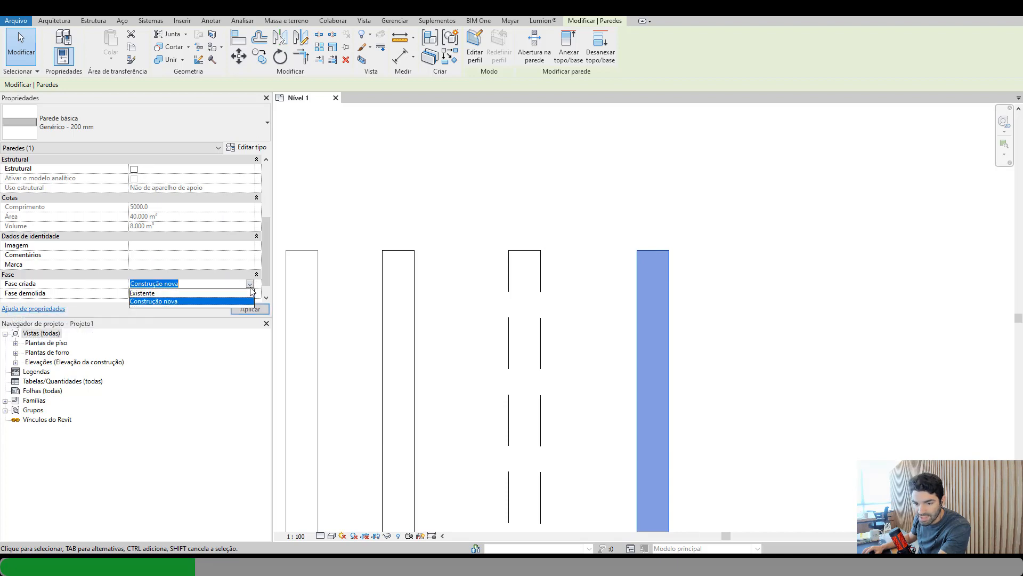
{"action": "left_click", "coordinate": [224, 306]}
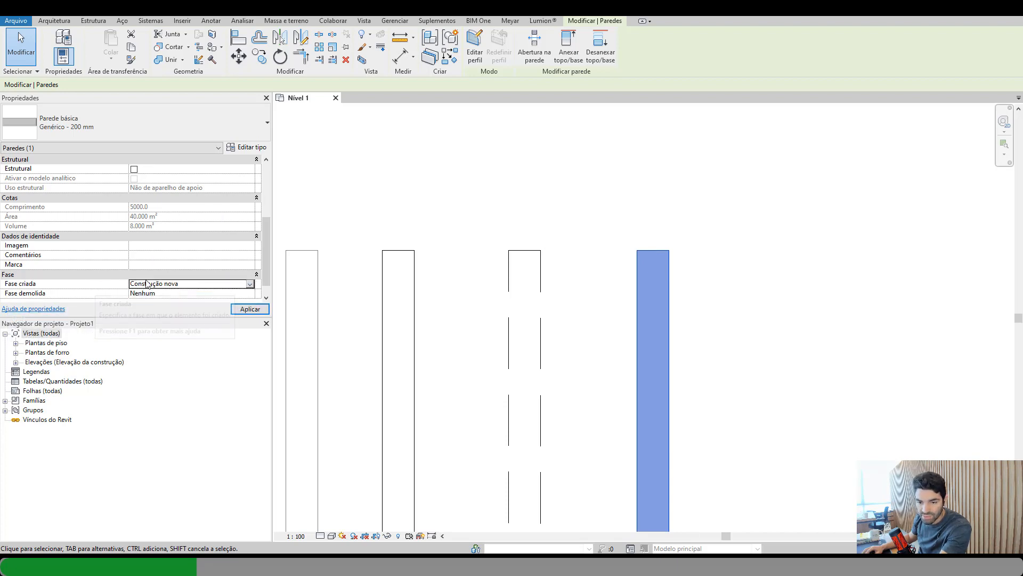
{"action": "left_click", "coordinate": [243, 309]}
- Set the fourth wall's demolished phase (Fase demolida) to Construção nova and view all four walls
{"action": "left_click", "coordinate": [250, 293]}
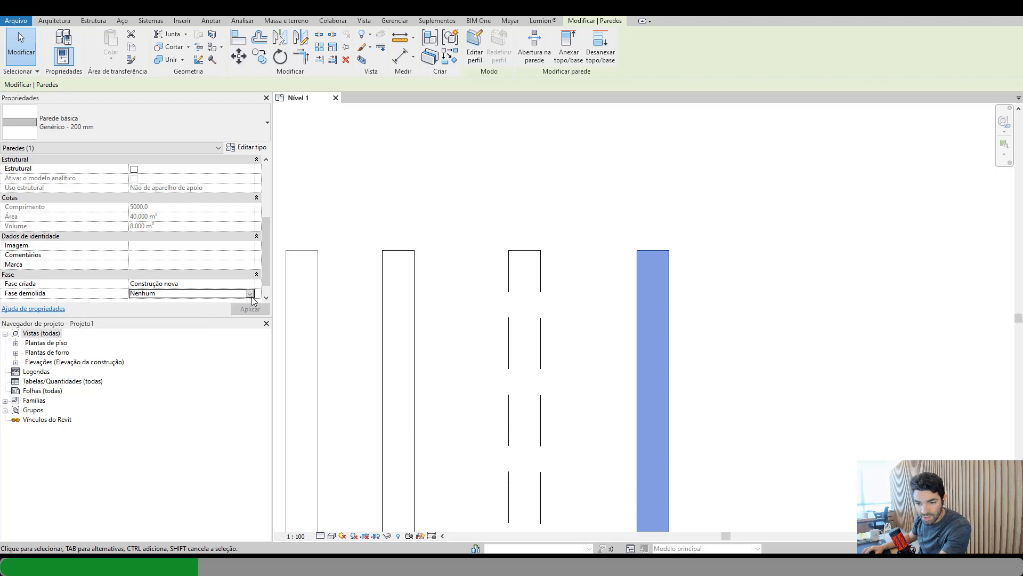
{"action": "left_click", "coordinate": [250, 293]}
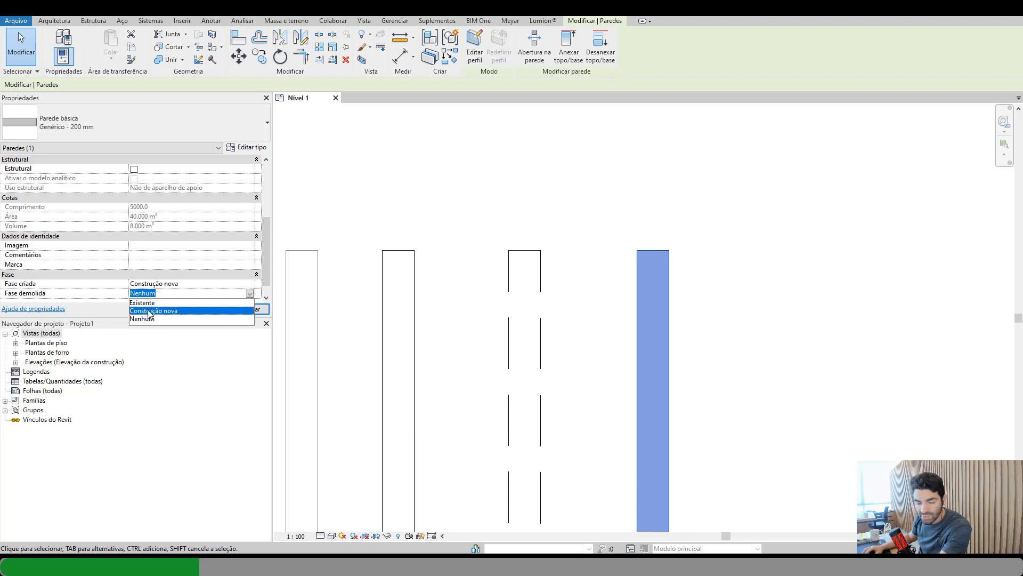
{"action": "left_click", "coordinate": [150, 311]}
{"action": "left_click", "coordinate": [468, 211]}
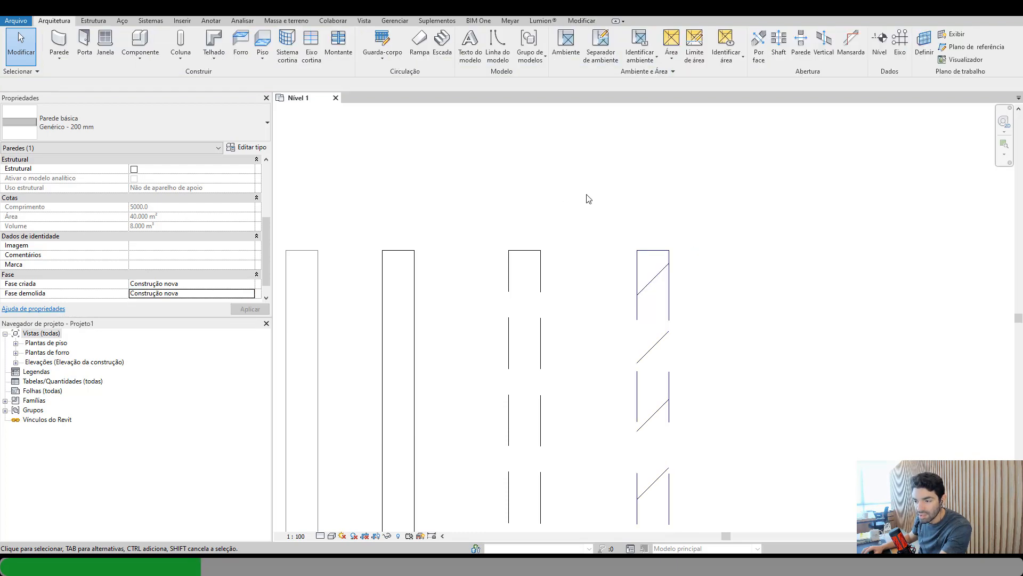
{"action": "scroll", "coordinate": [608, 251], "scroll_direction": "up", "scroll_amount": 2}
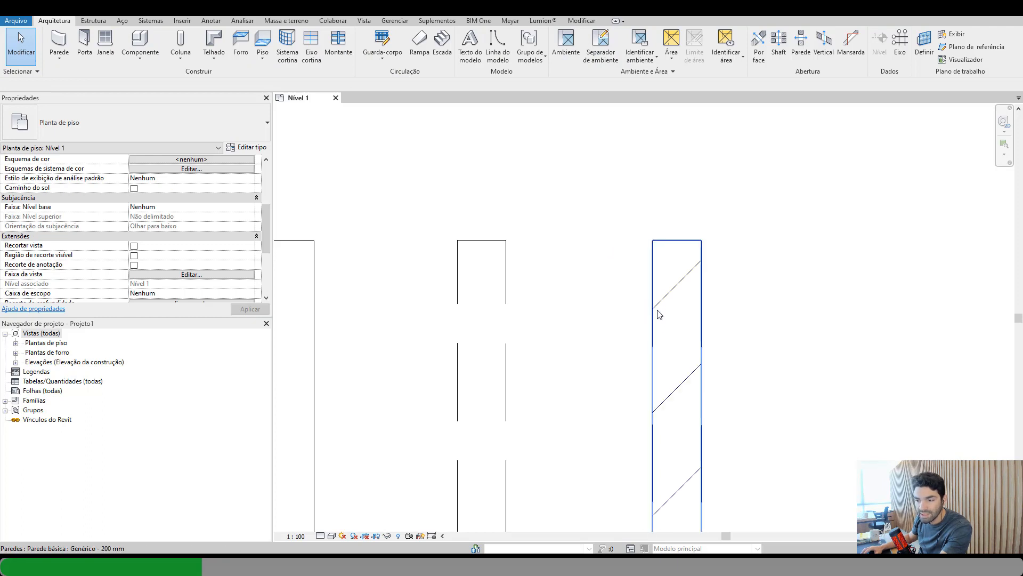
{"action": "scroll", "coordinate": [661, 347], "scroll_direction": "down", "scroll_amount": 3}
{"action": "middle_click_drag", "start_coordinate": [833, 416], "coordinate": [775, 360]}
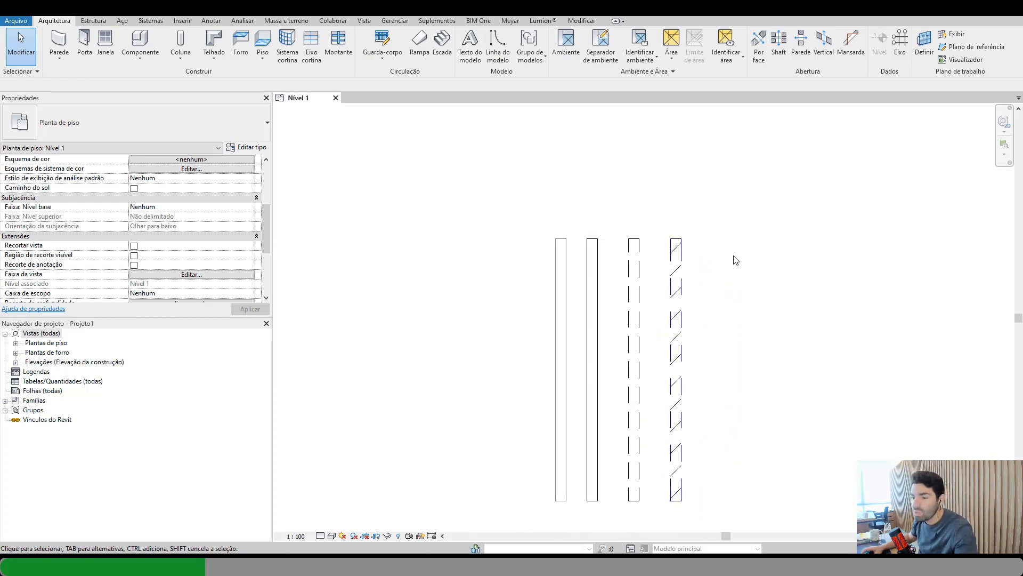
- Move the first wall to the left and align the second wall's end with it, leaving 1600 mm between them
{"action": "middle_click_drag", "start_coordinate": [734, 258], "coordinate": [784, 231]}
{"action": "left_click", "coordinate": [608, 258]}
{"action": "left_click_drag", "start_coordinate": [607, 258], "coordinate": [534, 254]}
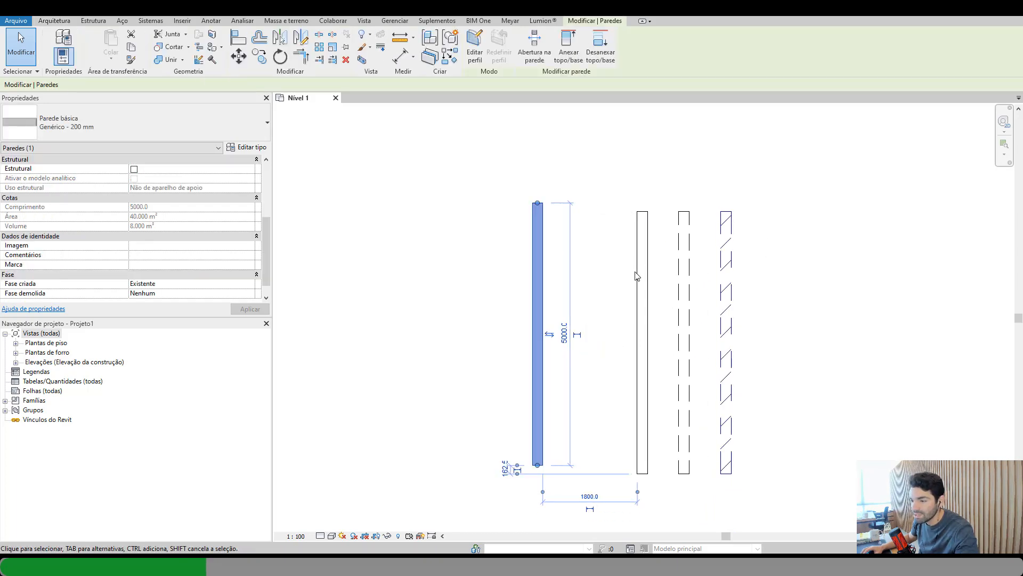
{"action": "left_click_drag", "start_coordinate": [638, 276], "coordinate": [628, 267]}
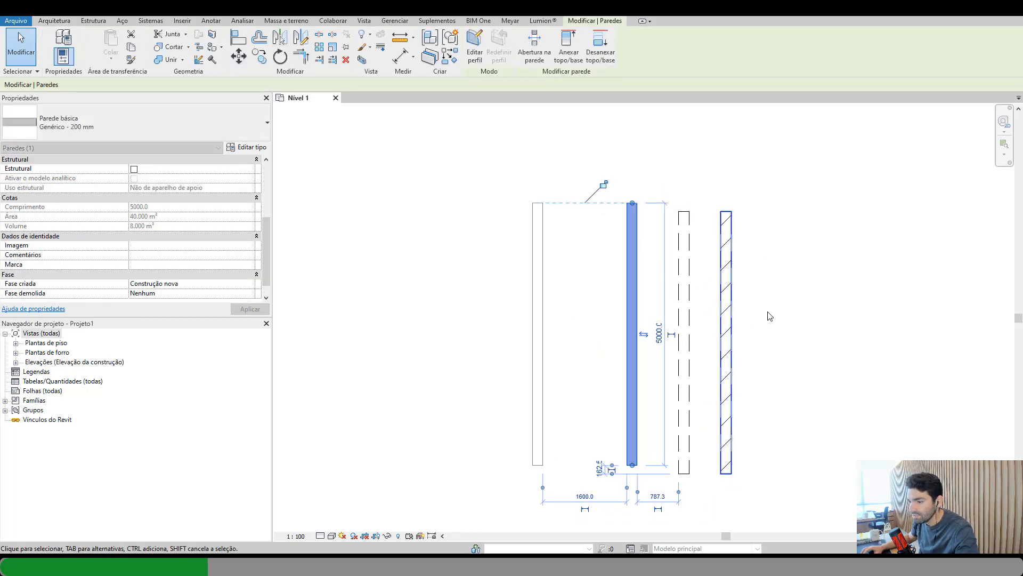
- Move the third and fourth walls to the right, level with the first two, and space the fourth wall farther from the third
{"action": "mouse_move", "coordinate": [815, 286]}
{"action": "left_mouse_down"}
{"action": "mouse_move", "coordinate": [685, 361]}
{"action": "mouse_move", "coordinate": [783, 361]}
{"action": "left_mouse_up"}
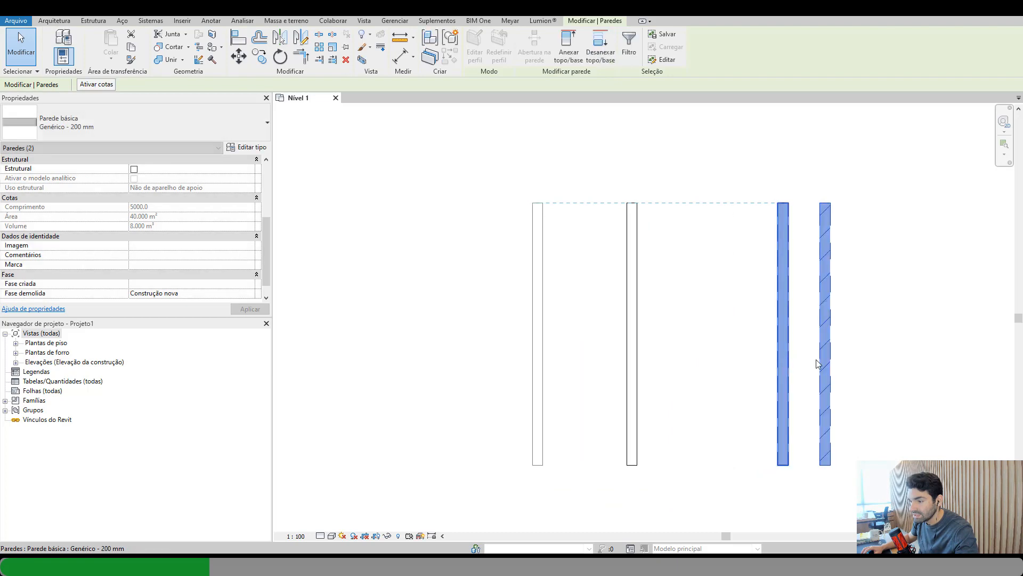
{"action": "left_click", "coordinate": [902, 371]}
{"action": "middle_click_drag", "start_coordinate": [883, 365], "coordinate": [768, 363]}
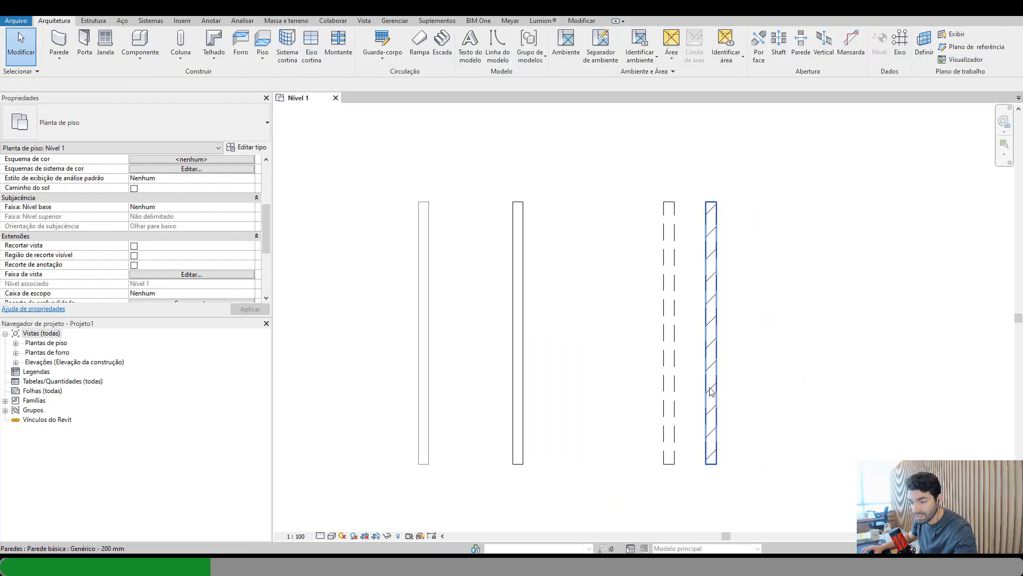
{"action": "left_click_drag", "start_coordinate": [712, 373], "coordinate": [805, 383]}
{"action": "left_click", "coordinate": [720, 290]}
- Add the text label EXISTENTE above the first wall and shift it so it sits over the wall
{"action": "middle_click_drag", "start_coordinate": [718, 253], "coordinate": [693, 303]}
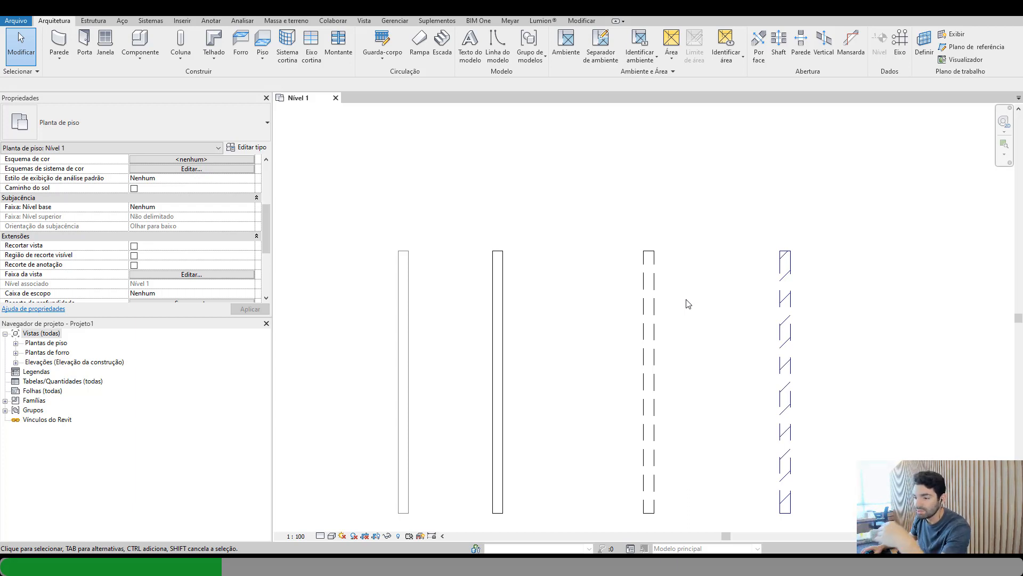
{"action": "middle_click_drag", "start_coordinate": [688, 304], "coordinate": [694, 307]}
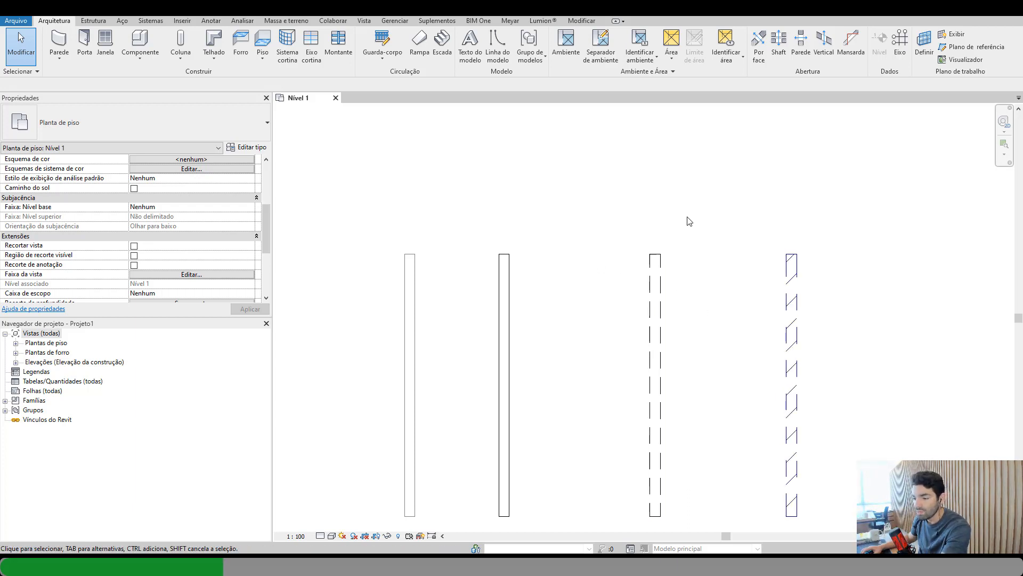
{"action": "middle_click_drag", "start_coordinate": [712, 272], "coordinate": [763, 286]}
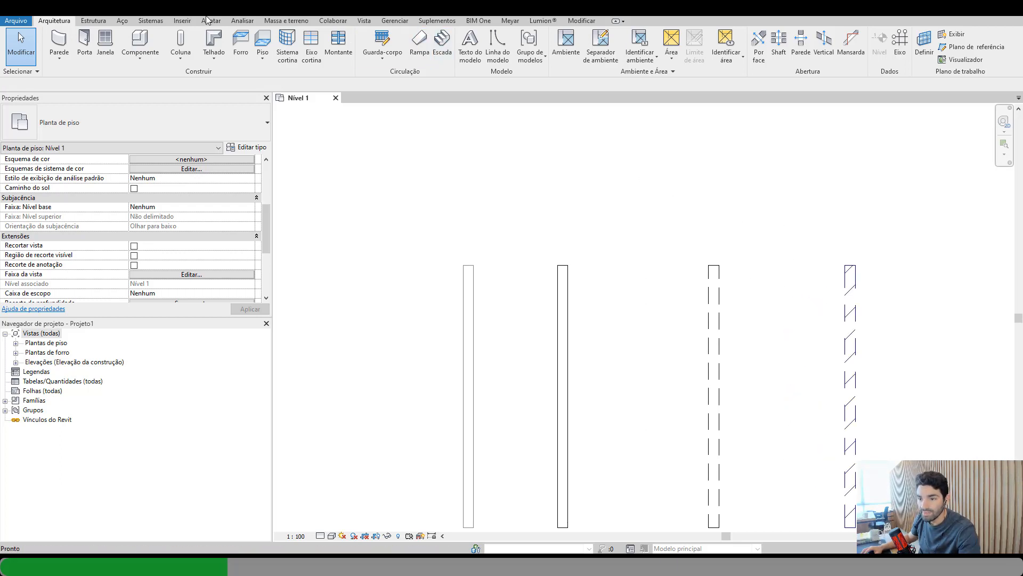
{"action": "key", "text": "t"}
{"action": "key", "text": "x"}
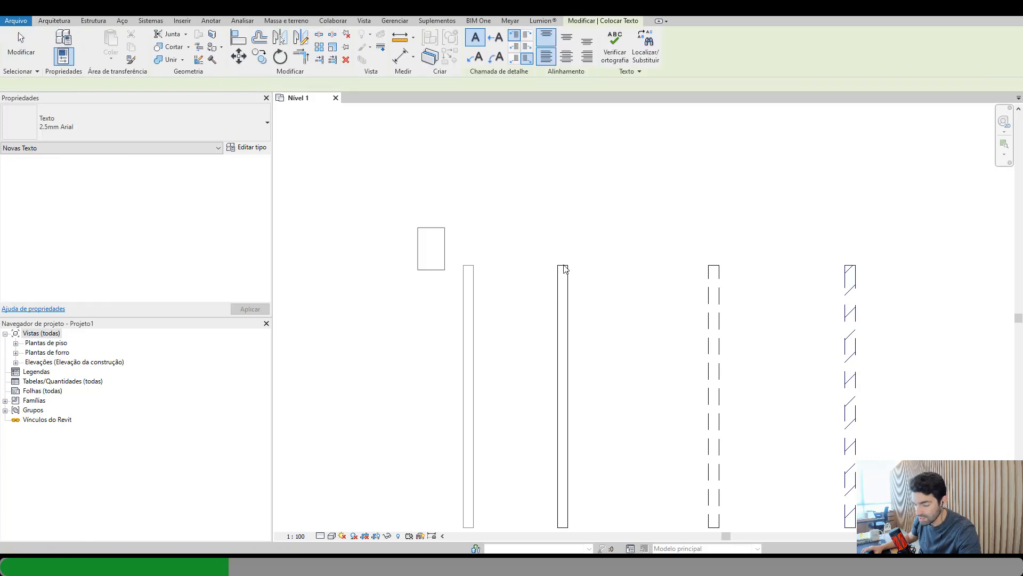
{"action": "type", "text": "EXISTENTE"}
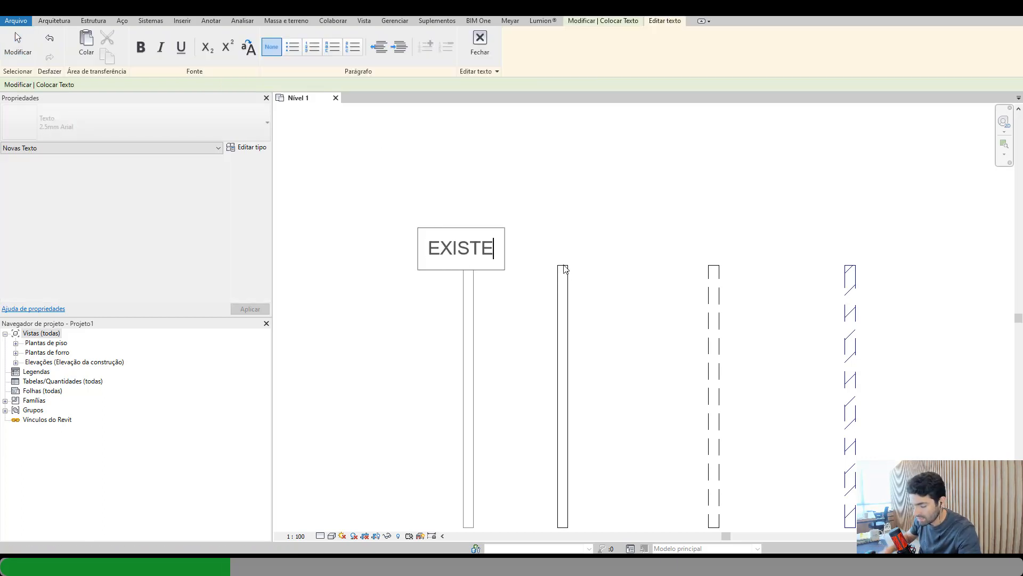
{"action": "left_click", "coordinate": [599, 246]}
{"action": "left_click_drag", "start_coordinate": [418, 227], "coordinate": [395, 227]}
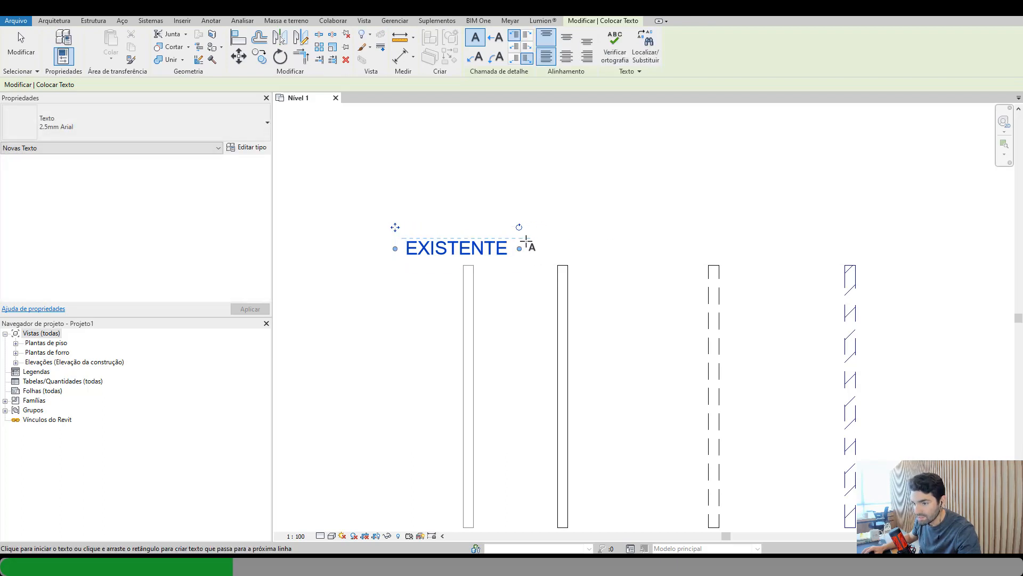
- Add the text label CONSTRUIR above the second wall, aligned with the EXISTENTE label
{"action": "left_click", "coordinate": [526, 248]}
{"action": "type", "text": "CONSTRUIR"}
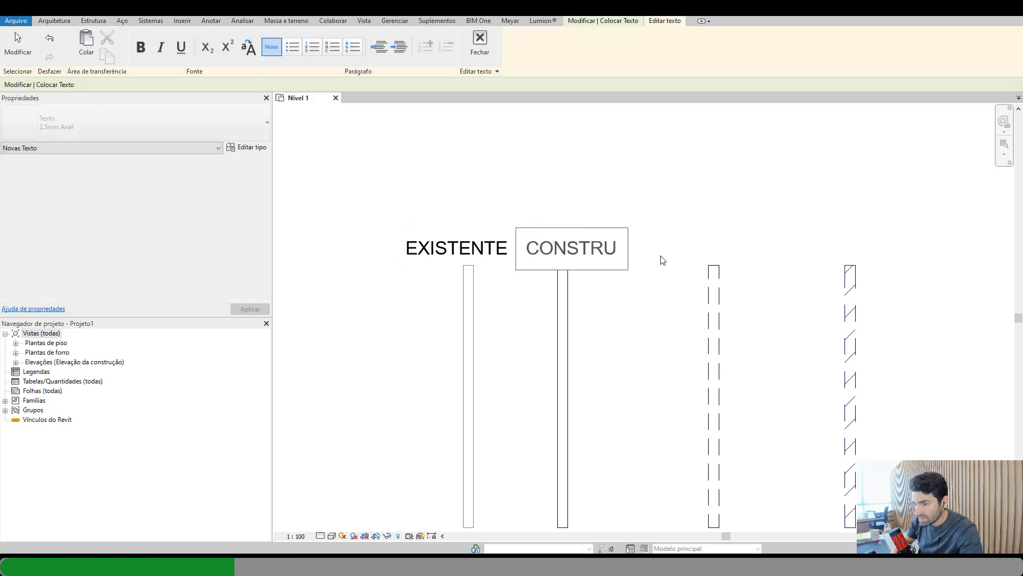
{"action": "left_click", "coordinate": [708, 244]}
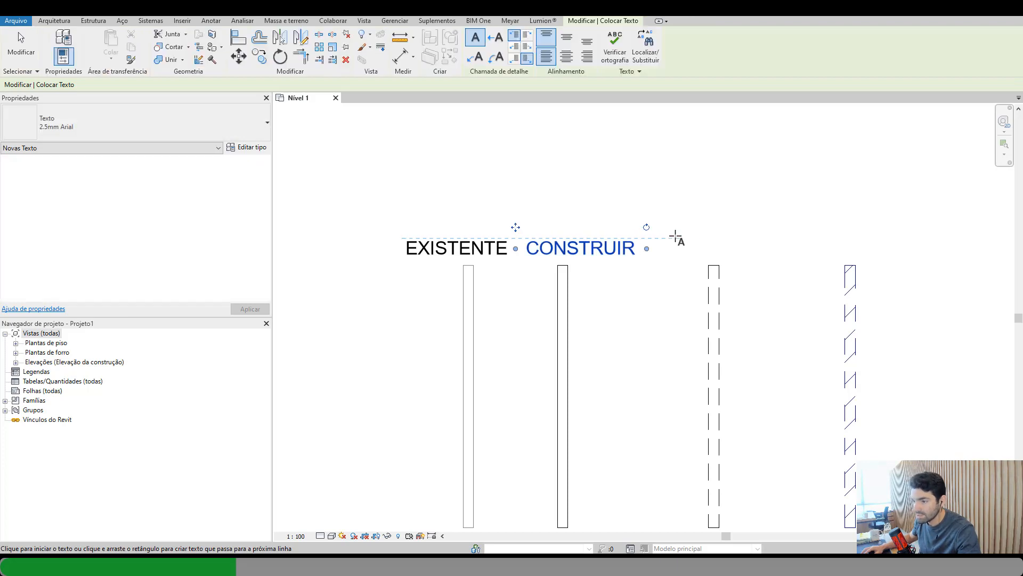
- Add the text label DEMOLIR above the third wall, in line with the other labels
{"action": "left_click", "coordinate": [676, 237]}
{"action": "type", "text": "DEMOLIR"}
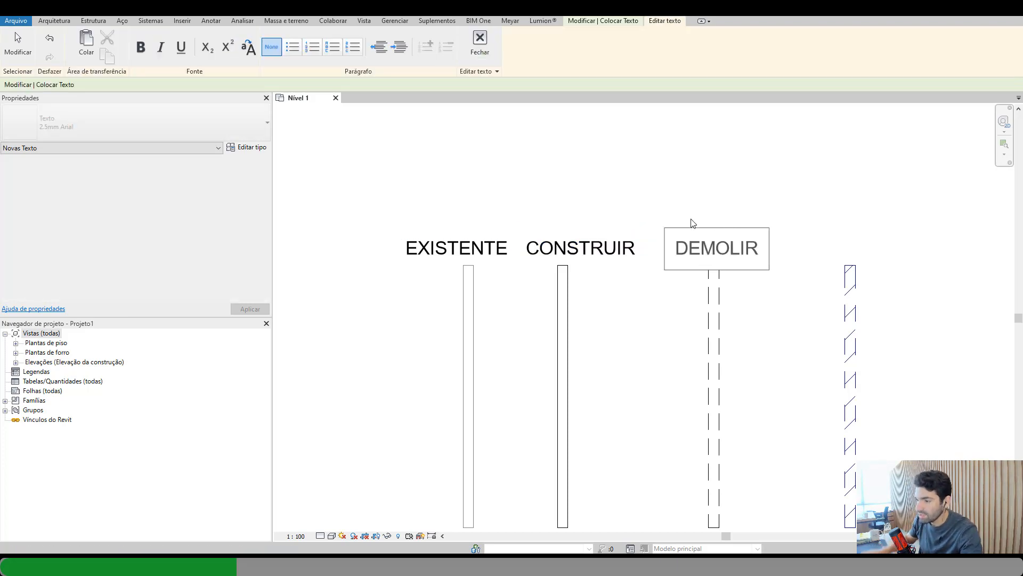
{"action": "left_click", "coordinate": [821, 233]}
- Add the text label TEMPORÁRIO above the fourth wall and finish placing text
{"action": "left_click", "coordinate": [813, 234]}
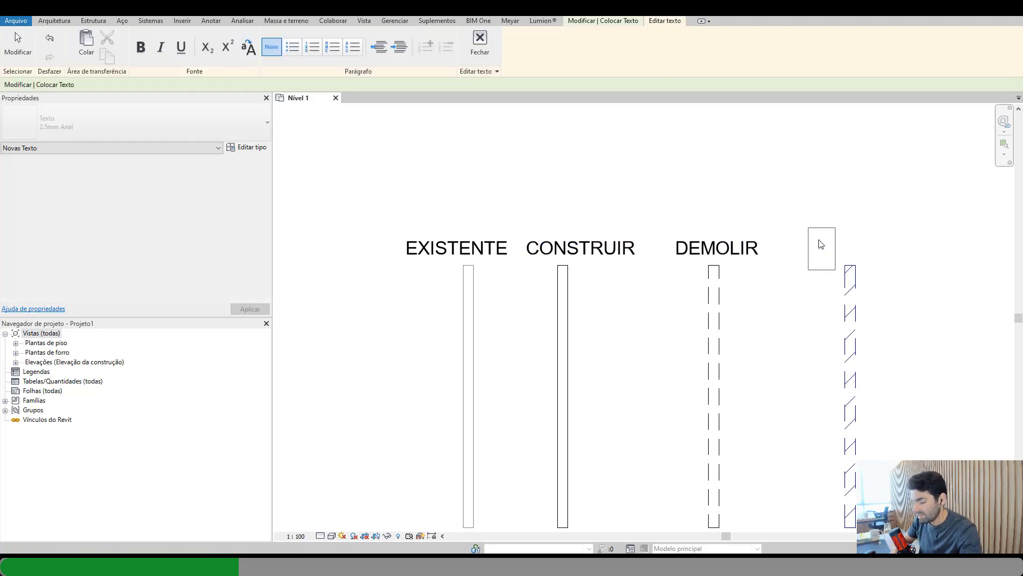
{"action": "type", "text": "TEMPORÁRIO"}
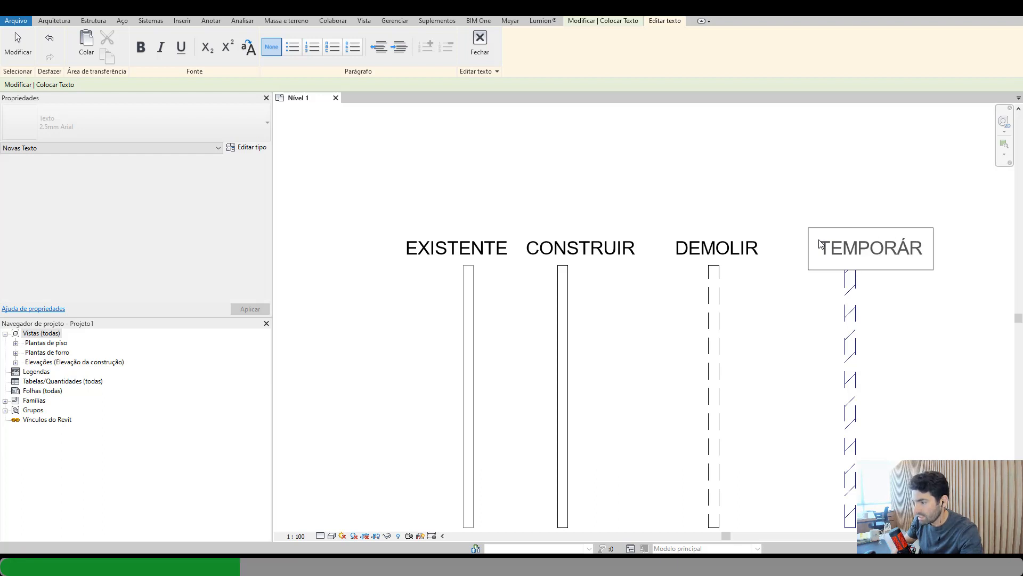
{"action": "left_click", "coordinate": [796, 214]}
{"action": "left_click", "coordinate": [685, 228]}
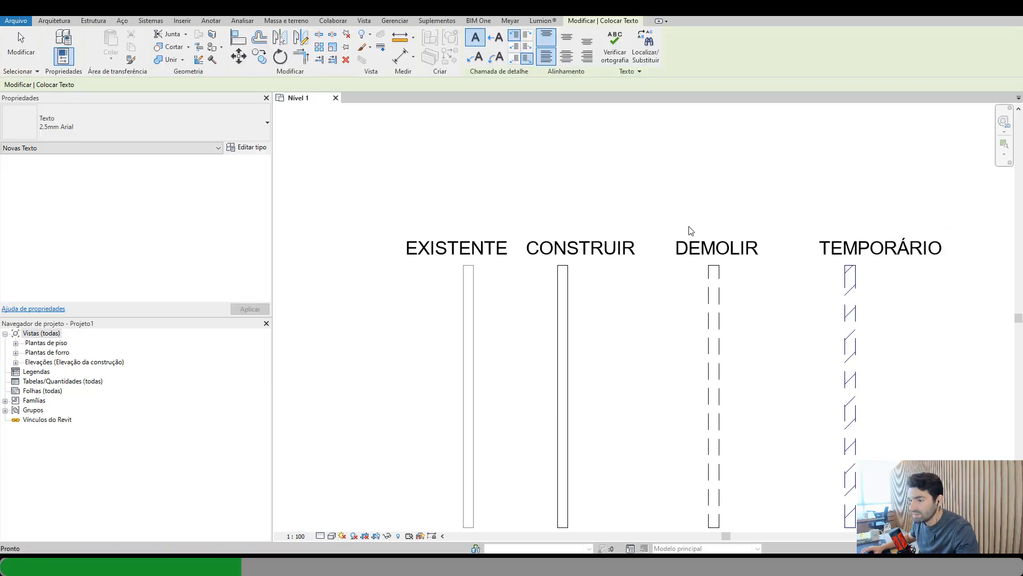
- Nudge the second wall to the right, 1920 mm from the first wall, so it is centred under the CONSTRUIR label
{"action": "scroll", "coordinate": [606, 228], "scroll_direction": "down", "scroll_amount": 2}
{"action": "middle_click_drag", "start_coordinate": [605, 229], "coordinate": [705, 250]}
{"action": "middle_click_drag", "start_coordinate": [768, 331], "coordinate": [601, 322]}
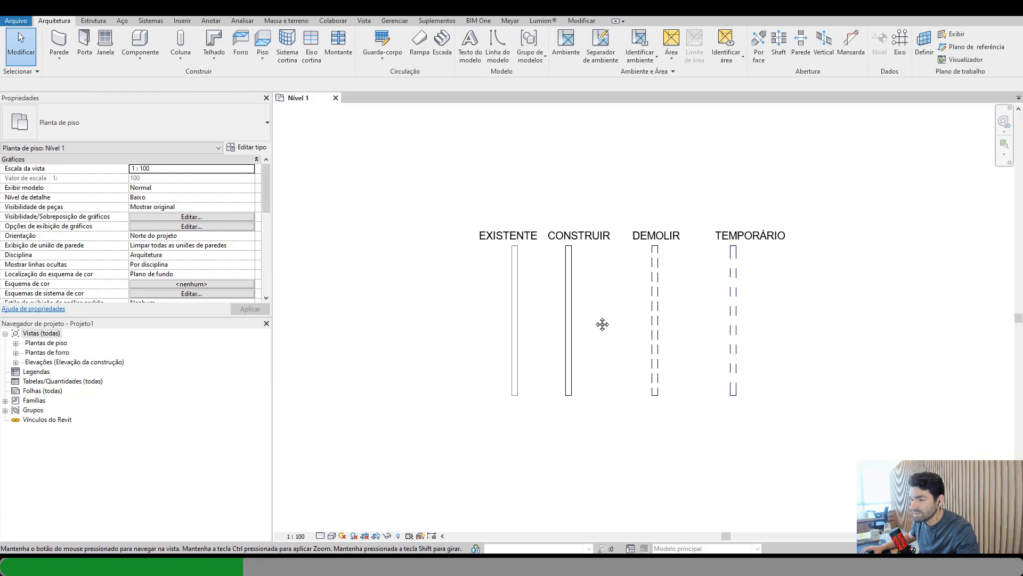
{"action": "left_click", "coordinate": [567, 263]}
{"action": "key", "text": "Right"}
{"action": "key", "text": "Right"}
{"action": "key", "text": "Right"}
{"action": "key", "text": "Right"}
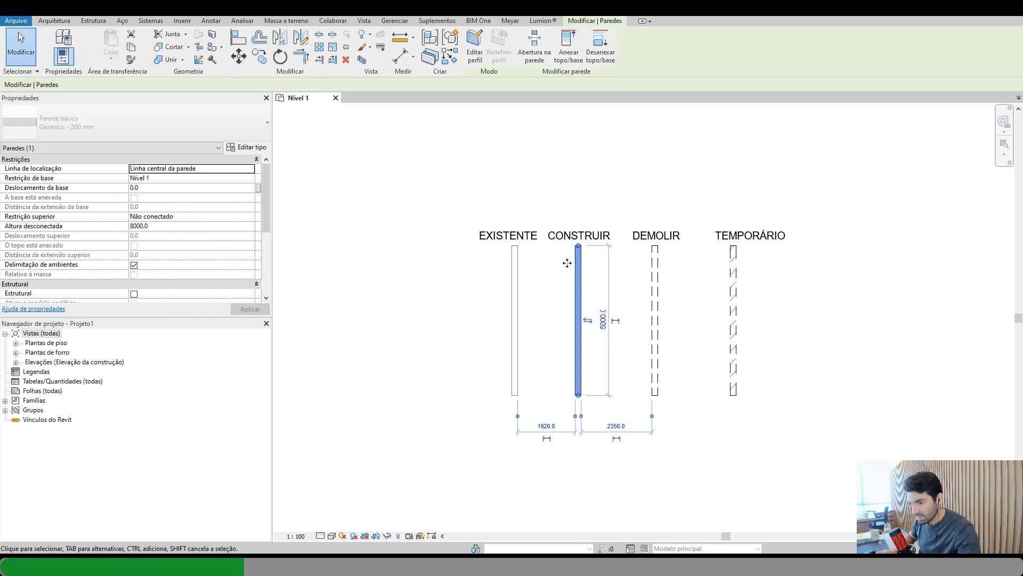
{"action": "key", "text": "Escape"}
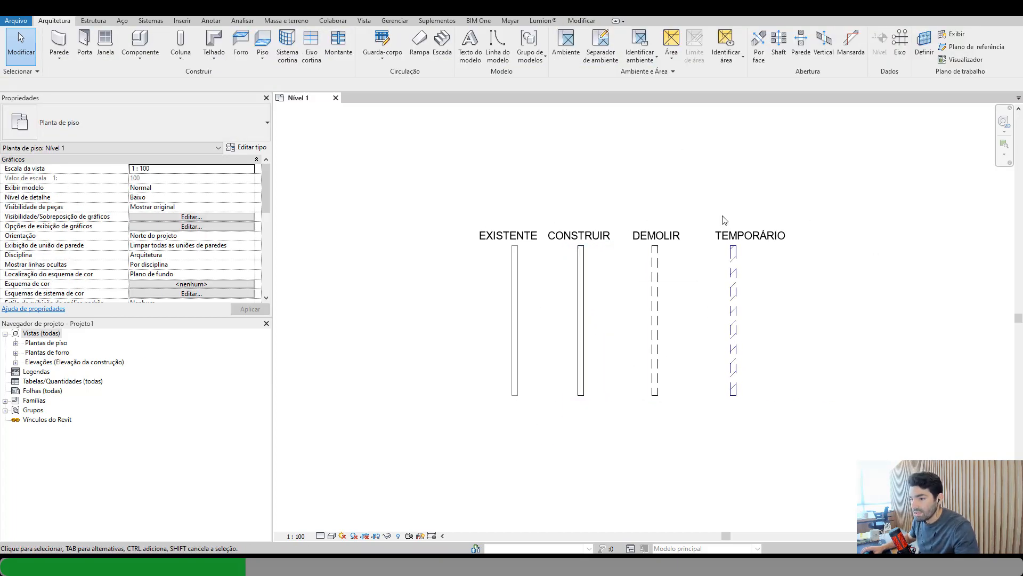
- Nudge the fourth wall to the right, about 3000 mm from the third wall, so it is centred under the TEMPORÁRIO label
{"action": "scroll", "coordinate": [667, 265], "scroll_direction": "up", "scroll_amount": 2}
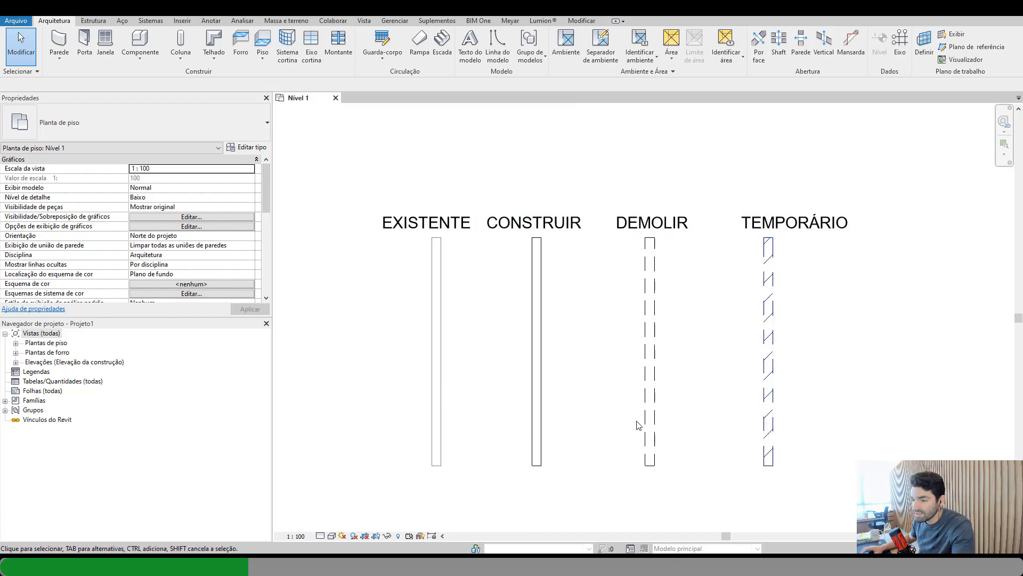
{"action": "scroll", "coordinate": [618, 226], "scroll_direction": "up", "scroll_amount": 2}
{"action": "middle_click_drag", "start_coordinate": [730, 441], "coordinate": [666, 405]}
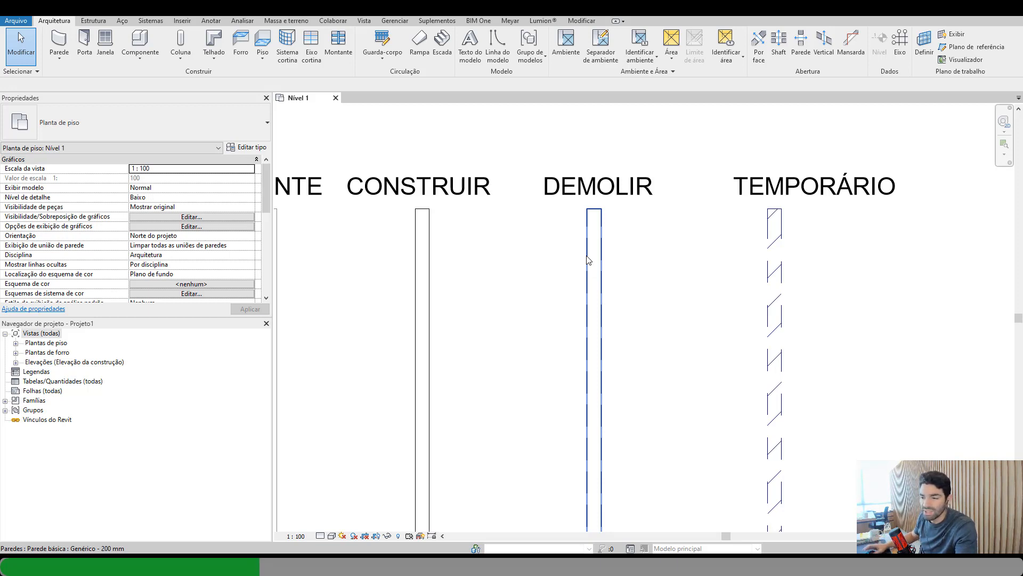
{"action": "middle_click_drag", "start_coordinate": [832, 255], "coordinate": [827, 259]}
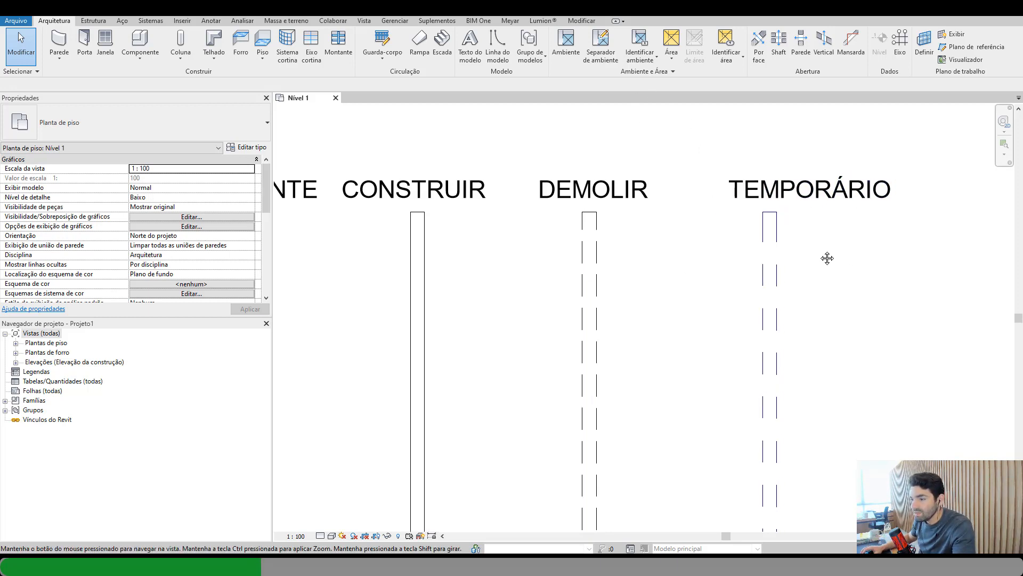
{"action": "scroll", "coordinate": [736, 142], "scroll_direction": "down", "scroll_amount": 2}
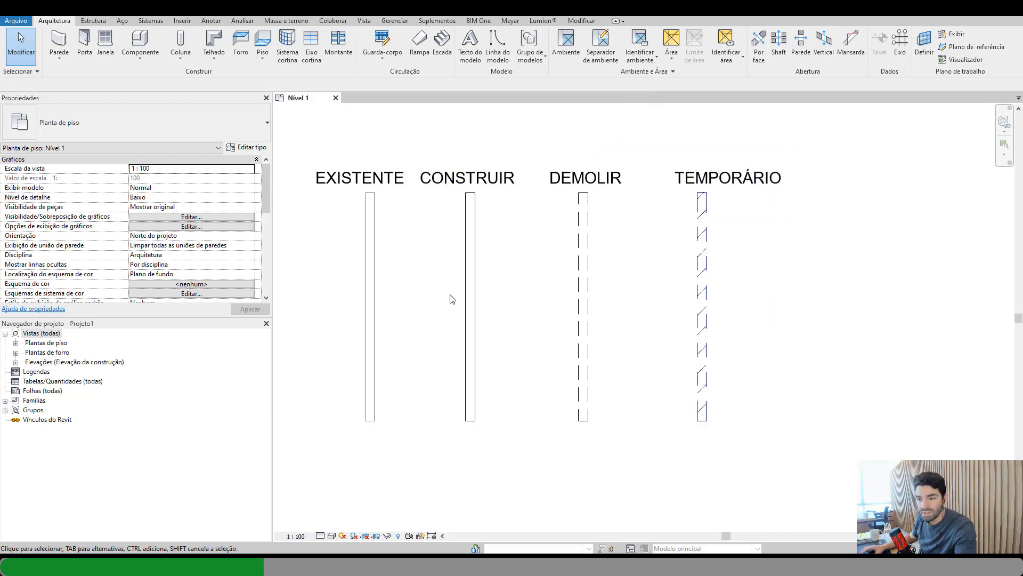
{"action": "left_click", "coordinate": [705, 315]}
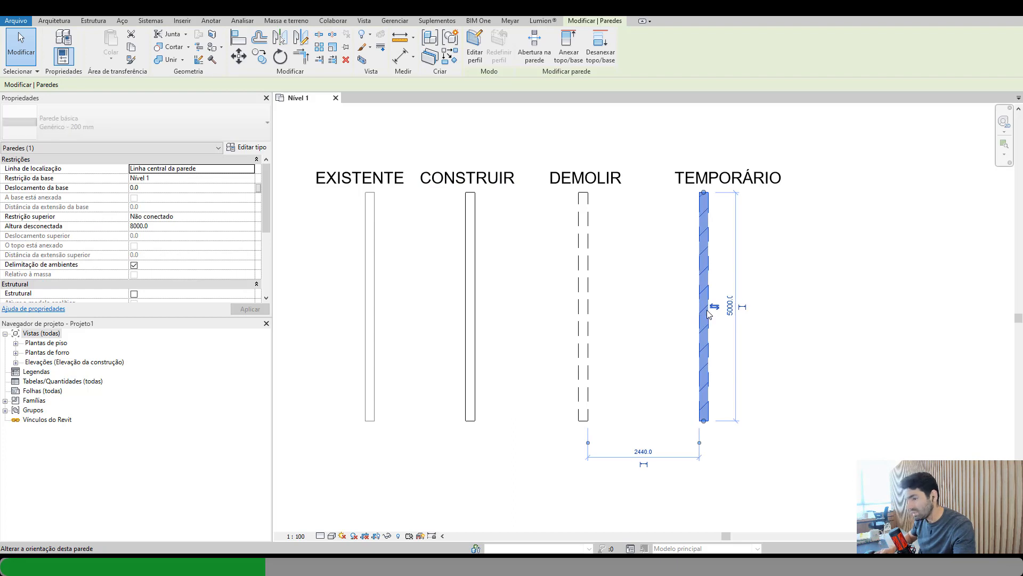
{"action": "key", "text": "Right"}
{"action": "key", "text": "Right"}
{"action": "key", "text": "Right"}
{"action": "key", "text": "Right"}
{"action": "key", "text": "Right"}
{"action": "key", "text": "Right"}
{"action": "key", "text": "Right"}
{"action": "key", "text": "Right"}
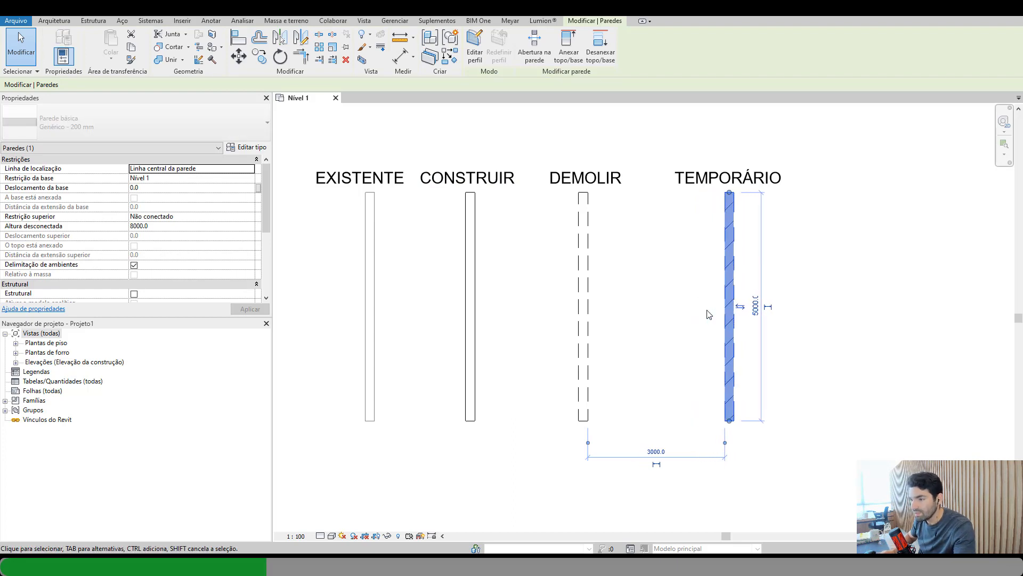
{"action": "key", "text": "Right"}
{"action": "left_click", "coordinate": [707, 315]}
{"action": "middle_click_drag", "start_coordinate": [654, 213], "coordinate": [666, 253]}
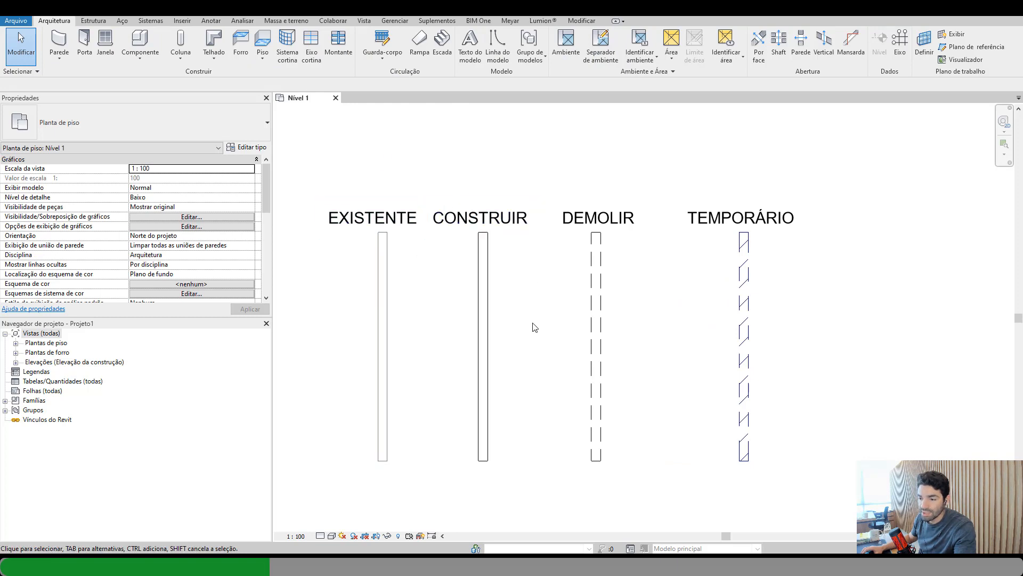
- Open the project's phase settings (Fases) and review the Existente and Construção nova project phases
{"action": "left_click", "coordinate": [394, 20]}
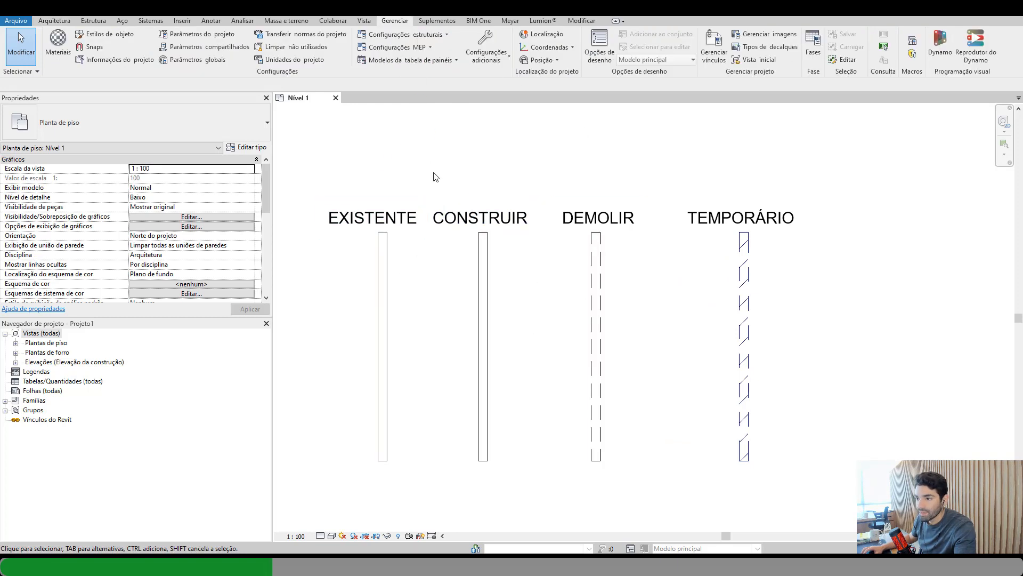
{"action": "left_click", "coordinate": [813, 42]}
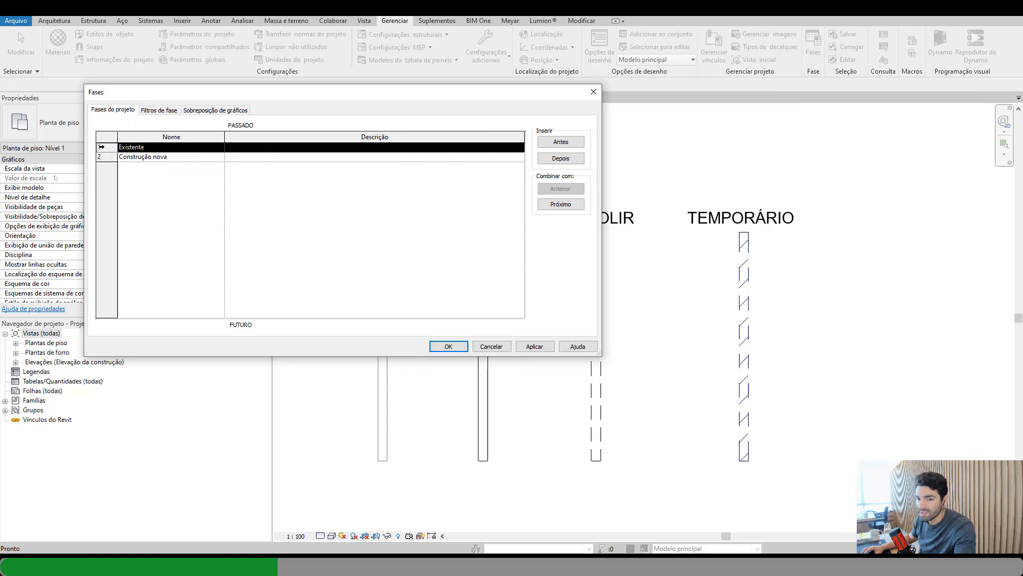
{"action": "left_click", "coordinate": [101, 155]}
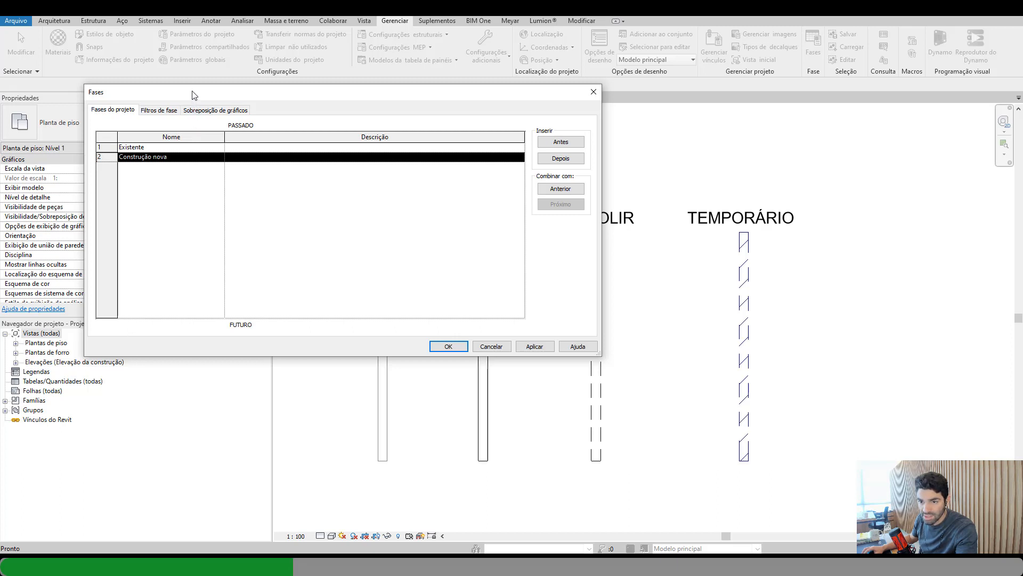
{"action": "left_click_drag", "start_coordinate": [194, 94], "coordinate": [213, 164]}
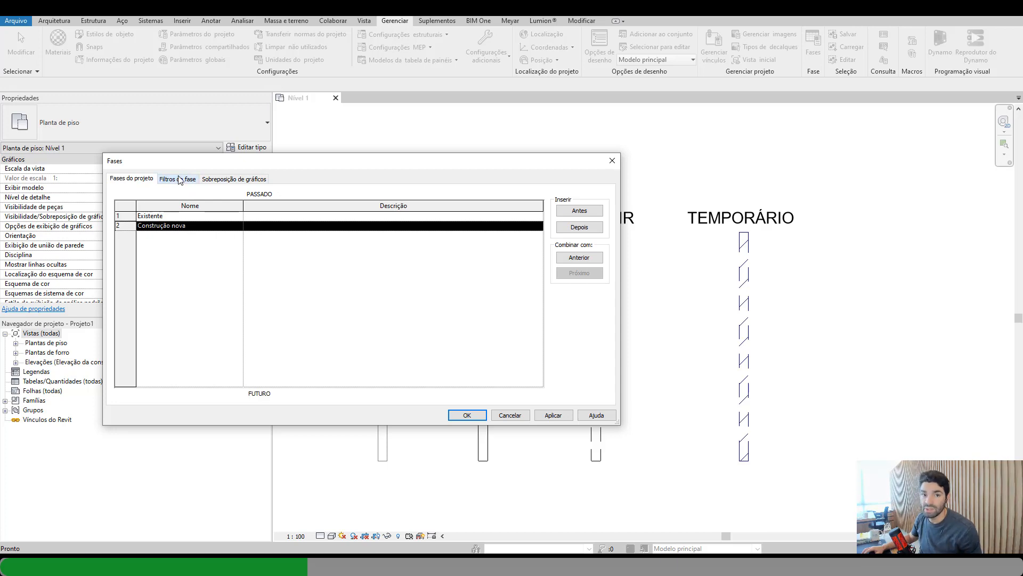
- Display the graphic overrides for the phase statuses and reposition the Fases dialog over the plan
{"action": "left_click", "coordinate": [236, 181]}
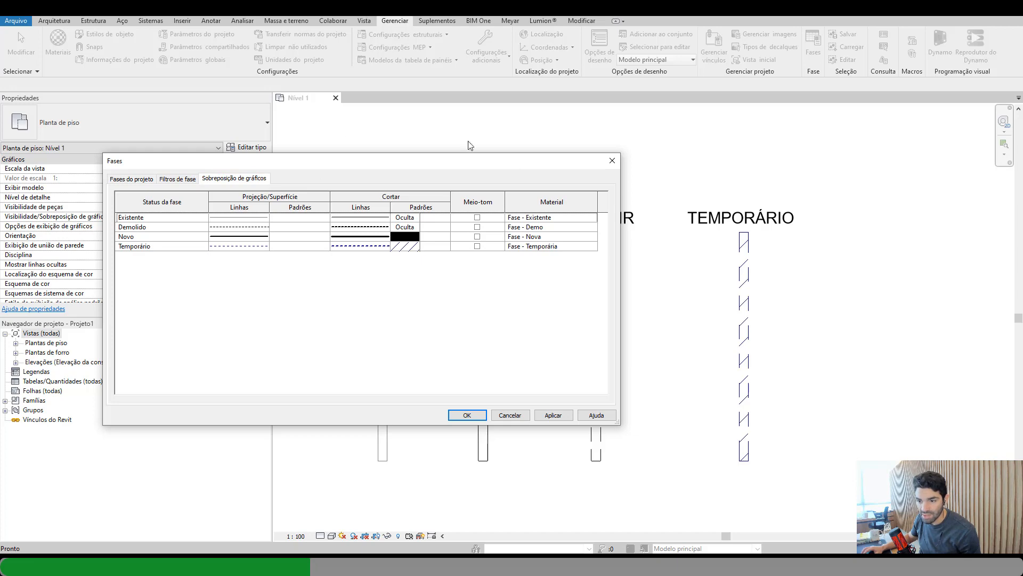
{"action": "left_click_drag", "start_coordinate": [451, 169], "coordinate": [684, 127]}
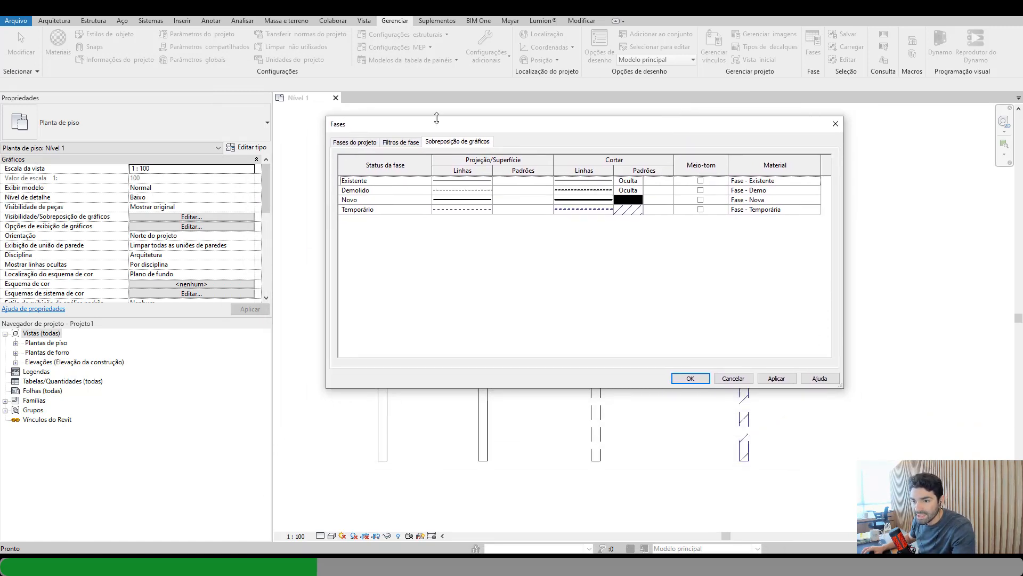
{"action": "left_click_drag", "start_coordinate": [436, 117], "coordinate": [286, 182]}
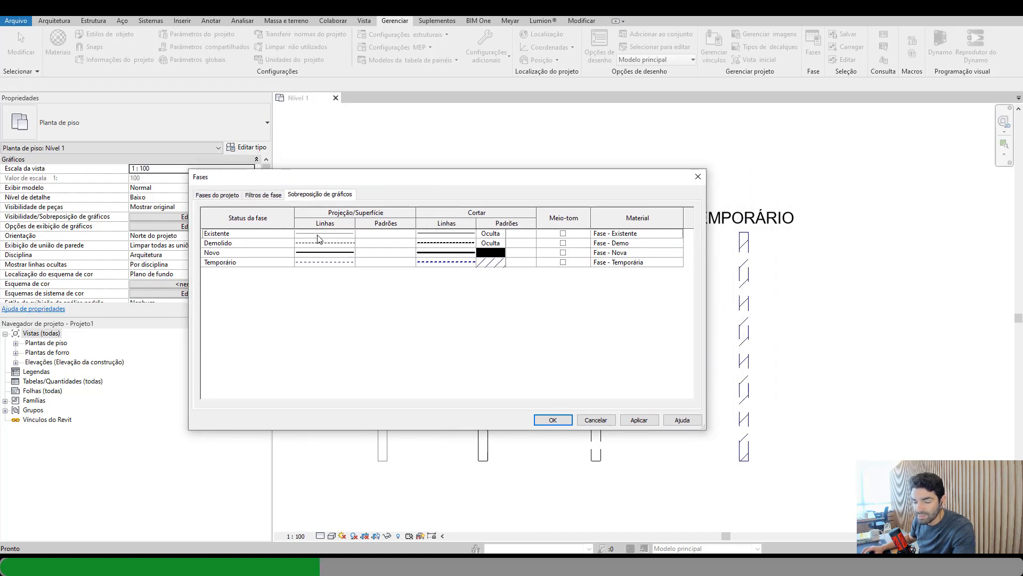
- Override the Existente status's cut pattern with a visible ascending diagonal hatch in RGB 192-192-192, and try its halftone option
{"action": "left_click", "coordinate": [363, 237]}
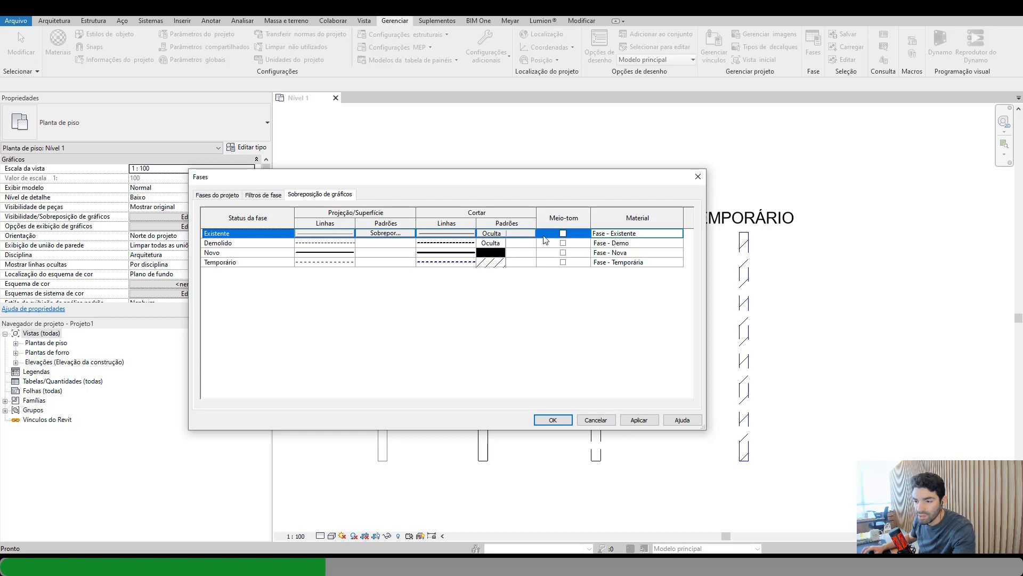
{"action": "left_click", "coordinate": [491, 235]}
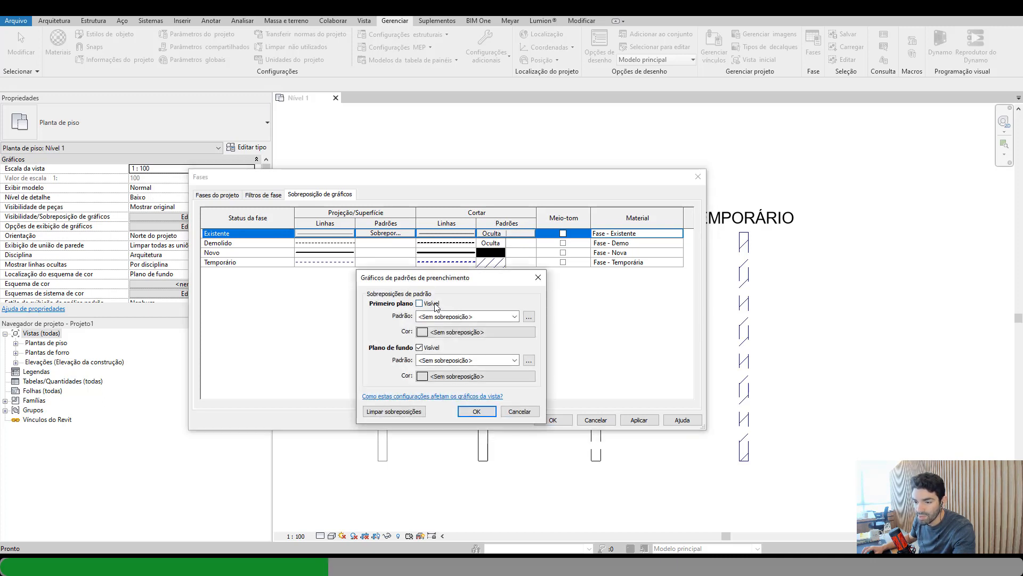
{"action": "left_click", "coordinate": [443, 317]}
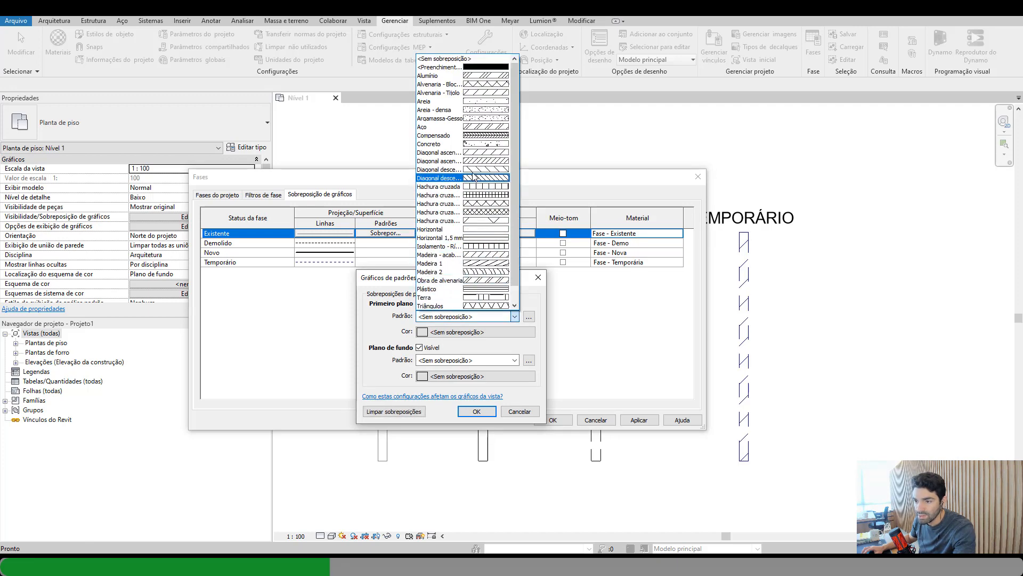
{"action": "left_click", "coordinate": [464, 176]}
{"action": "left_click", "coordinate": [466, 333]}
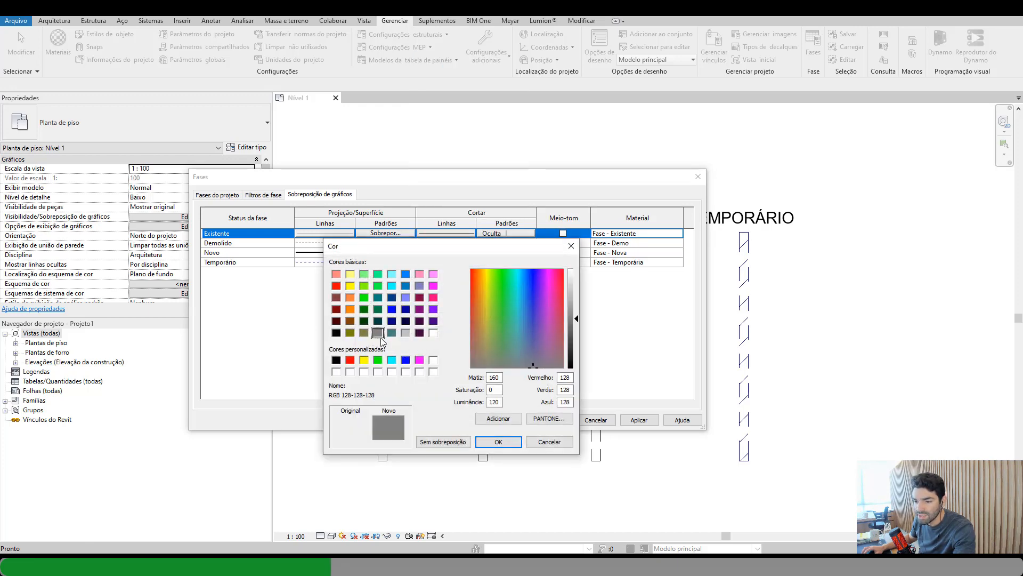
{"action": "left_click", "coordinate": [405, 332]}
{"action": "left_click", "coordinate": [487, 441]}
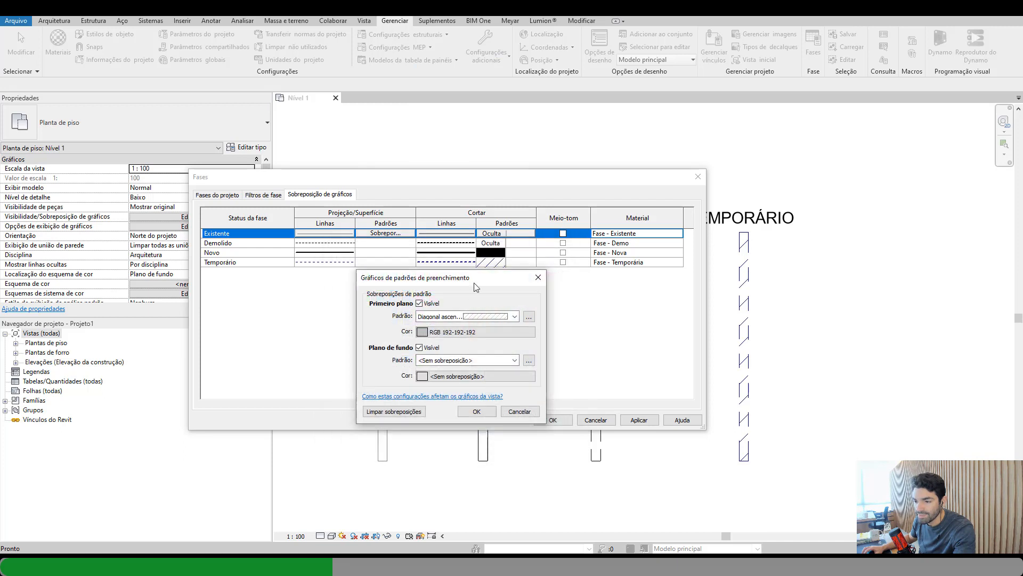
{"action": "left_click", "coordinate": [474, 413]}
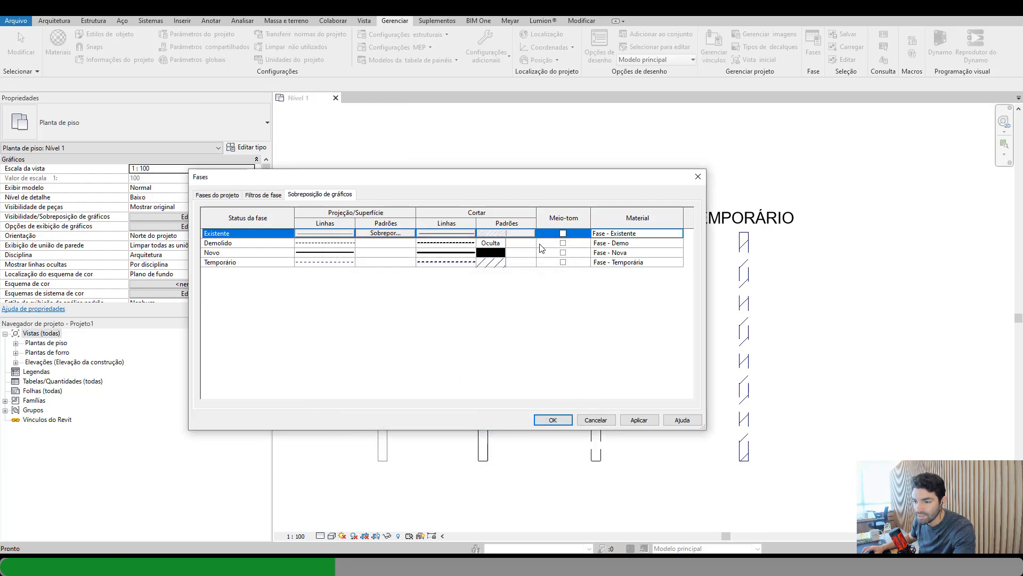
{"action": "left_click", "coordinate": [563, 234]}
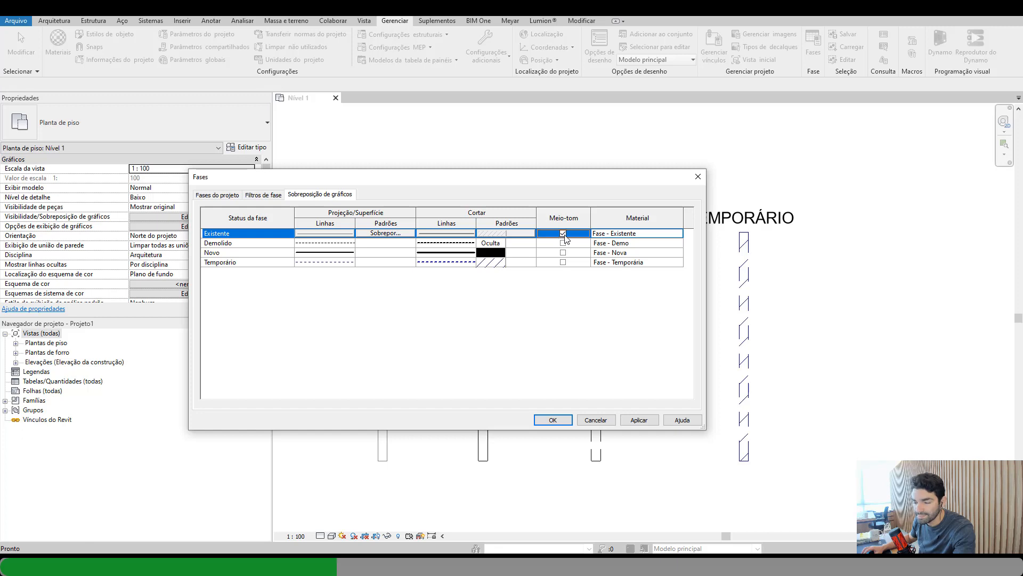
- Set the Demolido status's projection lines to the Pontilhada 1 mm pattern in orange, RGB 255-128-000
{"action": "left_click", "coordinate": [217, 244]}
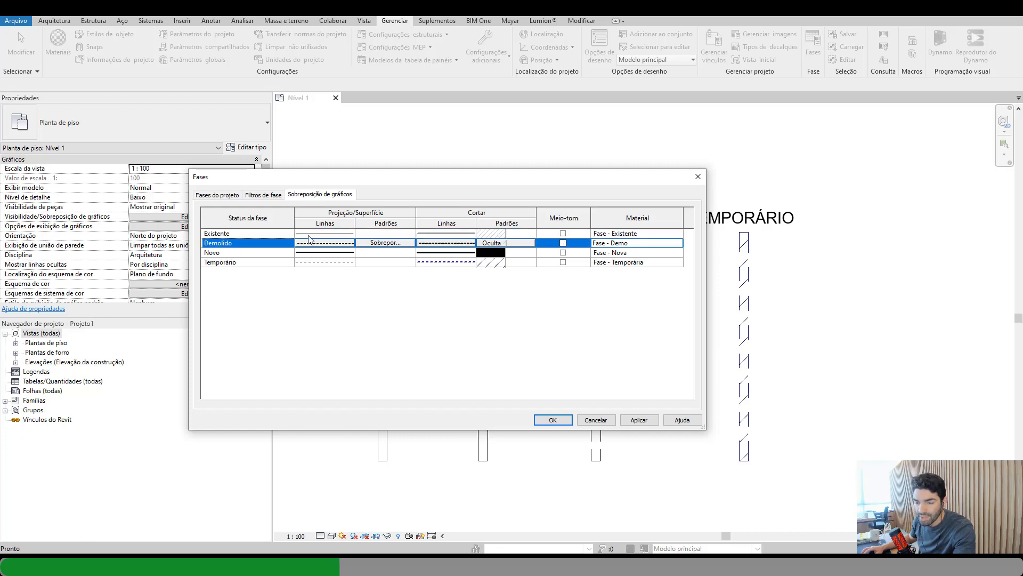
{"action": "left_click", "coordinate": [343, 244]}
{"action": "left_click", "coordinate": [344, 246]}
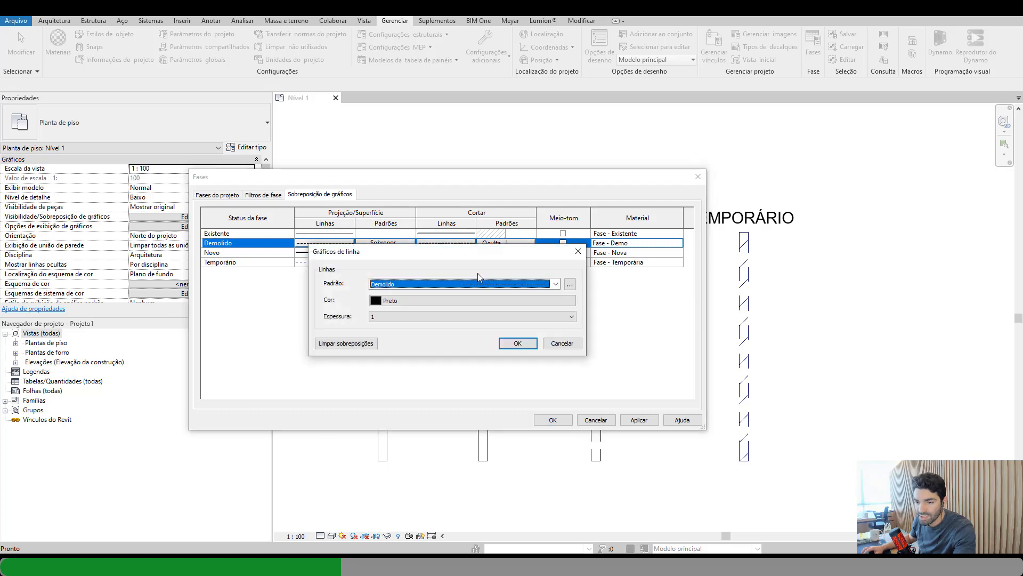
{"action": "left_click", "coordinate": [480, 284]}
{"action": "left_click", "coordinate": [450, 380]}
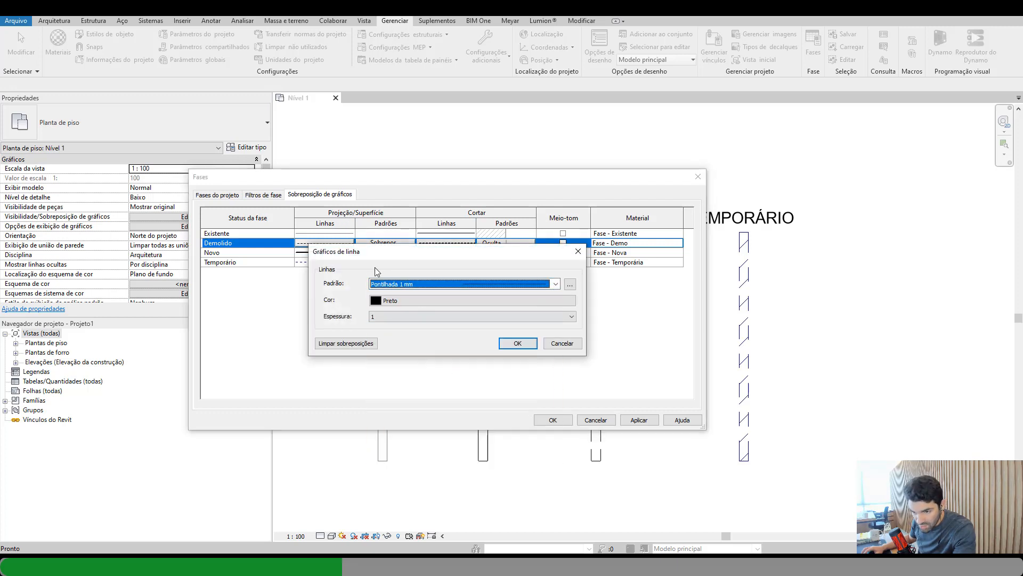
{"action": "left_click", "coordinate": [400, 301]}
{"action": "left_click", "coordinate": [345, 261]}
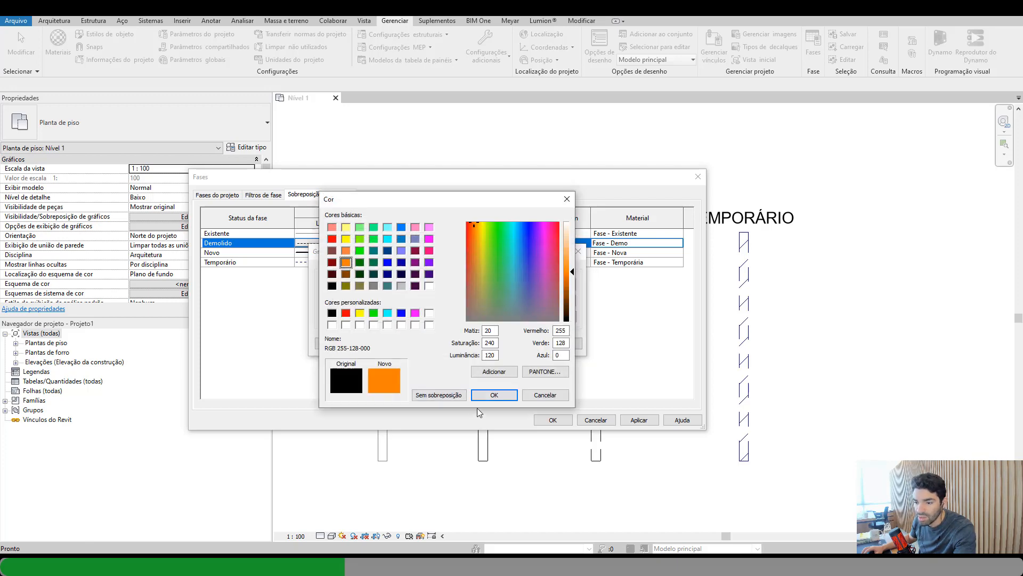
{"action": "left_click", "coordinate": [494, 395]}
{"action": "left_click", "coordinate": [518, 343]}
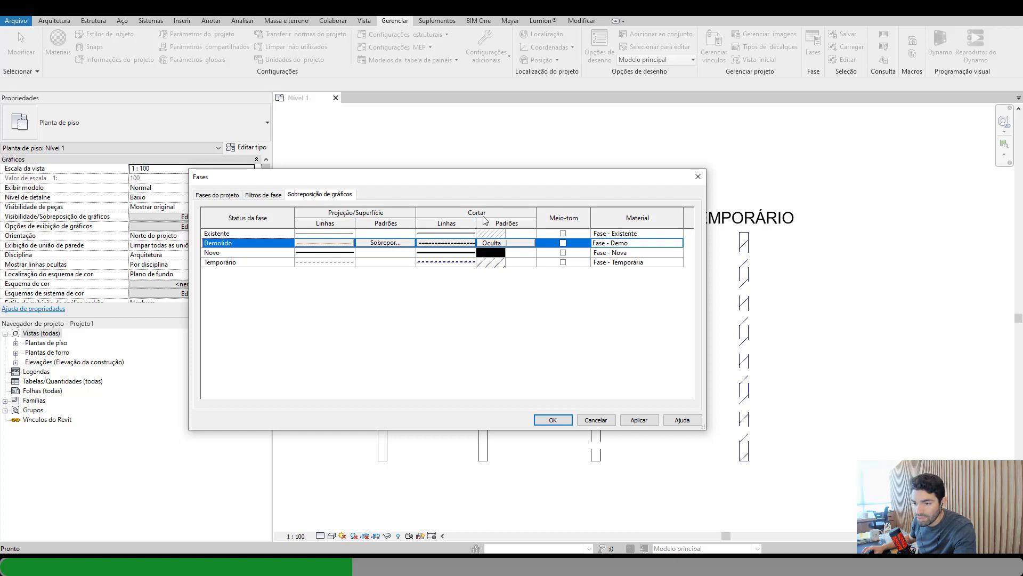
- Set the Demolido status's cut lines to the Pontilhada 1 mm pattern in orange, RGB 255-128-000
{"action": "left_click", "coordinate": [466, 244]}
{"action": "left_click", "coordinate": [467, 243]}
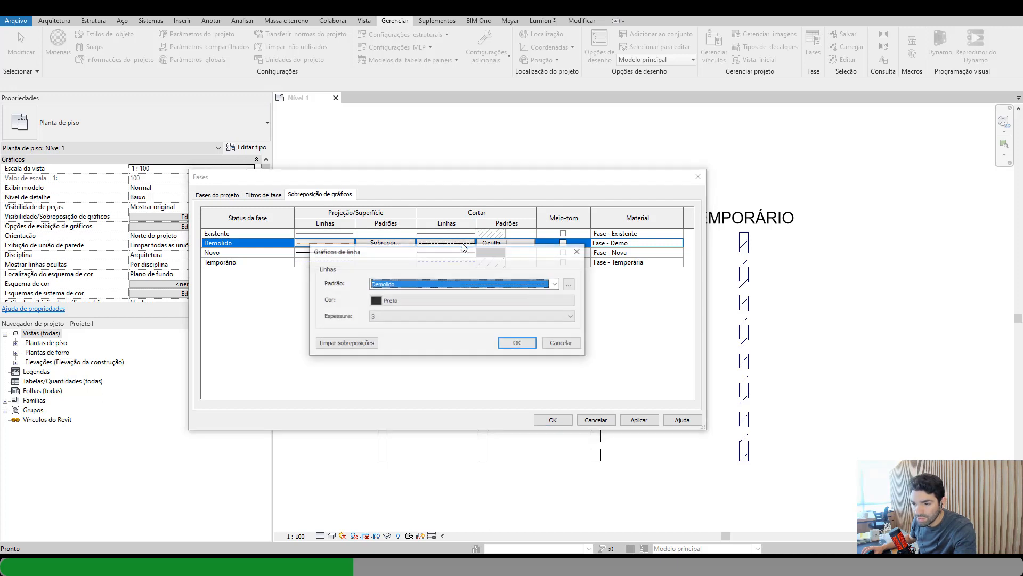
{"action": "left_click", "coordinate": [429, 285]}
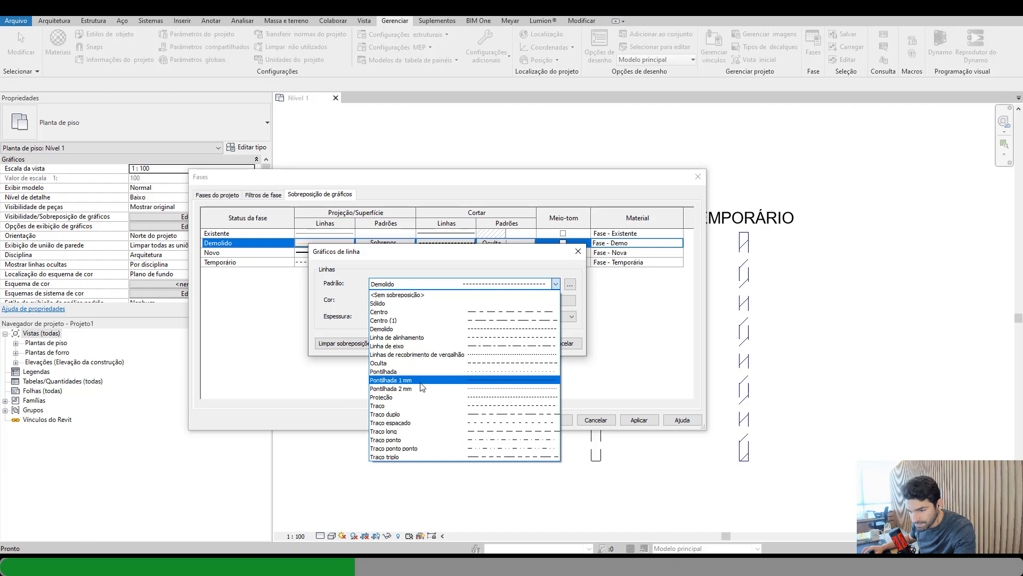
{"action": "left_click", "coordinate": [421, 380]}
{"action": "left_click", "coordinate": [417, 300]}
{"action": "left_click", "coordinate": [346, 261]}
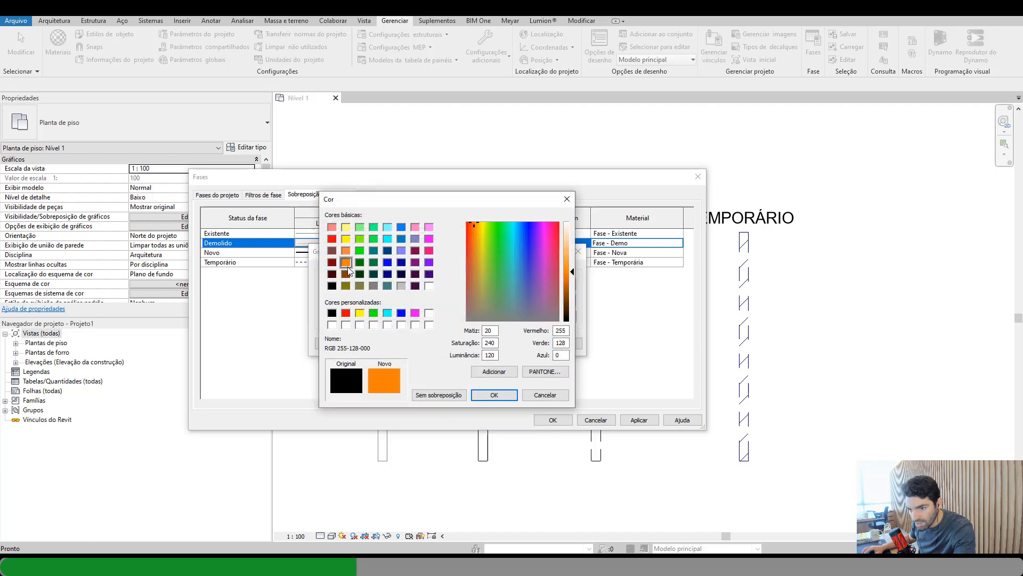
{"action": "left_click", "coordinate": [494, 395]}
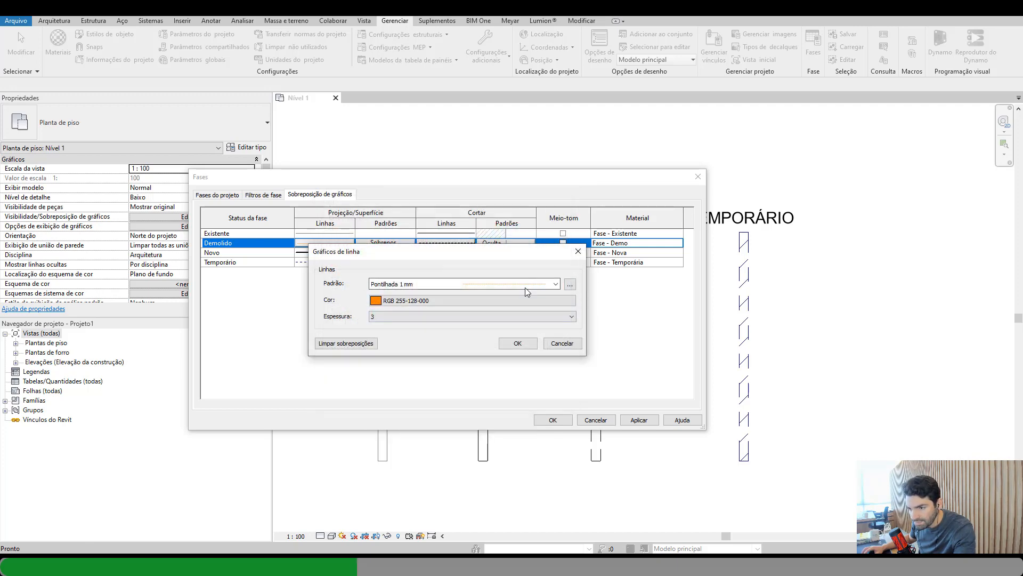
{"action": "left_click", "coordinate": [516, 343]}
- Override the Demolido status's cut pattern with a foreground ascending diagonal hatch in orange, RGB 255-128-000
{"action": "left_click", "coordinate": [501, 245]}
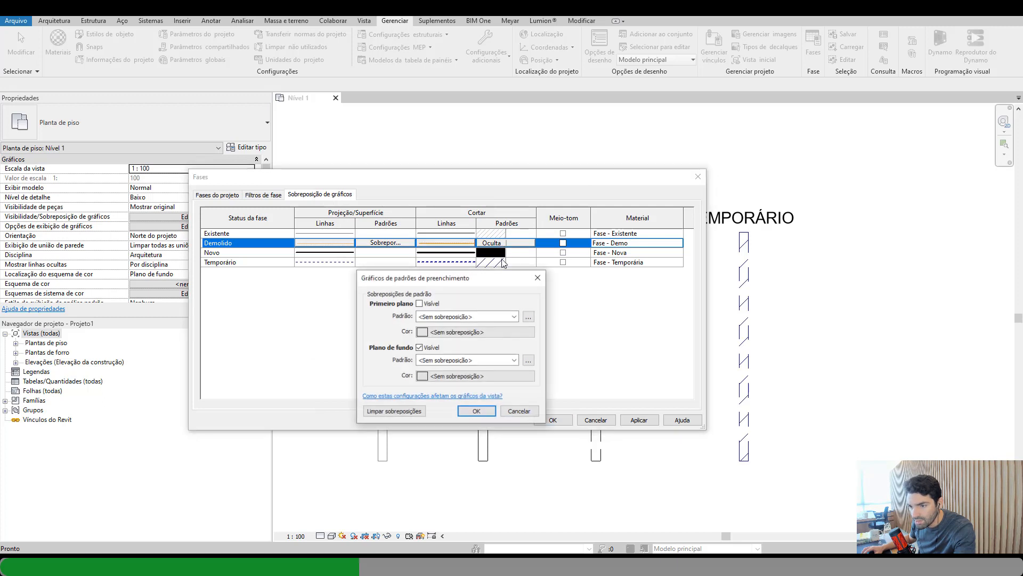
{"action": "left_click", "coordinate": [433, 317]}
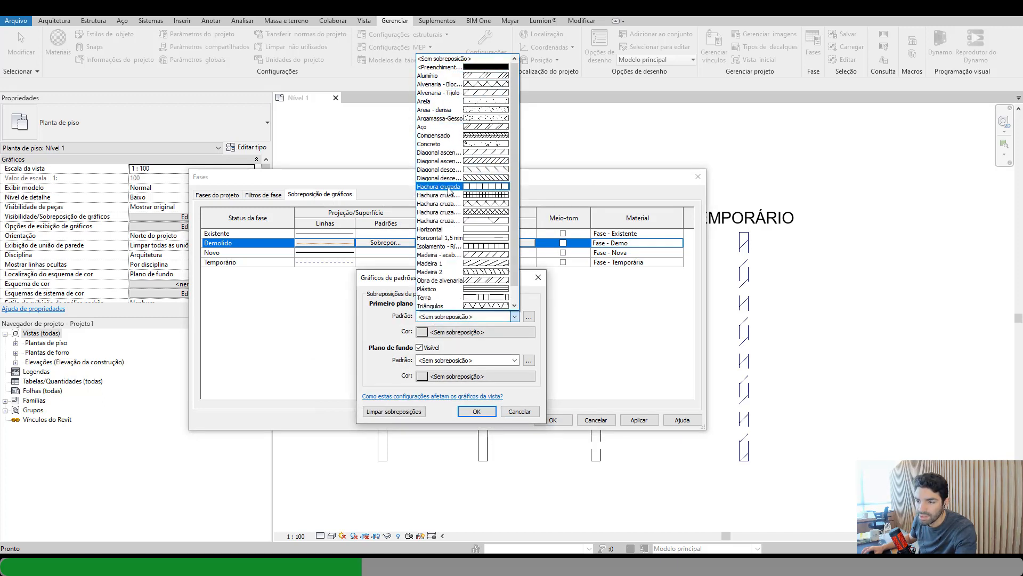
{"action": "left_click", "coordinate": [436, 162]}
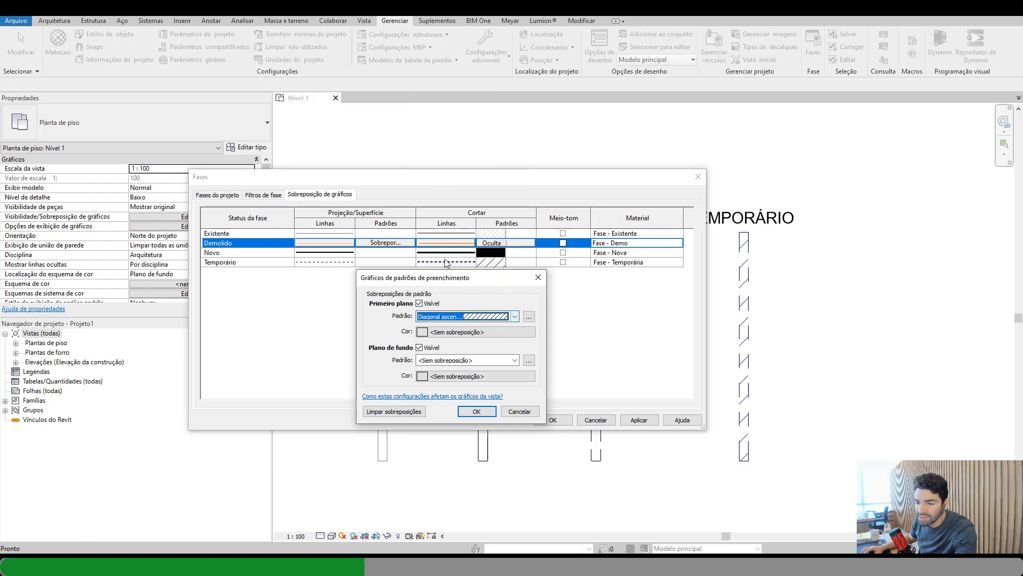
{"action": "left_click", "coordinate": [449, 333]}
{"action": "left_click", "coordinate": [350, 310]}
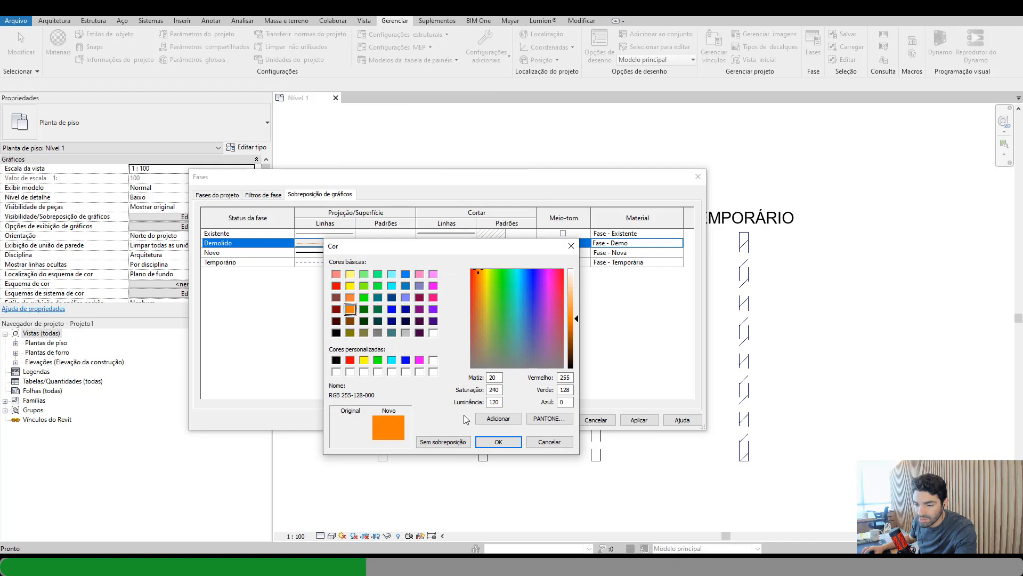
{"action": "left_click", "coordinate": [485, 440]}
{"action": "left_click", "coordinate": [474, 412]}
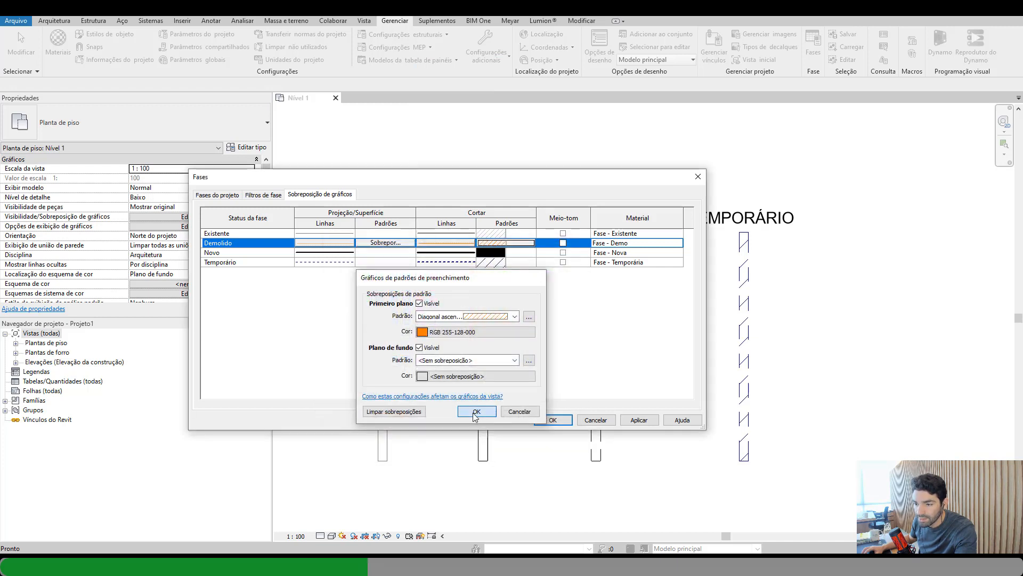
- Set the Novo status's projection line color to blue, RGB 000-128-192
{"action": "left_click", "coordinate": [218, 255]}
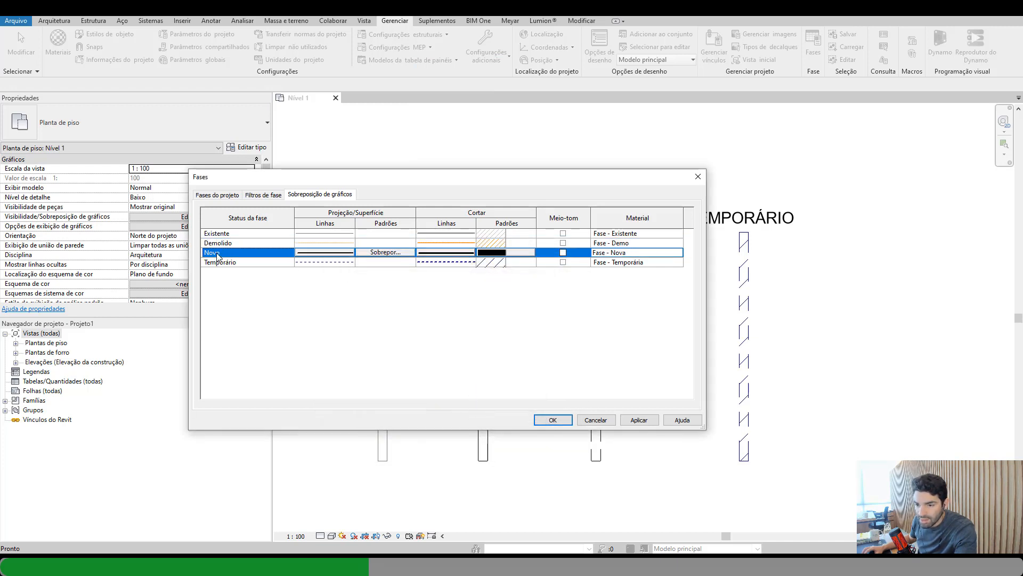
{"action": "left_click", "coordinate": [331, 255]}
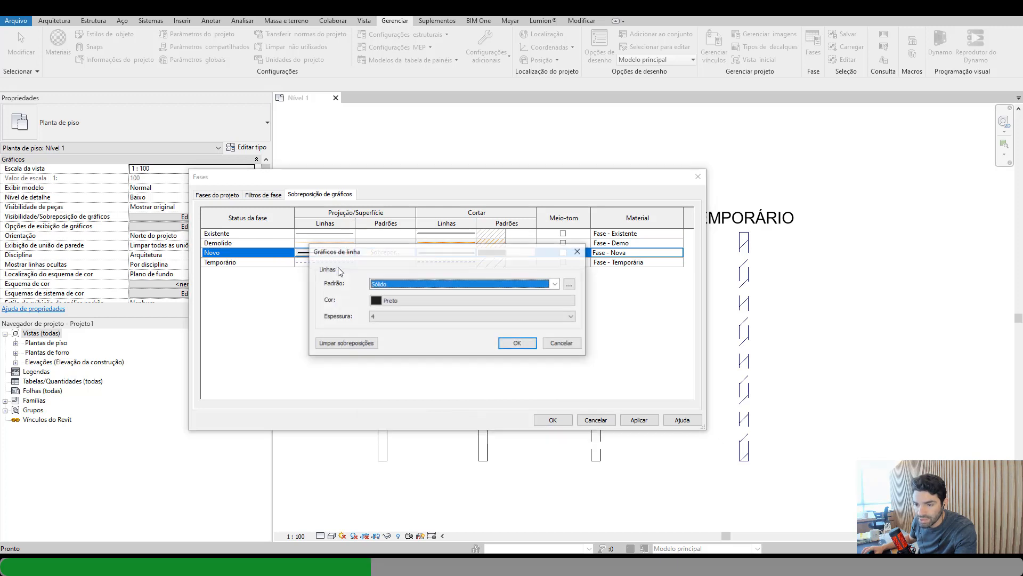
{"action": "left_click", "coordinate": [392, 297]}
{"action": "left_click", "coordinate": [401, 239]}
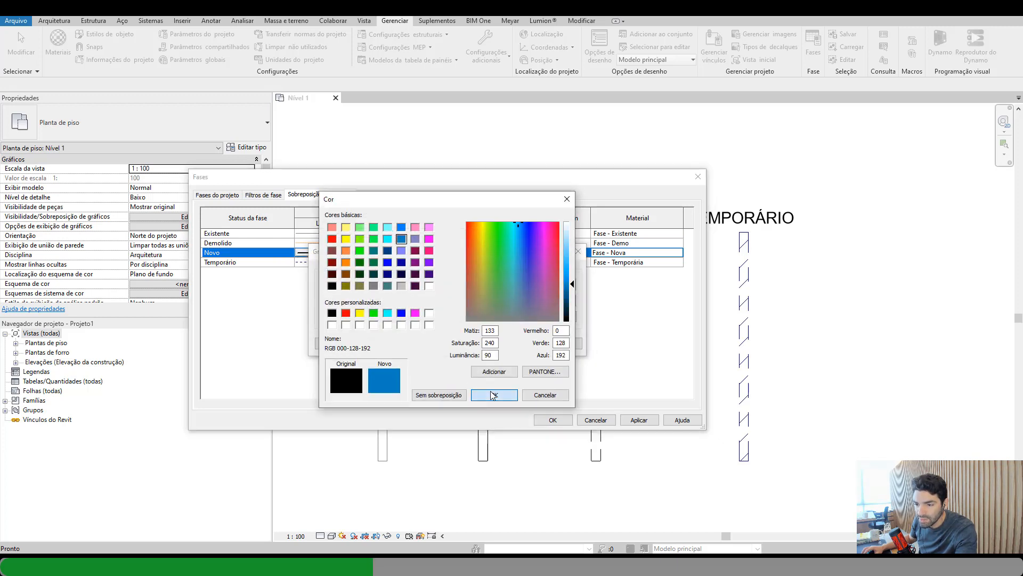
{"action": "left_click", "coordinate": [485, 395]}
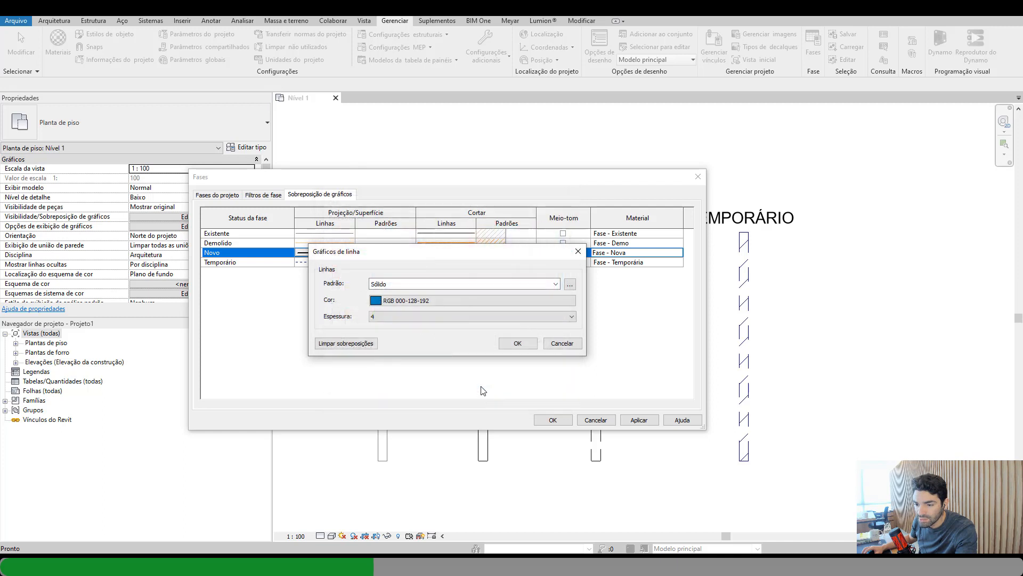
{"action": "left_click", "coordinate": [518, 343]}
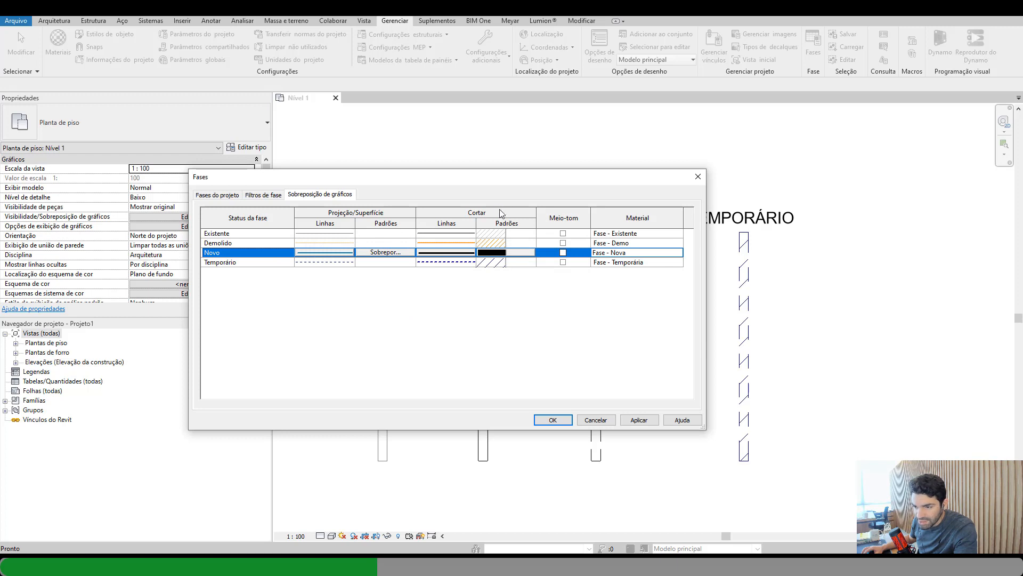
- Set the Novo status's cut line color to blue, RGB 000-128-192
{"action": "left_click", "coordinate": [450, 254]}
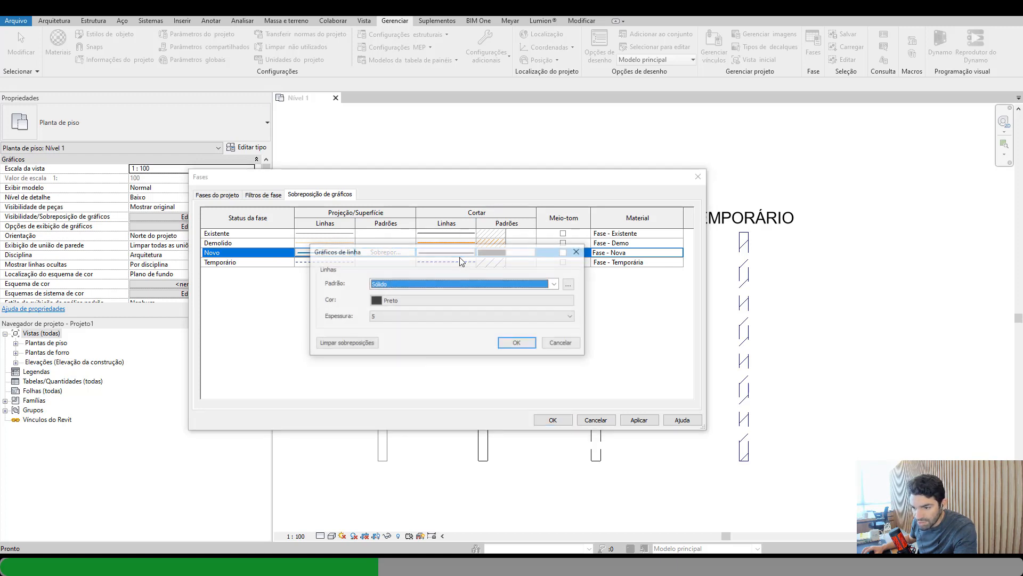
{"action": "left_click", "coordinate": [426, 300]}
{"action": "left_click", "coordinate": [402, 238]}
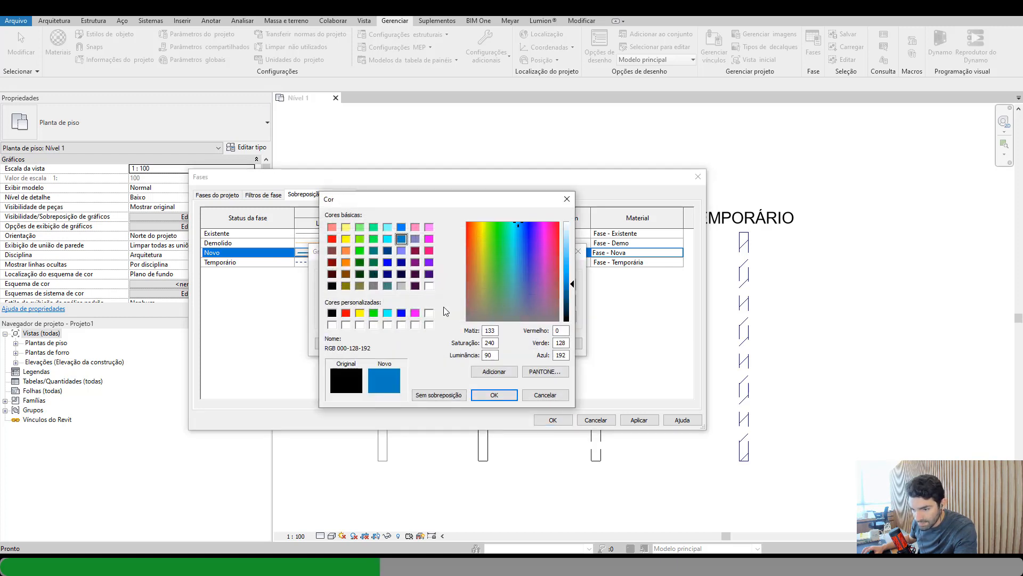
{"action": "left_click", "coordinate": [494, 395]}
{"action": "left_click", "coordinate": [520, 342]}
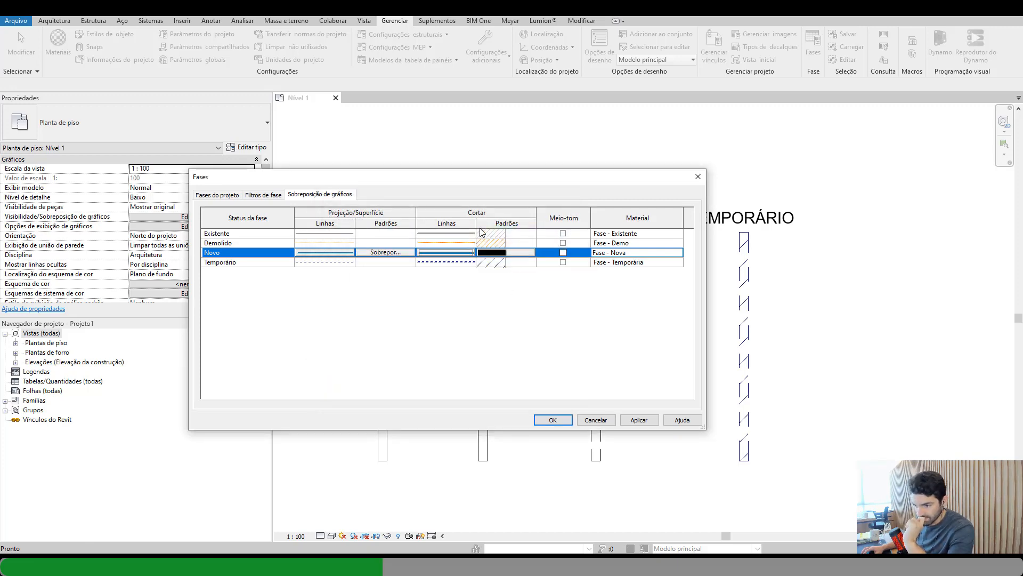
- Override the Novo status's cut pattern with a solid foreground fill in blue, RGB 000-128-192
{"action": "left_click", "coordinate": [492, 253]}
{"action": "left_click", "coordinate": [492, 252]}
{"action": "left_click", "coordinate": [462, 316]}
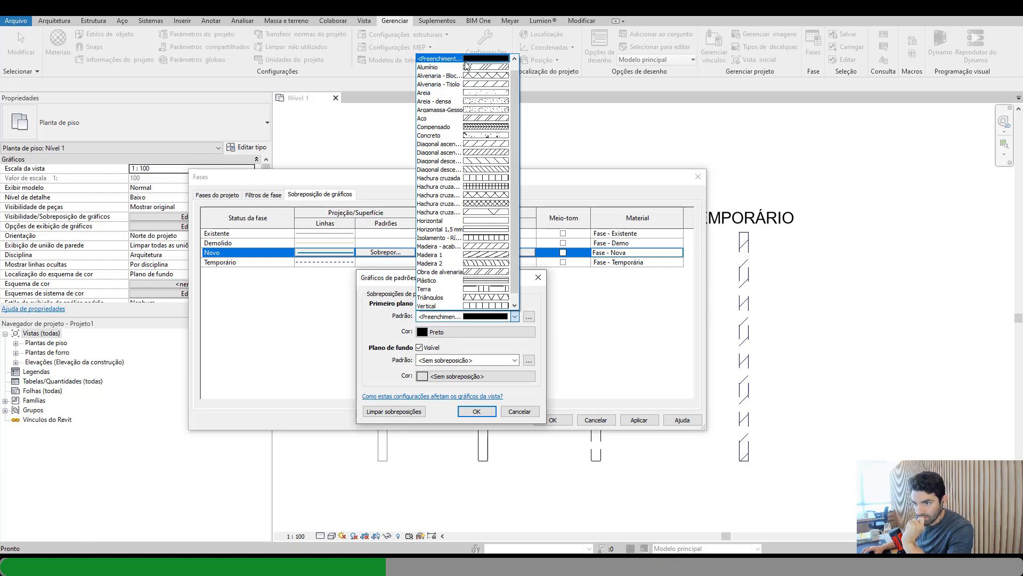
{"action": "left_click", "coordinate": [439, 58]}
{"action": "left_click", "coordinate": [444, 331]}
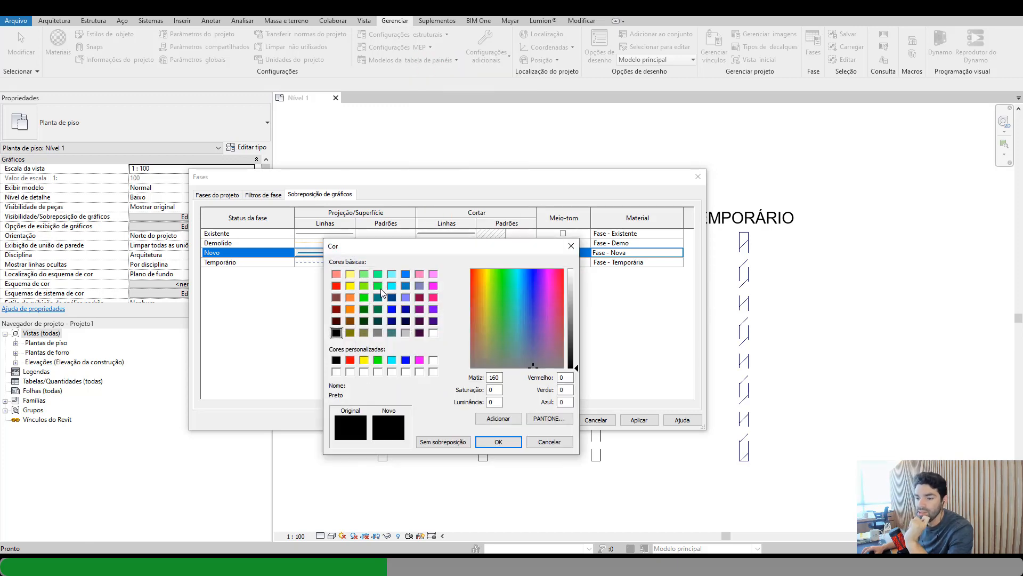
{"action": "left_click", "coordinate": [406, 286]}
{"action": "left_click", "coordinate": [494, 442]}
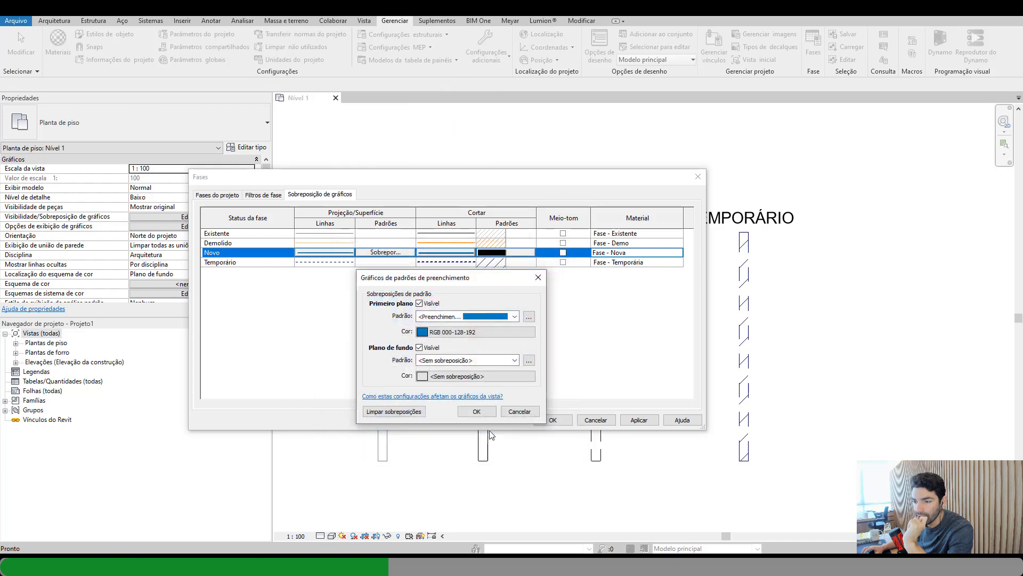
{"action": "left_click", "coordinate": [469, 412]}
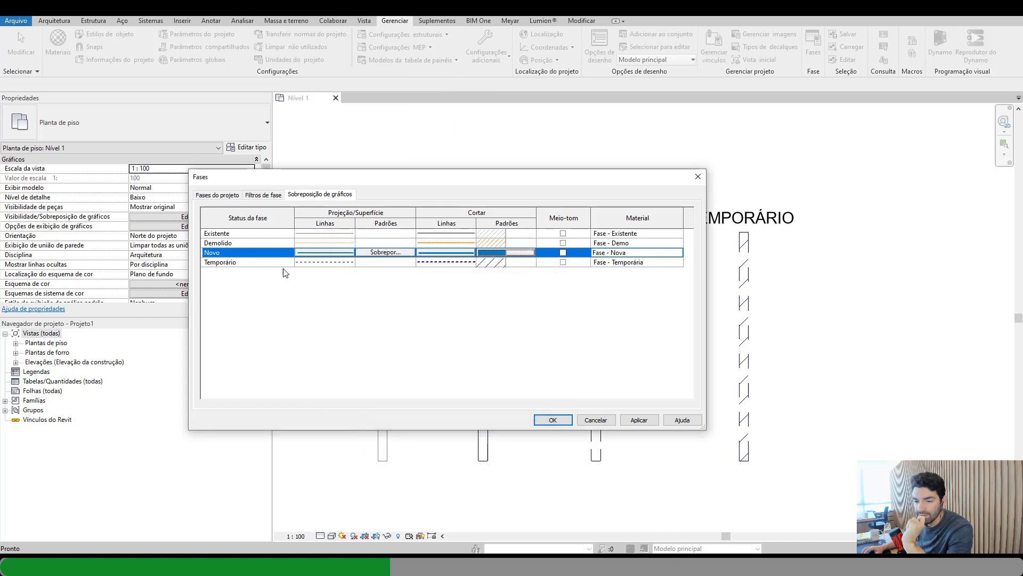
- Set the Temporário status's projection lines to the Pontilhada 1 mm pattern in green, RGB 000-128-064
{"action": "left_click", "coordinate": [336, 268]}
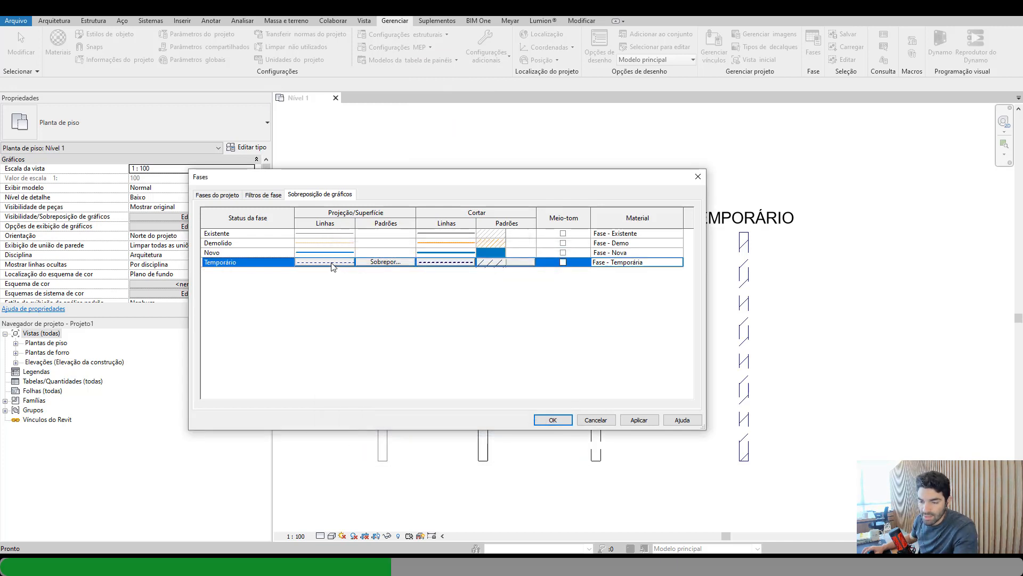
{"action": "left_click", "coordinate": [331, 266]}
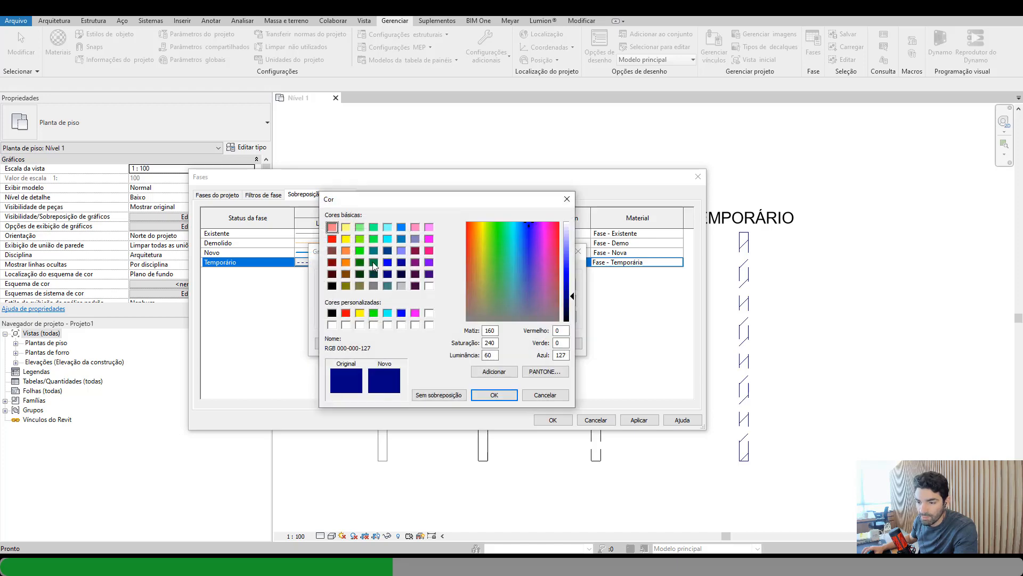
{"action": "left_click", "coordinate": [374, 262]}
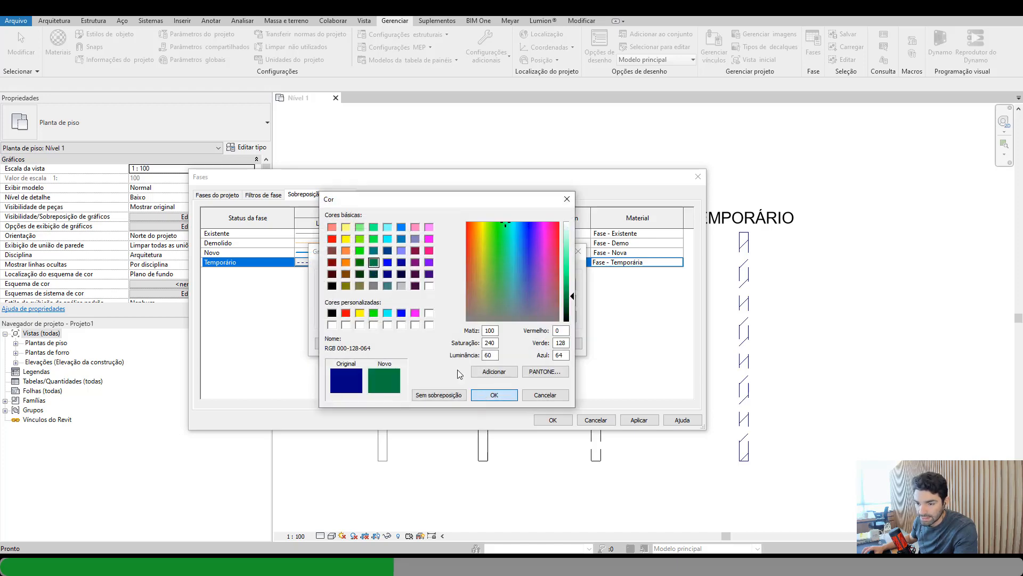
{"action": "left_click", "coordinate": [488, 396]}
{"action": "left_click", "coordinate": [387, 287]}
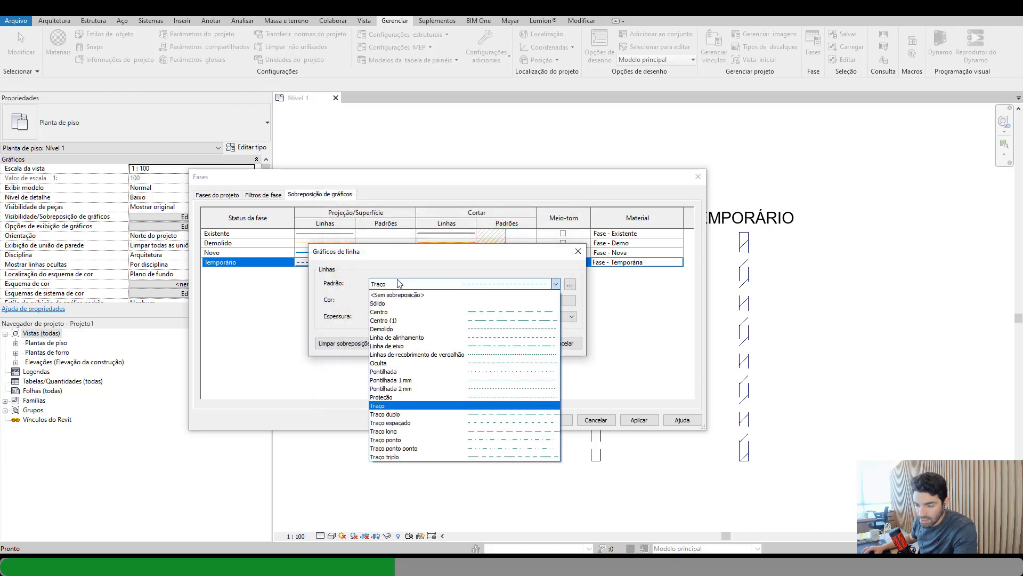
{"action": "left_click", "coordinate": [405, 382]}
{"action": "left_click", "coordinate": [515, 343]}
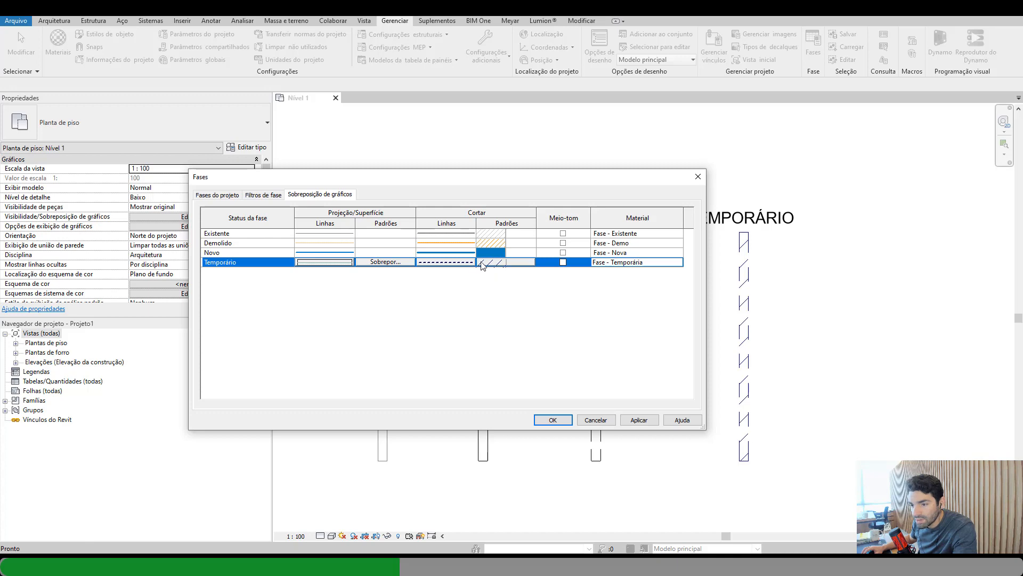
- Set the Temporário status's cut lines to the Pontilhada 1 mm pattern in green
{"action": "left_click", "coordinate": [462, 263]}
{"action": "left_click", "coordinate": [480, 301]}
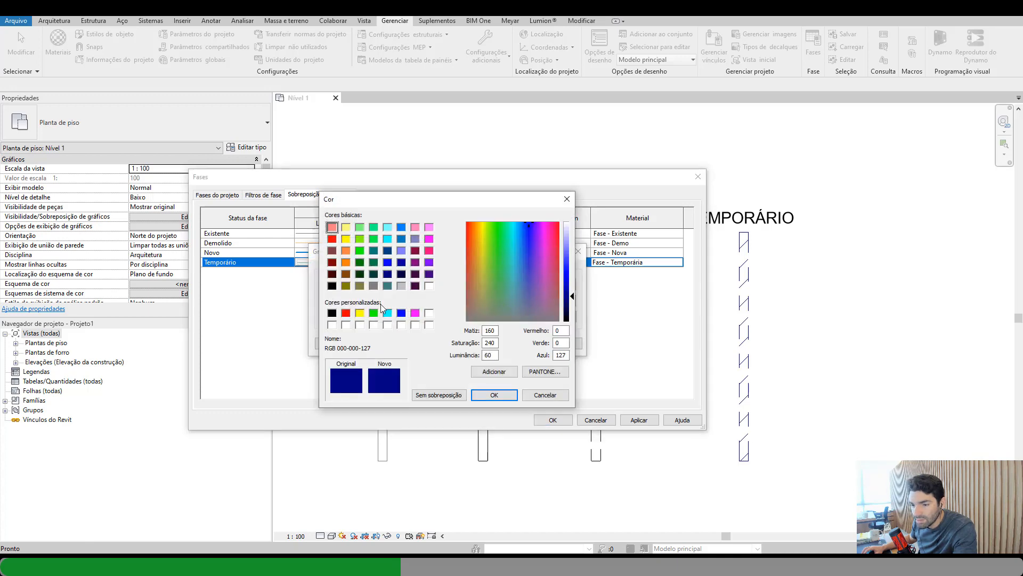
{"action": "left_click", "coordinate": [373, 261]}
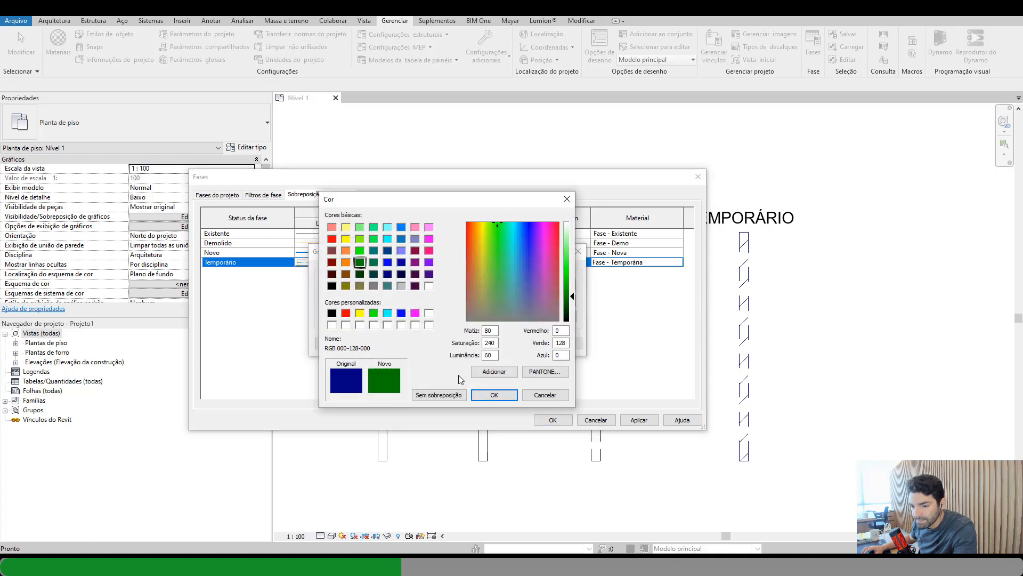
{"action": "left_click", "coordinate": [500, 397]}
{"action": "left_click", "coordinate": [509, 284]}
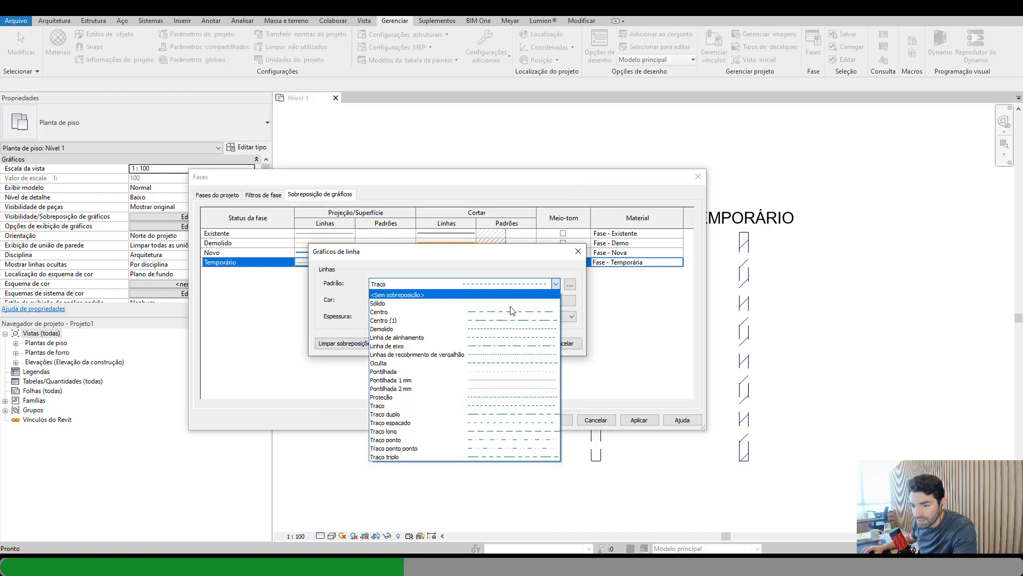
{"action": "left_click", "coordinate": [508, 385]}
{"action": "left_click", "coordinate": [507, 344]}
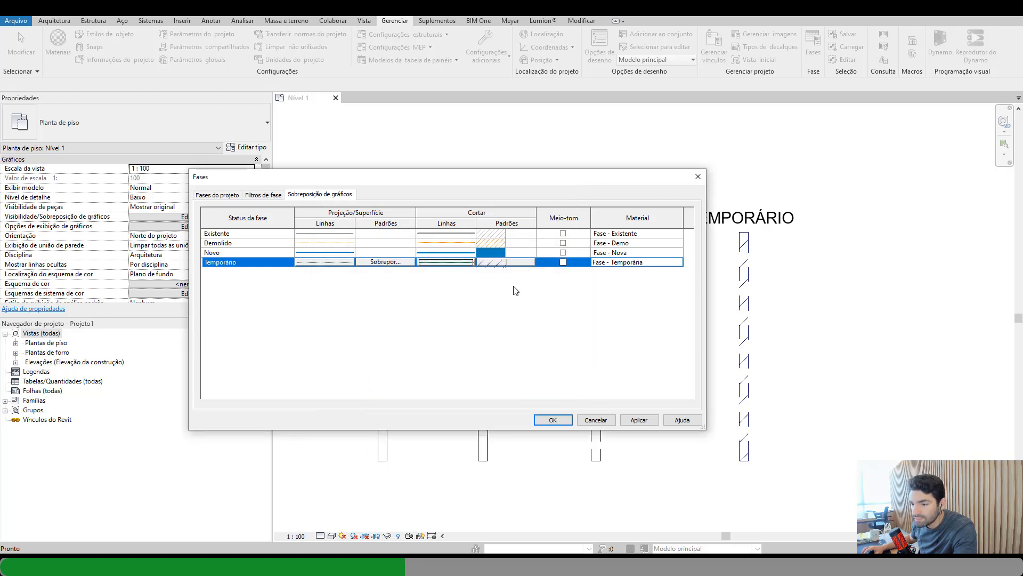
- Override the Temporário status's cut pattern with a dense diagonal crosshatch in green, RGB 000-128-064, and apply the phase graphics
{"action": "left_click", "coordinate": [498, 261]}
{"action": "left_click", "coordinate": [499, 262]}
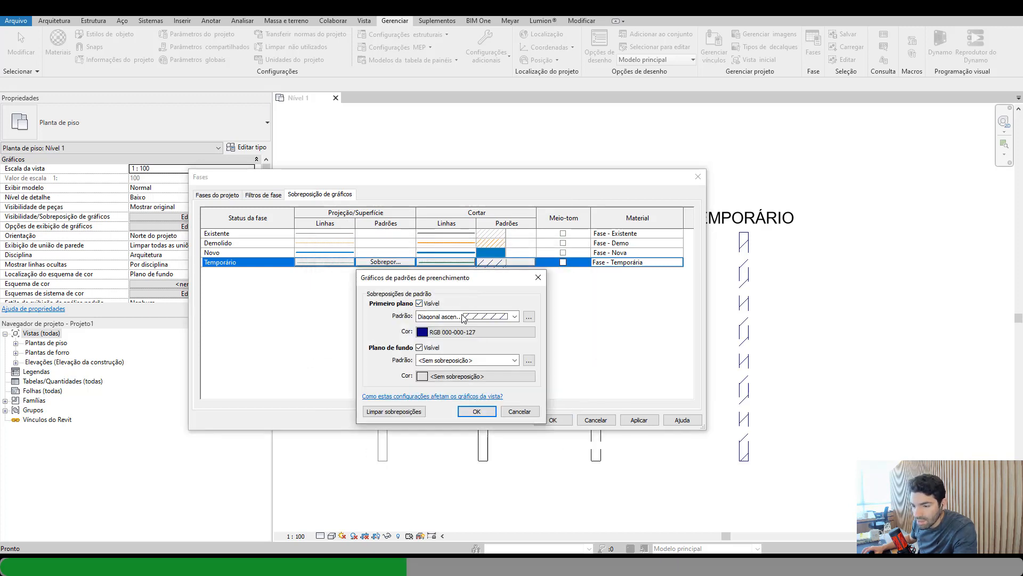
{"action": "left_click", "coordinate": [463, 317]}
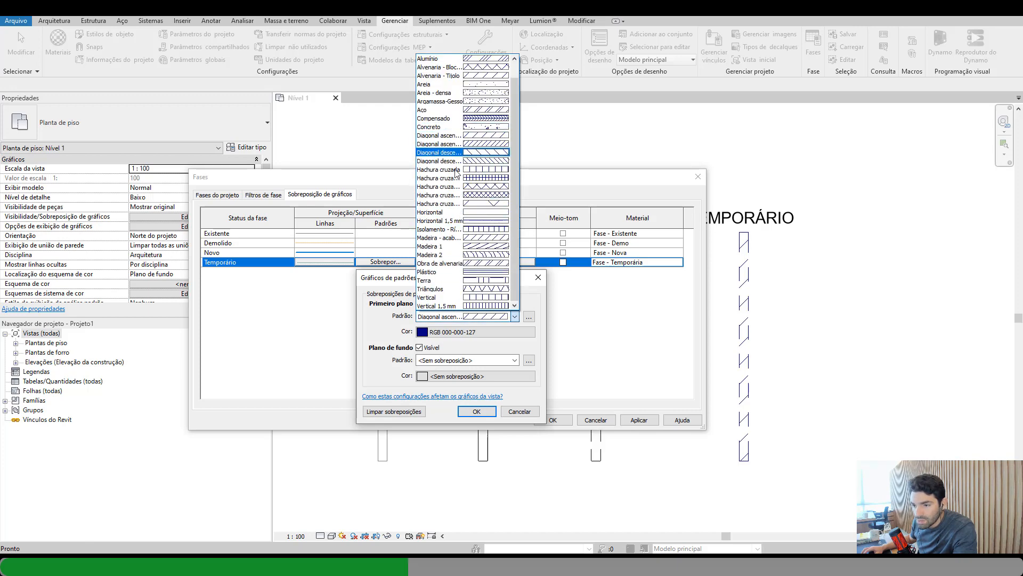
{"action": "left_click", "coordinate": [449, 195]}
{"action": "left_click", "coordinate": [442, 331]}
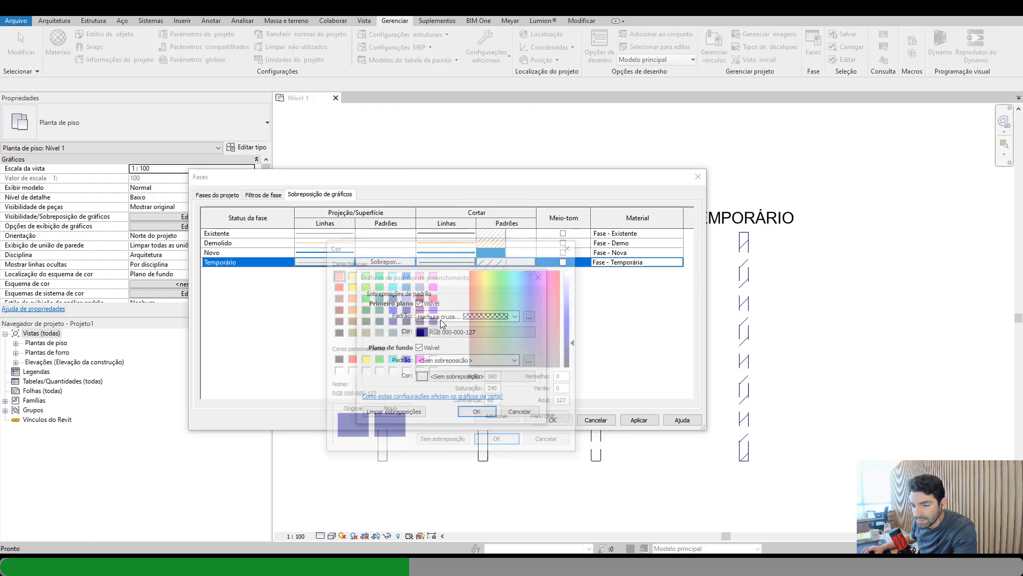
{"action": "left_click", "coordinate": [376, 309]}
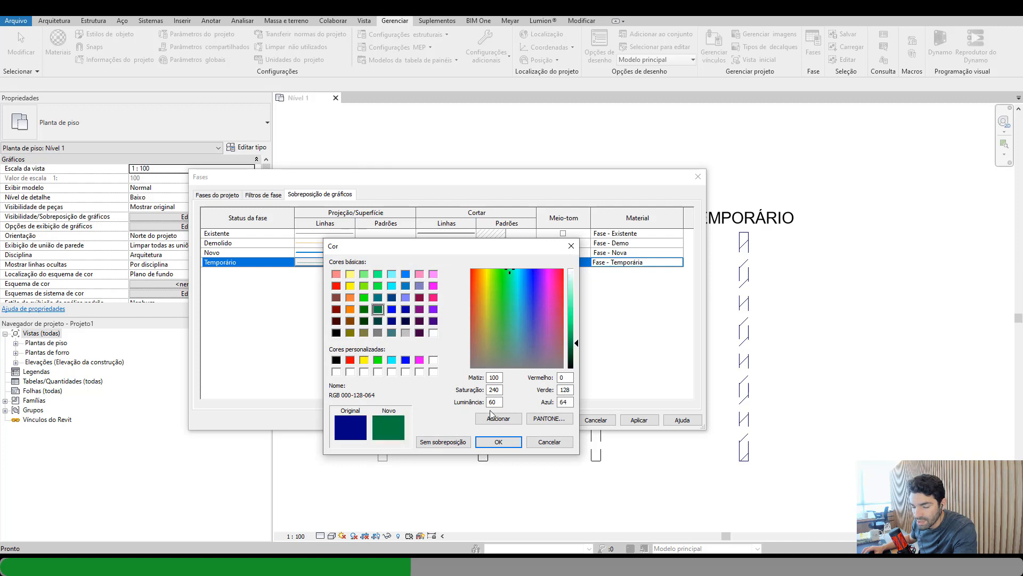
{"action": "left_click", "coordinate": [513, 443]}
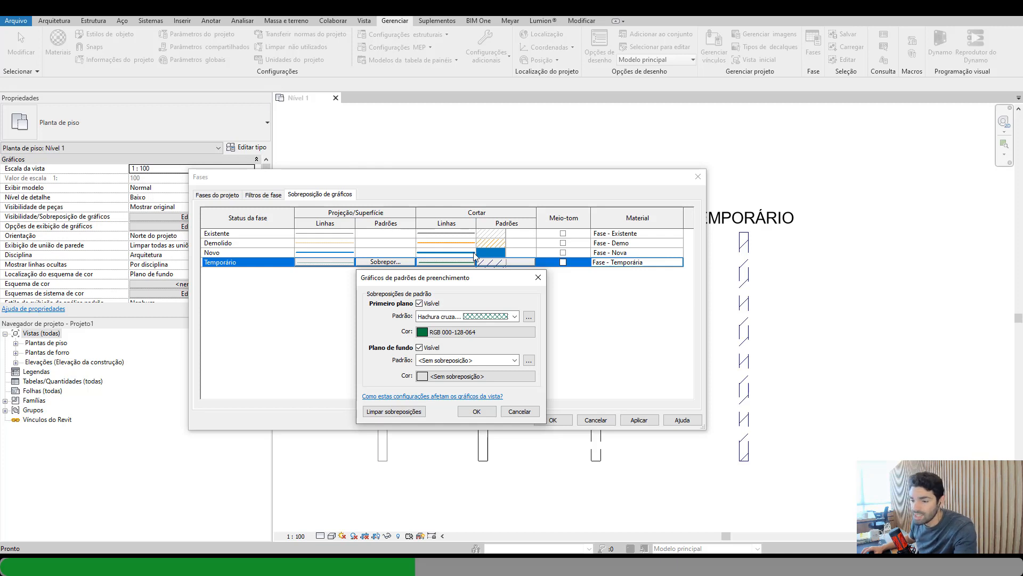
{"action": "left_click_drag", "start_coordinate": [454, 281], "coordinate": [461, 332]}
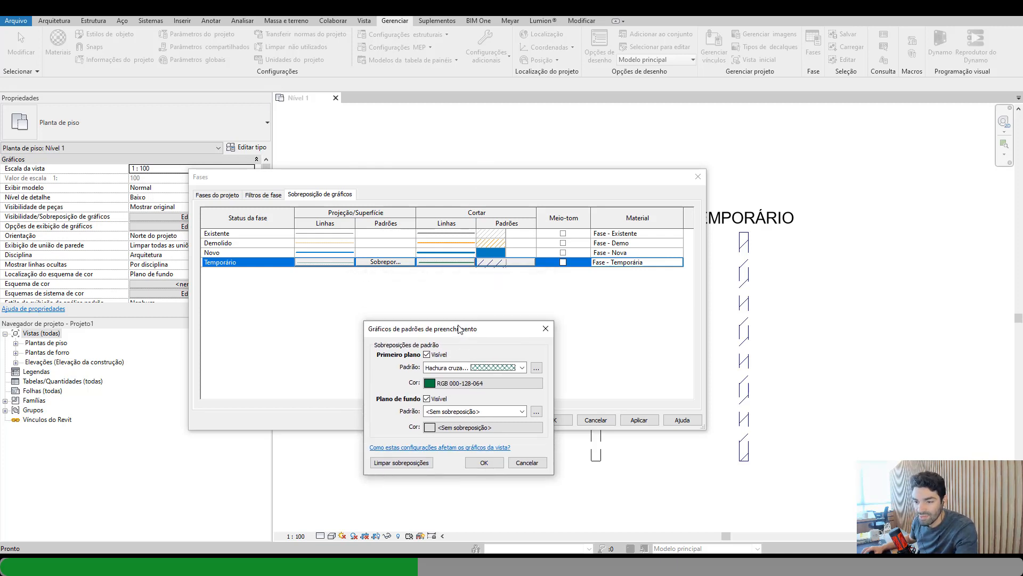
{"action": "left_click_drag", "start_coordinate": [449, 334], "coordinate": [374, 293]}
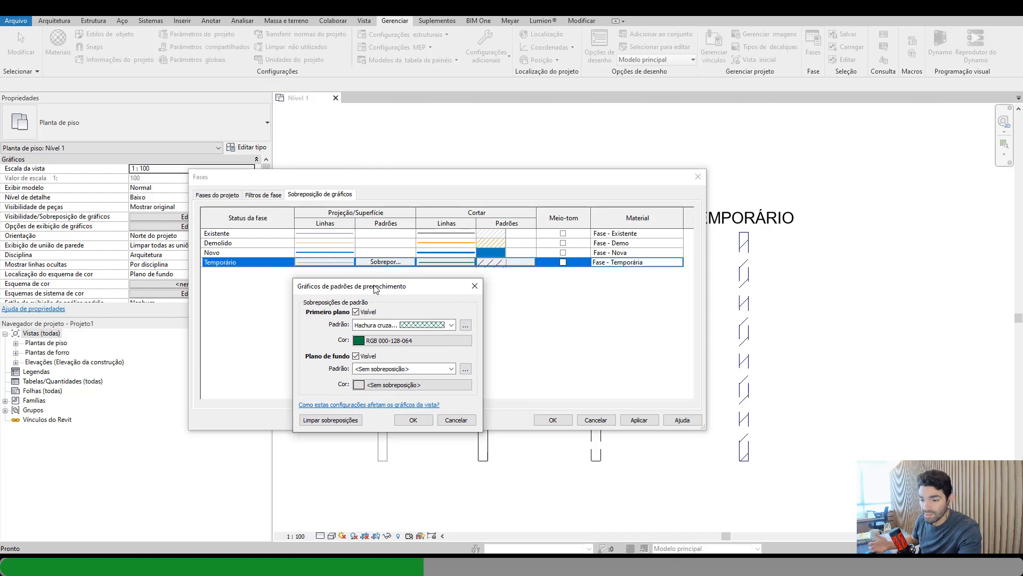
{"action": "left_click", "coordinate": [414, 420]}
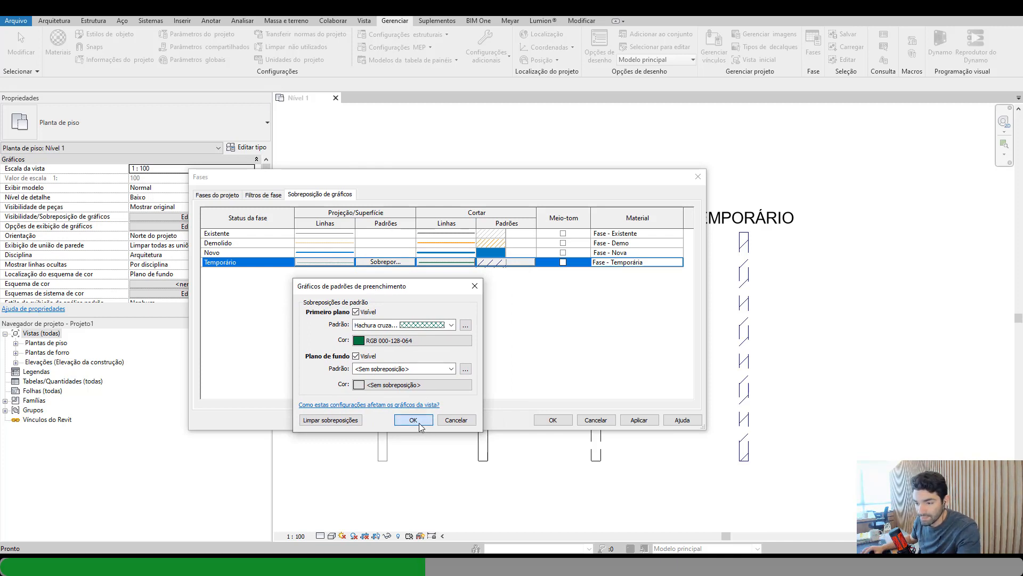
{"action": "left_click", "coordinate": [568, 421]}
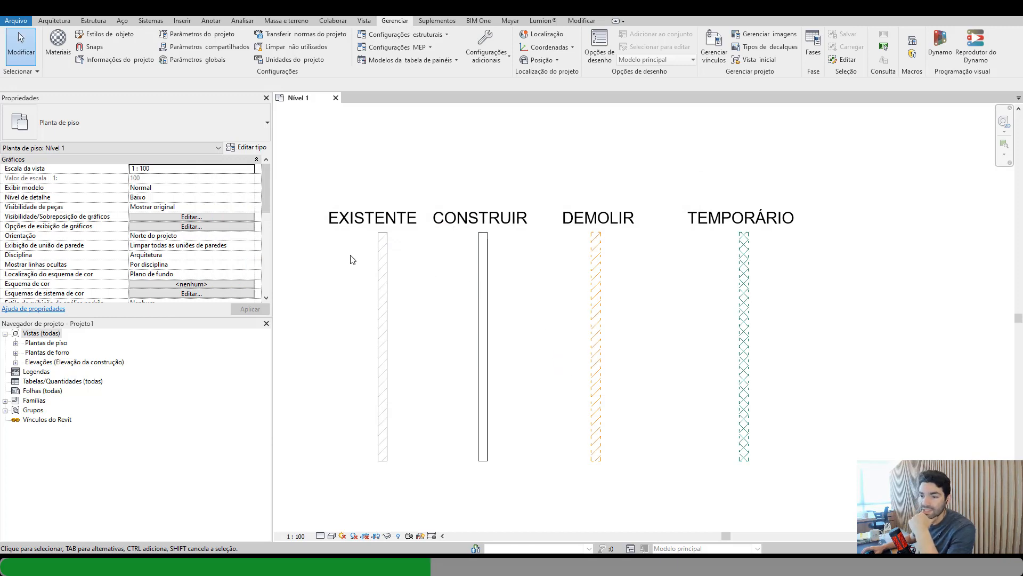
- Examine the cut lines and hatches of the existing, new, demolished and temporary walls in the floor plan
{"action": "scroll", "coordinate": [355, 258], "scroll_direction": "up", "scroll_amount": 6}
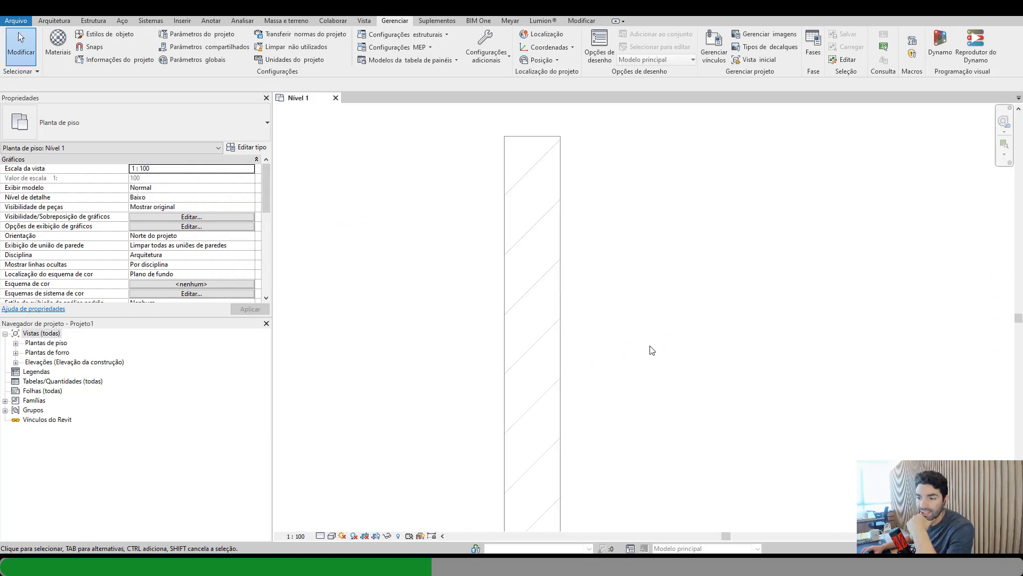
{"action": "scroll", "coordinate": [653, 258], "scroll_direction": "down", "scroll_amount": 4}
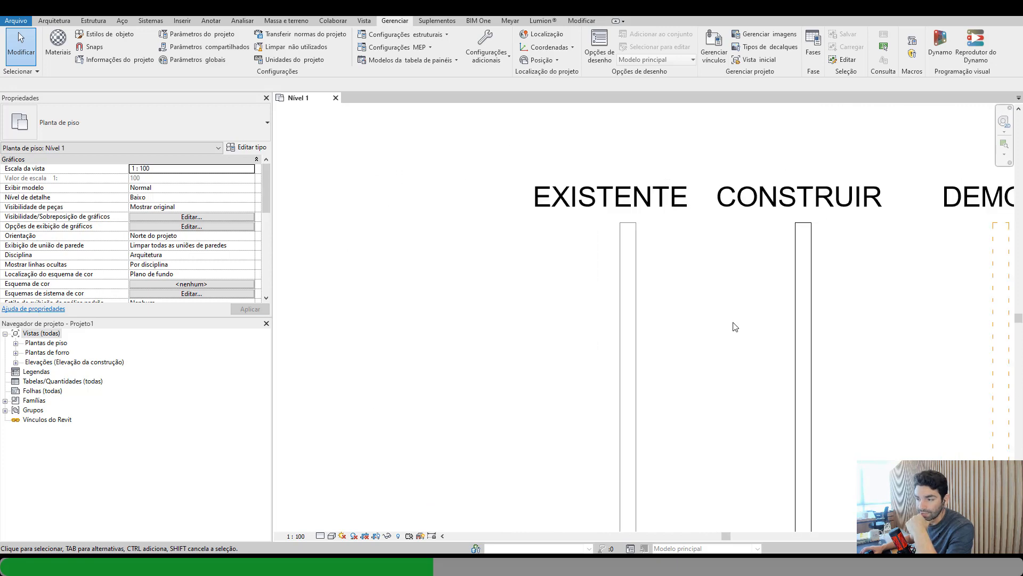
{"action": "middle_click_drag", "start_coordinate": [736, 327], "coordinate": [429, 282]}
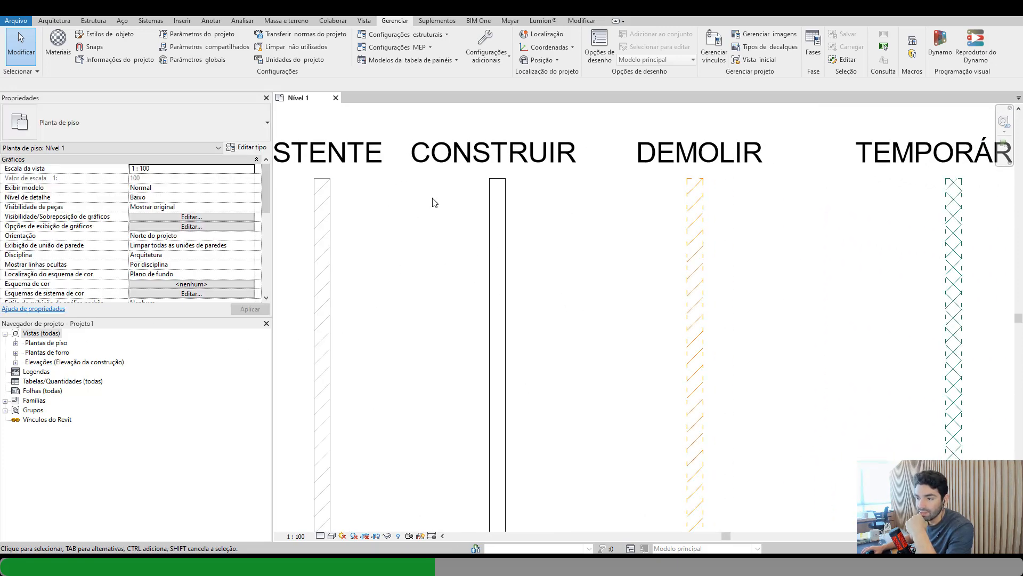
{"action": "middle_click_drag", "start_coordinate": [613, 319], "coordinate": [556, 328]}
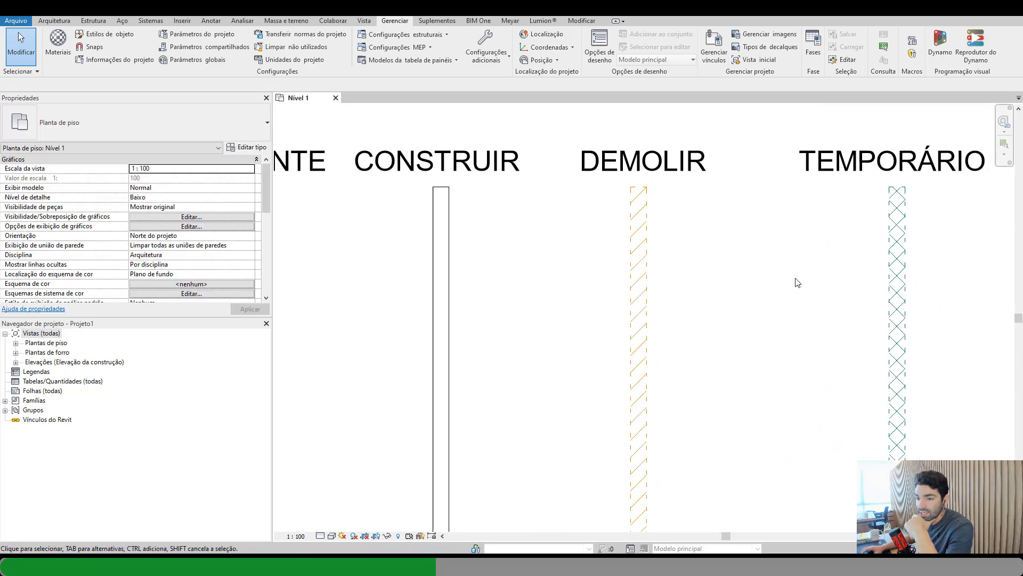
{"action": "middle_click_drag", "start_coordinate": [801, 286], "coordinate": [744, 300]}
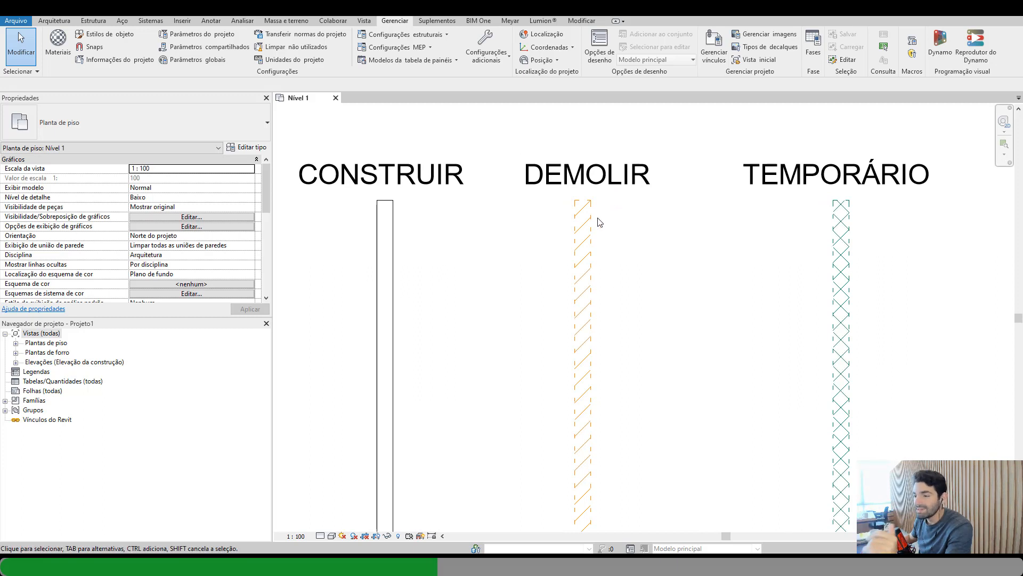
{"action": "middle_click_drag", "start_coordinate": [595, 229], "coordinate": [484, 272]}
{"action": "middle_click_drag", "start_coordinate": [488, 213], "coordinate": [470, 158]}
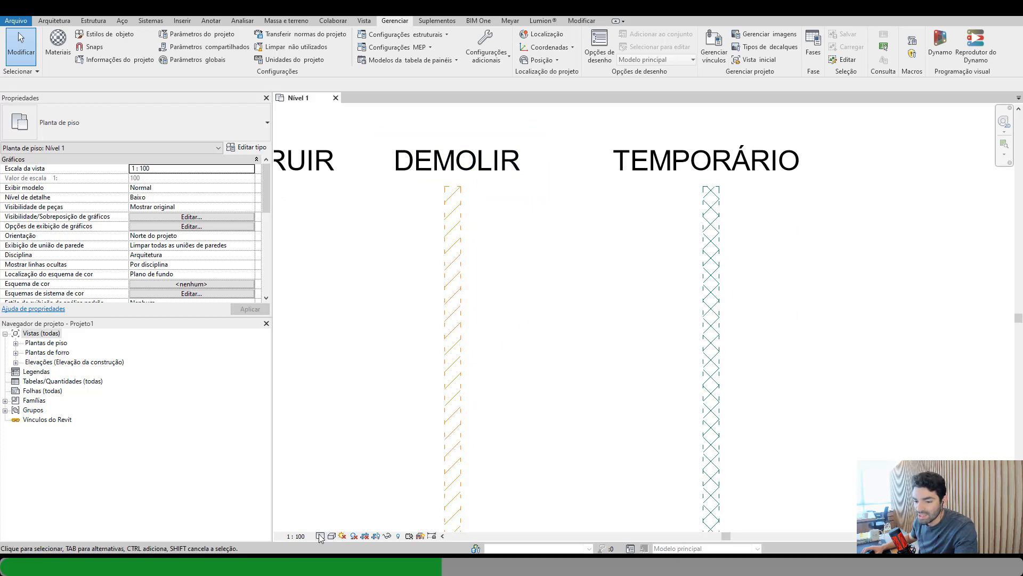
- Set the floor plan's view scale to 1:50 and inspect the hatches of the demolished and temporary walls
{"action": "left_click", "coordinate": [297, 536]}
{"action": "left_click", "coordinate": [320, 453]}
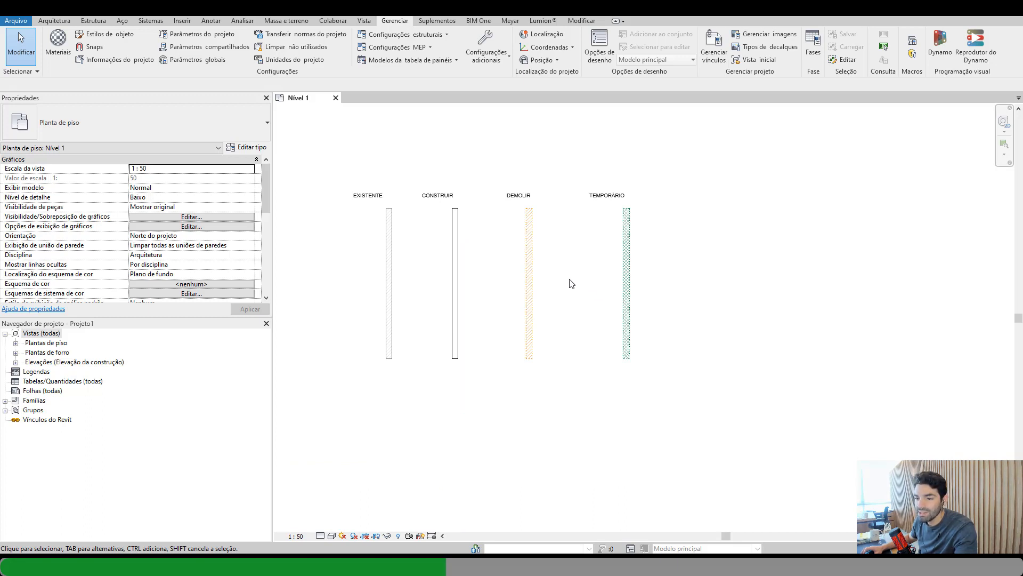
{"action": "scroll", "coordinate": [571, 283], "scroll_direction": "up", "scroll_amount": 4}
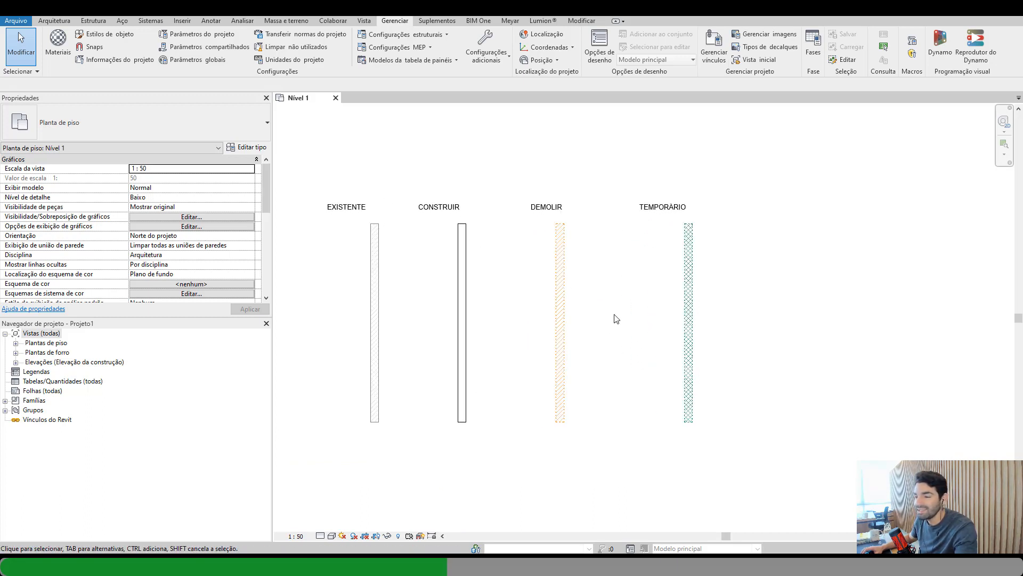
{"action": "scroll", "coordinate": [712, 184], "scroll_direction": "up", "scroll_amount": 5}
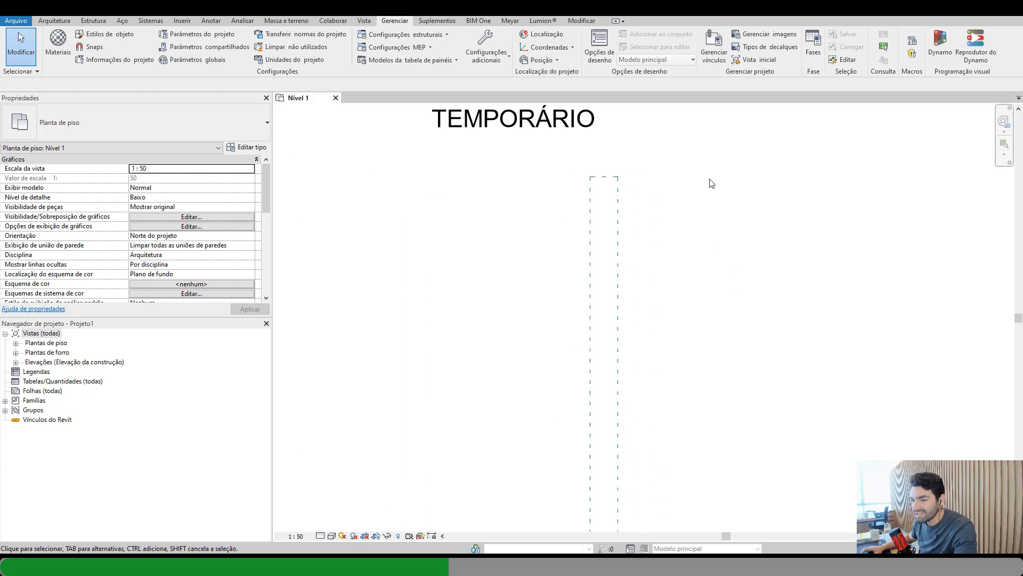
{"action": "scroll", "coordinate": [701, 318], "scroll_direction": "down", "scroll_amount": 6}
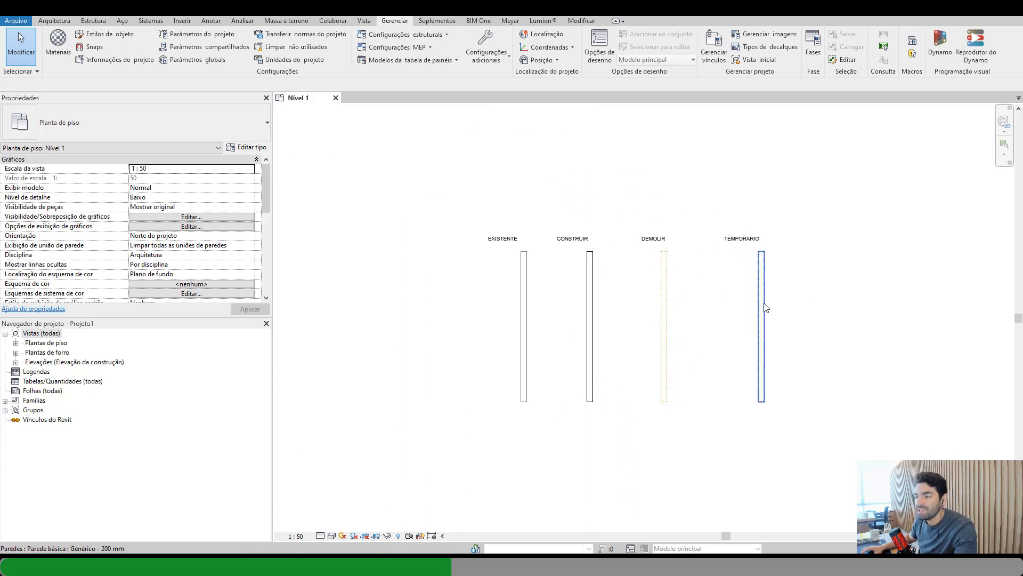
{"action": "scroll", "coordinate": [755, 297], "scroll_direction": "up", "scroll_amount": 3}
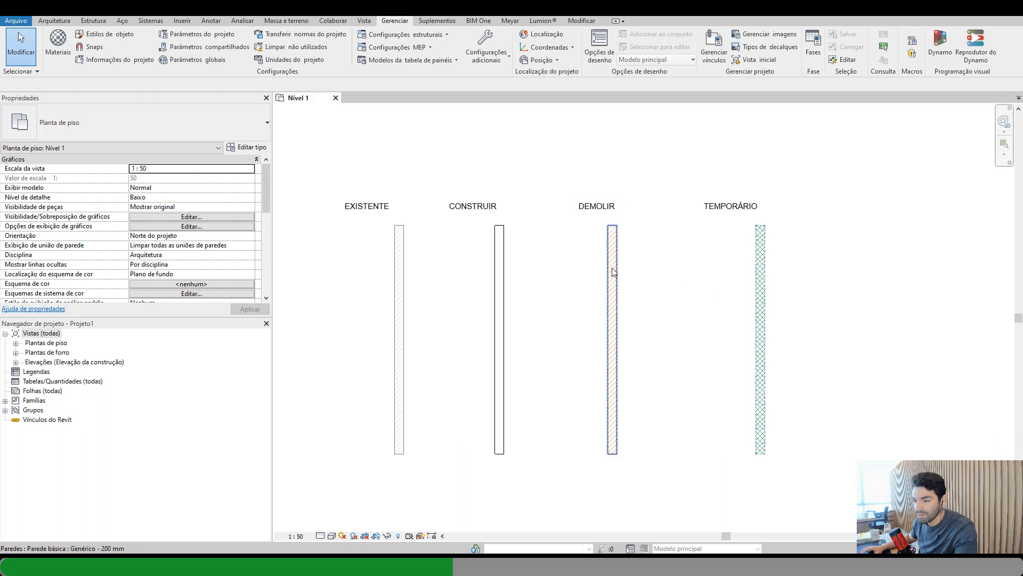
{"action": "scroll", "coordinate": [598, 209], "scroll_direction": "up", "scroll_amount": 2}
{"action": "scroll", "coordinate": [606, 254], "scroll_direction": "up", "scroll_amount": 2}
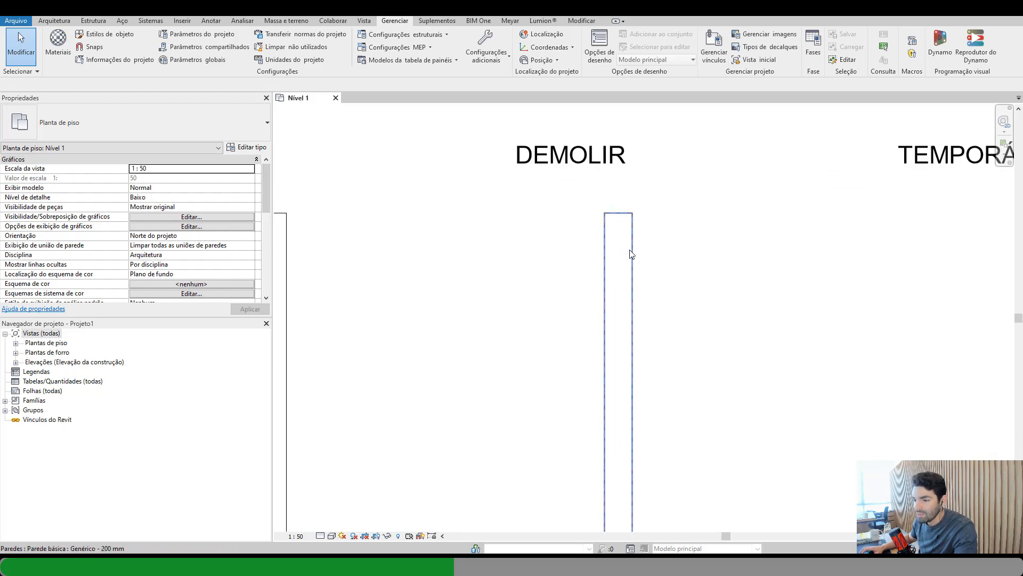
{"action": "middle_click_drag", "start_coordinate": [608, 237], "coordinate": [509, 238]}
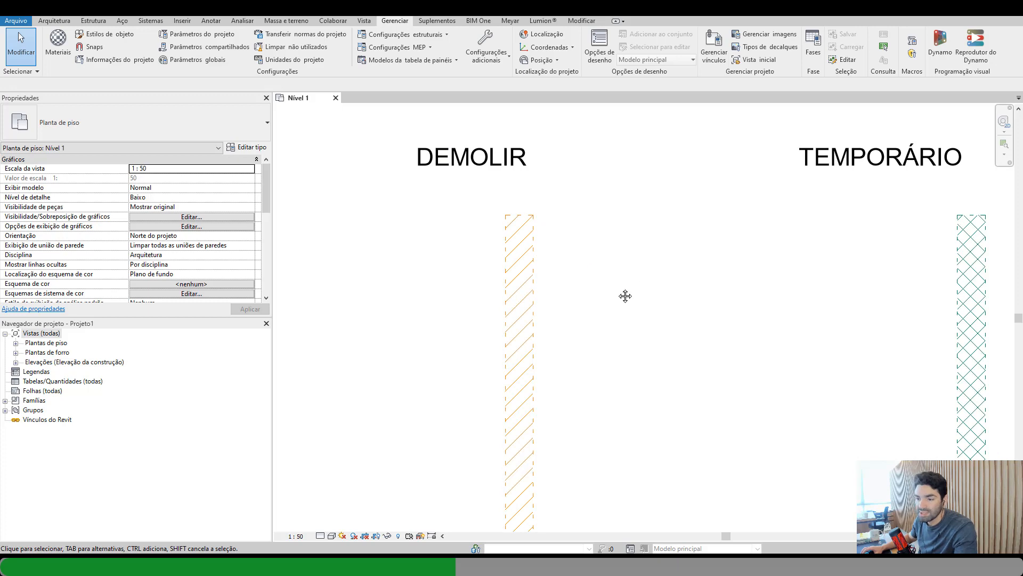
- Inspect the outlines and hatches of the existing, new, demolished and temporary walls in the Nível 1 plan
{"action": "middle_click_drag", "start_coordinate": [624, 294], "coordinate": [600, 308]}
{"action": "scroll", "coordinate": [594, 256], "scroll_direction": "down", "scroll_amount": 5}
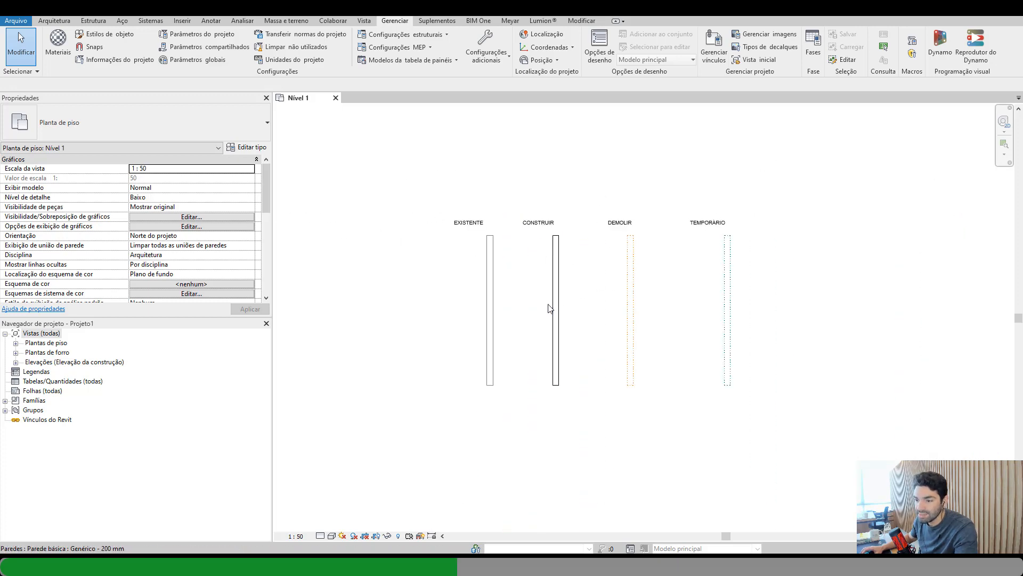
{"action": "scroll", "coordinate": [693, 287], "scroll_direction": "up", "scroll_amount": 2}
{"action": "scroll", "coordinate": [660, 258], "scroll_direction": "up", "scroll_amount": 2}
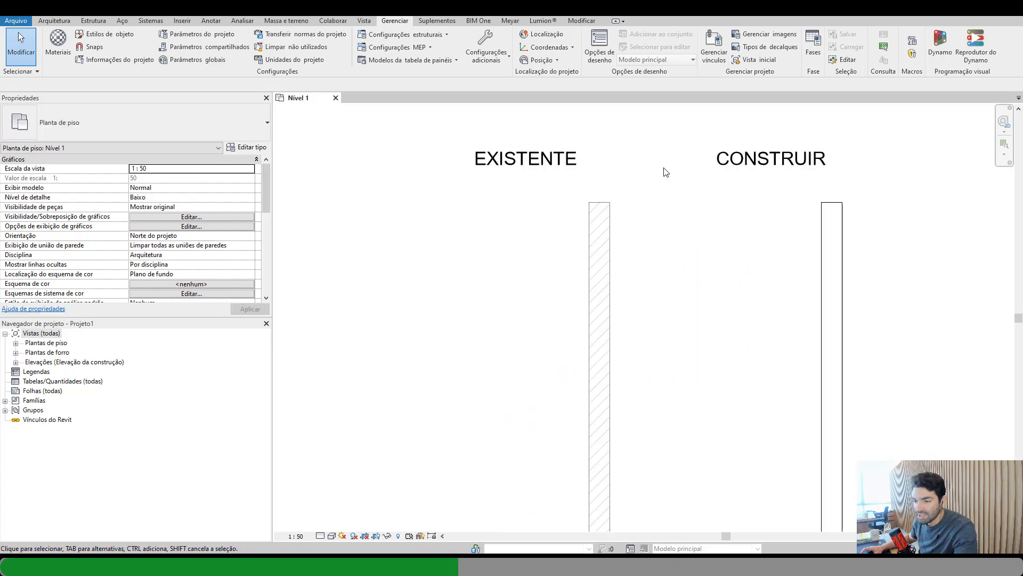
{"action": "scroll", "coordinate": [641, 297], "scroll_direction": "down", "scroll_amount": 3}
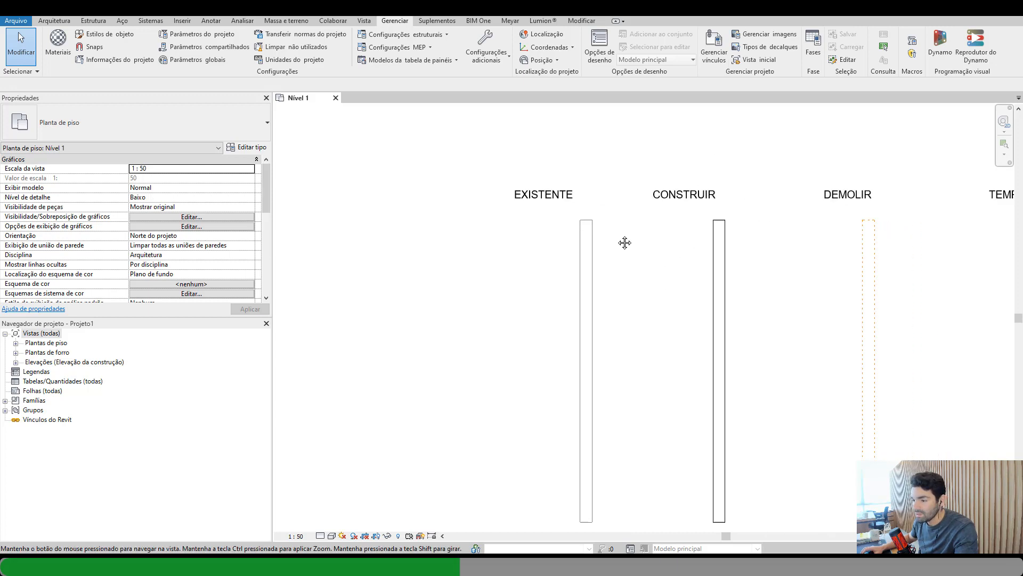
{"action": "middle_click_drag", "start_coordinate": [623, 240], "coordinate": [547, 204]}
{"action": "middle_click_drag", "start_coordinate": [658, 365], "coordinate": [569, 331]}
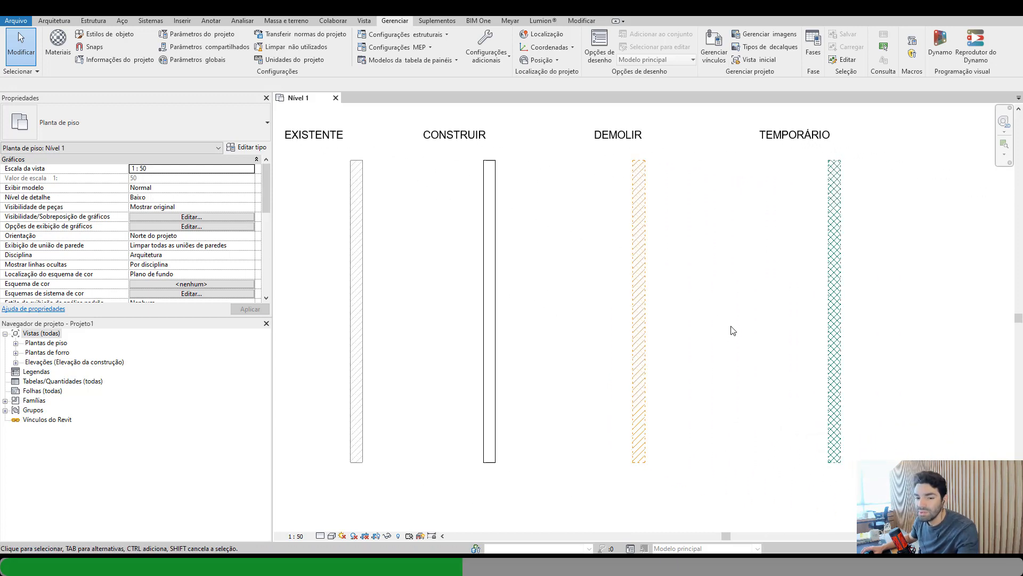
- Select the Nível 1 floor plan among the project's views and check its phase properties
{"action": "double_click", "coordinate": [45, 344]}
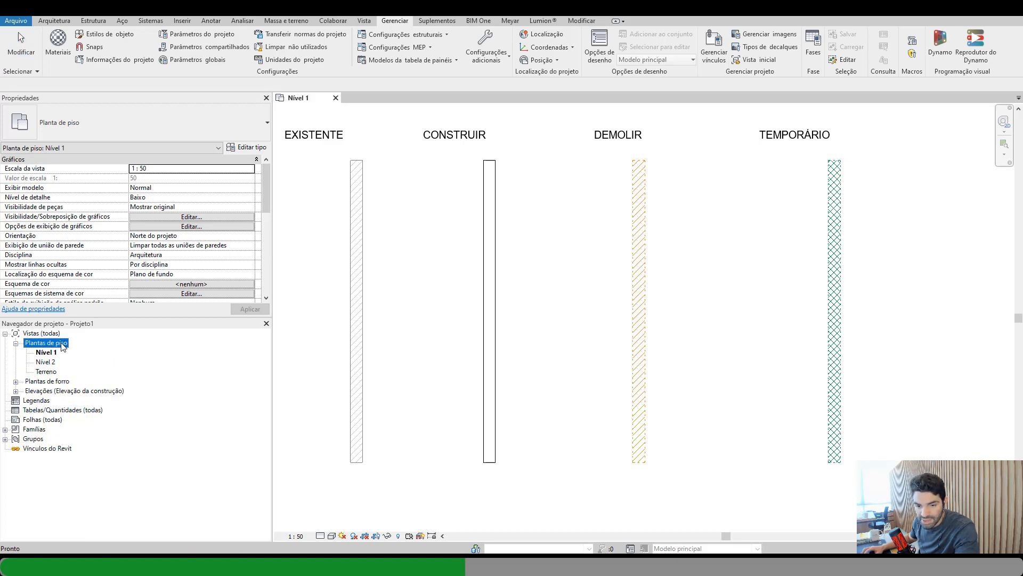
{"action": "left_click", "coordinate": [53, 352]}
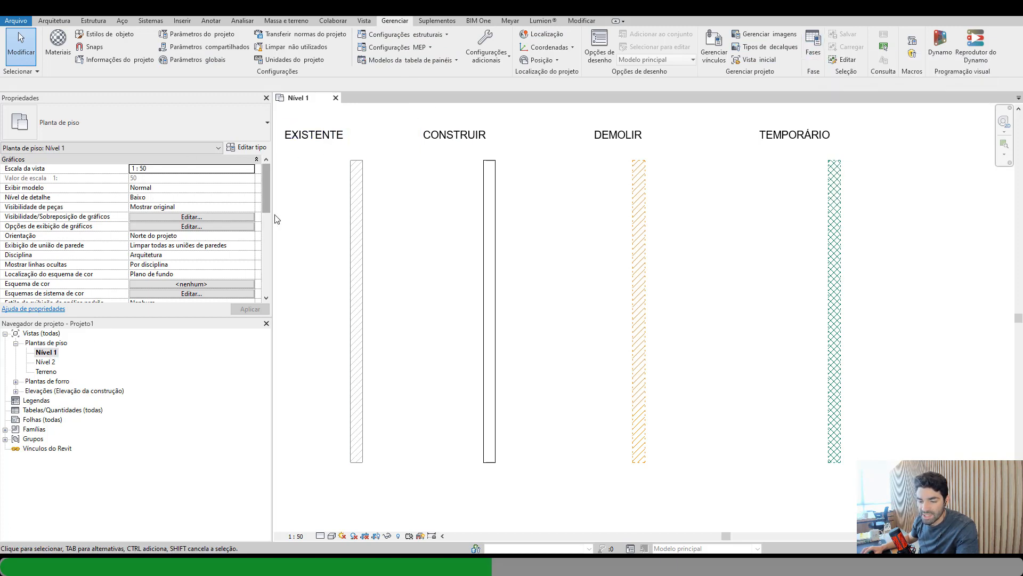
{"action": "left_click", "coordinate": [42, 354]}
{"action": "scroll", "coordinate": [264, 197], "scroll_direction": "down", "scroll_amount": 5}
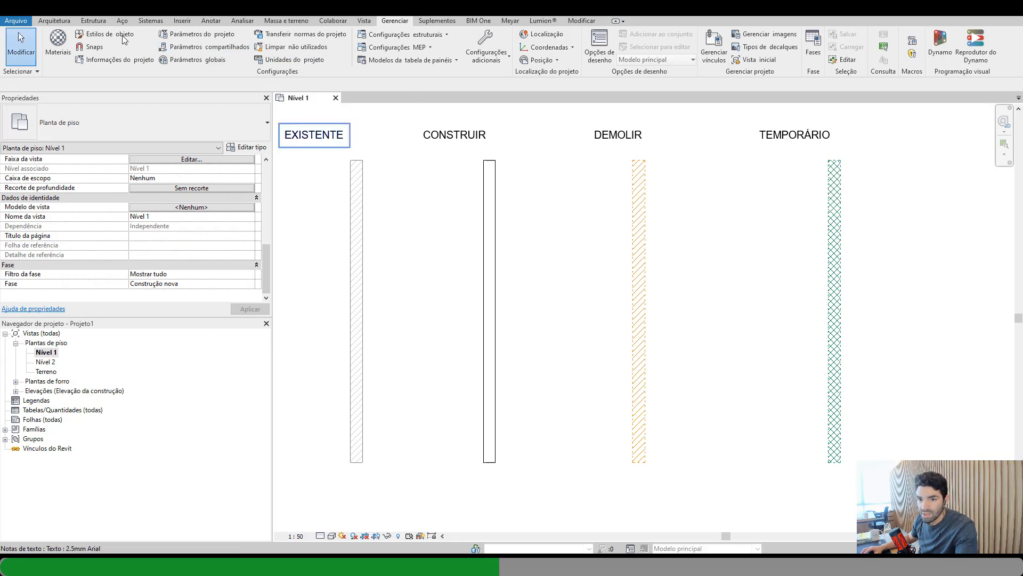
- Place an M_Escrivaninha 1525 x 762mm desk between the existing and new walls
{"action": "left_click", "coordinate": [54, 20]}
{"action": "left_click", "coordinate": [138, 56]}
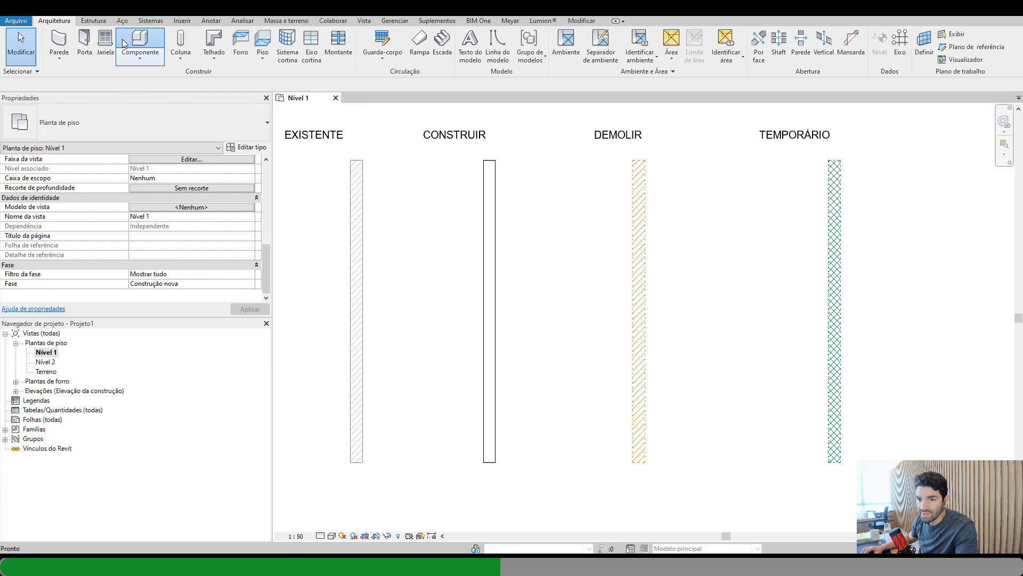
{"action": "left_click", "coordinate": [420, 279]}
{"action": "key", "text": "Escape"}
{"action": "key", "text": "Escape"}
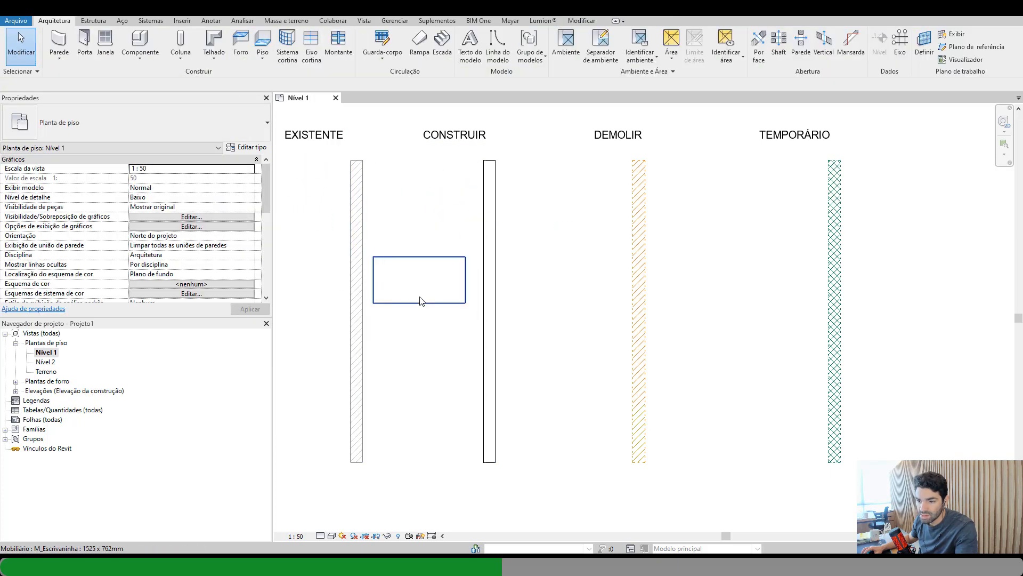
- Check the desk's created and demolished phase properties, and remove the desk from the plan
{"action": "left_click", "coordinate": [422, 301]}
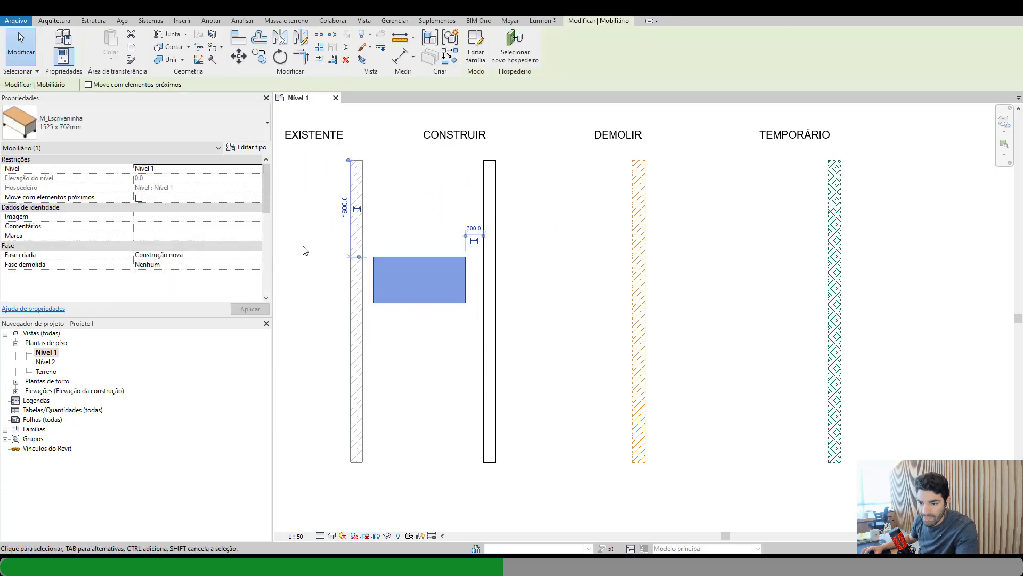
{"action": "left_click", "coordinate": [266, 188]}
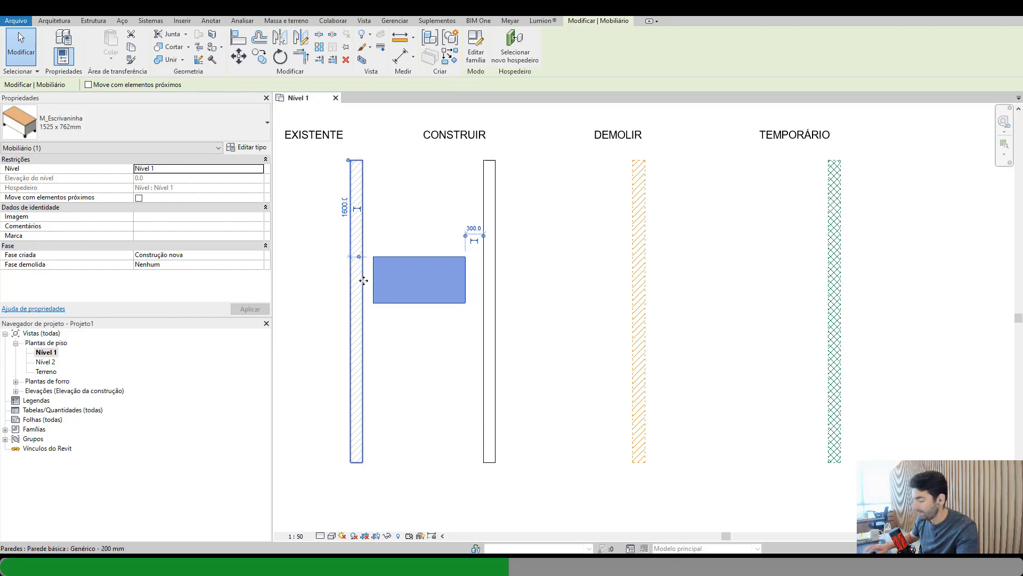
{"action": "key", "text": "Escape"}
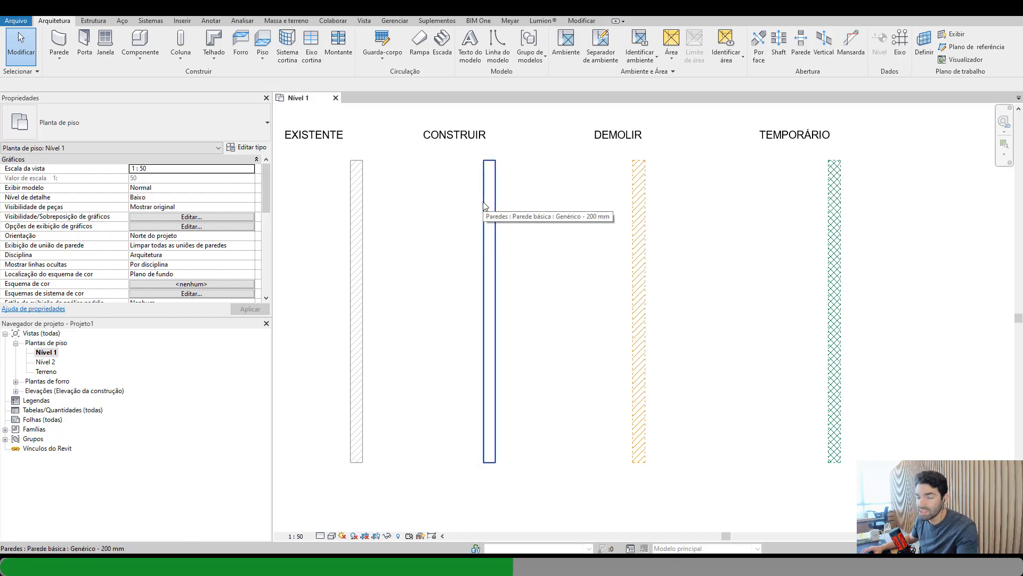
- Review the phase filter and phase assigned to the Nível 1 floor plan view
{"action": "middle_click_drag", "start_coordinate": [452, 194], "coordinate": [453, 195]}
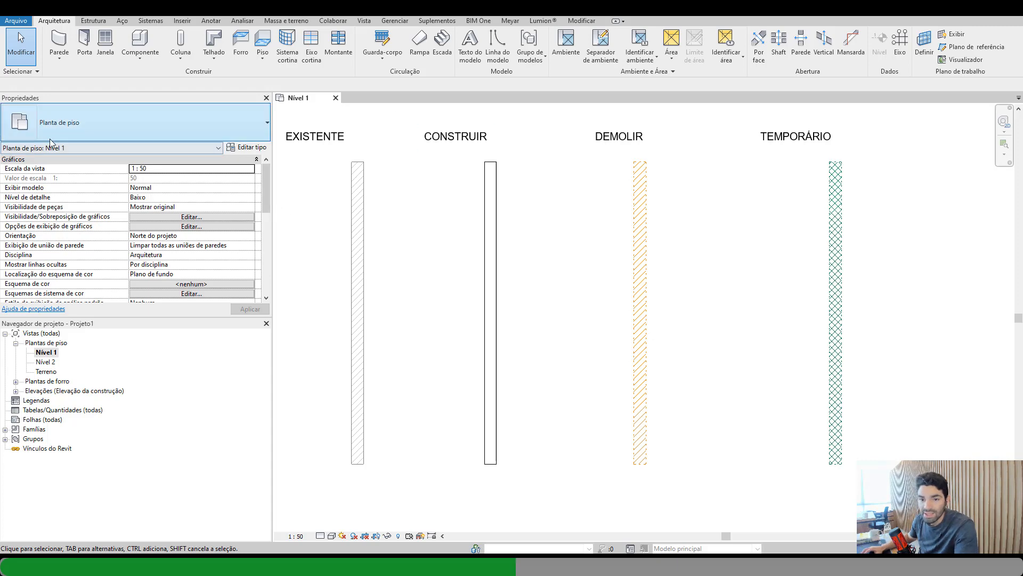
{"action": "left_click", "coordinate": [47, 353]}
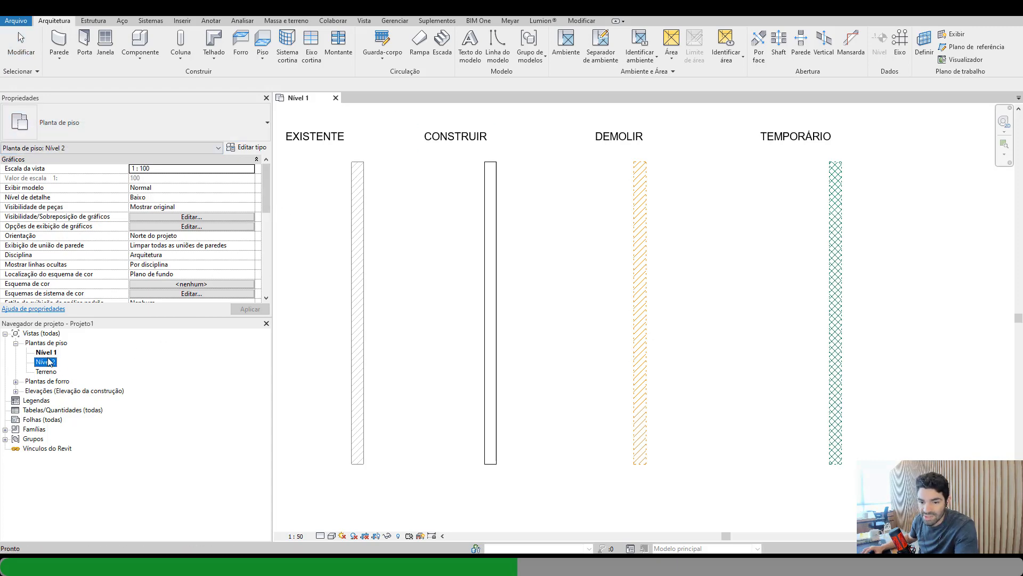
{"action": "left_click_drag", "start_coordinate": [267, 208], "coordinate": [267, 287]}
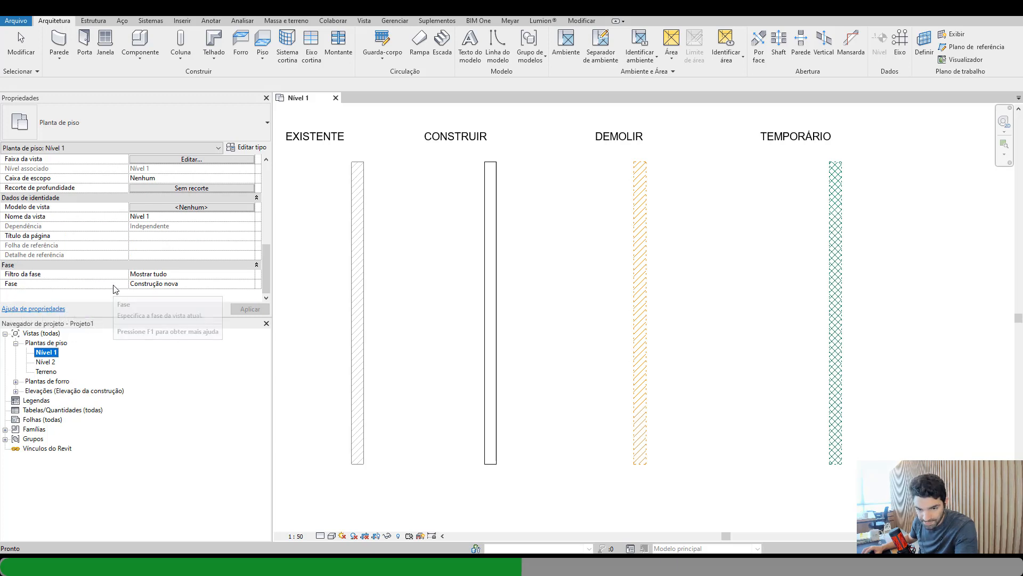
{"action": "left_click", "coordinate": [153, 274]}
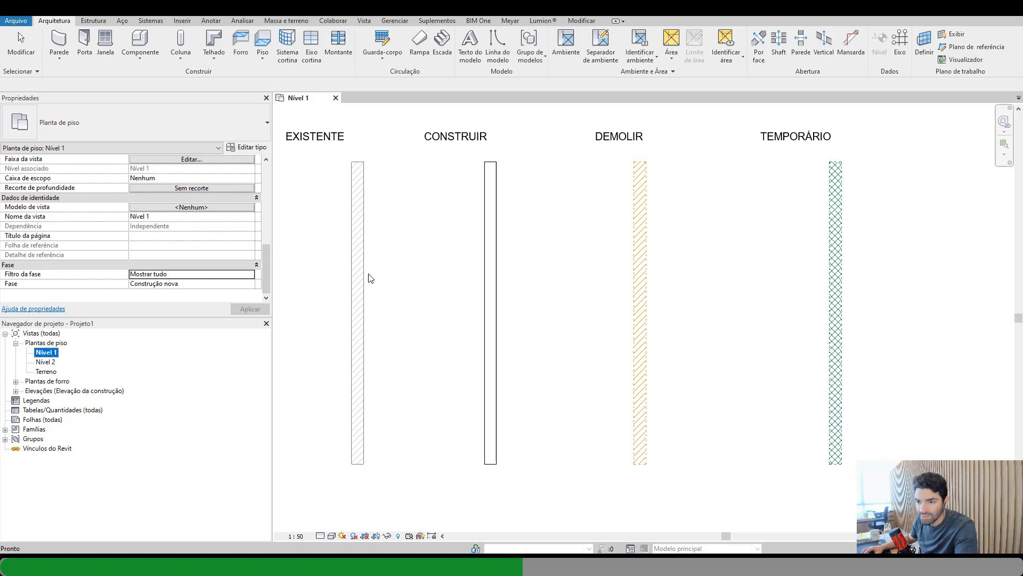
- Open the project's phase settings and examine how the Mostrar tudo phase filter displays each status
{"action": "left_click", "coordinate": [395, 20]}
{"action": "left_click", "coordinate": [813, 48]}
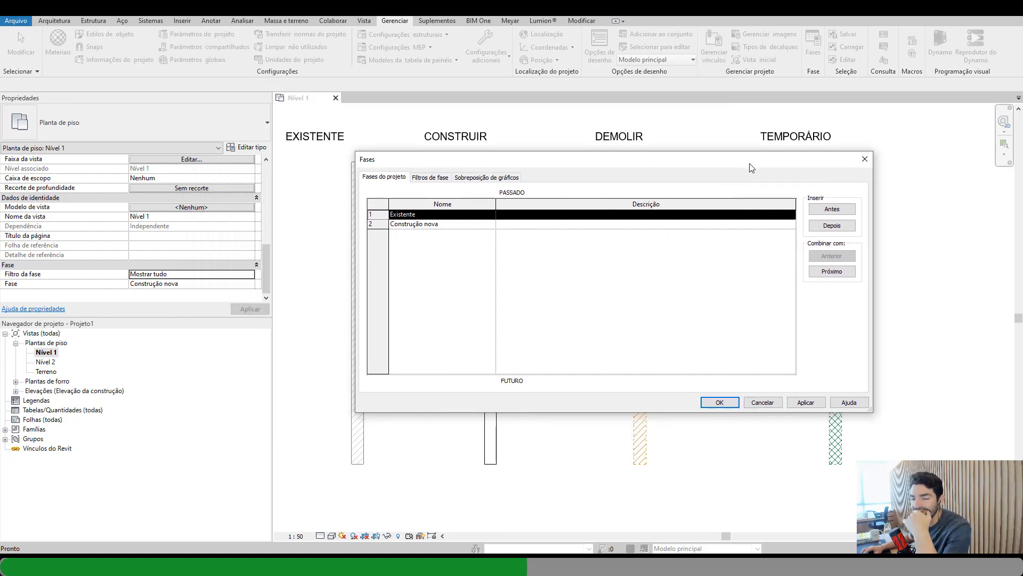
{"action": "left_click_drag", "start_coordinate": [751, 167], "coordinate": [667, 285]}
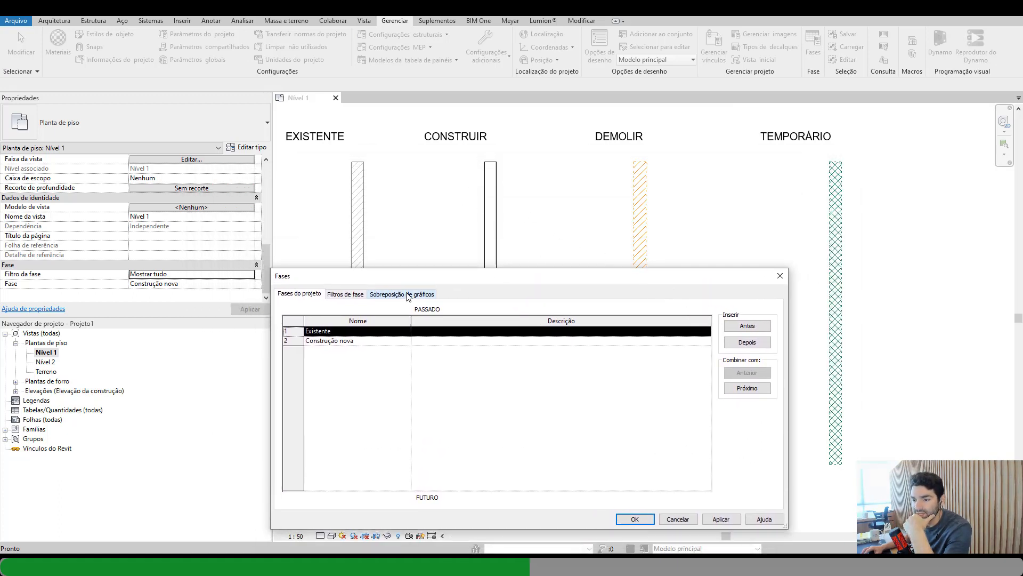
{"action": "left_click_drag", "start_coordinate": [440, 277], "coordinate": [389, 146]}
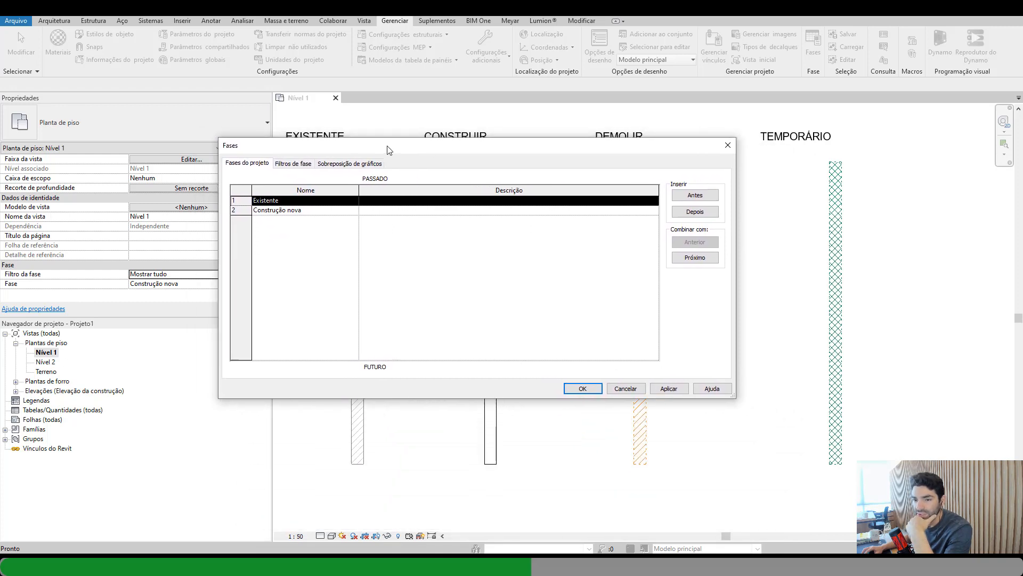
{"action": "left_click", "coordinate": [280, 166]}
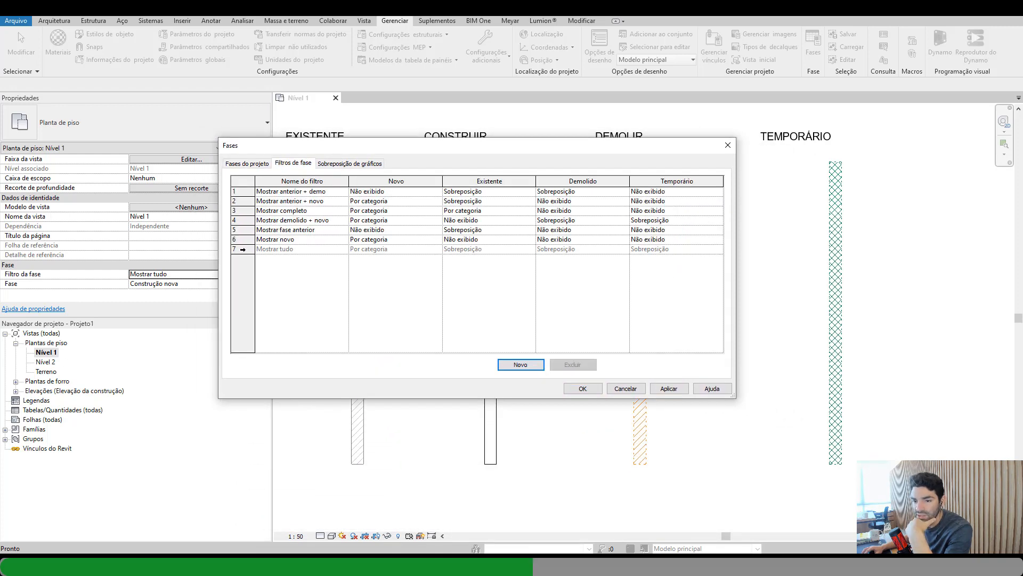
{"action": "left_click", "coordinate": [244, 249]}
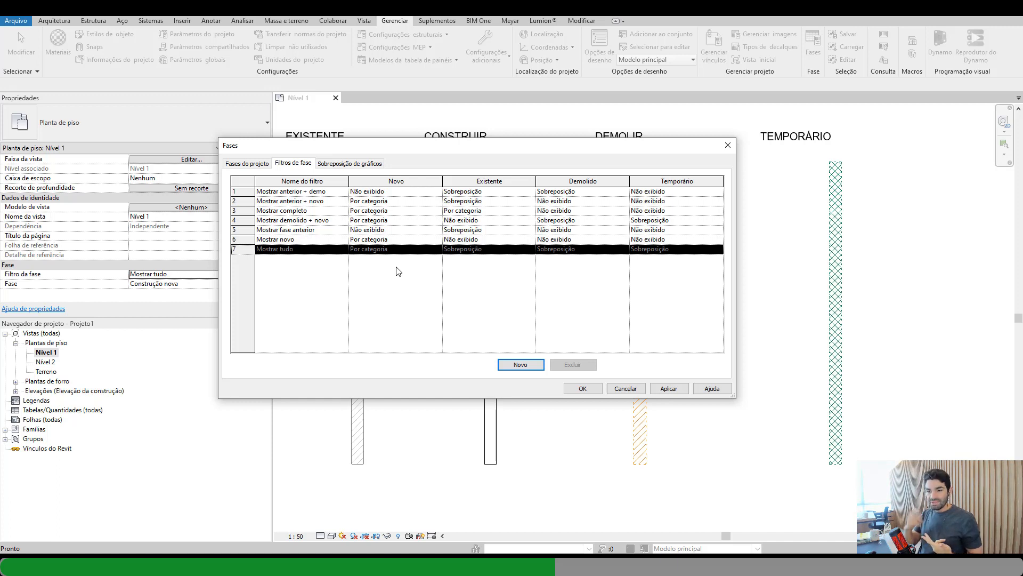
- Compare the graphic overrides of each phase status with the Mostrar tudo filter's settings
{"action": "left_click", "coordinate": [329, 163]}
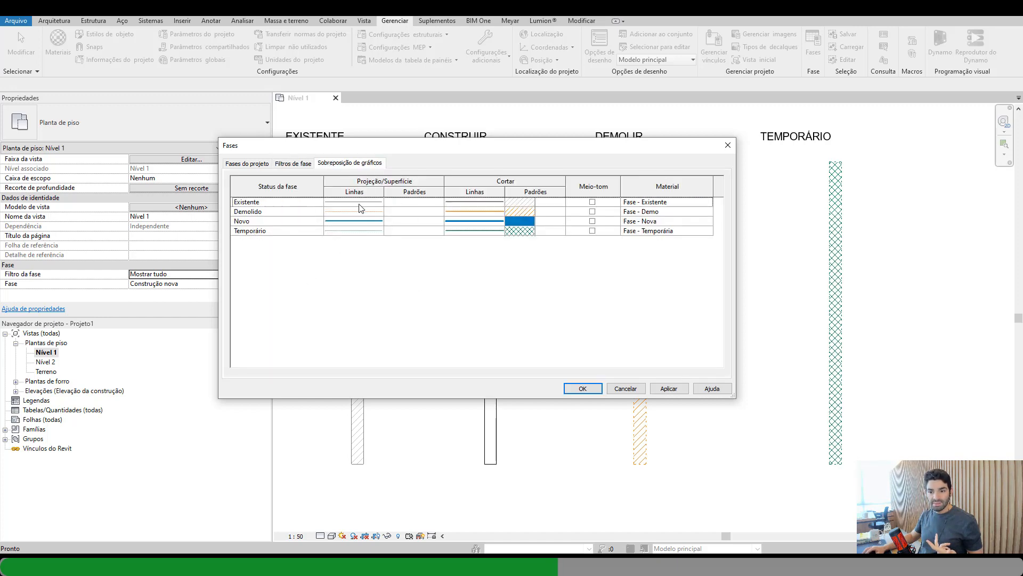
{"action": "left_click", "coordinate": [293, 163]}
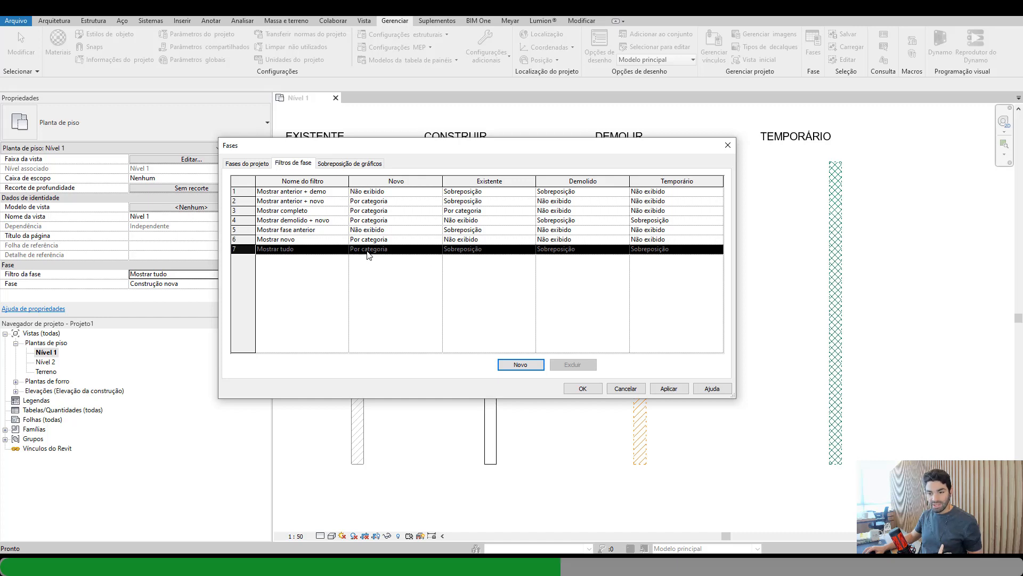
{"action": "mouse_move", "coordinate": [488, 147]}
{"action": "left_mouse_down"}
{"action": "mouse_move", "coordinate": [498, 322]}
{"action": "mouse_move", "coordinate": [473, 139]}
{"action": "left_mouse_up"}
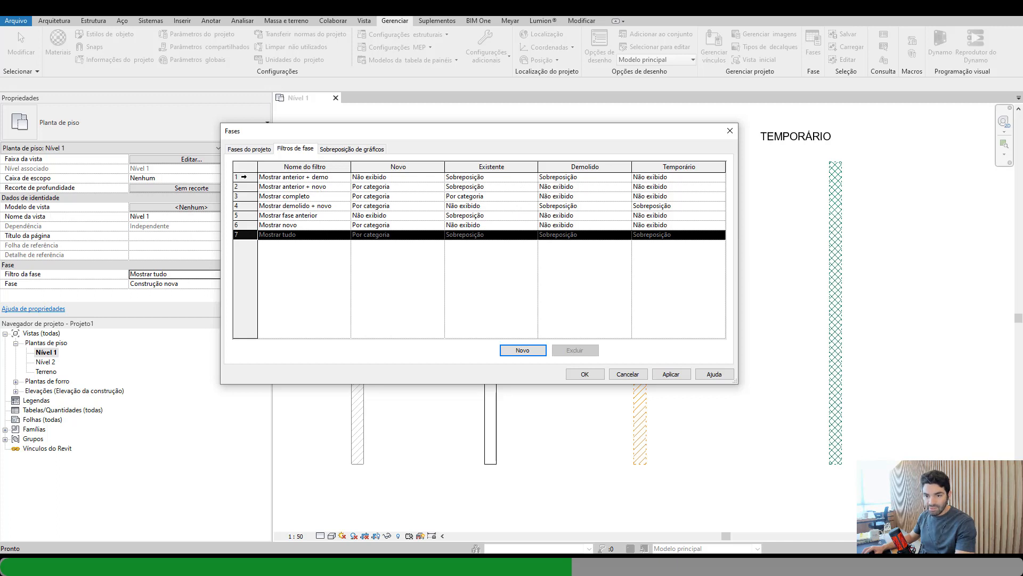
- Delete all the default phase filters except Mostrar tudo
{"action": "left_click", "coordinate": [293, 176]}
{"action": "left_click", "coordinate": [575, 350]}
{"action": "left_click", "coordinate": [575, 350]}
{"action": "left_click", "coordinate": [575, 349]}
{"action": "left_click", "coordinate": [575, 349]}
{"action": "left_click", "coordinate": [575, 350]}
{"action": "left_click", "coordinate": [575, 349]}
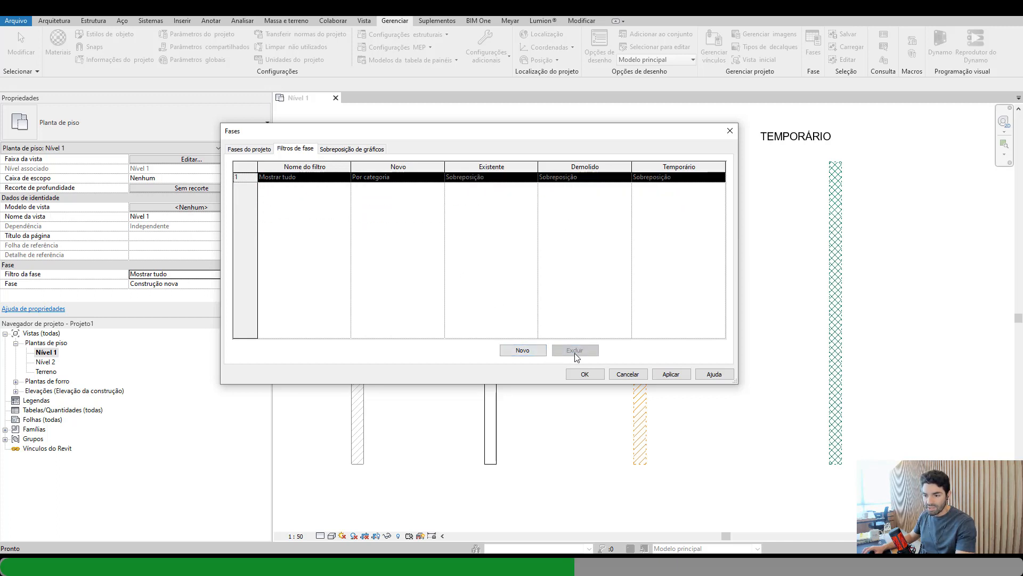
- Create a new phase filter named Existente
{"action": "left_click", "coordinate": [523, 349]}
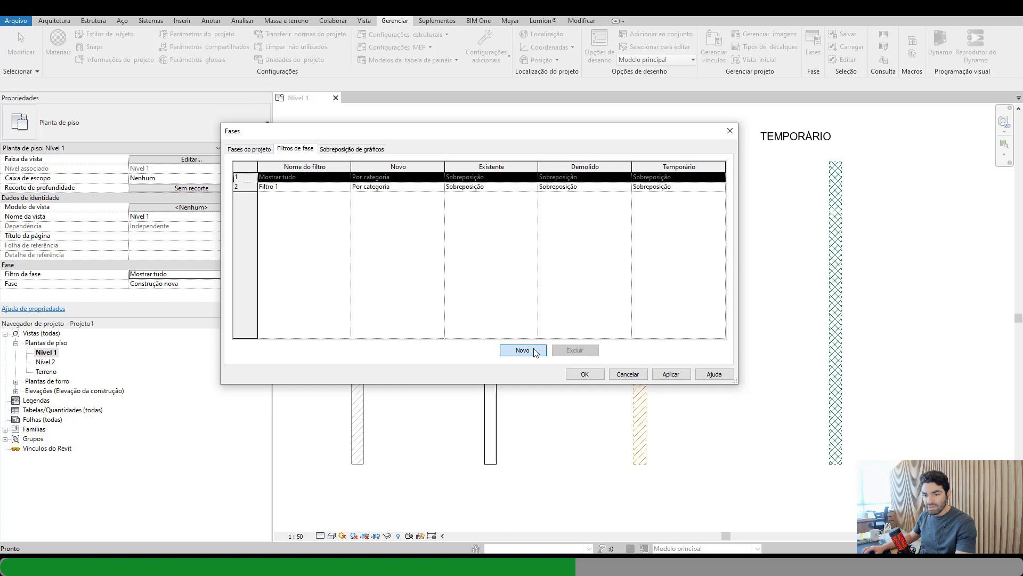
{"action": "left_click", "coordinate": [301, 187]}
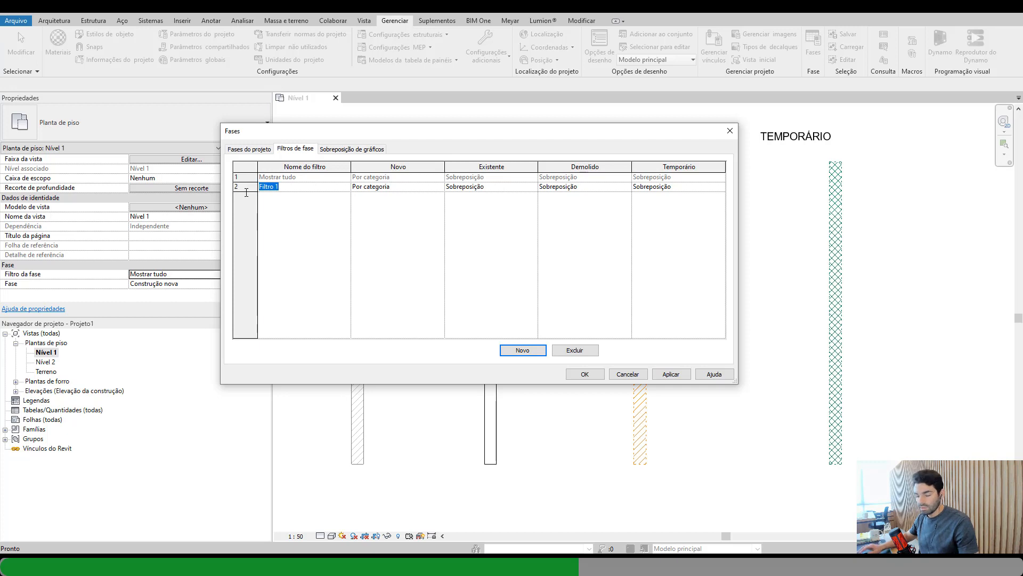
{"action": "type", "text": "Ex"}
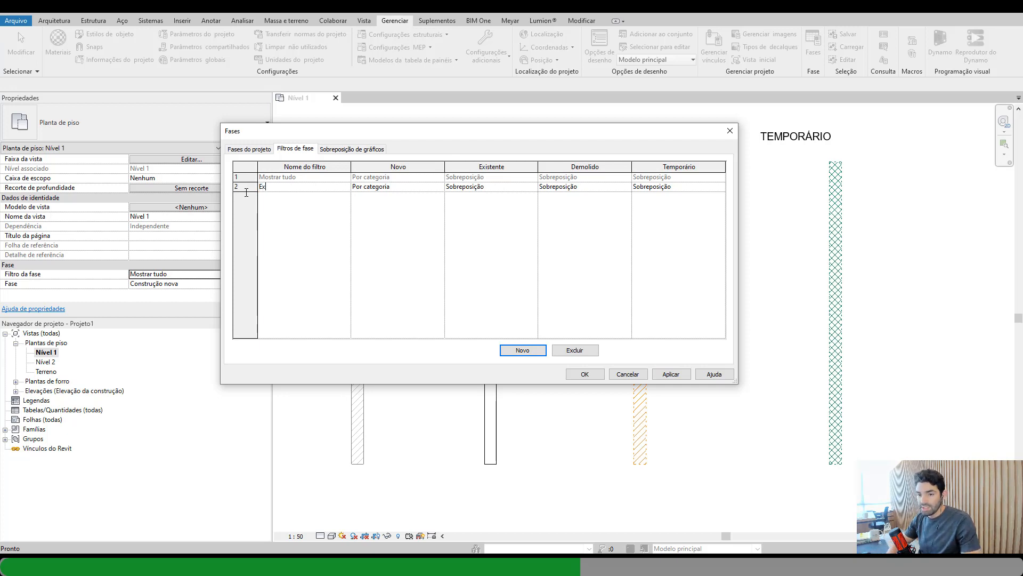
{"action": "type", "text": "istente"}
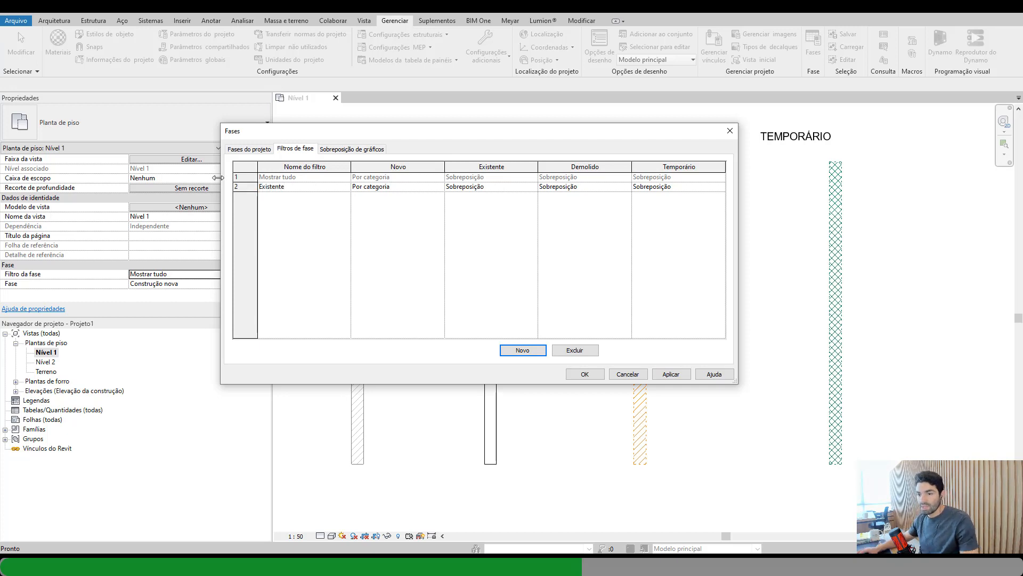
- Add three more phase filters and name the first of them Existente + demolir
{"action": "left_click", "coordinate": [523, 350]}
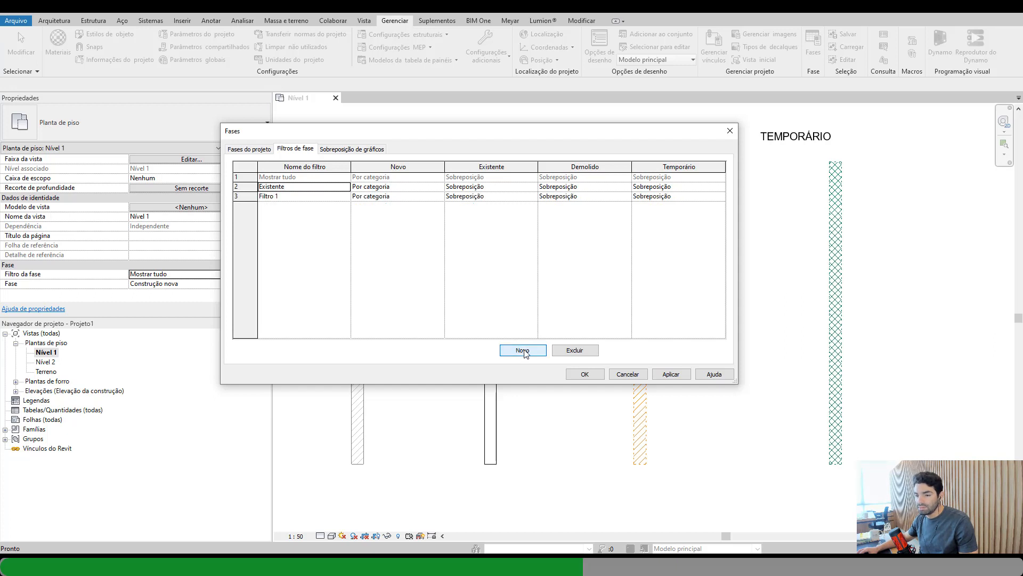
{"action": "left_click", "coordinate": [523, 350]}
{"action": "left_click", "coordinate": [523, 350]}
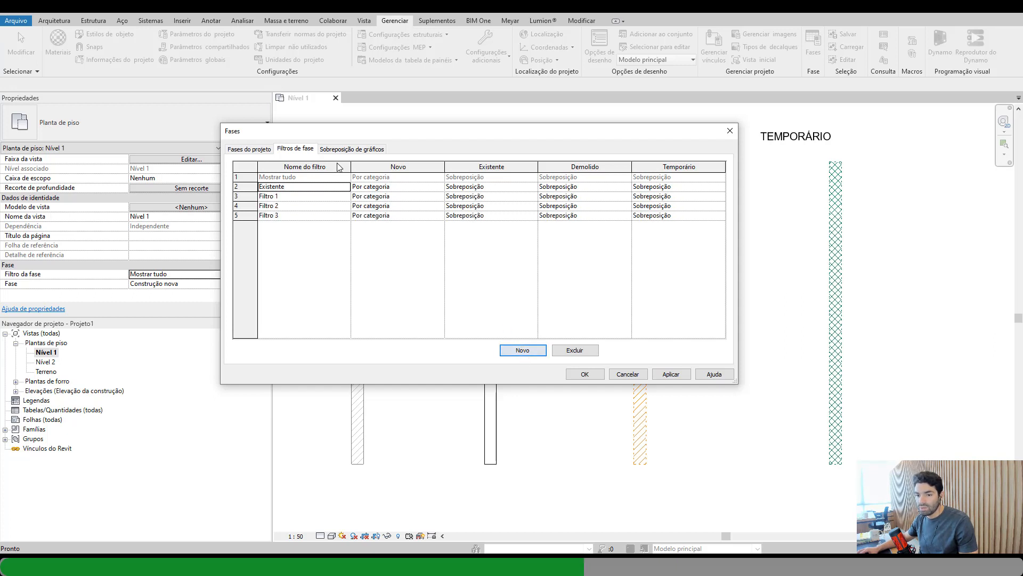
{"action": "left_click", "coordinate": [304, 197]}
{"action": "left_click_drag", "start_coordinate": [297, 196], "coordinate": [232, 190]}
{"action": "type", "text": "Existente + demolir"}
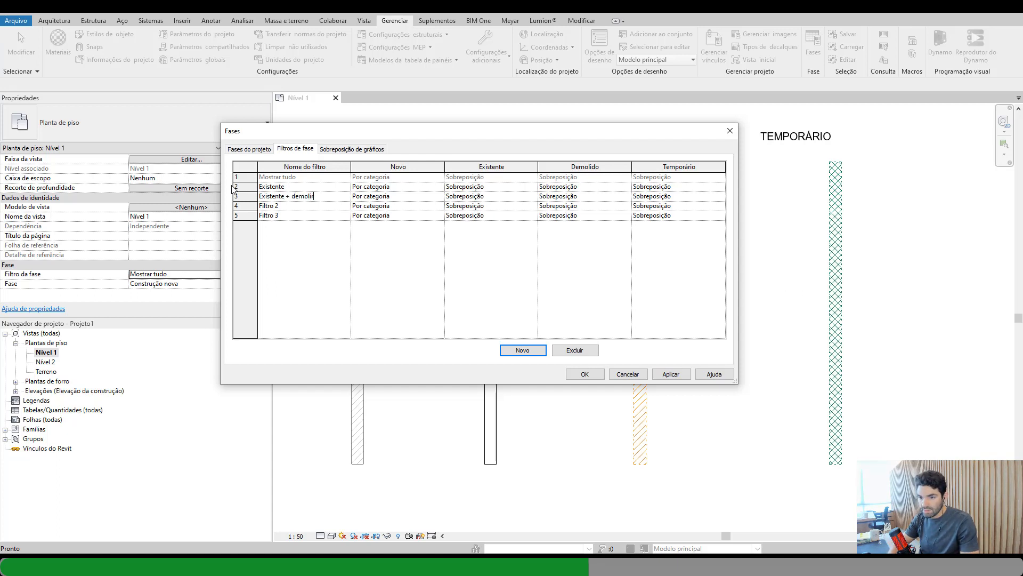
- Rename the phase filter Filtro 2 as Existente + construir
{"action": "left_click", "coordinate": [293, 206]}
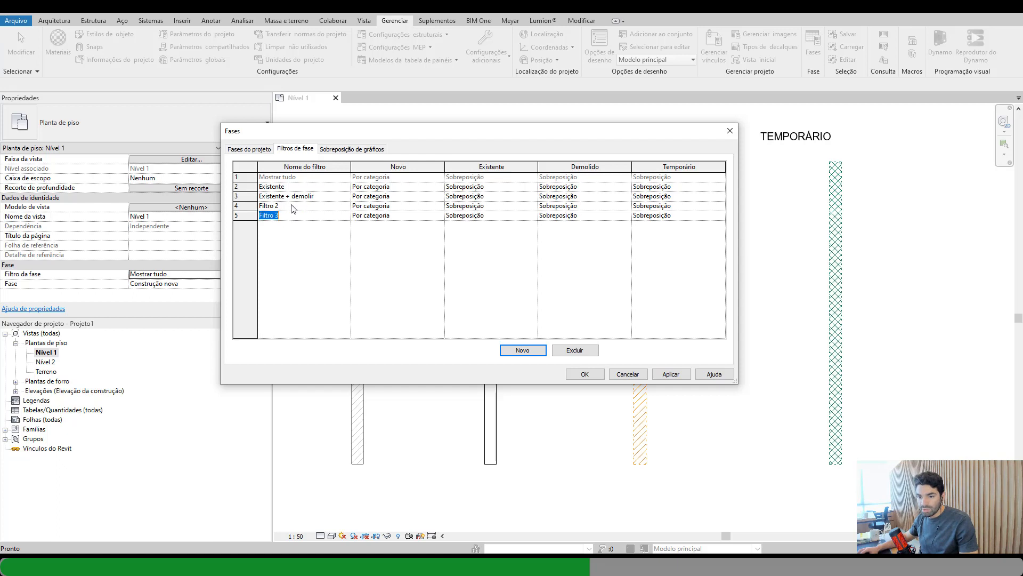
{"action": "left_click_drag", "start_coordinate": [293, 205], "coordinate": [259, 206]}
{"action": "type", "text": "Existente + co"}
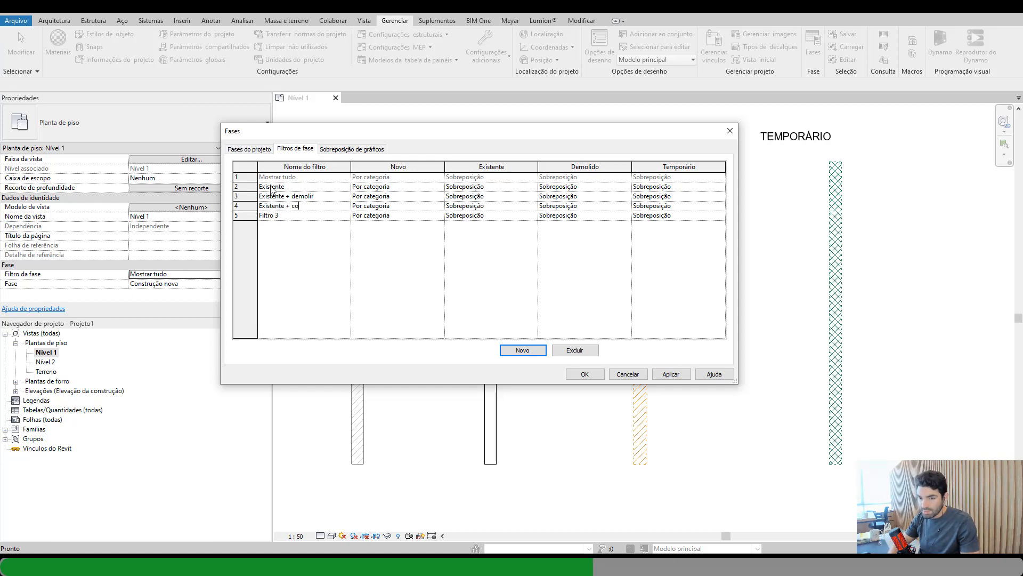
{"action": "type", "text": "nstruir"}
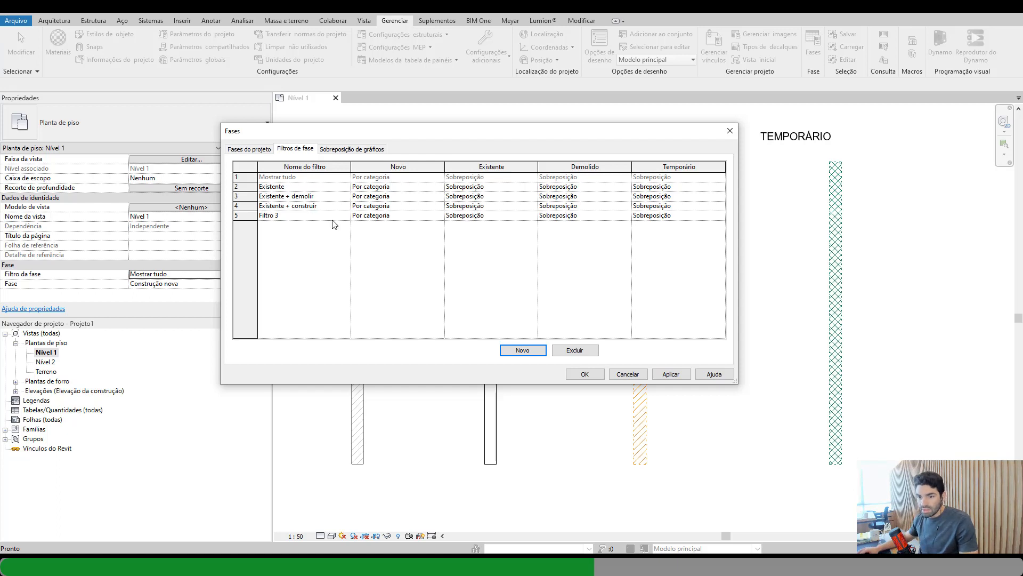
- Rename the phase filter Filtro 3 as Projetar
{"action": "key", "text": "Return"}
{"action": "left_click", "coordinate": [277, 215]}
{"action": "left_click_drag", "start_coordinate": [278, 215], "coordinate": [215, 195]}
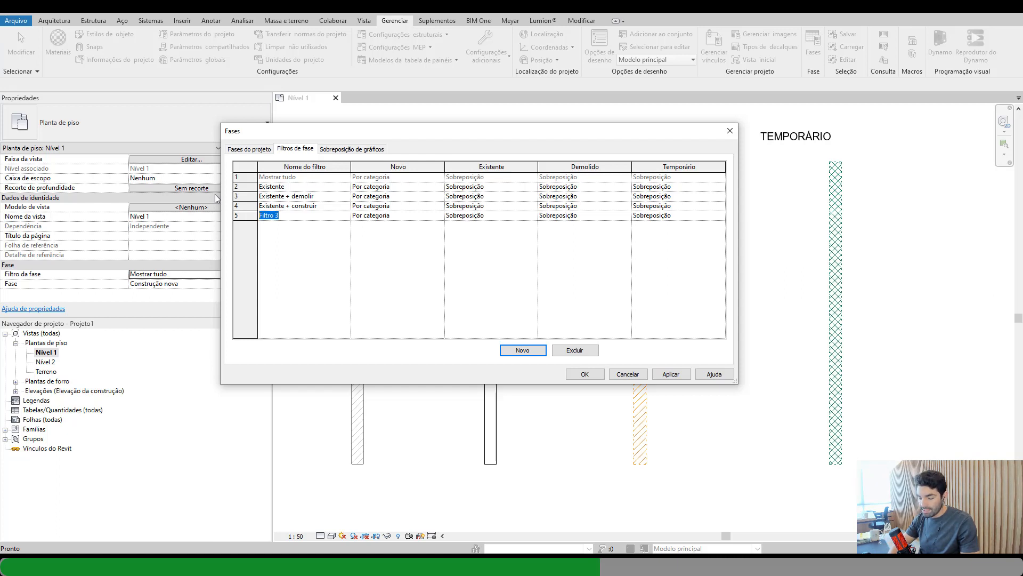
{"action": "type", "text": "Projetar"}
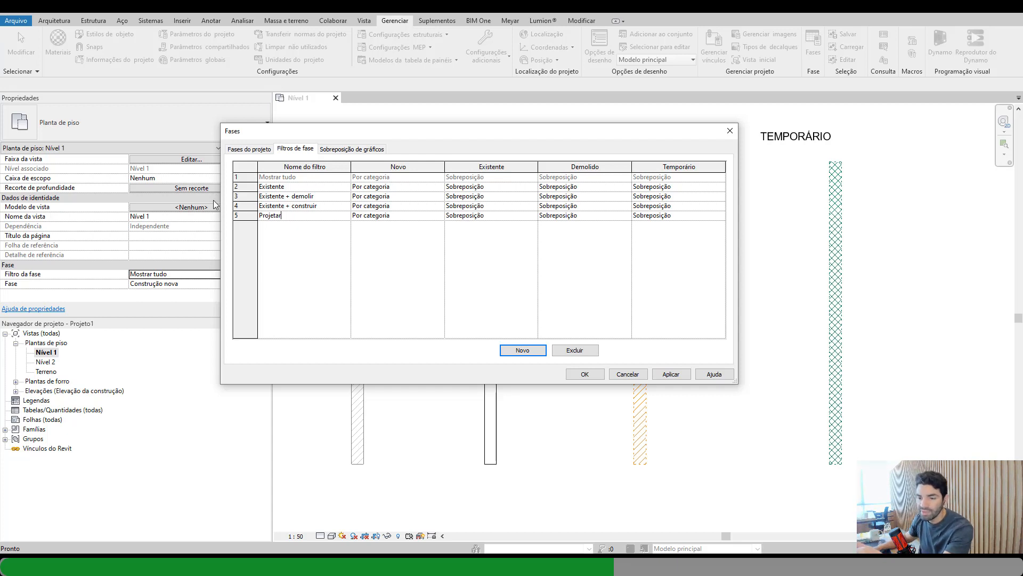
{"action": "left_click", "coordinate": [328, 231]}
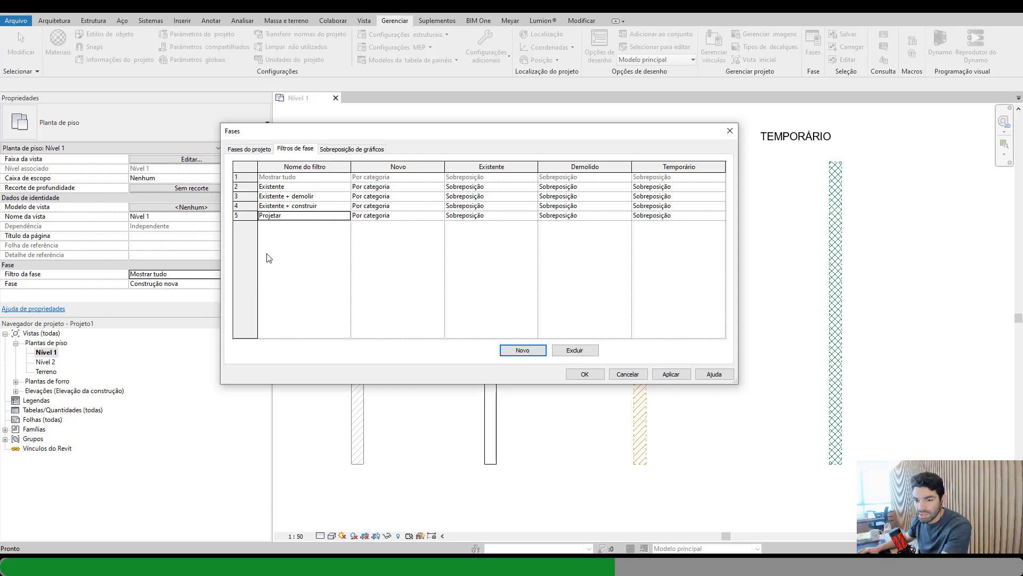
- Set the Novo status of the Existente phase filter to Não exibido
{"action": "left_click", "coordinate": [283, 188]}
{"action": "left_click", "coordinate": [286, 187]}
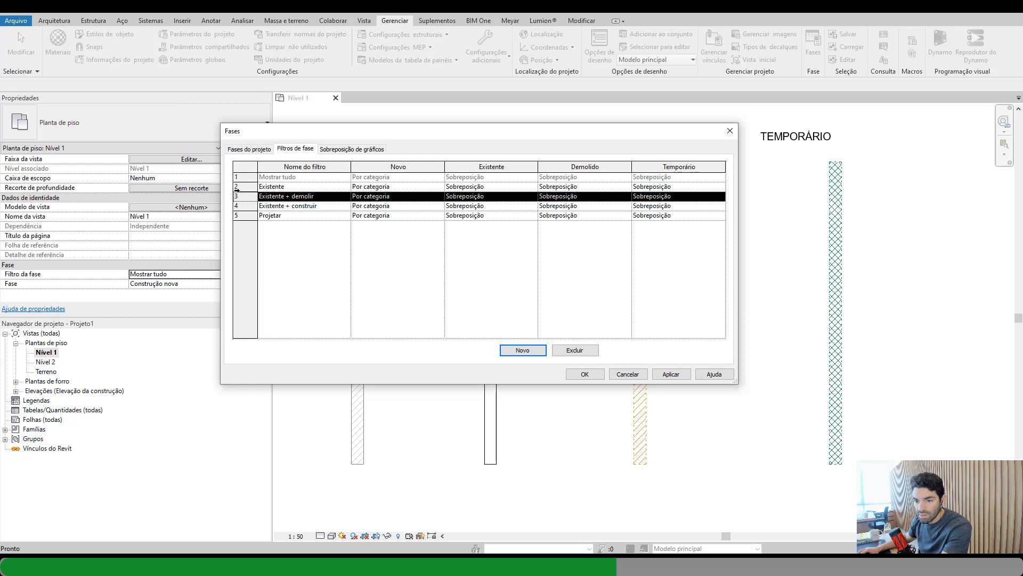
{"action": "left_click", "coordinate": [416, 187]}
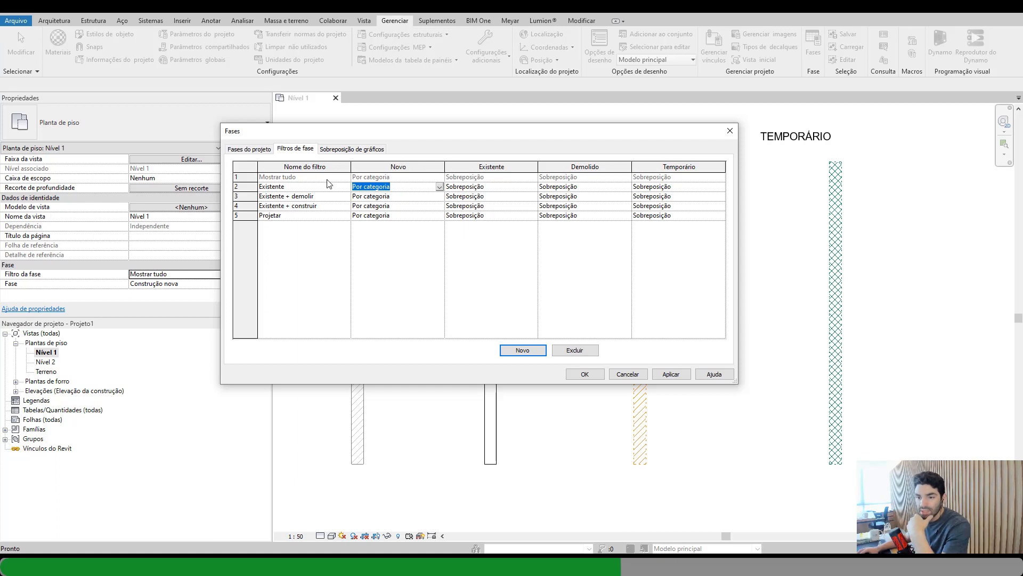
{"action": "left_click", "coordinate": [287, 187]}
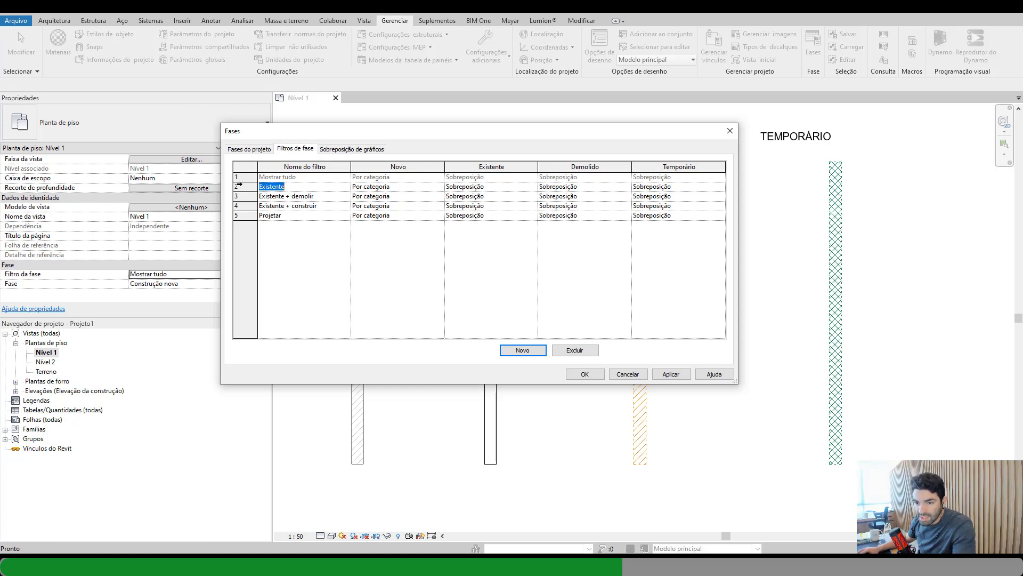
{"action": "left_click", "coordinate": [239, 186]}
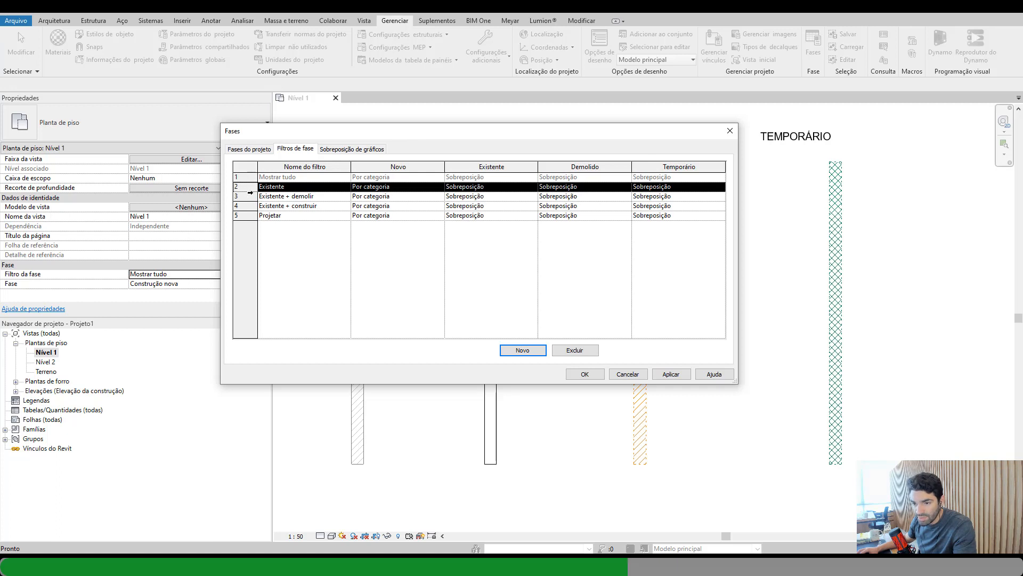
{"action": "left_click", "coordinate": [403, 191]}
{"action": "left_click", "coordinate": [439, 187]}
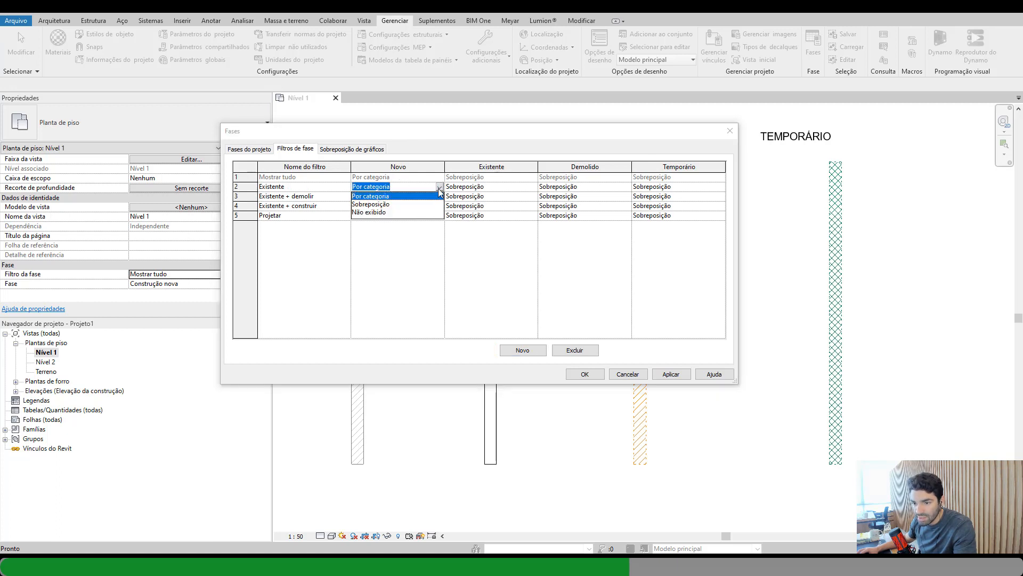
{"action": "left_click", "coordinate": [369, 212]}
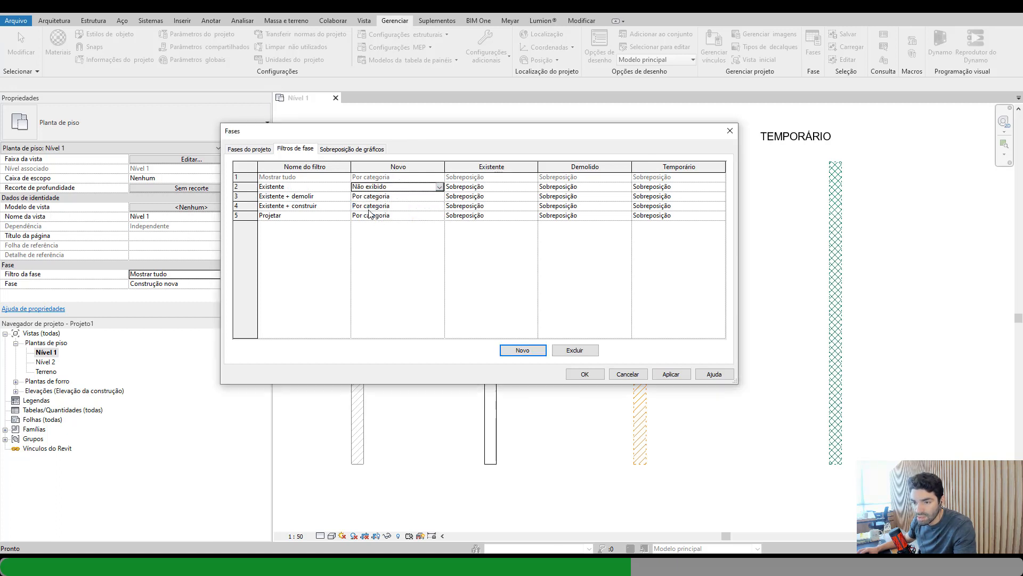
- In the Existente filter, keep the Existente status on Sobreposição and set both Demolido and Temporário to Não exibido
{"action": "left_click", "coordinate": [292, 187]}
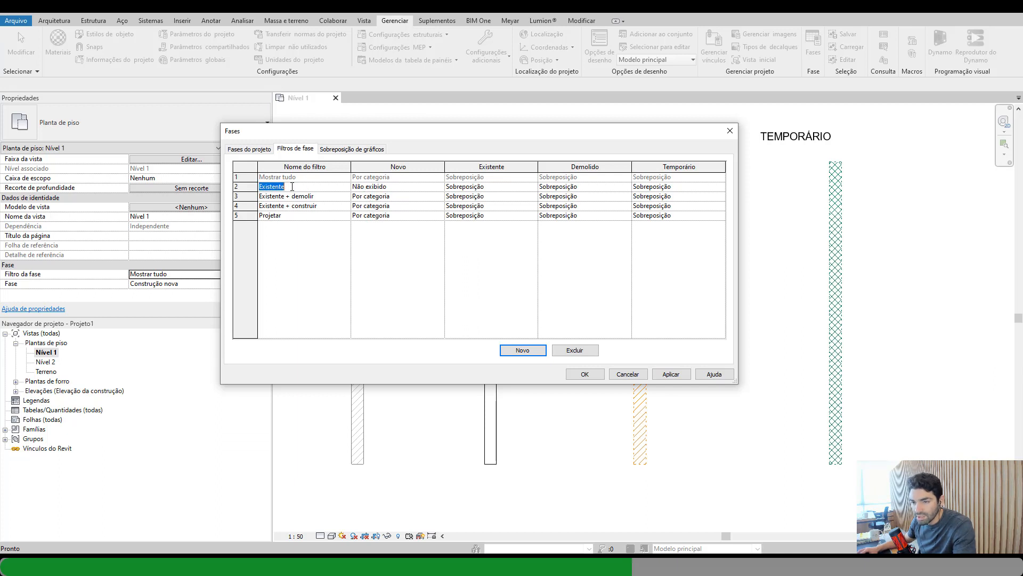
{"action": "left_click", "coordinate": [506, 186]}
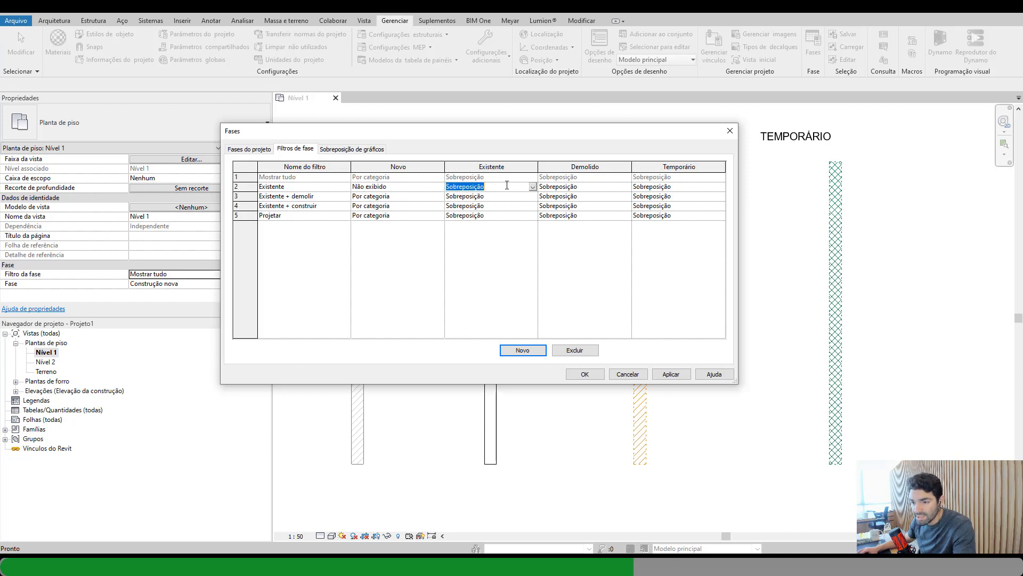
{"action": "left_click", "coordinate": [533, 186]}
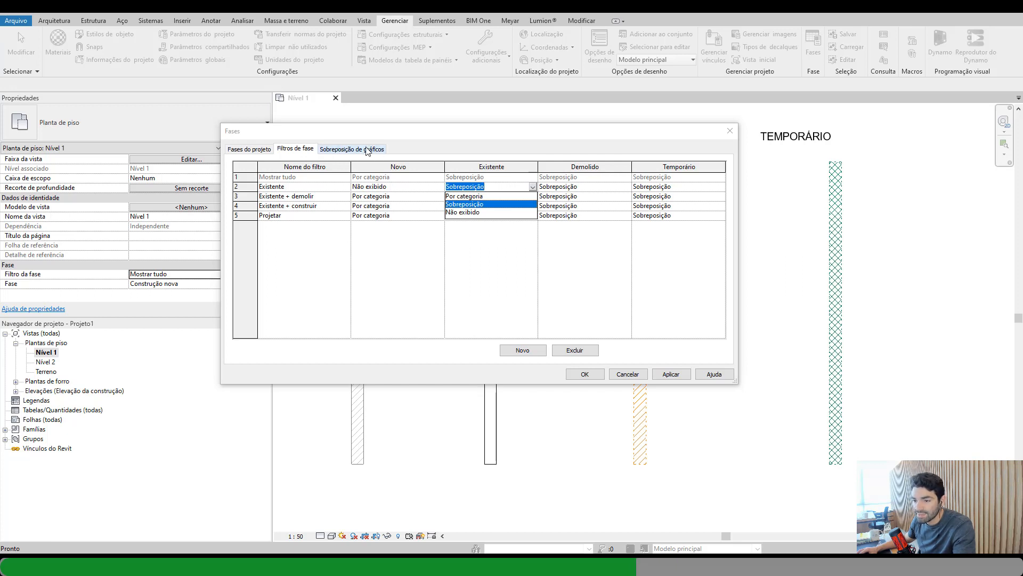
{"action": "left_click", "coordinate": [467, 204]}
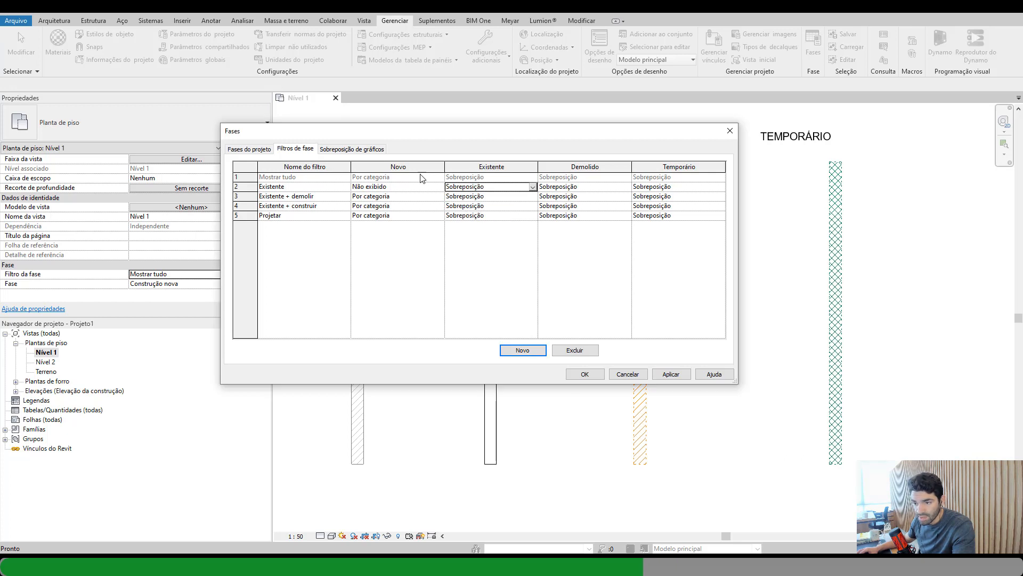
{"action": "left_click", "coordinate": [593, 168]}
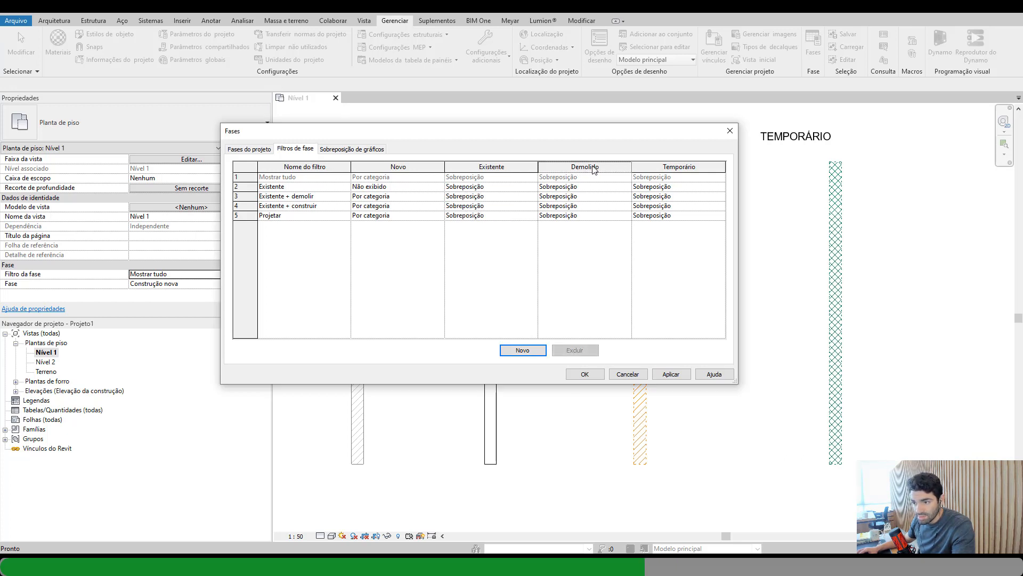
{"action": "left_click", "coordinate": [627, 189]}
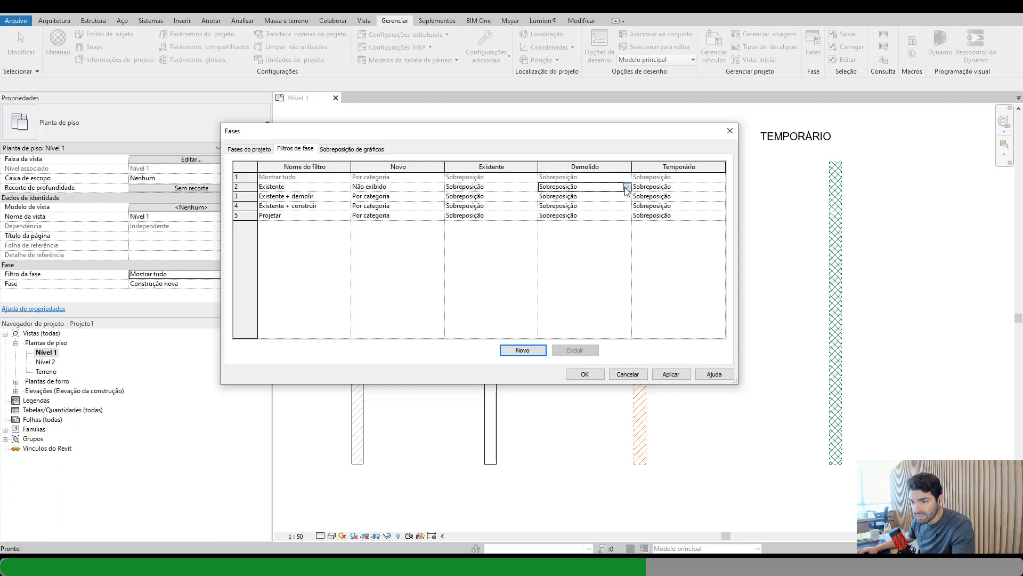
{"action": "left_click", "coordinate": [626, 189]}
{"action": "left_click", "coordinate": [577, 214]}
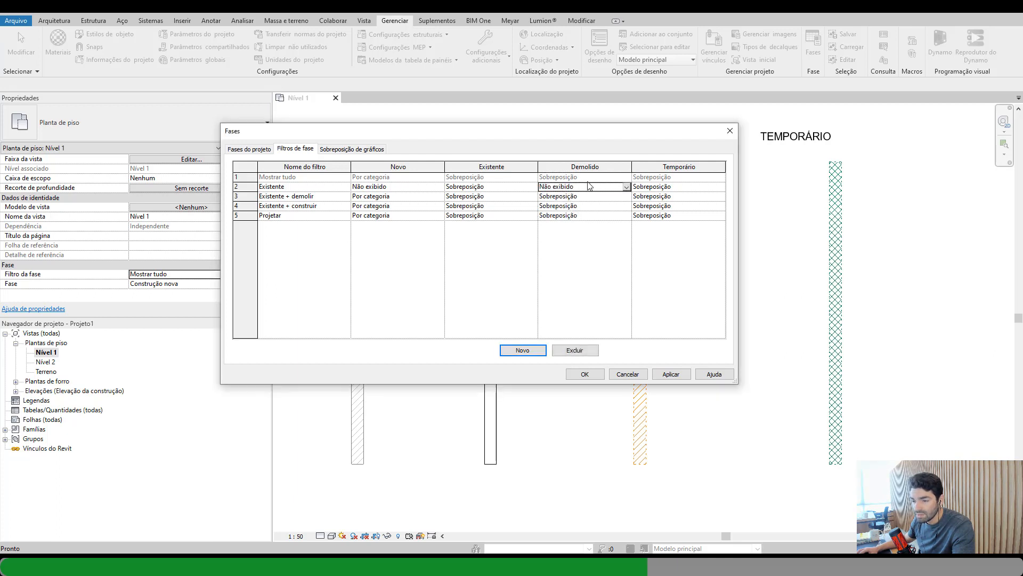
{"action": "left_click", "coordinate": [720, 187]}
{"action": "left_click", "coordinate": [720, 187]}
{"action": "left_click", "coordinate": [676, 213]}
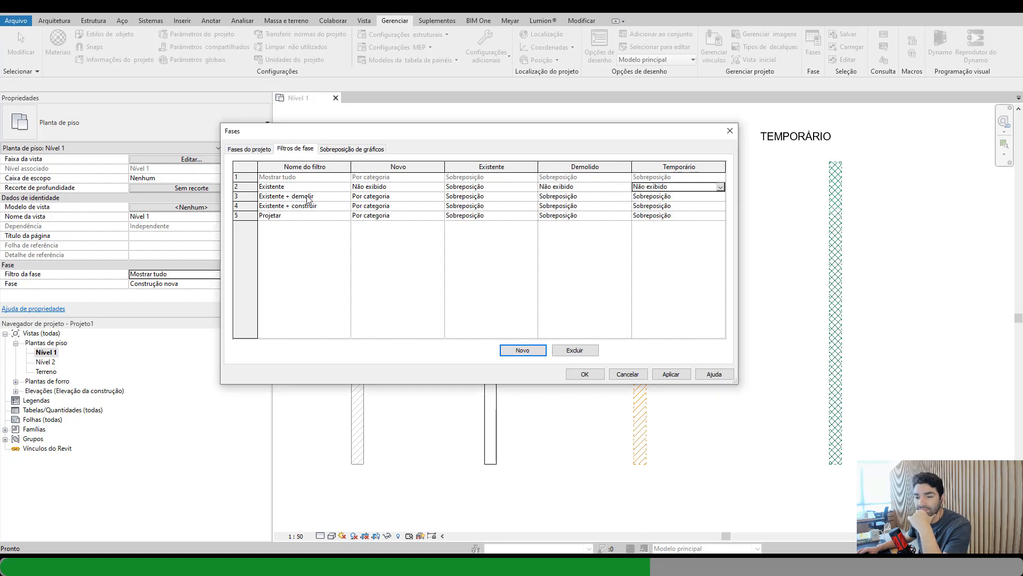
- In the Existente + demolir filter, set Novo to Não exibido and choose Sobreposição for Existente
{"action": "left_click", "coordinate": [251, 195]}
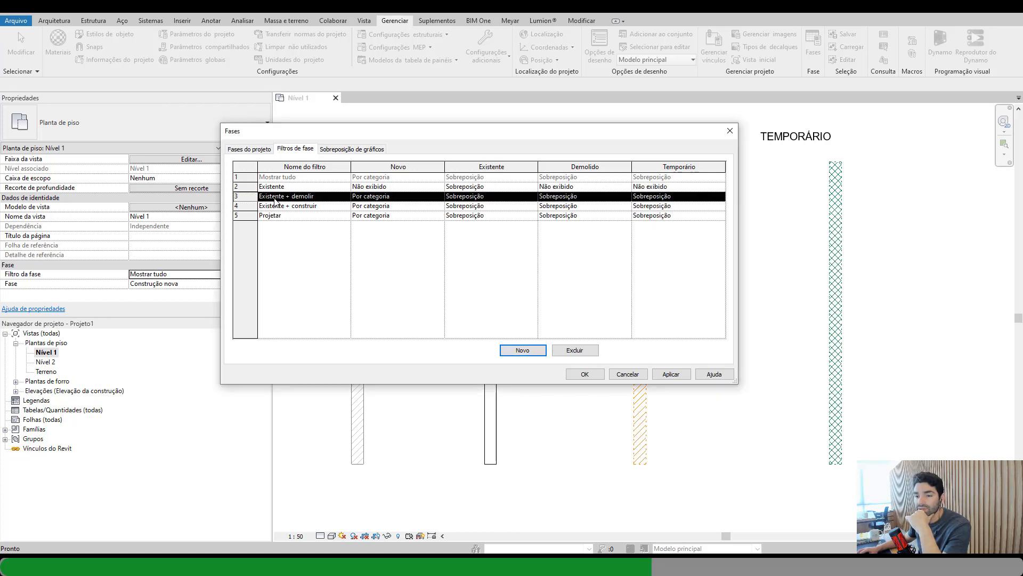
{"action": "left_click", "coordinate": [439, 196]}
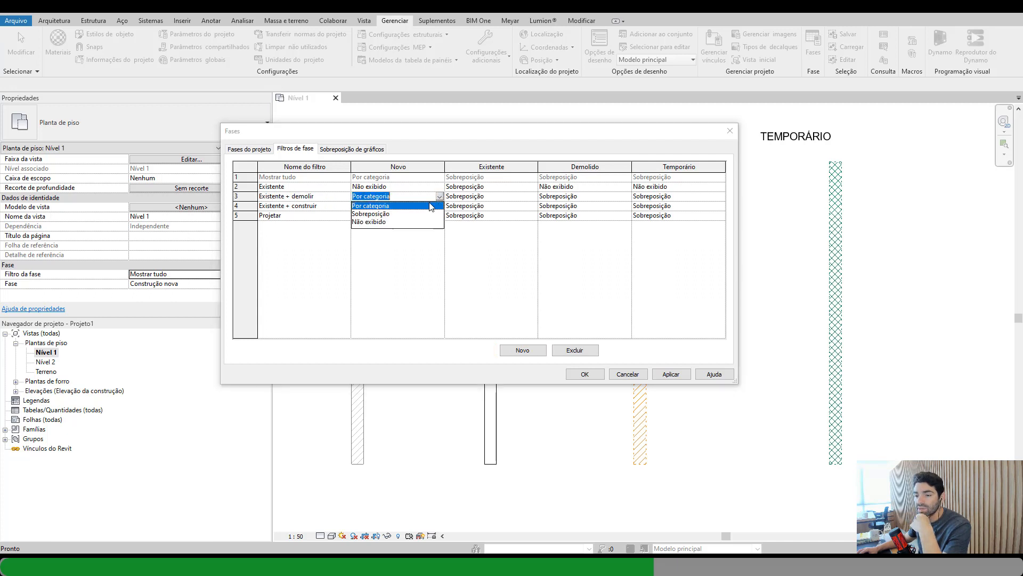
{"action": "left_click", "coordinate": [369, 222]}
{"action": "left_click", "coordinate": [532, 197]}
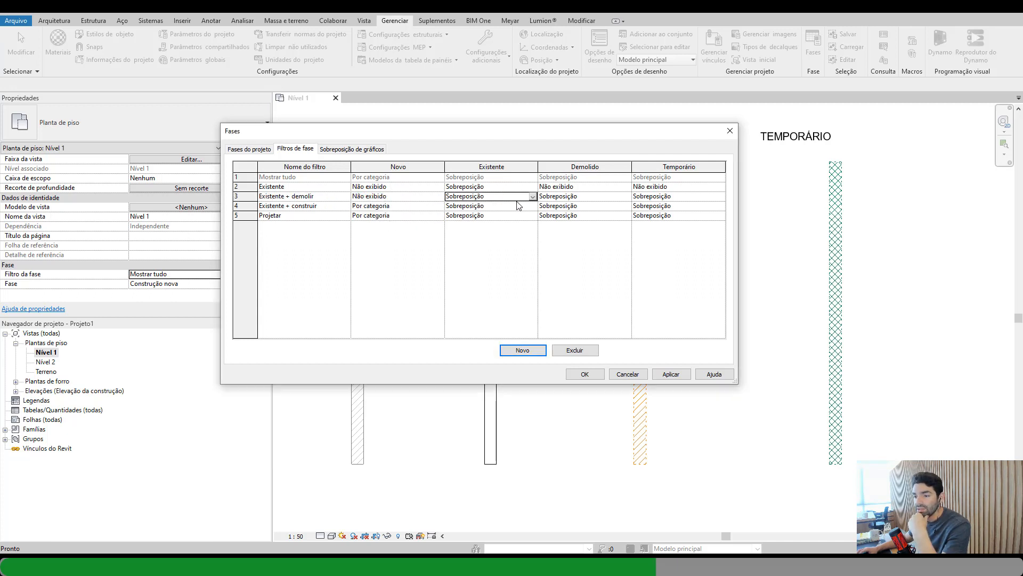
{"action": "left_click", "coordinate": [533, 198]}
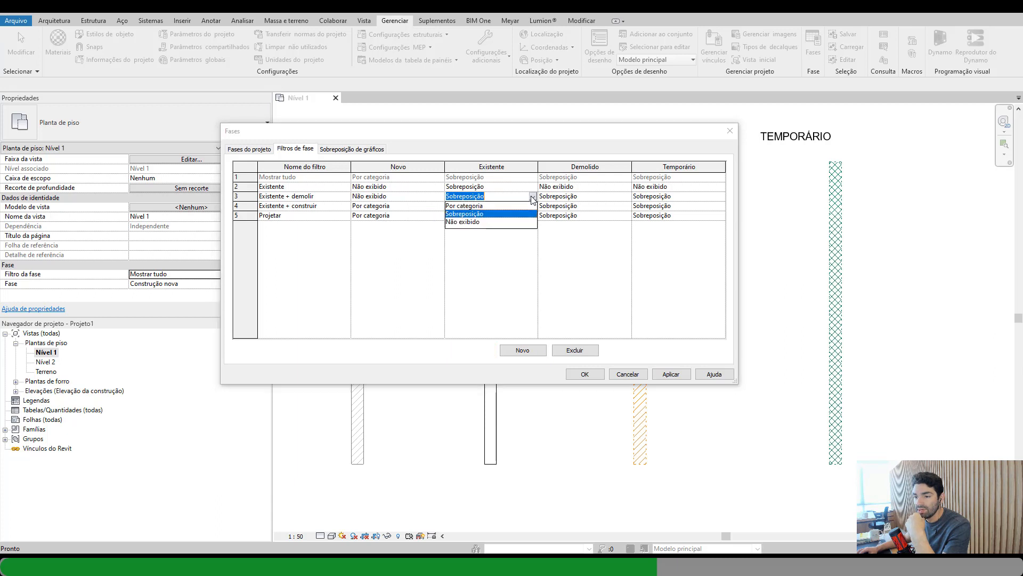
{"action": "left_click", "coordinate": [461, 214]}
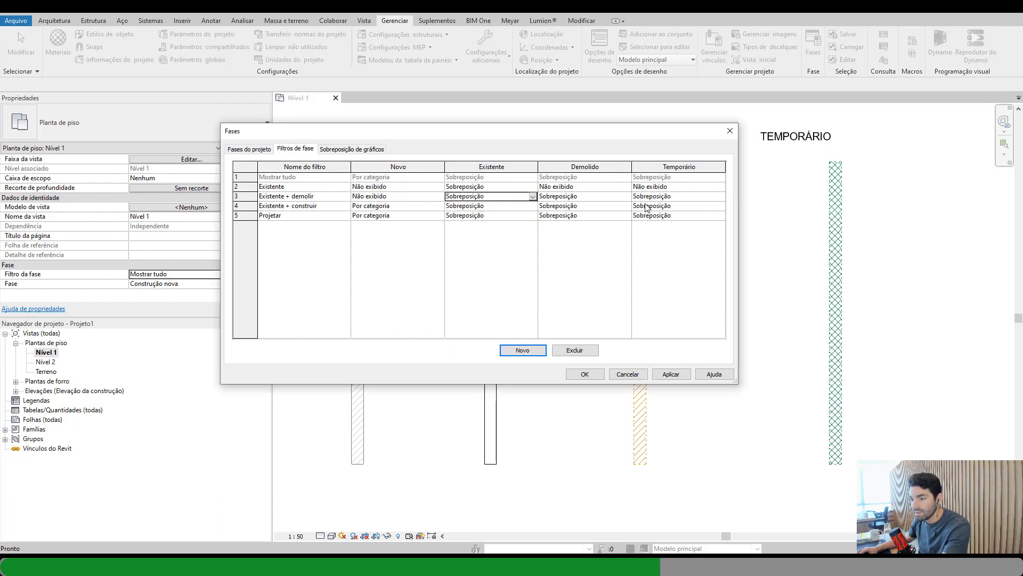
- In the Existente + demolir filter, leave Demolido on Sobreposição and set Temporário to Não exibido
{"action": "left_click", "coordinate": [627, 197]}
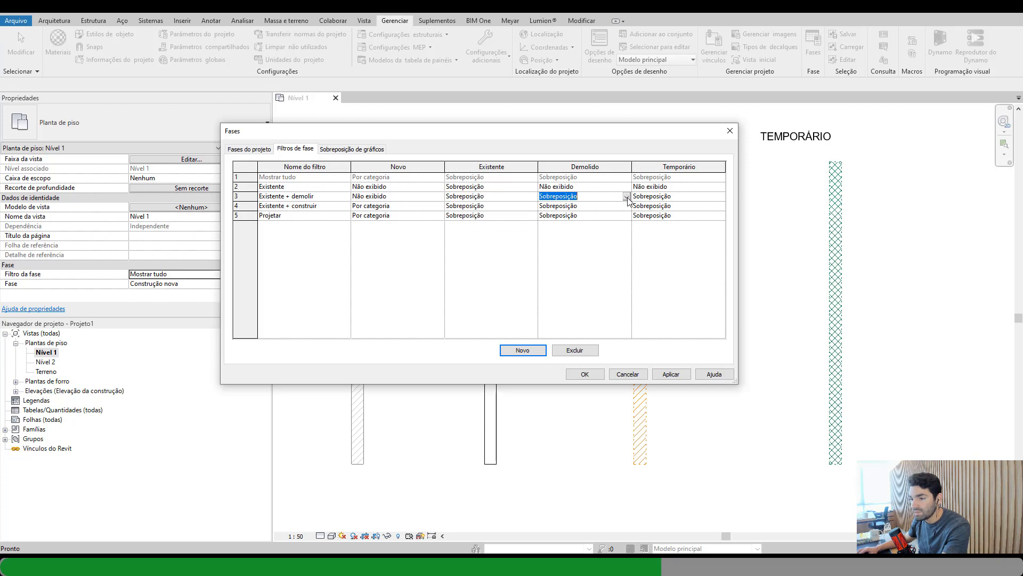
{"action": "left_click", "coordinate": [716, 198]}
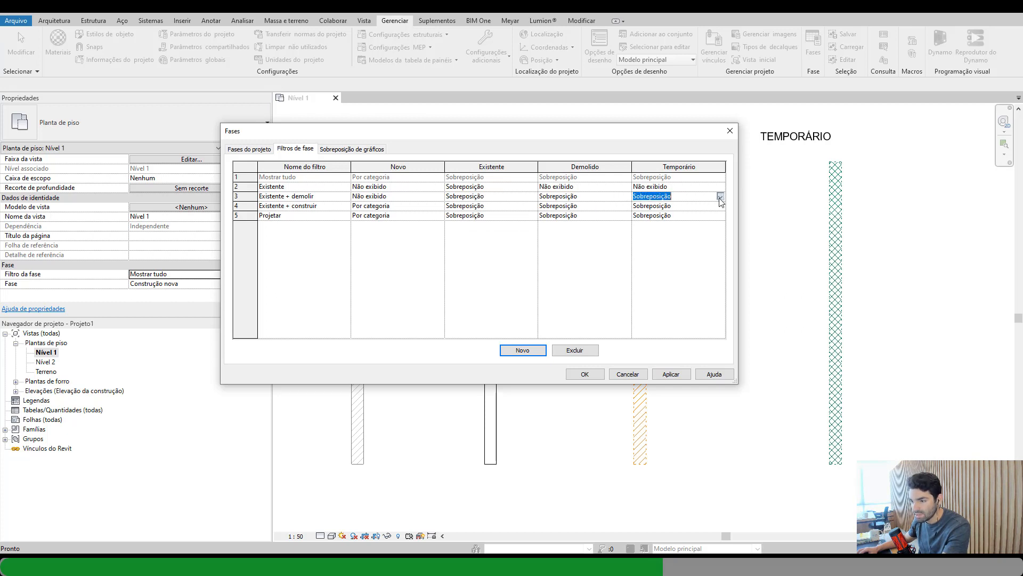
{"action": "left_click", "coordinate": [720, 197]}
{"action": "left_click", "coordinate": [663, 226]}
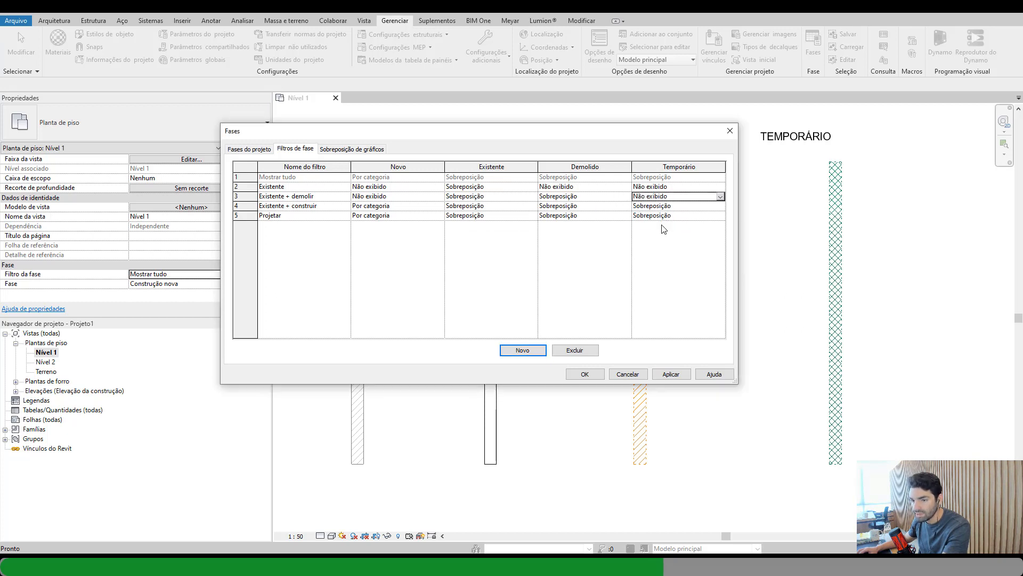
- In the Existente + construir filter, set Novo to Sobreposição and leave Existente on Sobreposição
{"action": "left_click", "coordinate": [272, 206]}
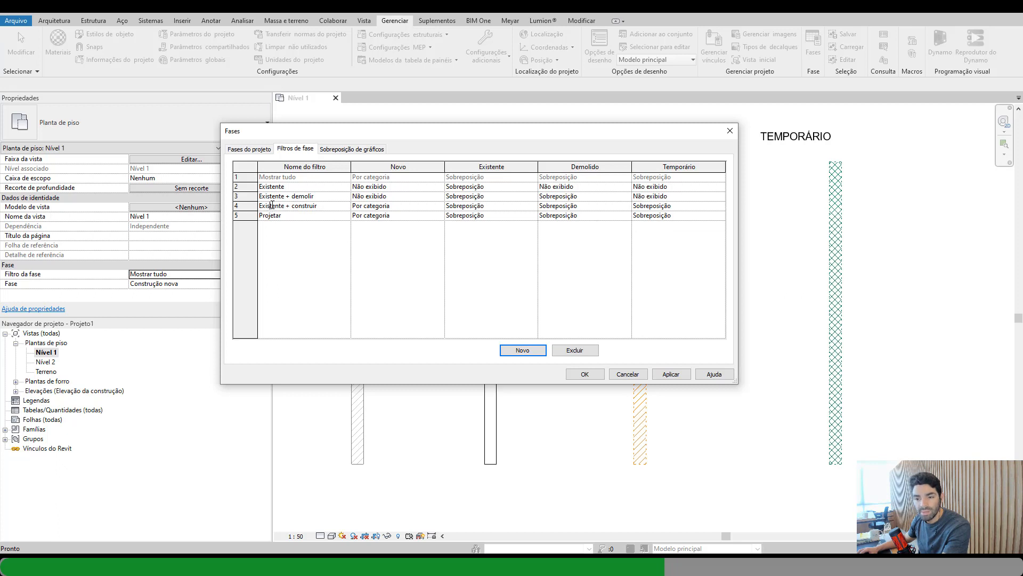
{"action": "left_click", "coordinate": [434, 208]}
{"action": "left_click", "coordinate": [439, 208]}
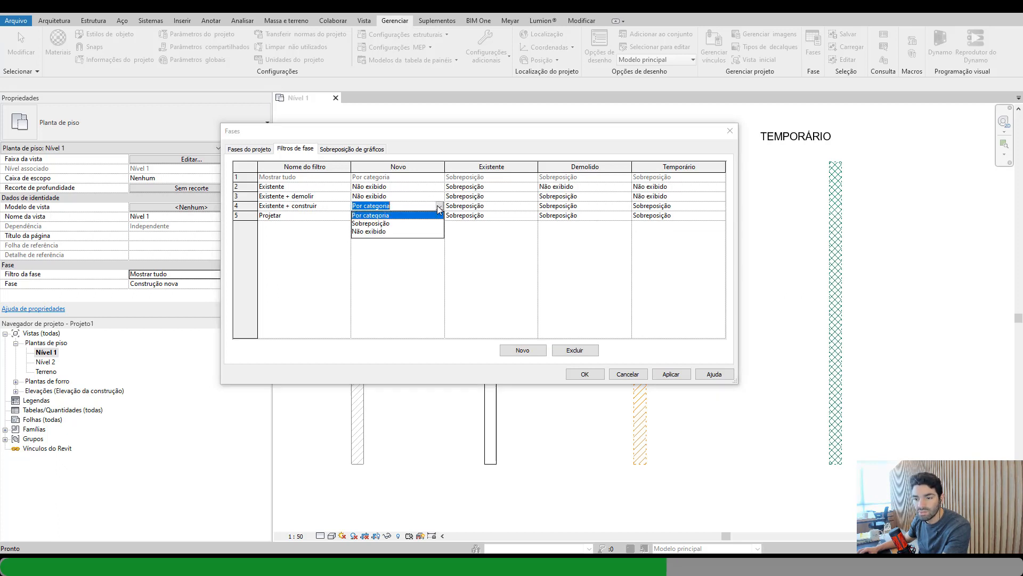
{"action": "left_click", "coordinate": [384, 223]}
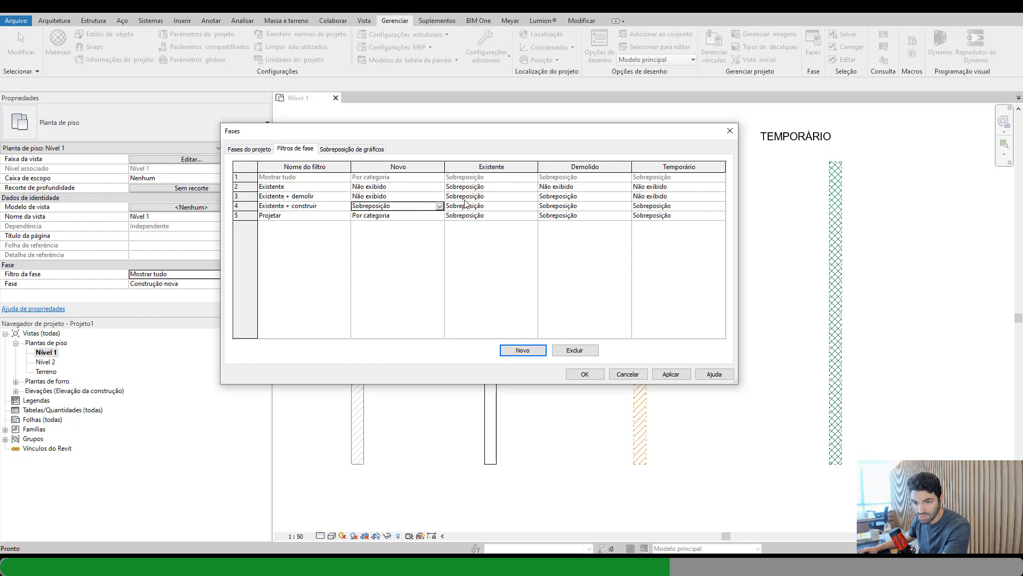
{"action": "left_click", "coordinate": [531, 207]}
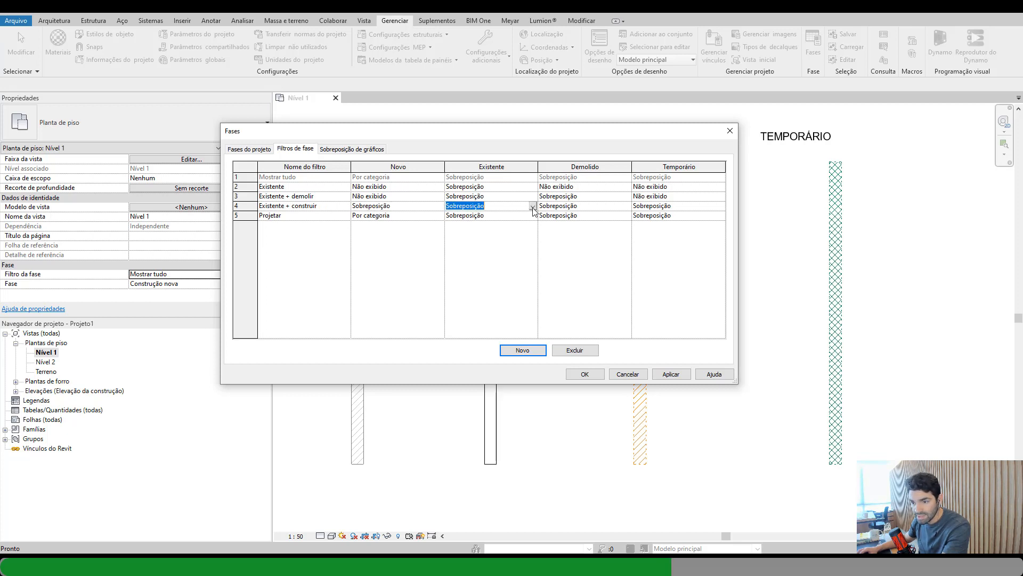
- Set the Demolido and Temporário statuses of the Existente + construir filter to Não exibido
{"action": "left_click", "coordinate": [603, 208]}
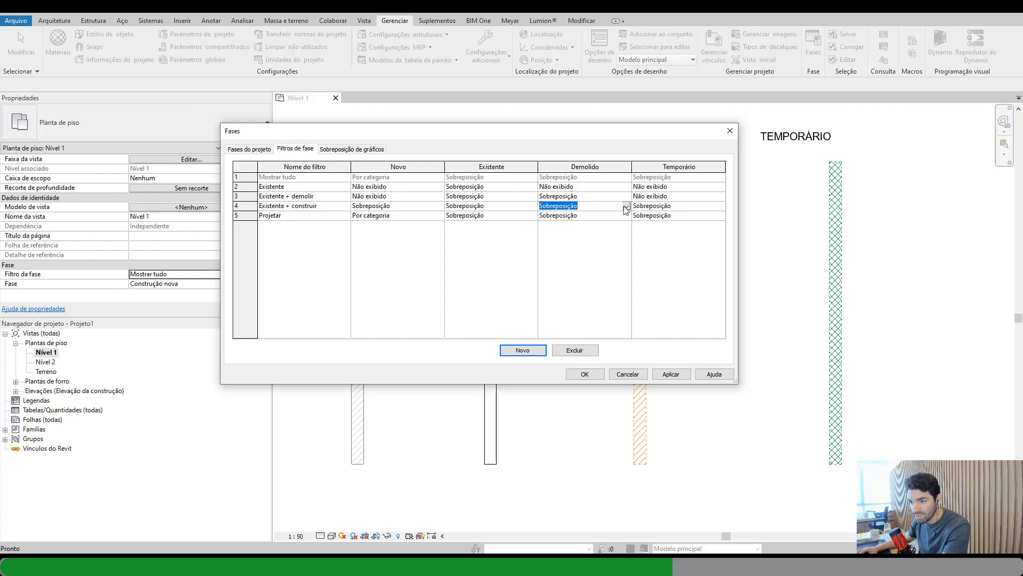
{"action": "left_click", "coordinate": [626, 207]}
{"action": "left_click", "coordinate": [563, 235]}
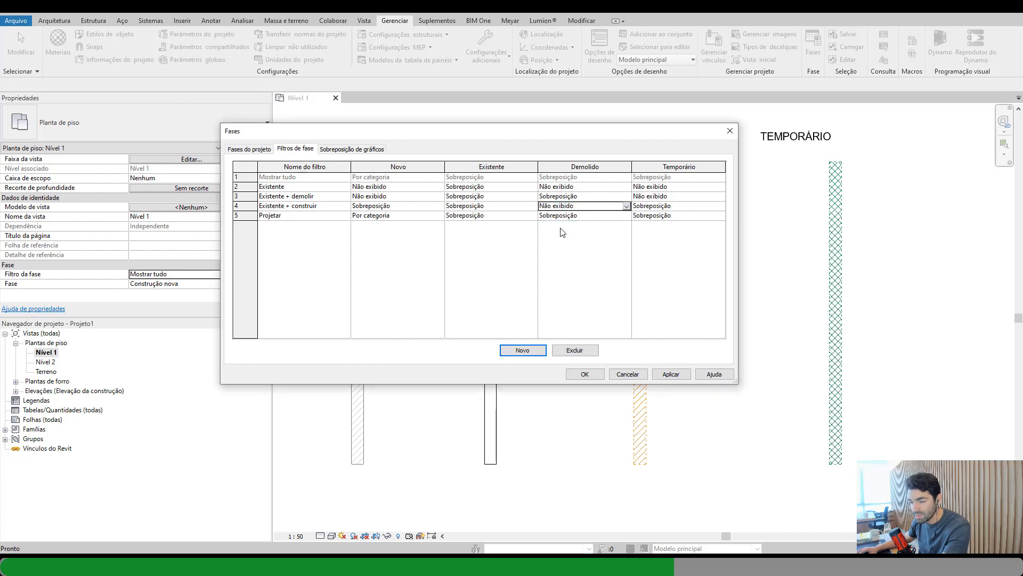
{"action": "left_click", "coordinate": [711, 208]}
{"action": "left_click", "coordinate": [720, 207]}
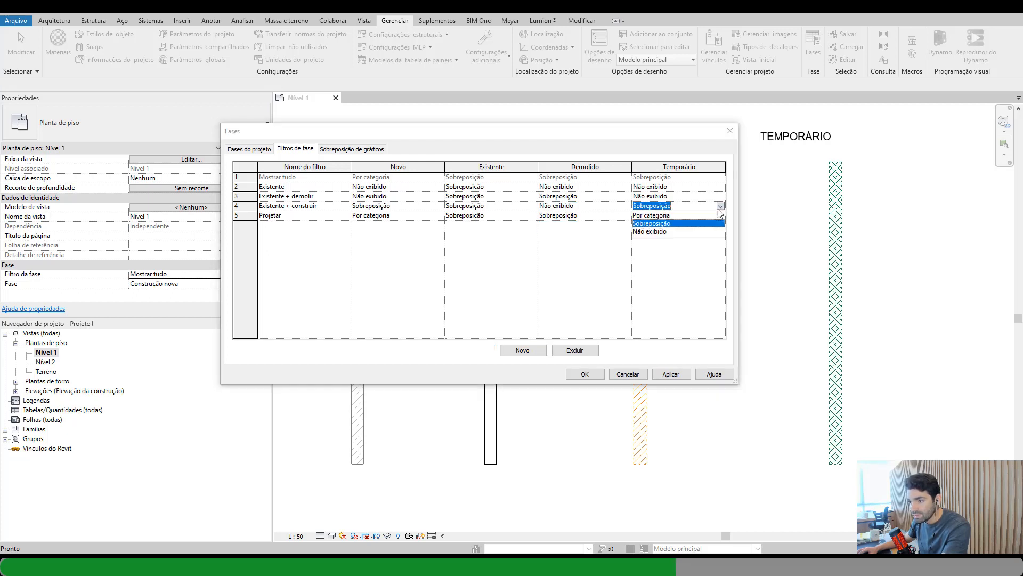
{"action": "left_click", "coordinate": [676, 233]}
- Set the Novo status of the Projetar filter to Sobreposição and apply the phase settings
{"action": "left_click", "coordinate": [281, 216]}
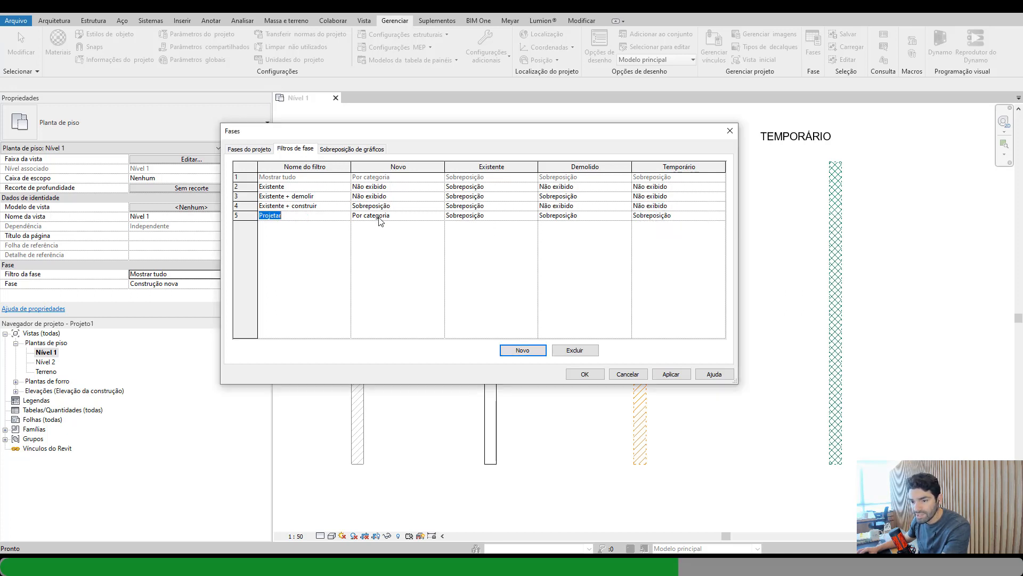
{"action": "left_click", "coordinate": [437, 216]}
{"action": "left_click", "coordinate": [439, 216]}
{"action": "left_click", "coordinate": [397, 232]}
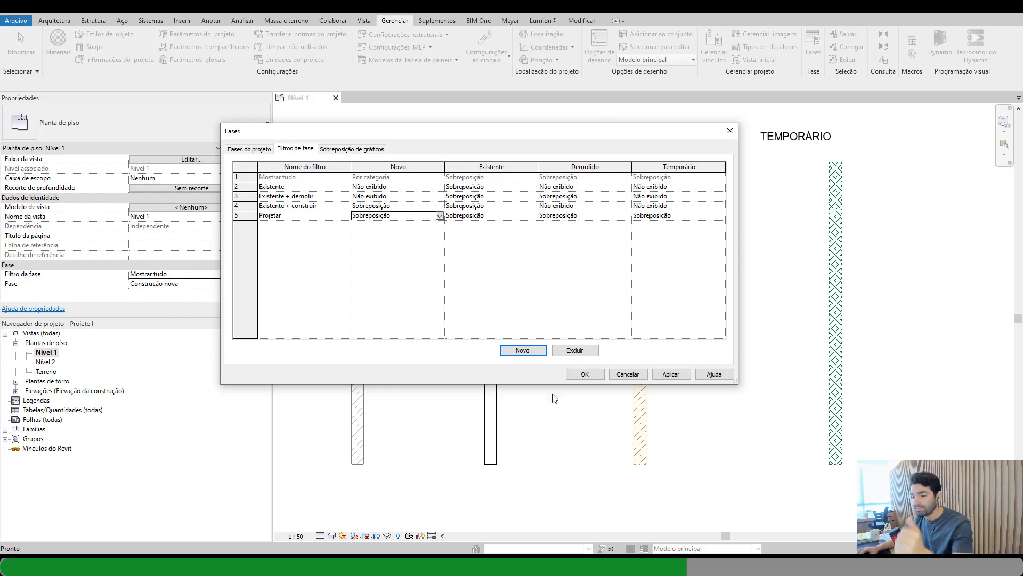
{"action": "left_click", "coordinate": [587, 373]}
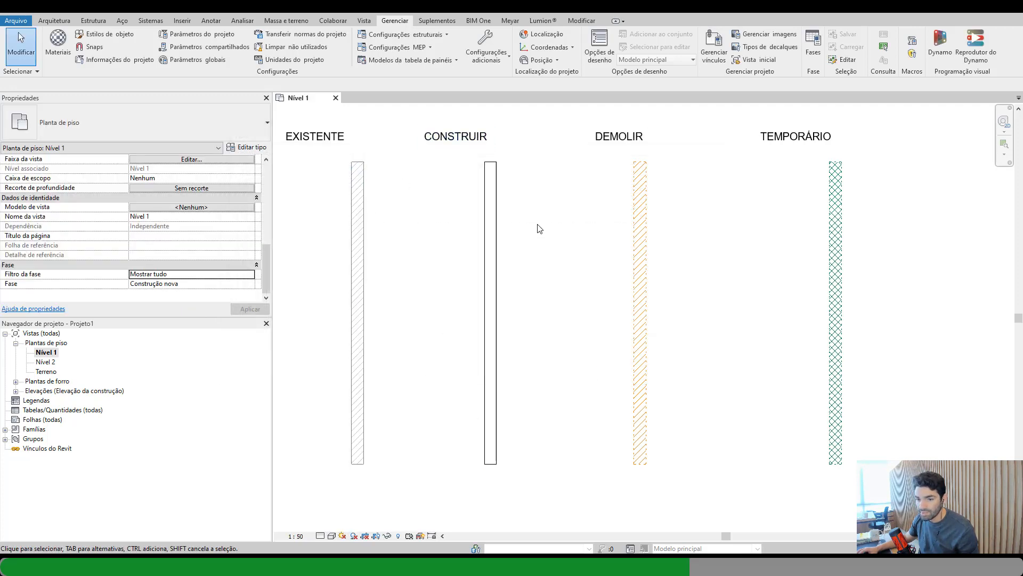
{"action": "middle_click_drag", "start_coordinate": [616, 262], "coordinate": [644, 287]}
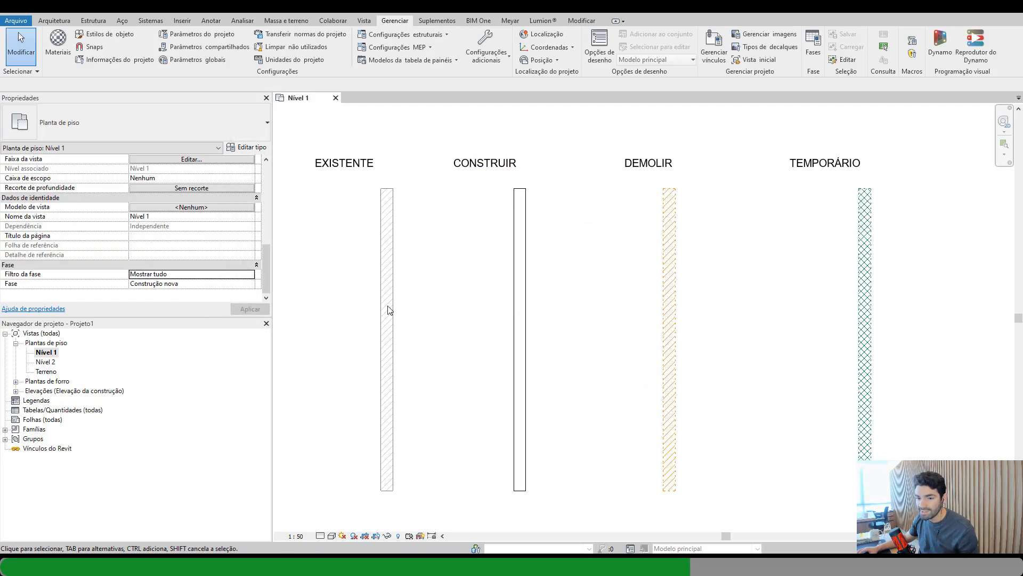
{"action": "left_click", "coordinate": [43, 354]}
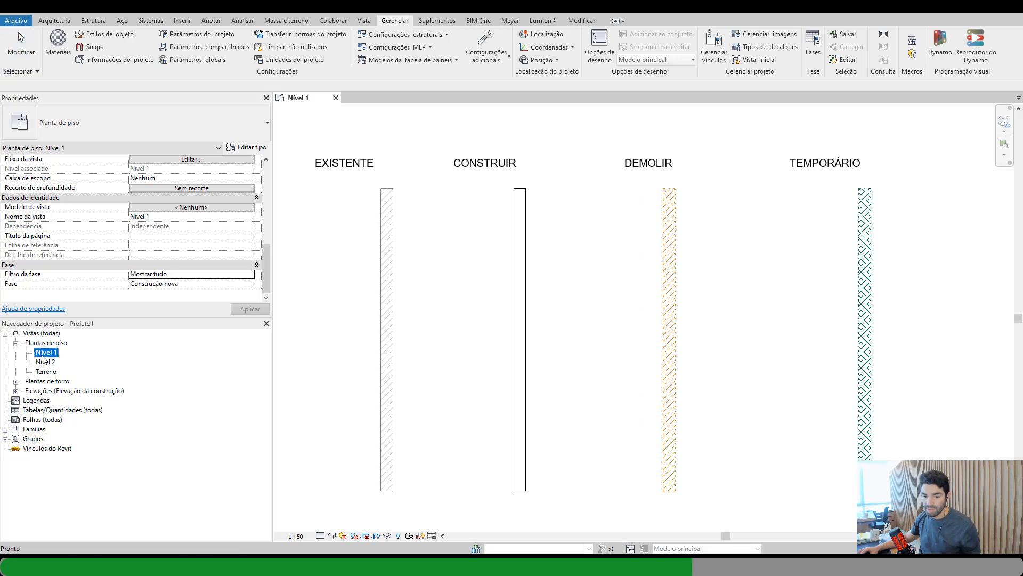
{"action": "right_click", "coordinate": [43, 355]}
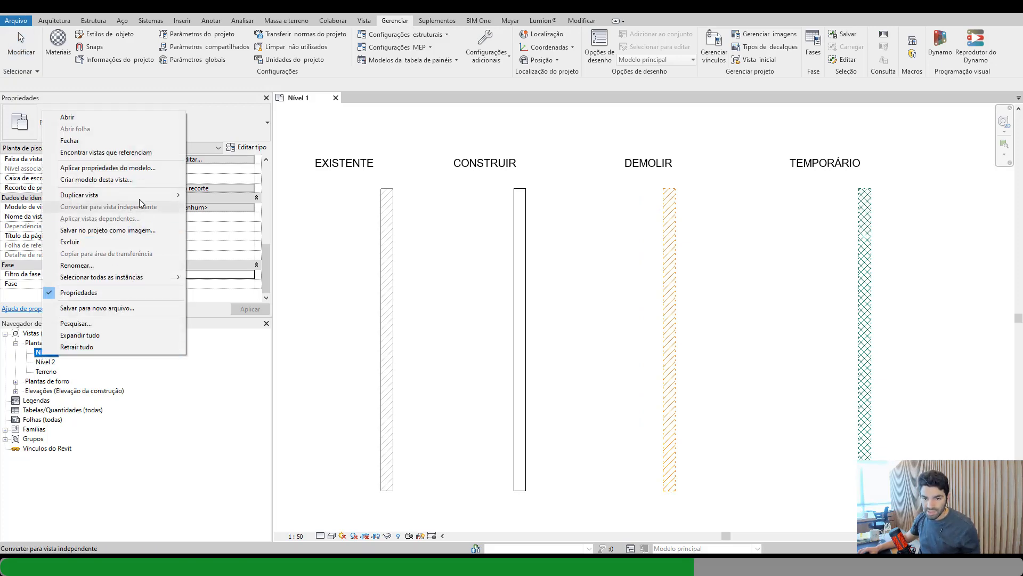
{"action": "mouse_move", "coordinate": [140, 196]}
{"action": "left_click", "coordinate": [241, 195]}
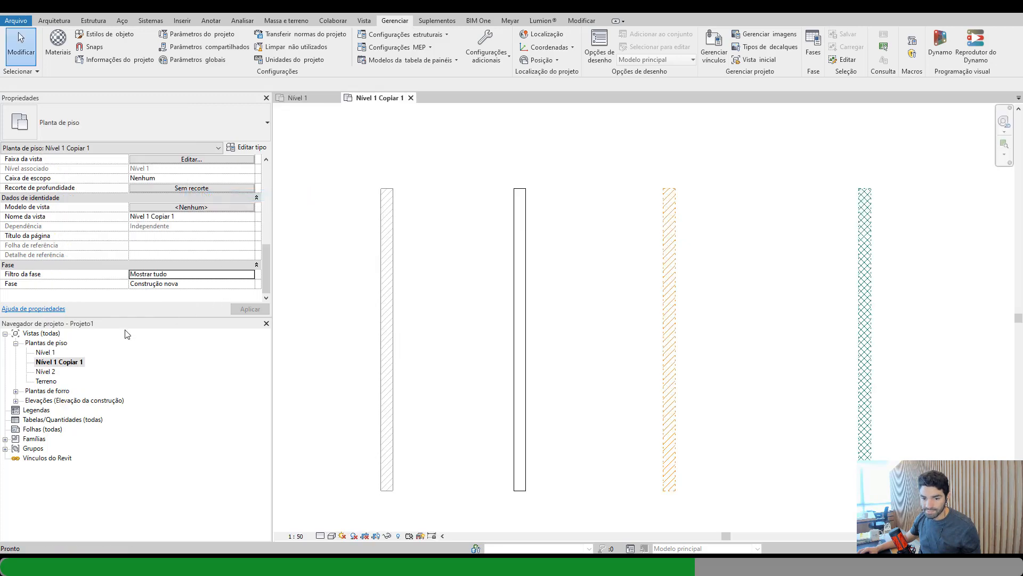
{"action": "key", "text": "ctrl+z"}
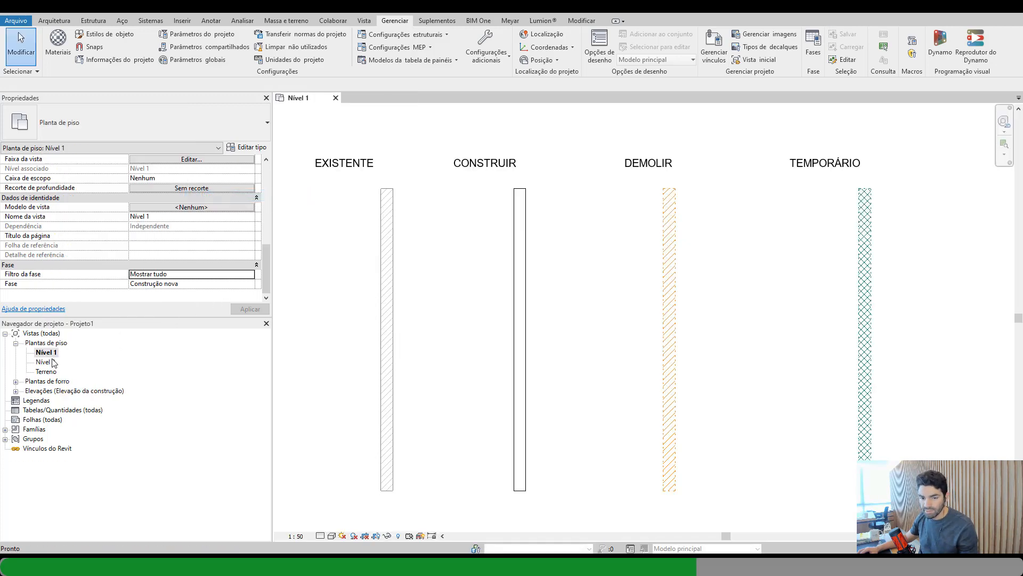
- Duplicate the Nível 1 floor plan view with detailing so the copy keeps the wall labels
{"action": "right_click", "coordinate": [46, 353]}
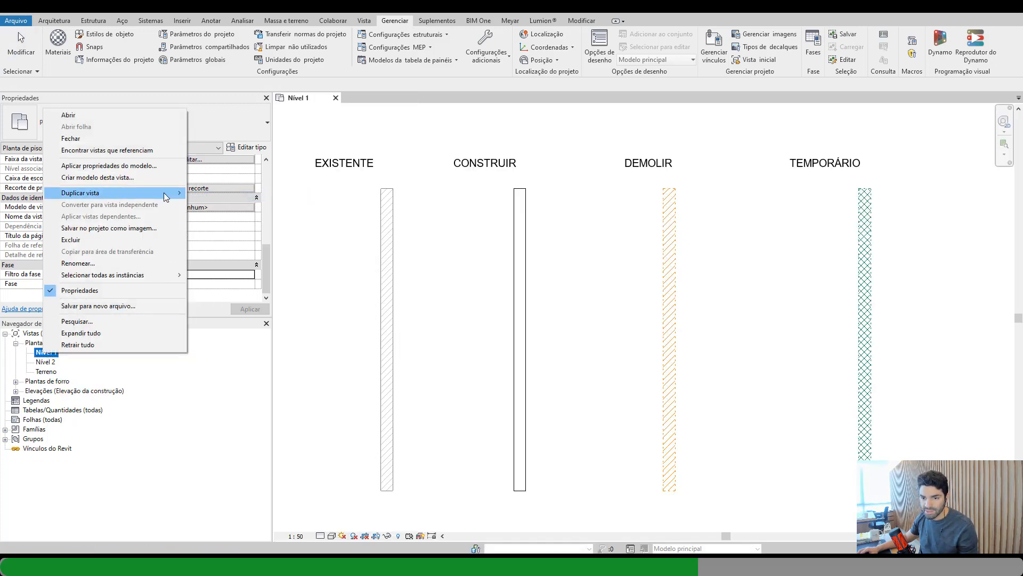
{"action": "mouse_move", "coordinate": [164, 193]}
{"action": "left_click", "coordinate": [242, 205]}
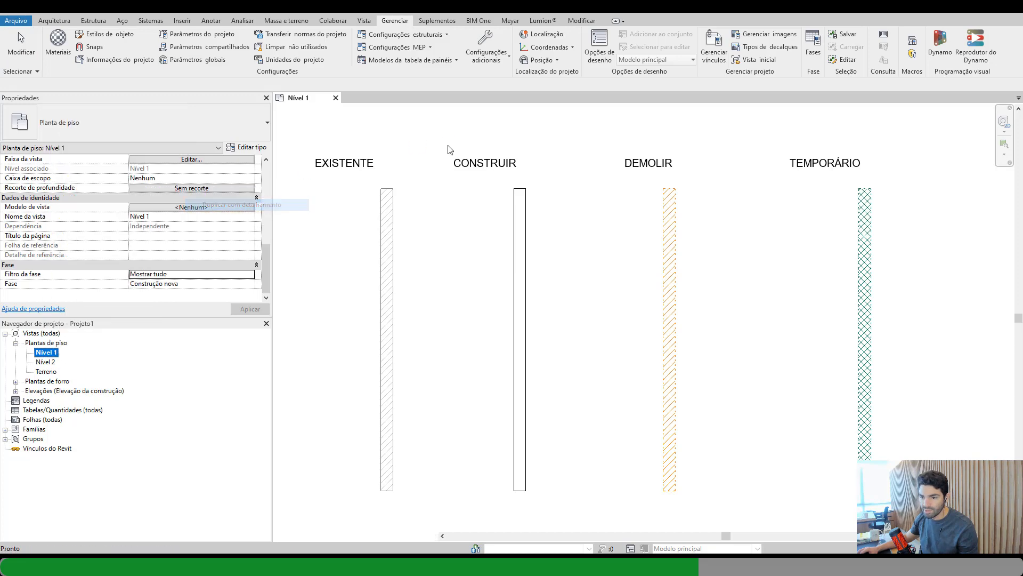
- Rename the Nível 1 floor plan to Levantamento and also rename the corresponding level and views
{"action": "right_click", "coordinate": [46, 353]}
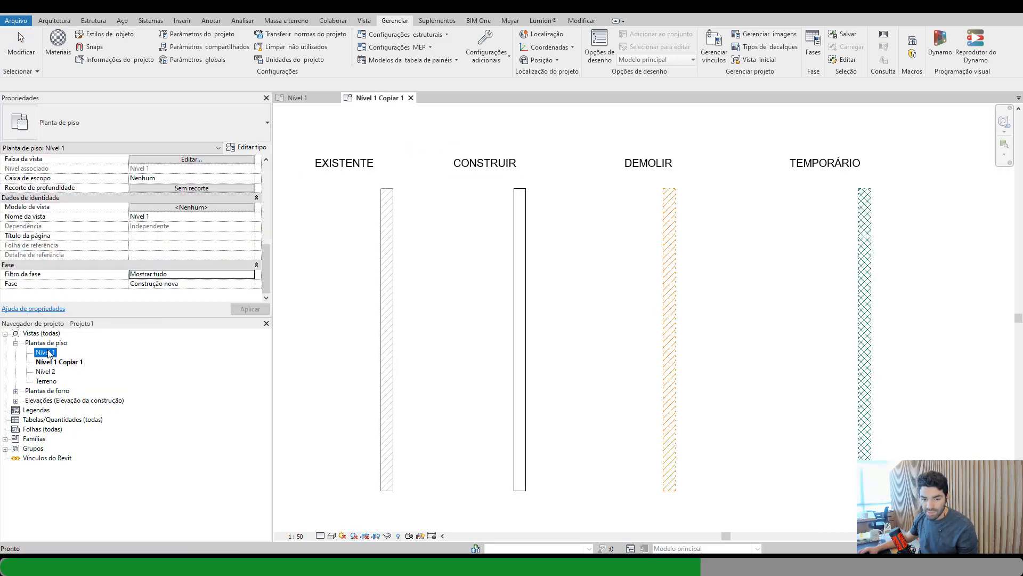
{"action": "left_click", "coordinate": [81, 260]}
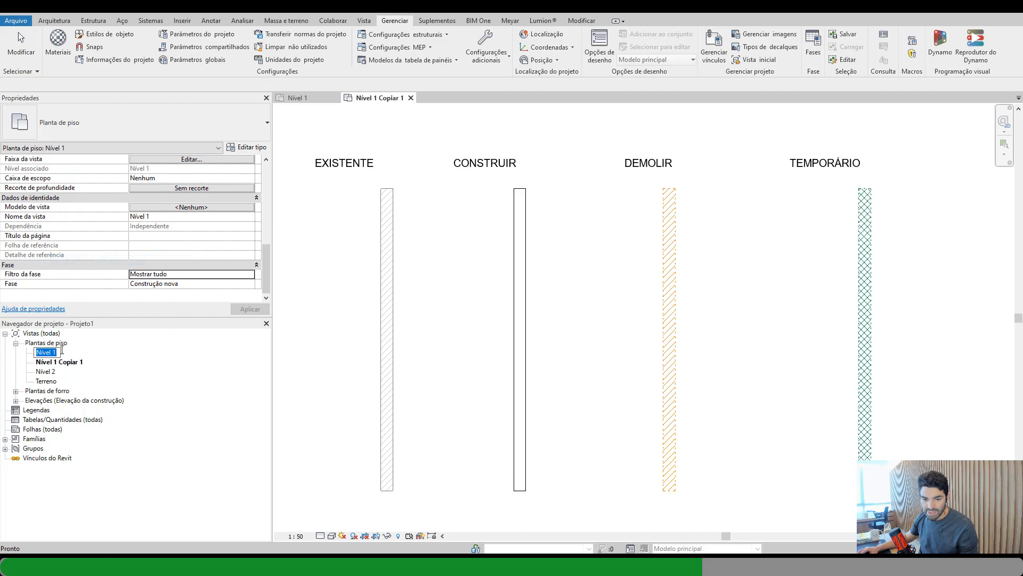
{"action": "type", "text": "Levan"}
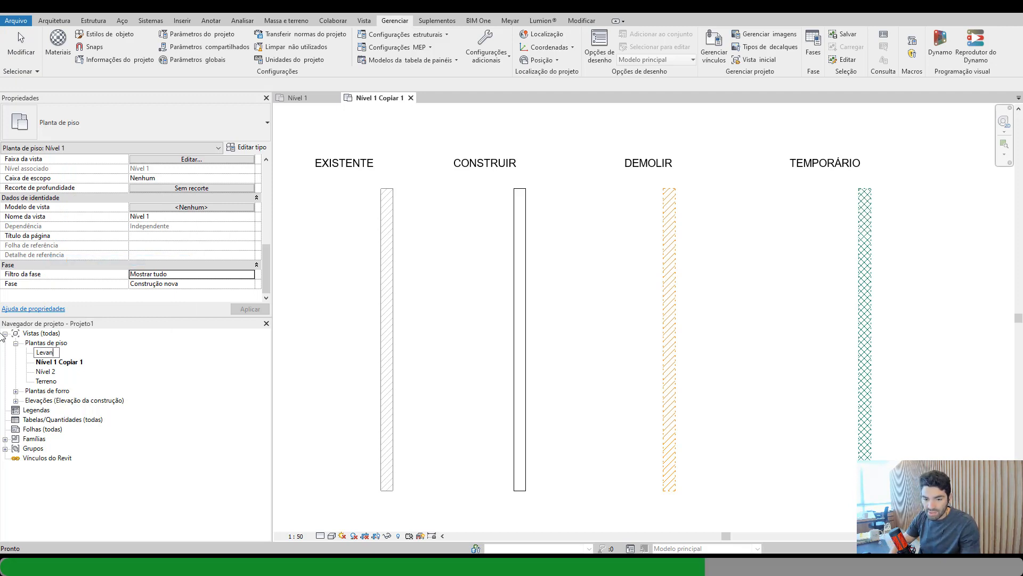
{"action": "key", "text": "BackSpace"}
{"action": "type", "text": "nta"}
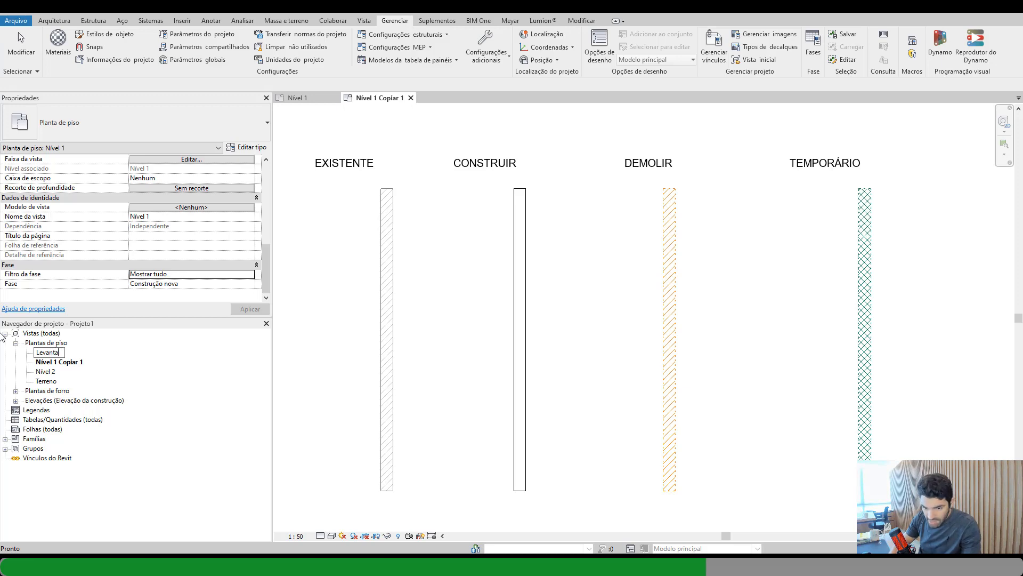
{"action": "type", "text": "mento"}
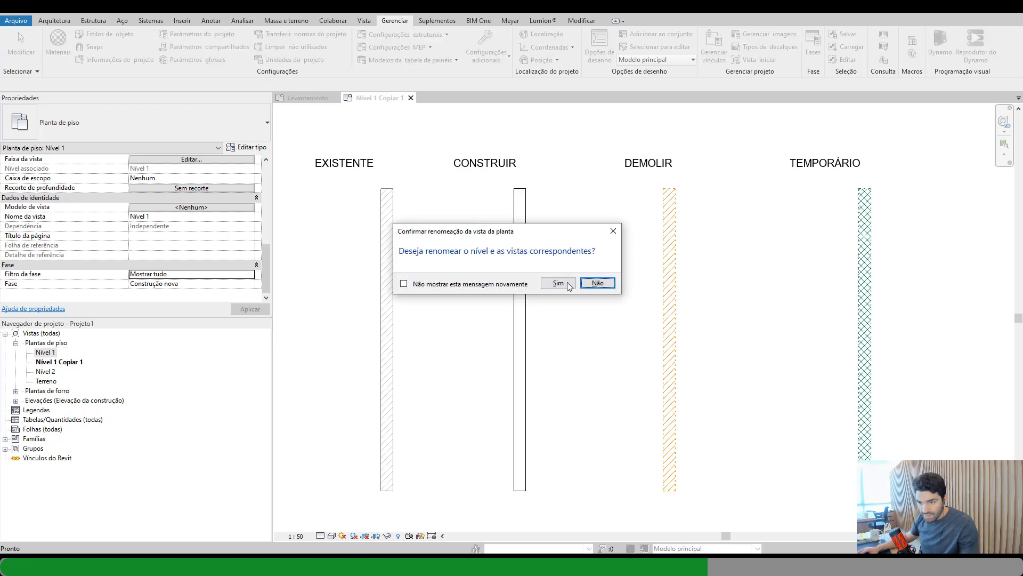
{"action": "left_click", "coordinate": [558, 283]}
- Rename the Nível 1 Copiar 1 floor plan to Construir
{"action": "right_click", "coordinate": [78, 361]}
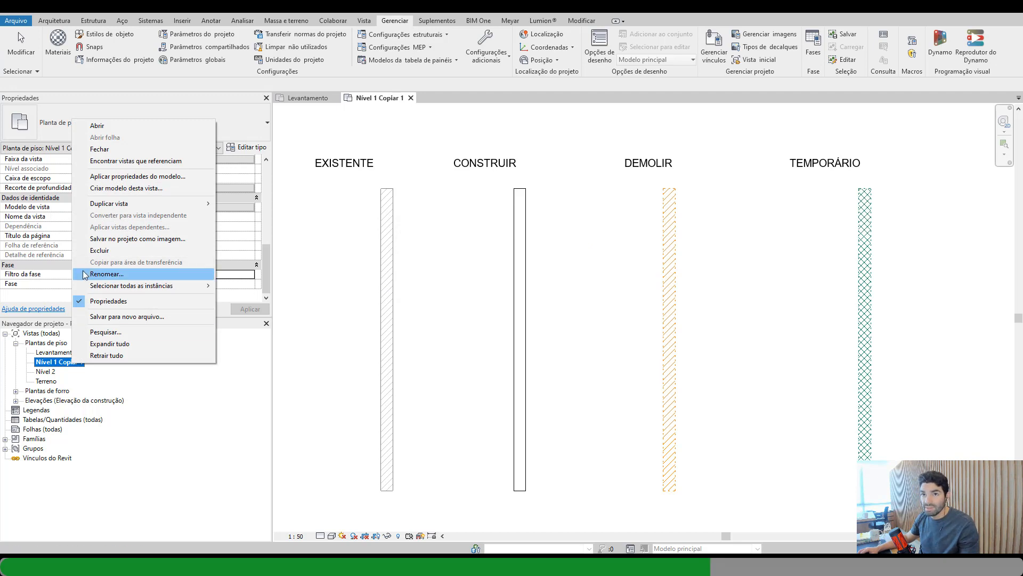
{"action": "left_click", "coordinate": [58, 362]}
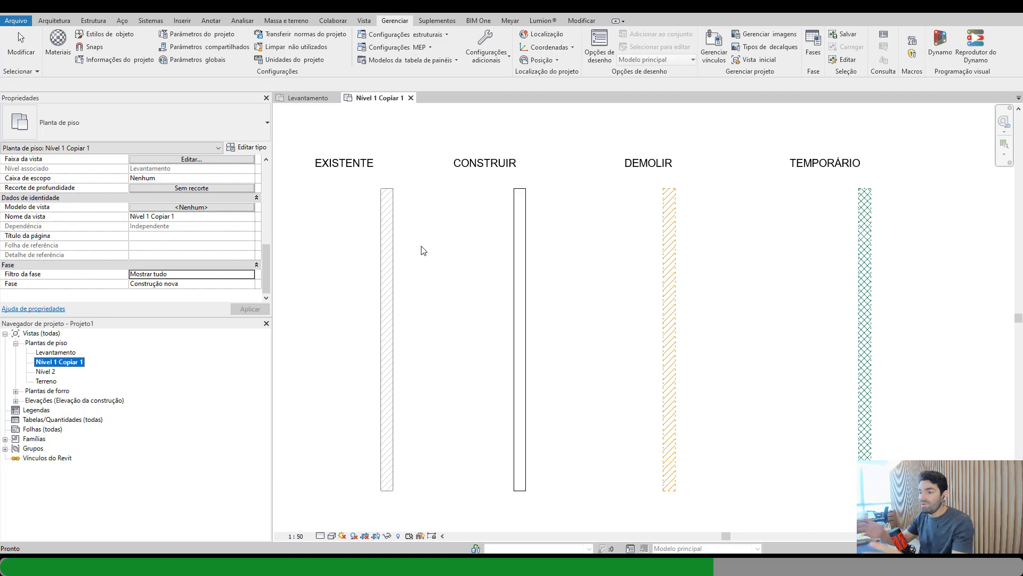
{"action": "right_click", "coordinate": [95, 363]}
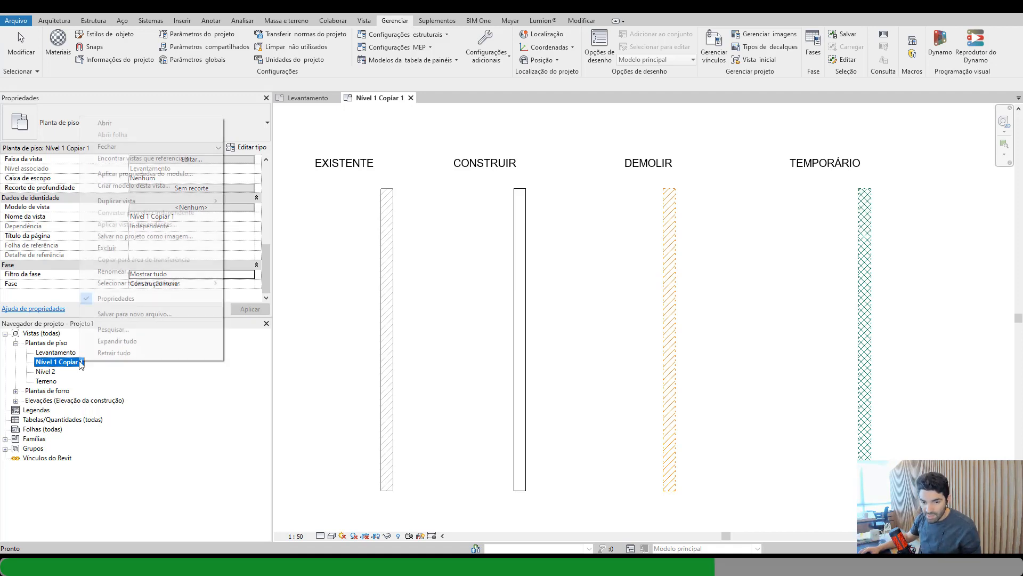
{"action": "left_click", "coordinate": [128, 272]}
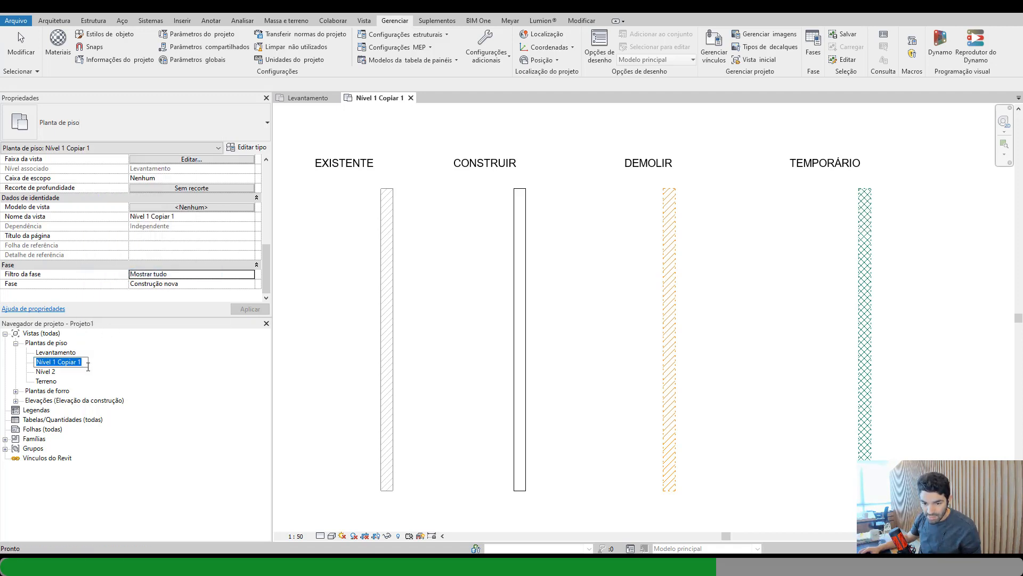
{"action": "key", "text": "Return"}
{"action": "right_click", "coordinate": [60, 361]}
{"action": "left_click", "coordinate": [108, 270]}
{"action": "type", "text": "C"}
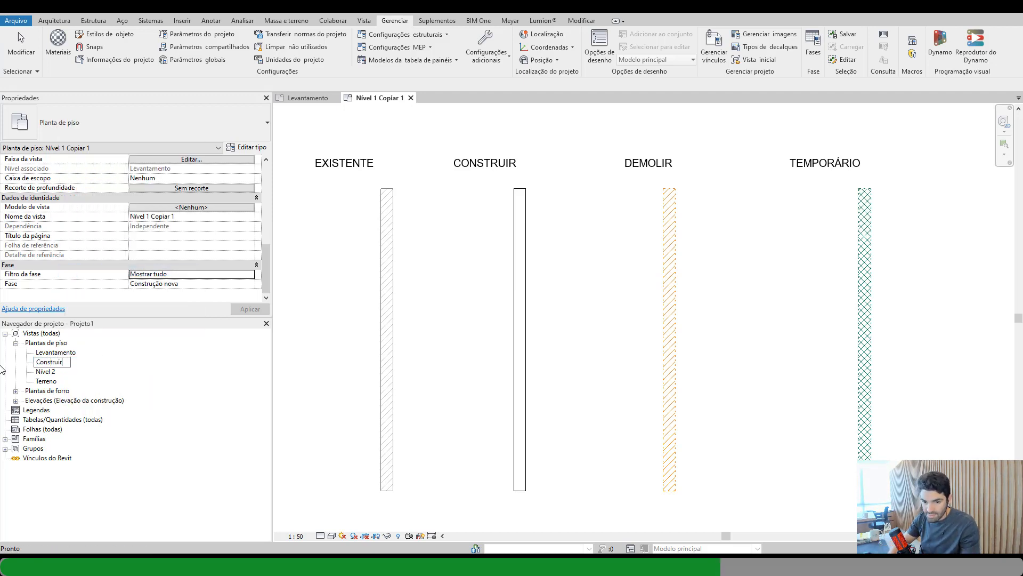
{"action": "type", "text": "onstruir"}
{"action": "key", "text": "Return"}
- Duplicate the Construir floor plan without detailing and rename the copy to Demolir
{"action": "right_click", "coordinate": [47, 351]}
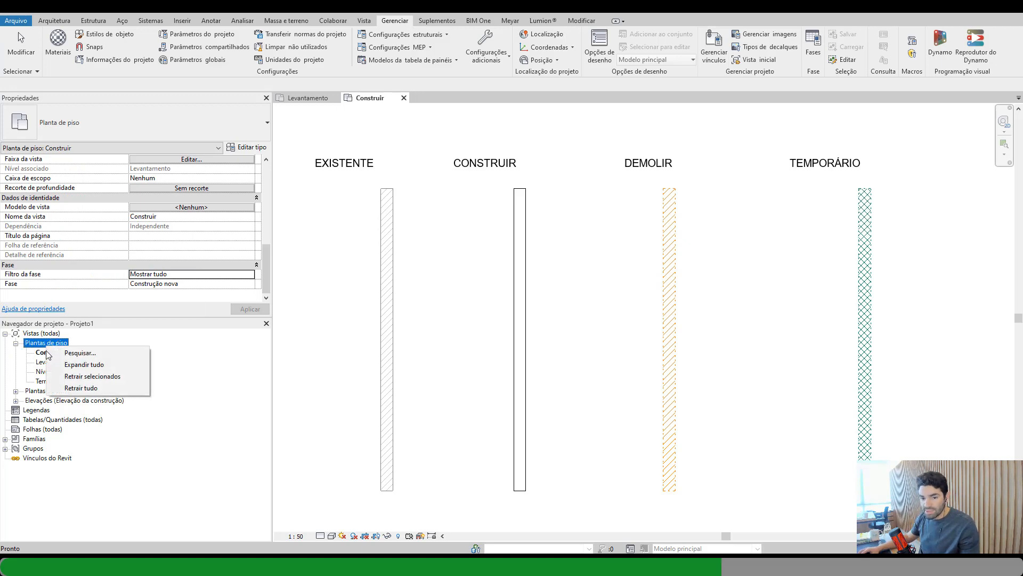
{"action": "left_click", "coordinate": [46, 352]}
{"action": "right_click", "coordinate": [46, 352]}
{"action": "mouse_move", "coordinate": [181, 194]}
{"action": "left_click", "coordinate": [213, 195]}
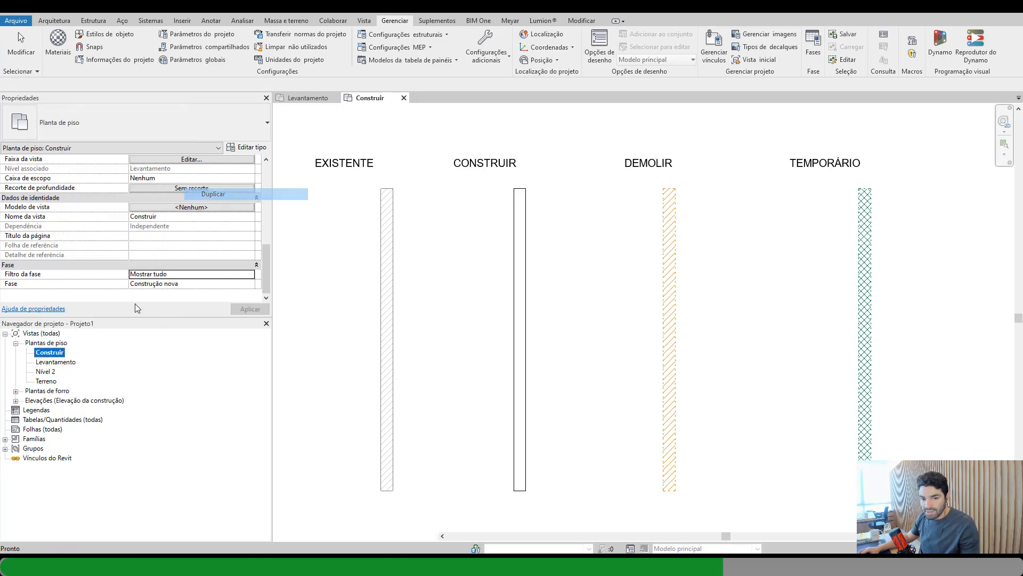
{"action": "right_click", "coordinate": [48, 362]}
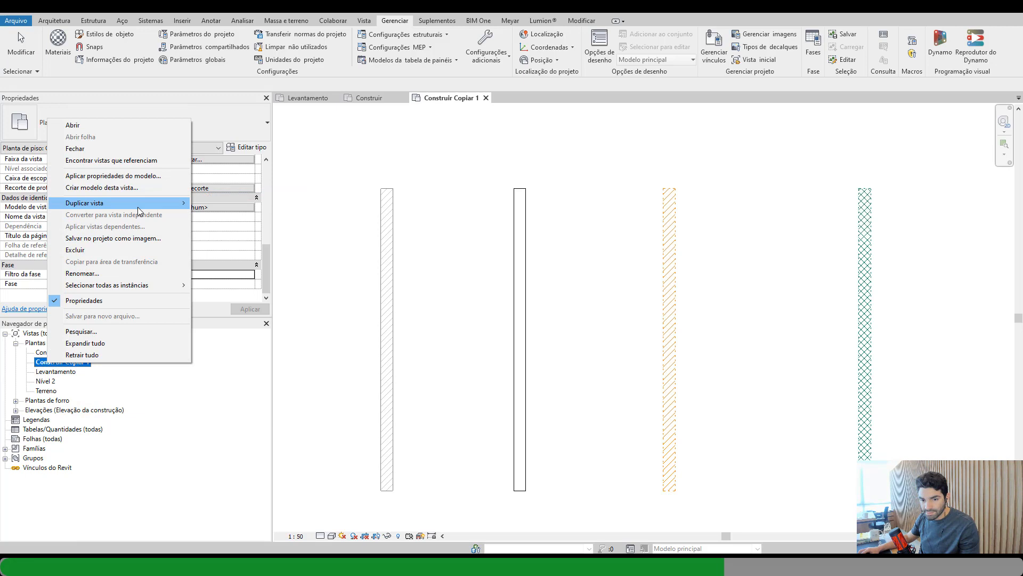
{"action": "left_click", "coordinate": [128, 272]}
{"action": "type", "text": "D"}
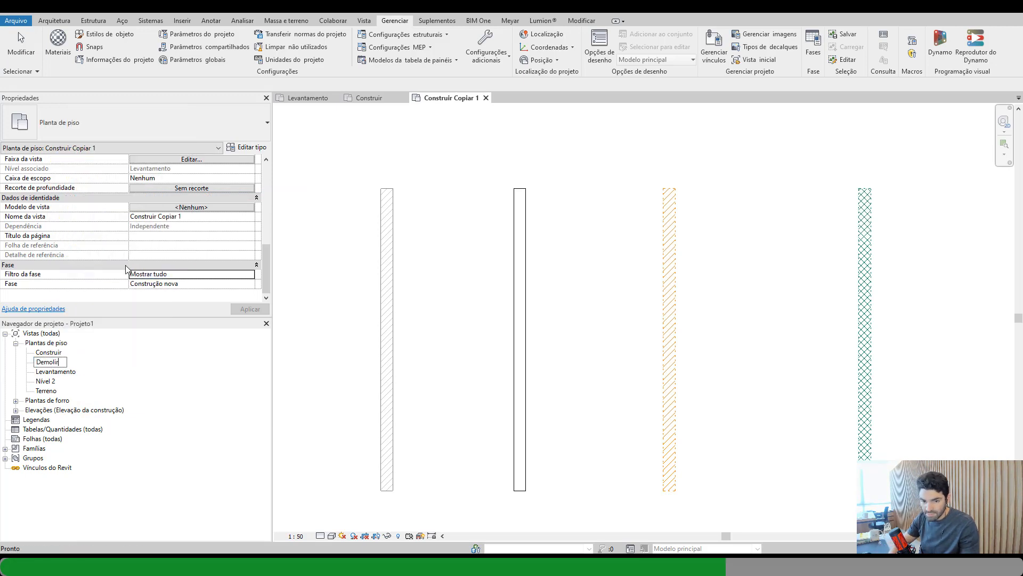
{"action": "type", "text": "emolir"}
{"action": "key", "text": "Return"}
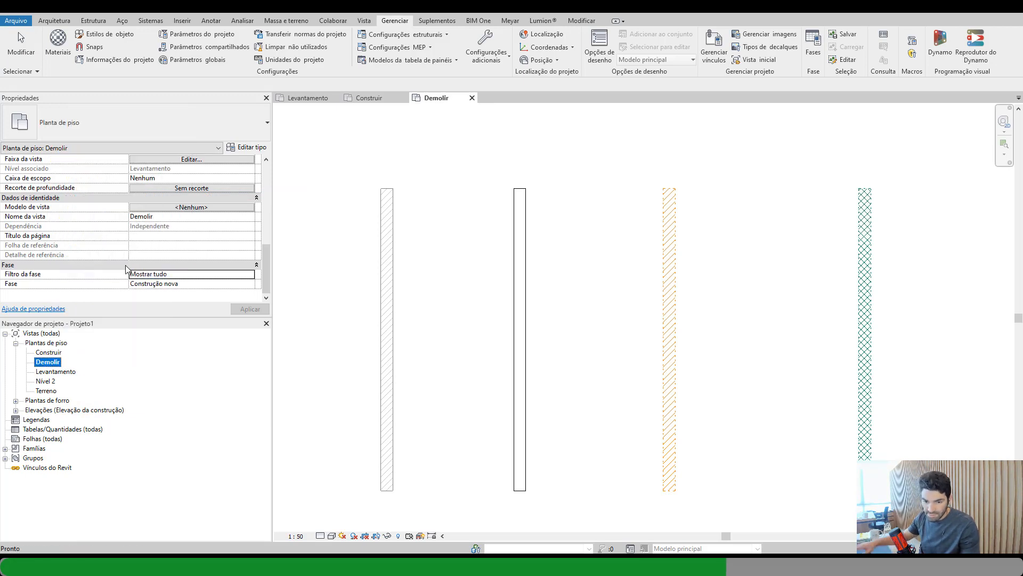
- Duplicate the Demolir floor plan without detailing and rename the copy to Projetar
{"action": "right_click", "coordinate": [59, 367]}
{"action": "mouse_move", "coordinate": [178, 203]}
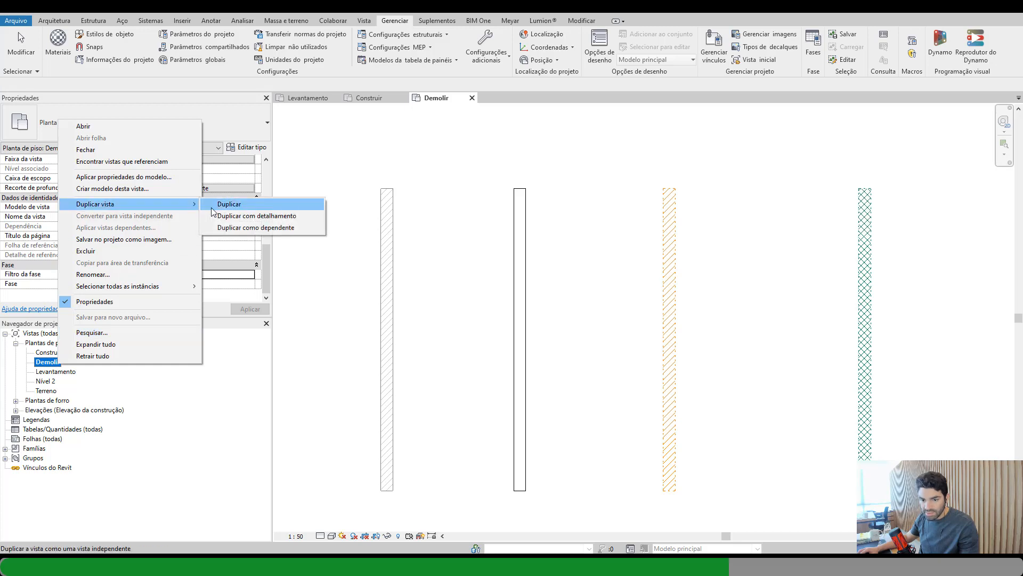
{"action": "left_click", "coordinate": [229, 203]}
{"action": "right_click", "coordinate": [58, 371]}
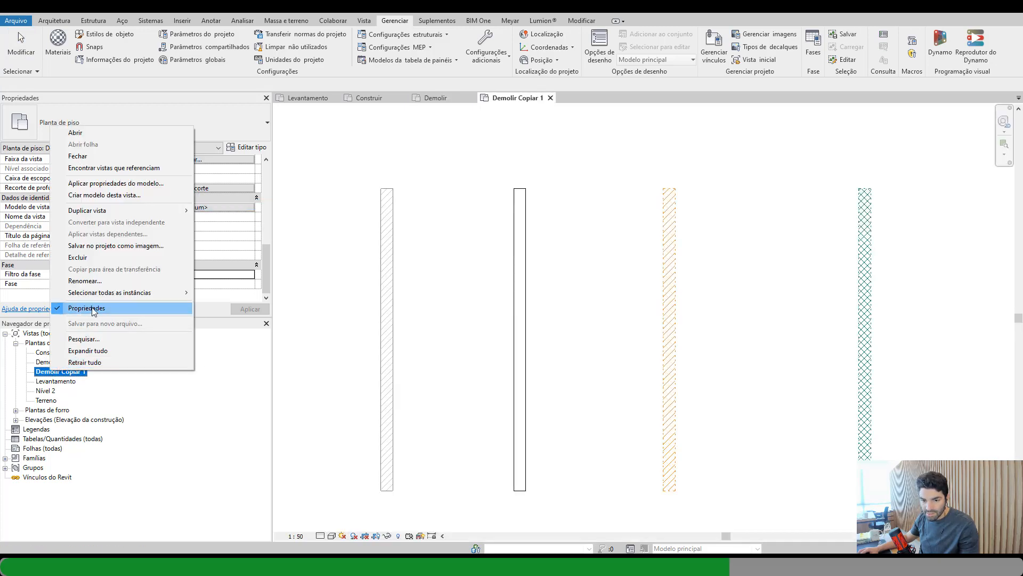
{"action": "left_click", "coordinate": [79, 281]}
{"action": "type", "text": "Projetar"}
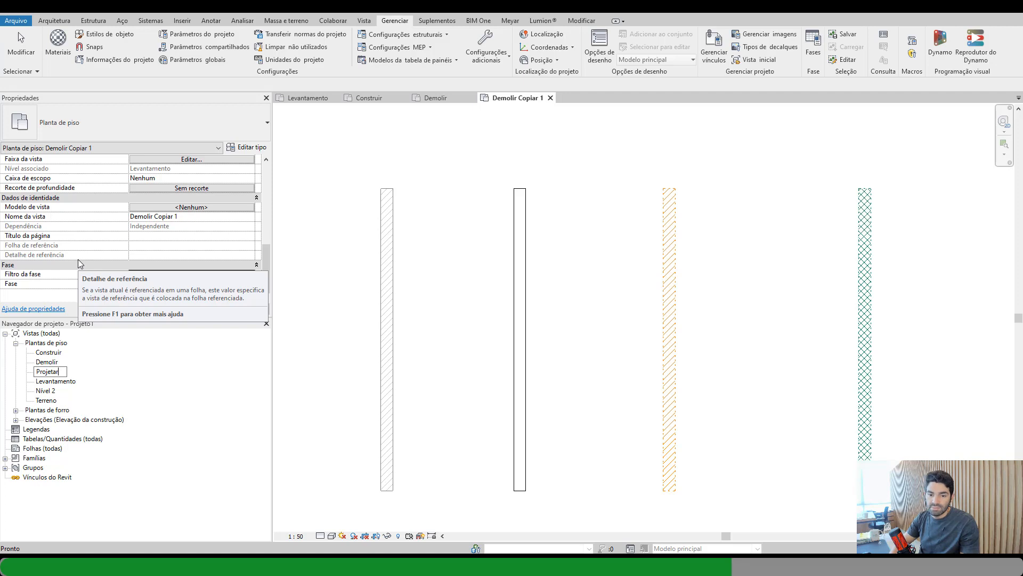
{"action": "key", "text": "Return"}
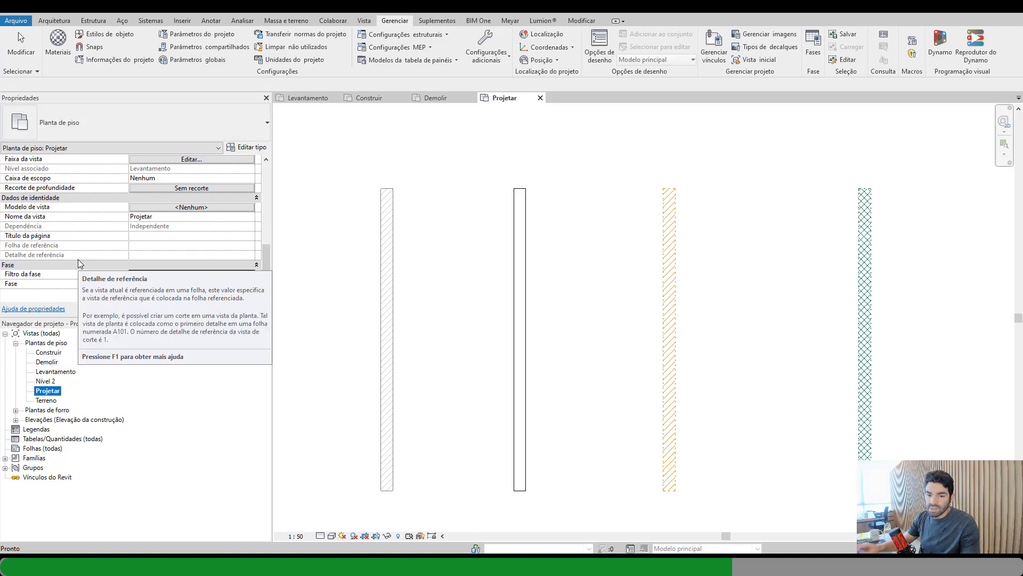
- Open the Levantamento floor plan and delete the unused Nível 2 floor plan view
{"action": "left_click", "coordinate": [47, 362]}
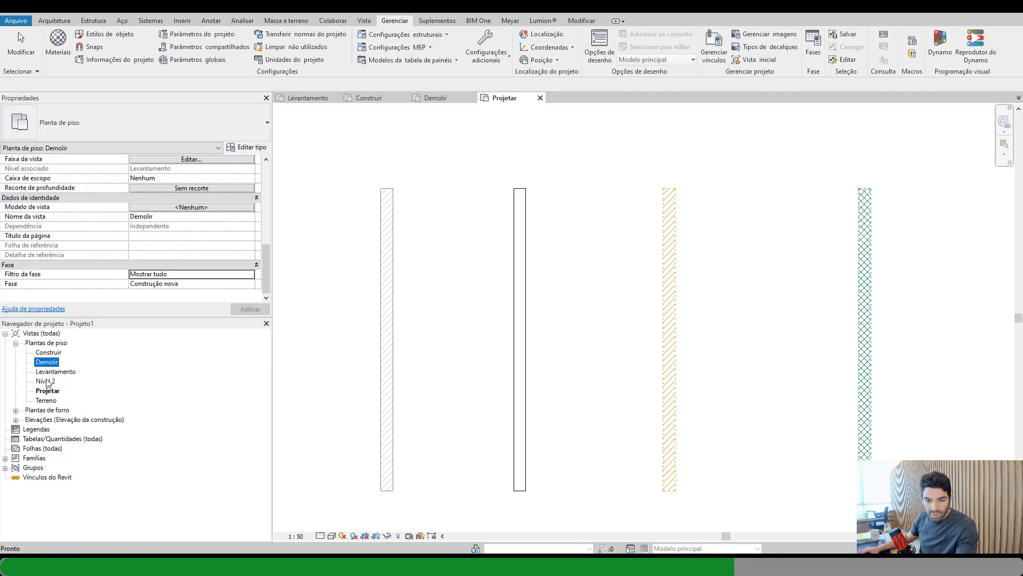
{"action": "double_click", "coordinate": [44, 373]}
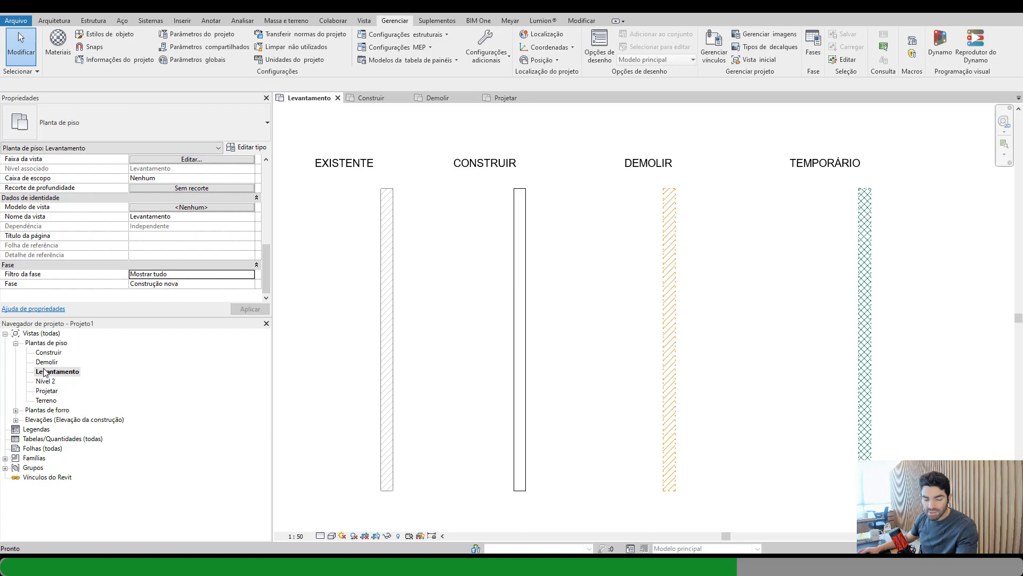
{"action": "left_click", "coordinate": [50, 380]}
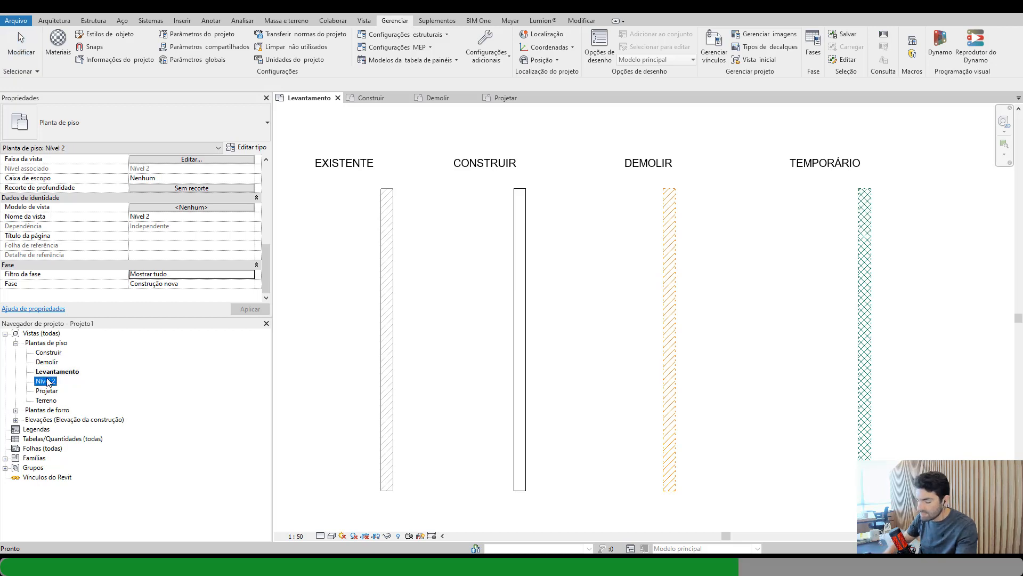
{"action": "key", "text": "Delete"}
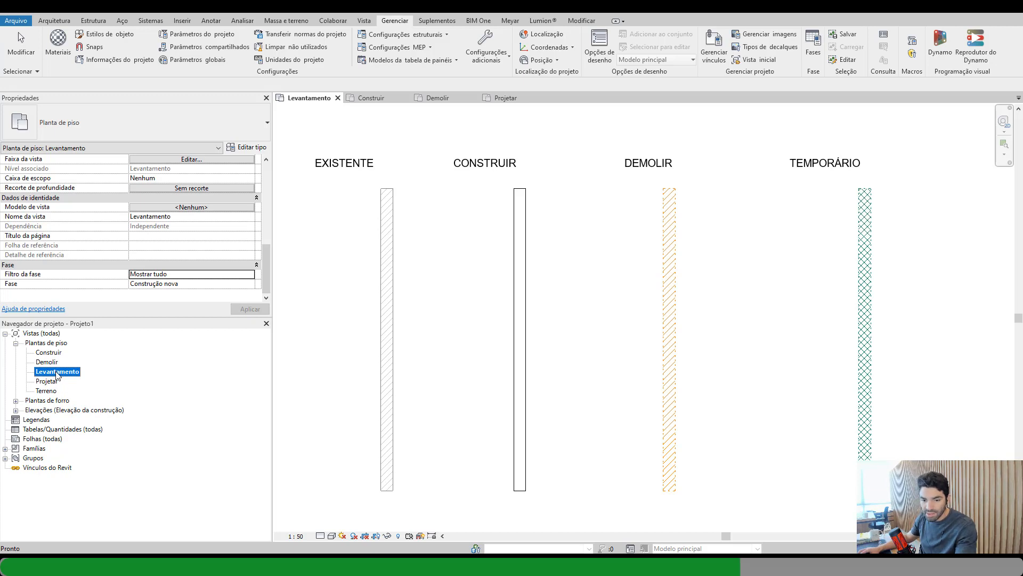
- Set the phase filter of the Levantamento floor plan to Existente
{"action": "left_click", "coordinate": [41, 375]}
{"action": "left_click", "coordinate": [71, 372]}
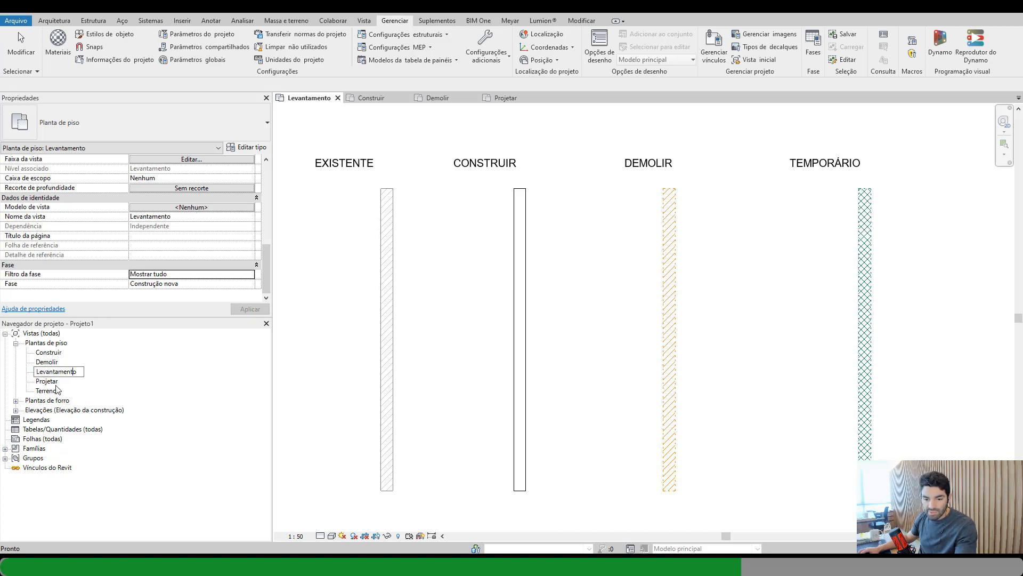
{"action": "left_click", "coordinate": [52, 382]}
{"action": "left_click", "coordinate": [56, 375]}
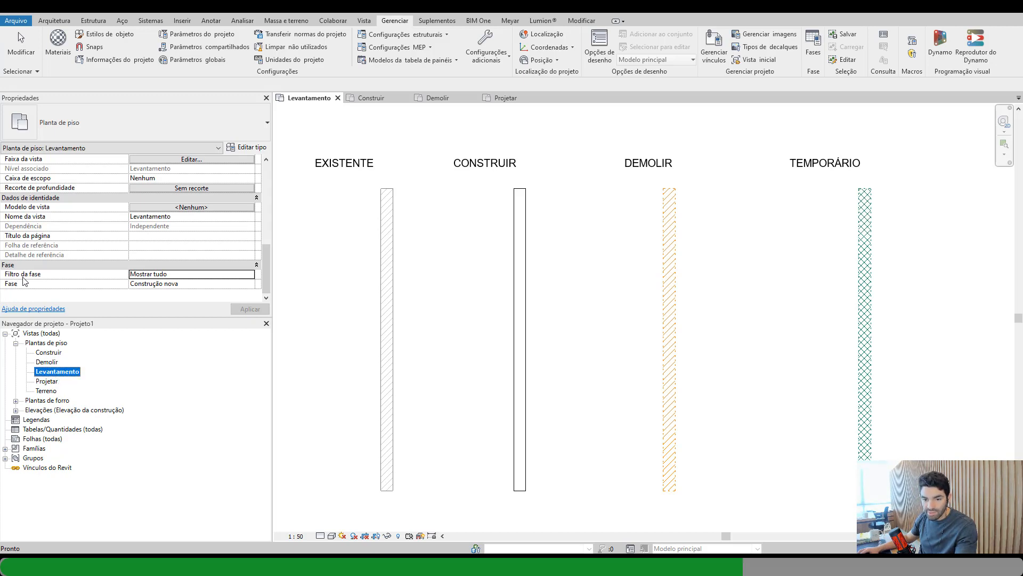
{"action": "left_click", "coordinate": [160, 274]}
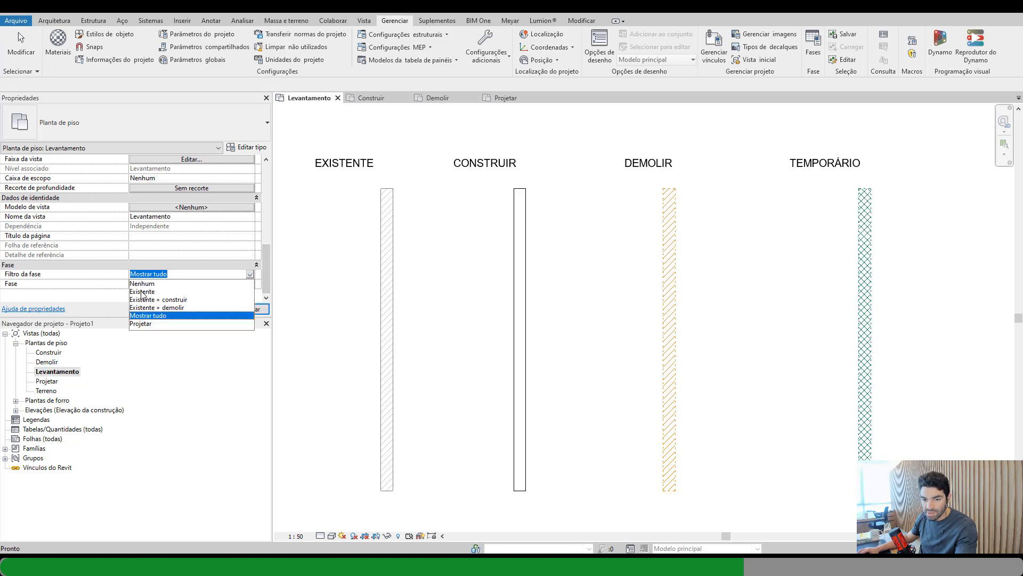
{"action": "left_click", "coordinate": [142, 292]}
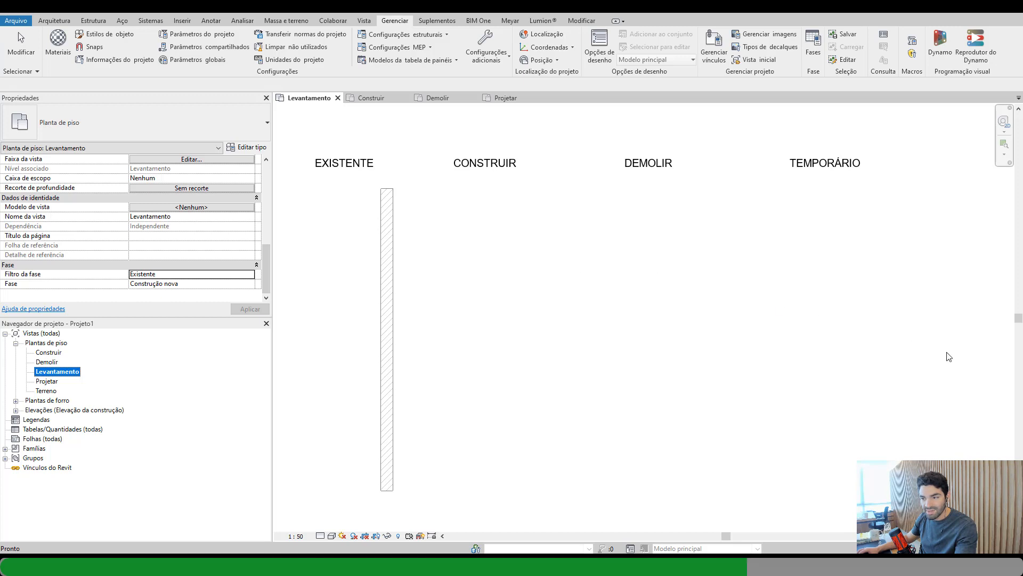
- Open the Construir floor plan and set its phase filter to Existente + construir
{"action": "double_click", "coordinate": [54, 356]}
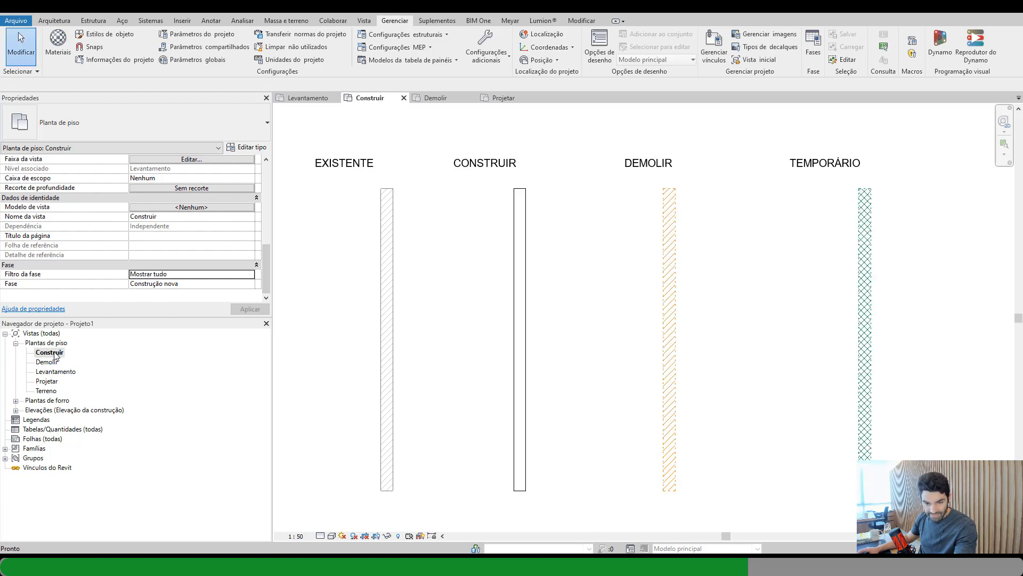
{"action": "left_click", "coordinate": [249, 275]}
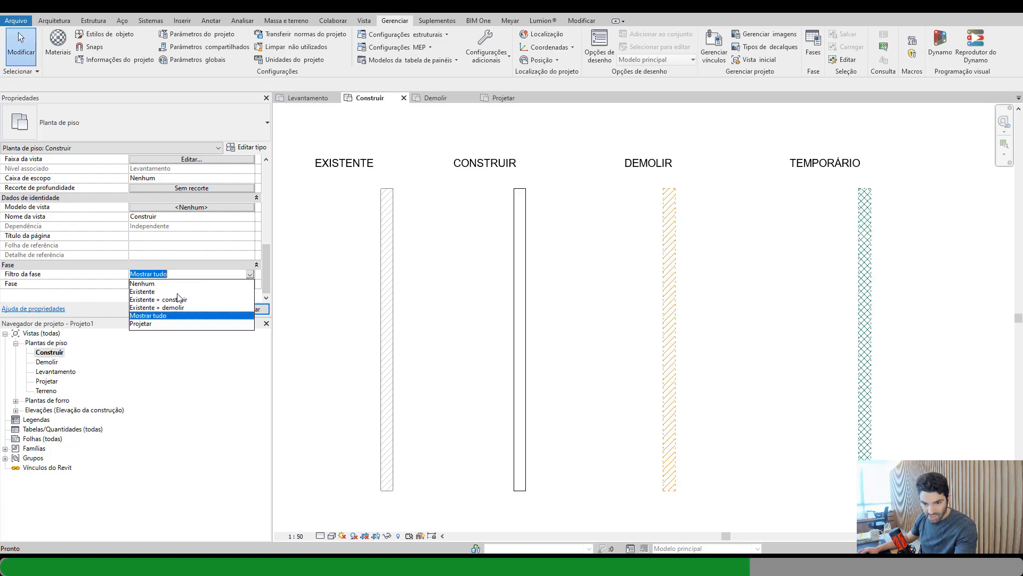
{"action": "left_click", "coordinate": [142, 300]}
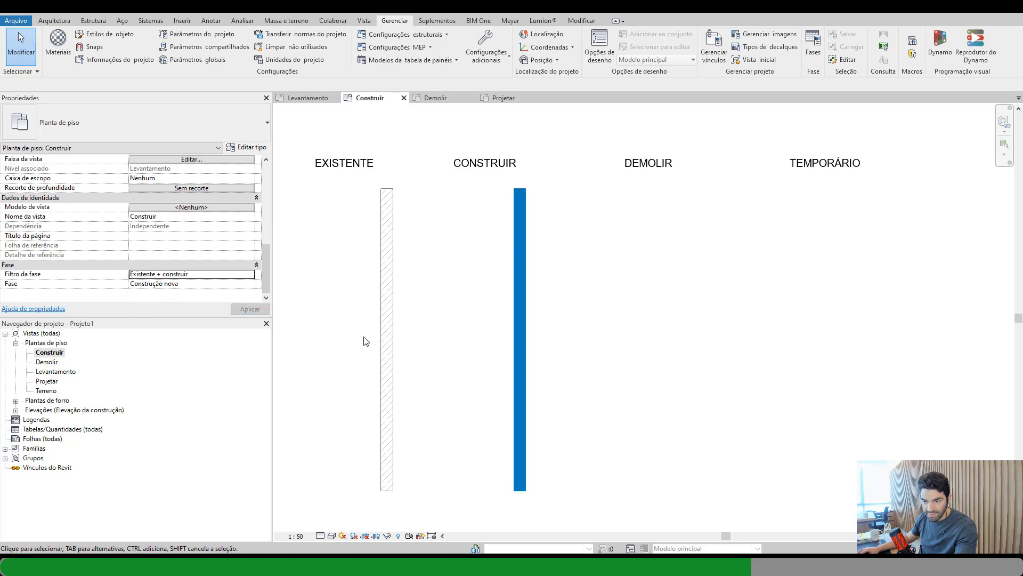
- Set the phase filter of the Demolir floor plan to Existente + demolir and open that view
{"action": "left_click", "coordinate": [54, 364]}
{"action": "left_click", "coordinate": [250, 275]}
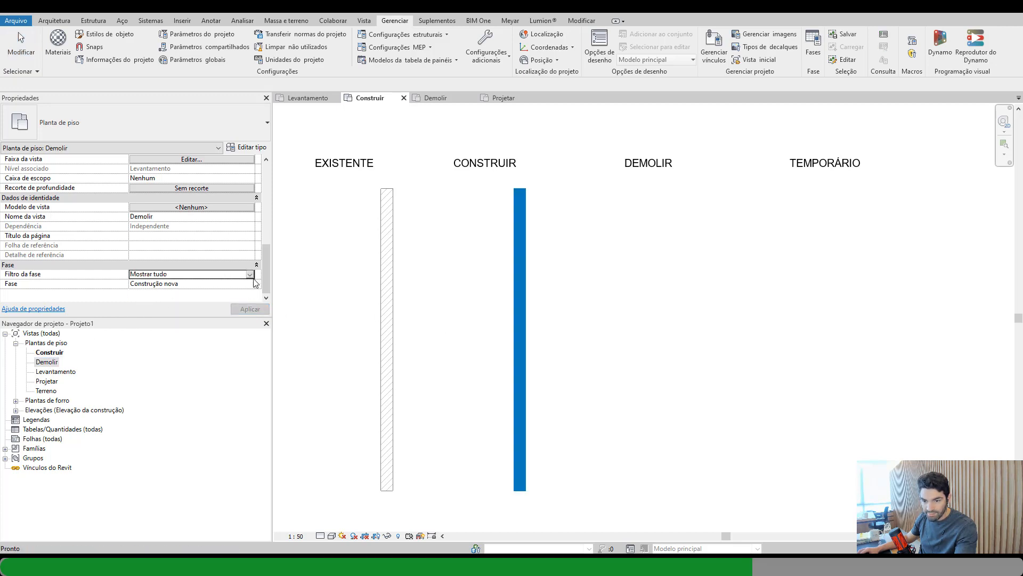
{"action": "left_click", "coordinate": [246, 275]}
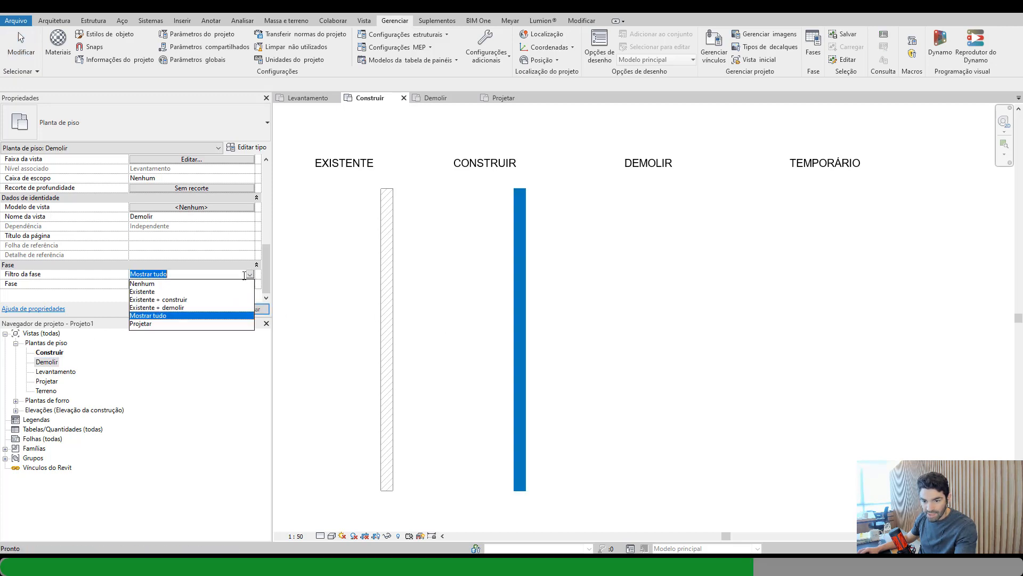
{"action": "left_click", "coordinate": [153, 308]}
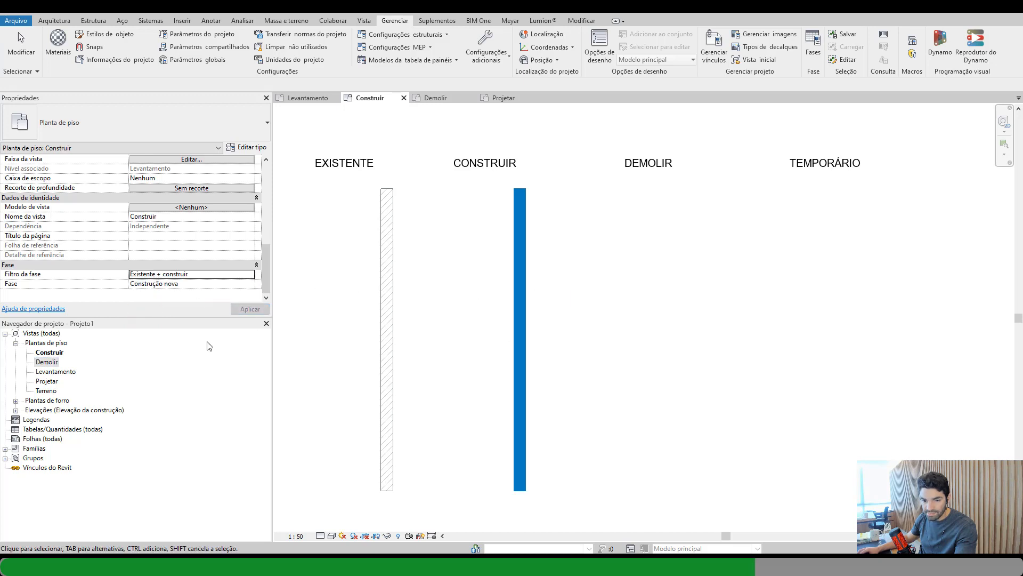
{"action": "double_click", "coordinate": [41, 362]}
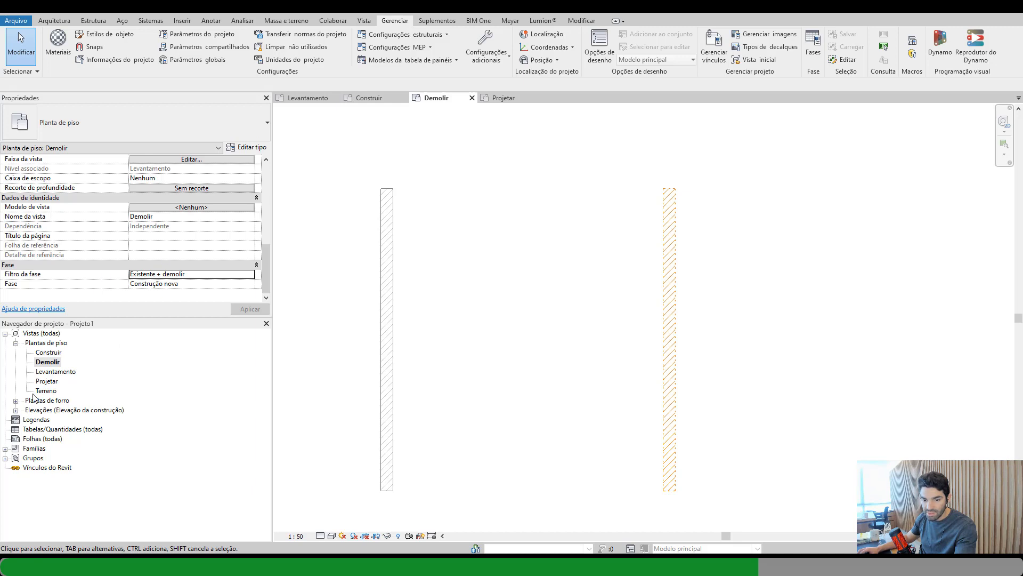
- Open the Projetar floor plan and set its phase filter to Projetar
{"action": "left_click", "coordinate": [56, 372]}
{"action": "left_click", "coordinate": [47, 381]}
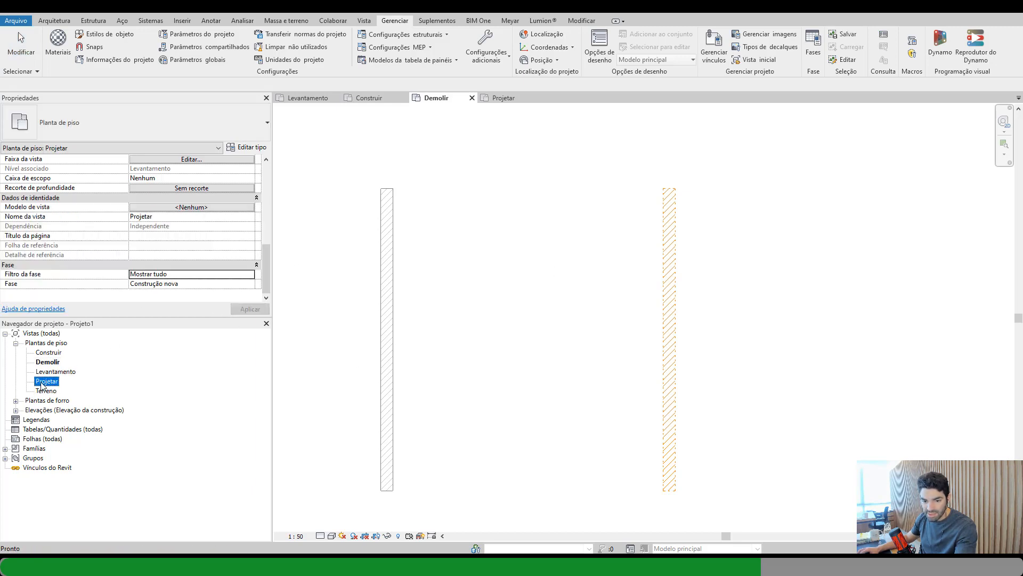
{"action": "double_click", "coordinate": [42, 382]}
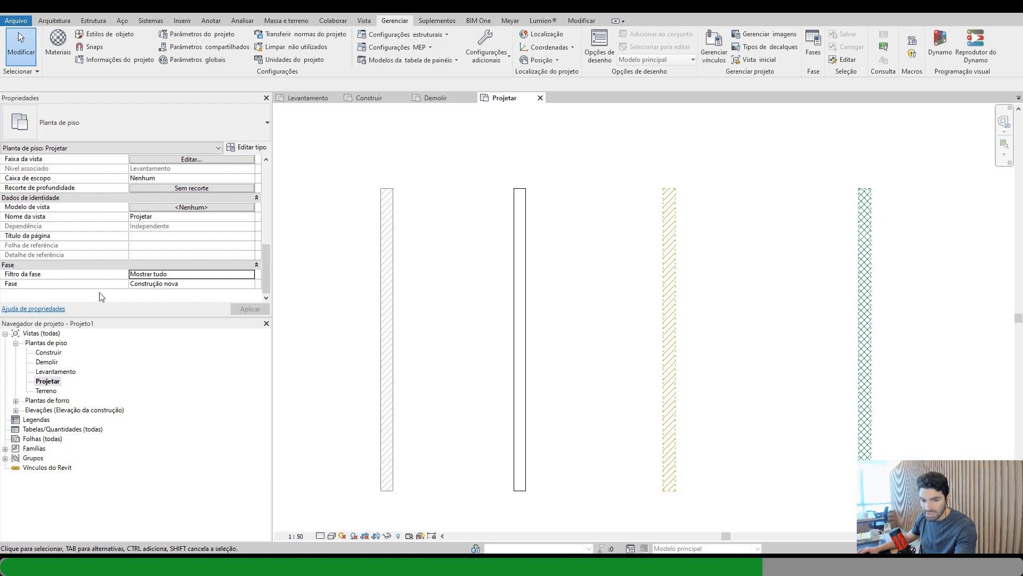
{"action": "left_click", "coordinate": [250, 274]}
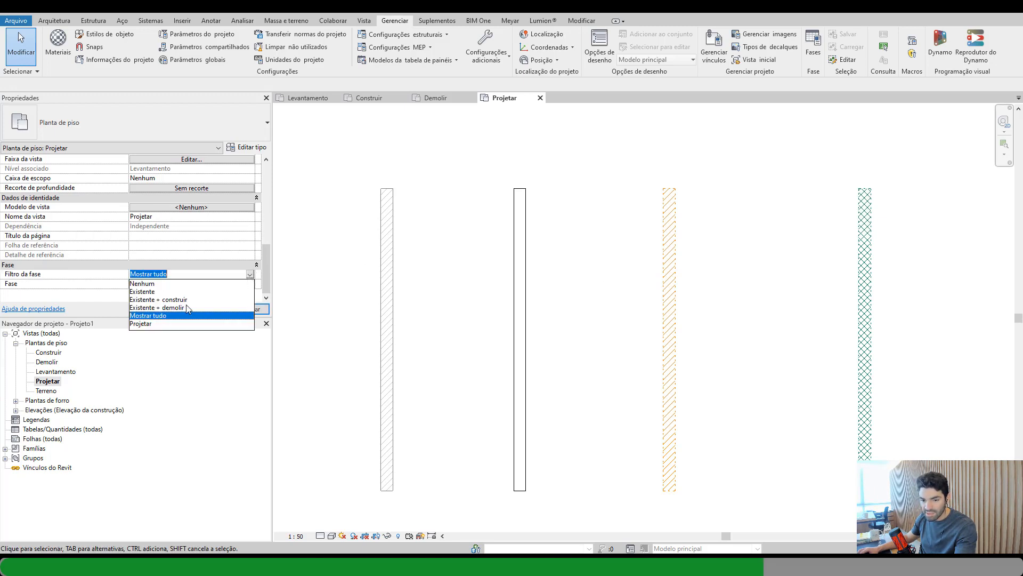
{"action": "left_click", "coordinate": [155, 323]}
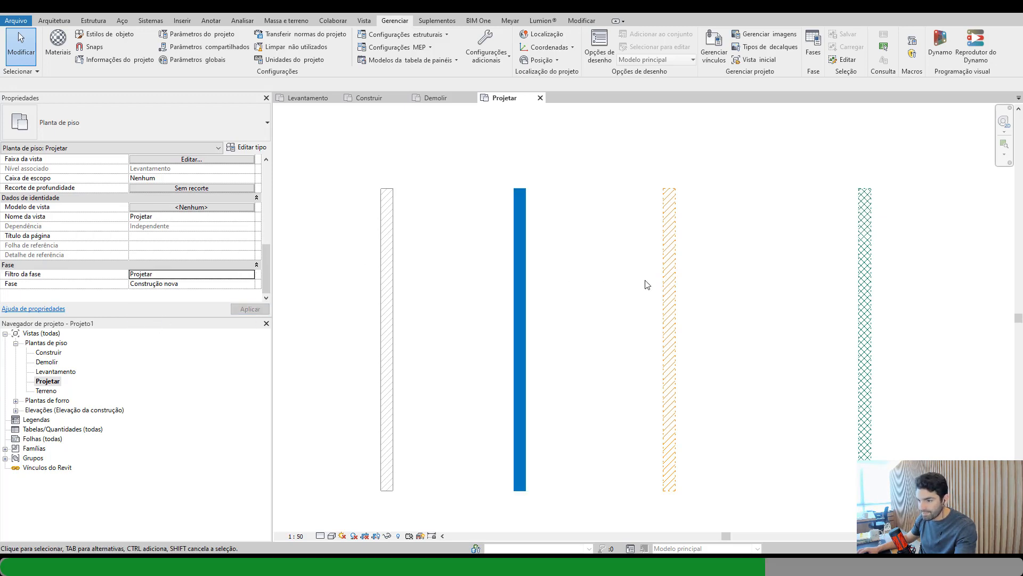
{"action": "scroll", "coordinate": [670, 334], "scroll_direction": "down", "scroll_amount": 2}
{"action": "middle_click_drag", "start_coordinate": [704, 437], "coordinate": [626, 436]}
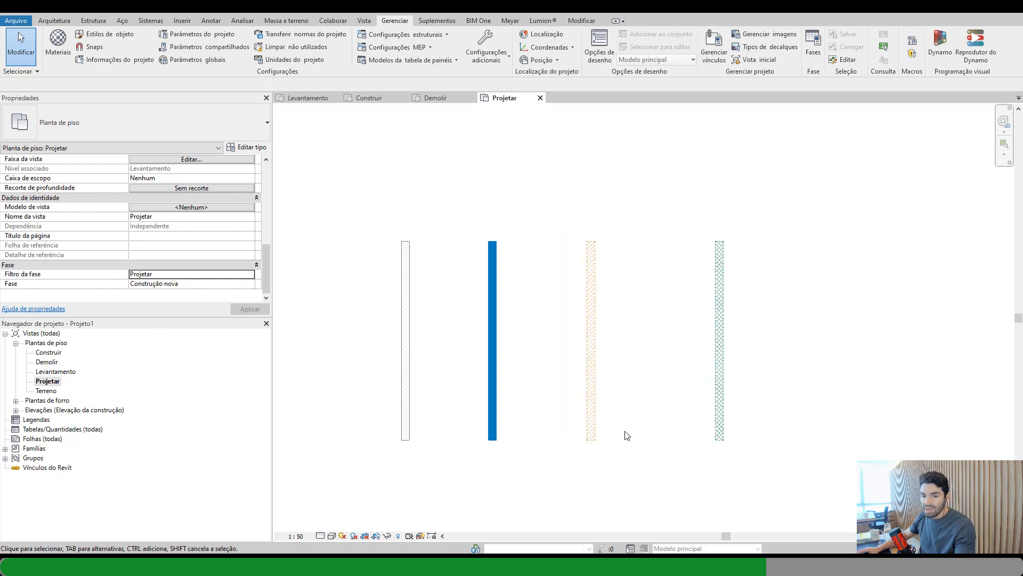
- In the Levantamento floor plan, draw a horizontal wall about 2900 mm long from the upper end of the existing wall
{"action": "double_click", "coordinate": [51, 372]}
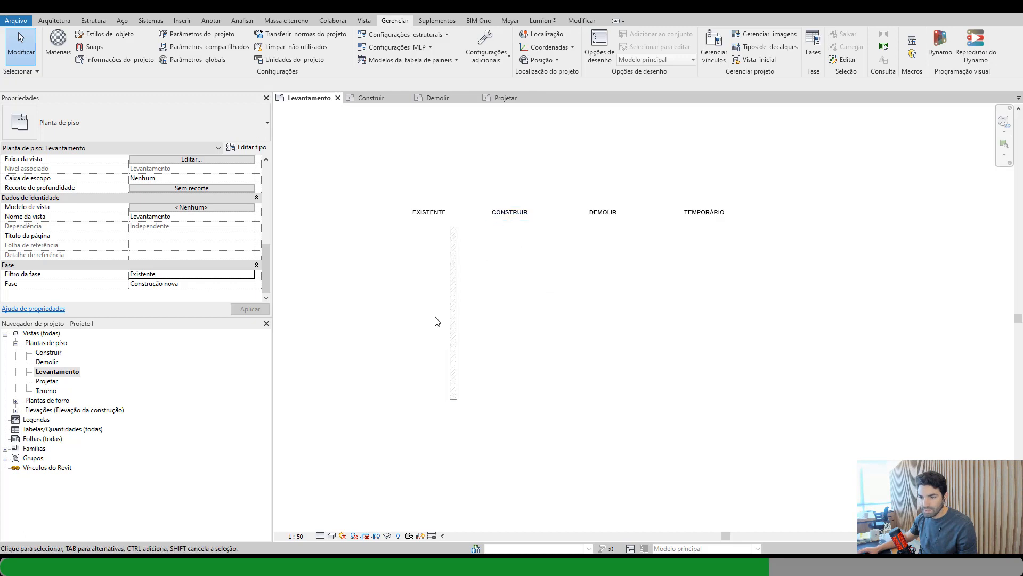
{"action": "left_click", "coordinate": [454, 281]}
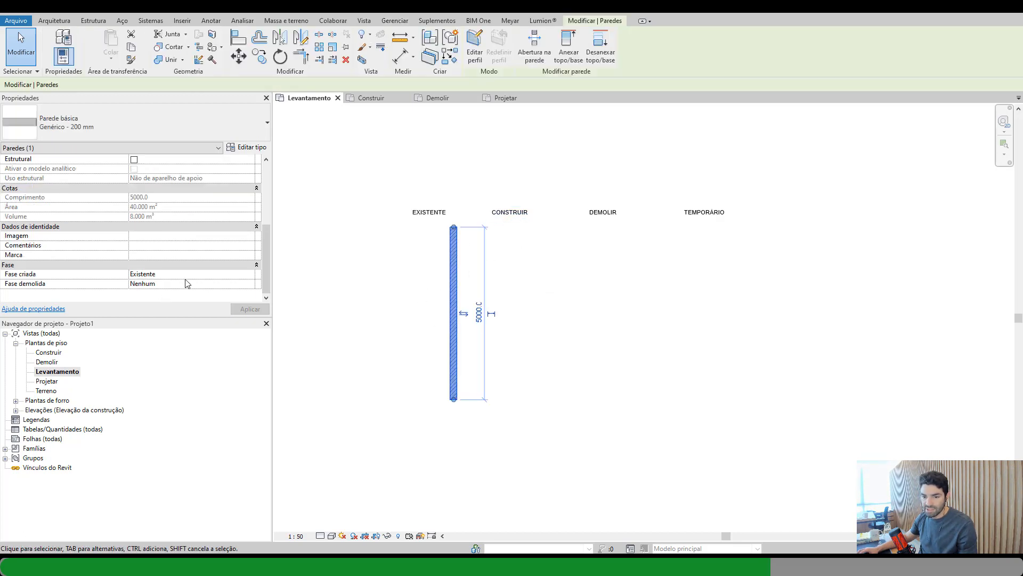
{"action": "key", "text": "w"}
{"action": "key", "text": "a"}
{"action": "left_click", "coordinate": [454, 226]}
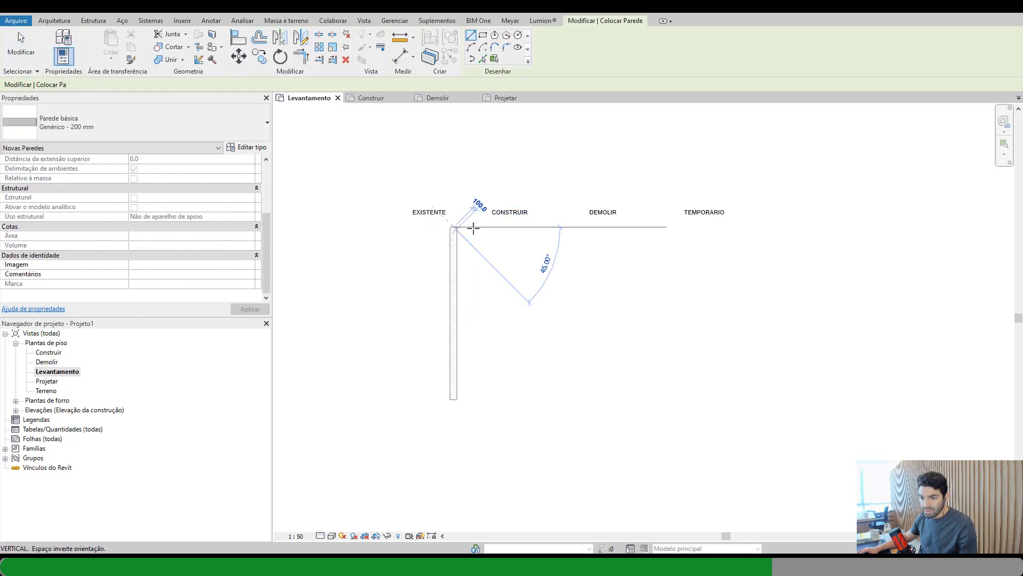
{"action": "left_click", "coordinate": [554, 229]}
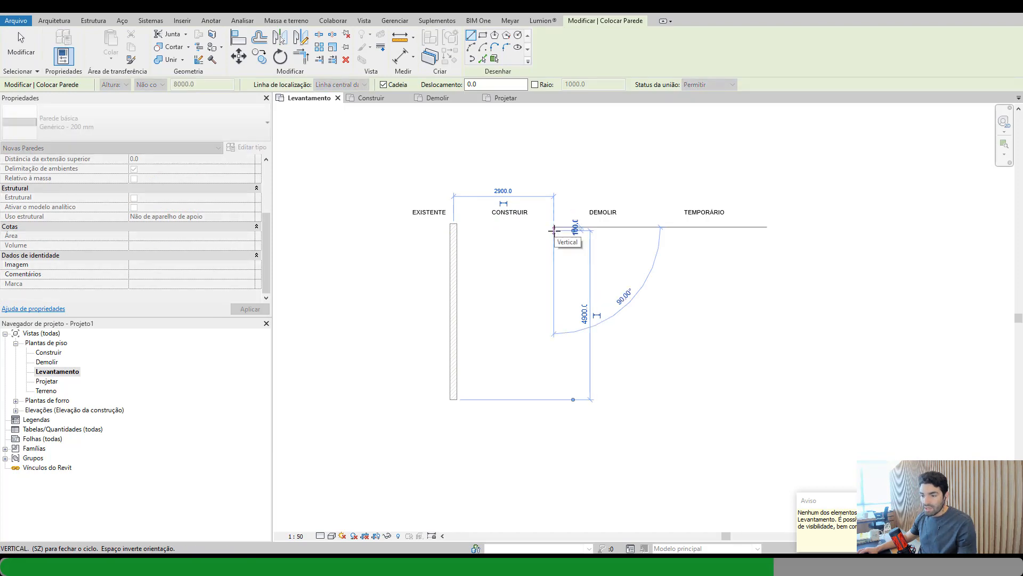
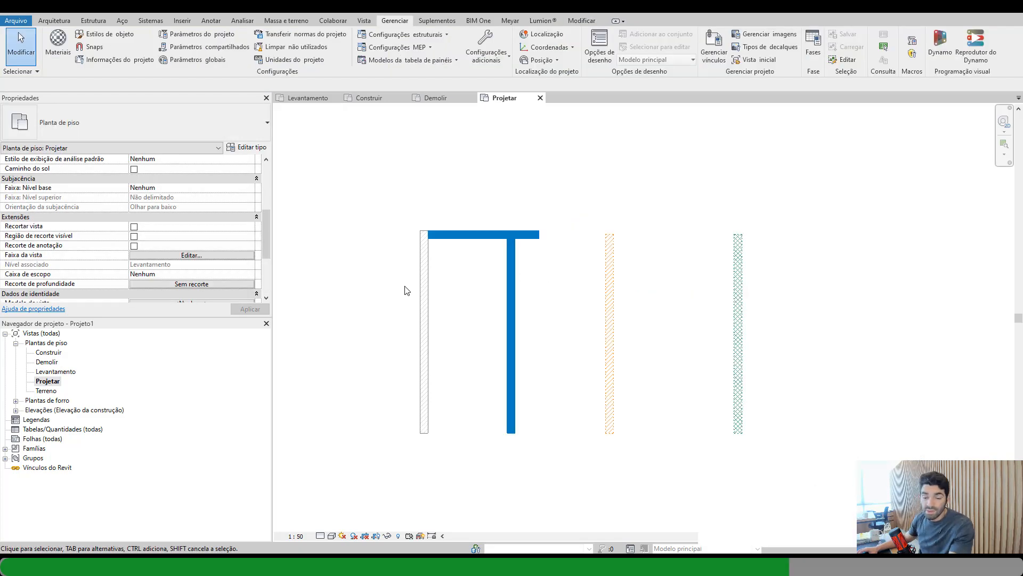
- In Projetar, draw walls from the horizontal wall's free end down 5000 mm and back to the existing wall's lower end, closing a rectangle
{"action": "left_click", "coordinate": [50, 382]}
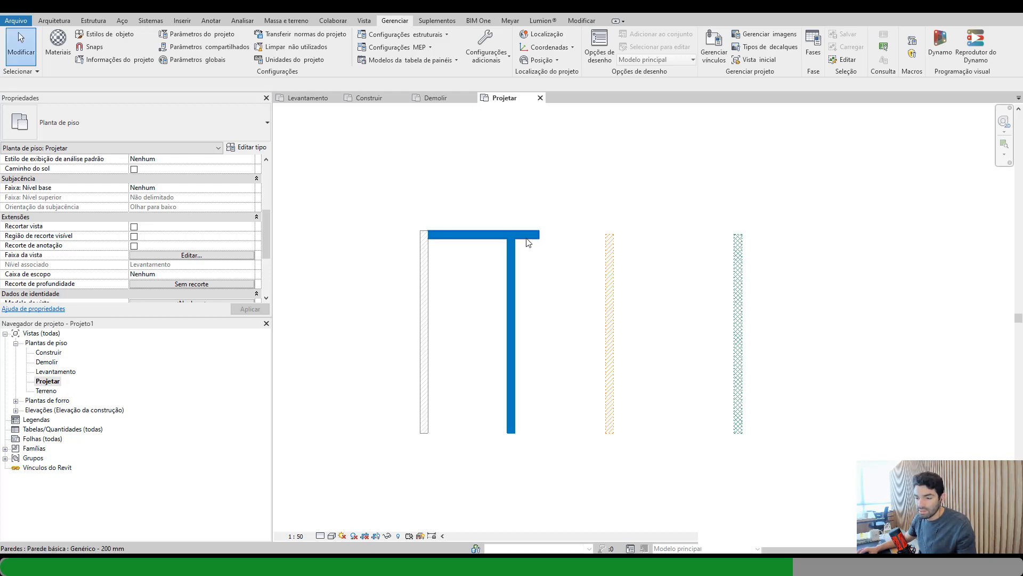
{"action": "key", "text": "w"}
{"action": "key", "text": "a"}
{"action": "left_click", "coordinate": [567, 235]}
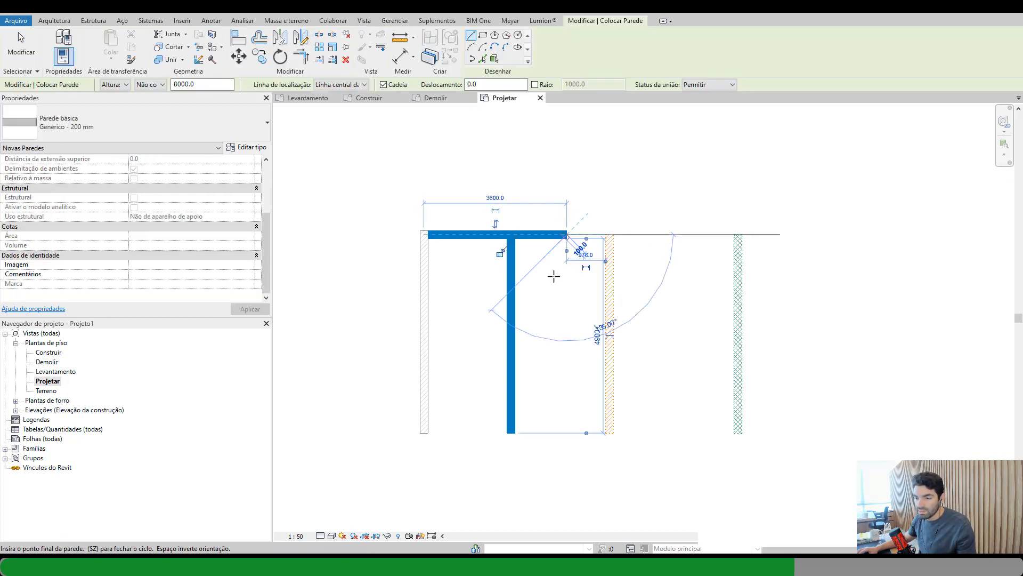
{"action": "left_click", "coordinate": [564, 433]}
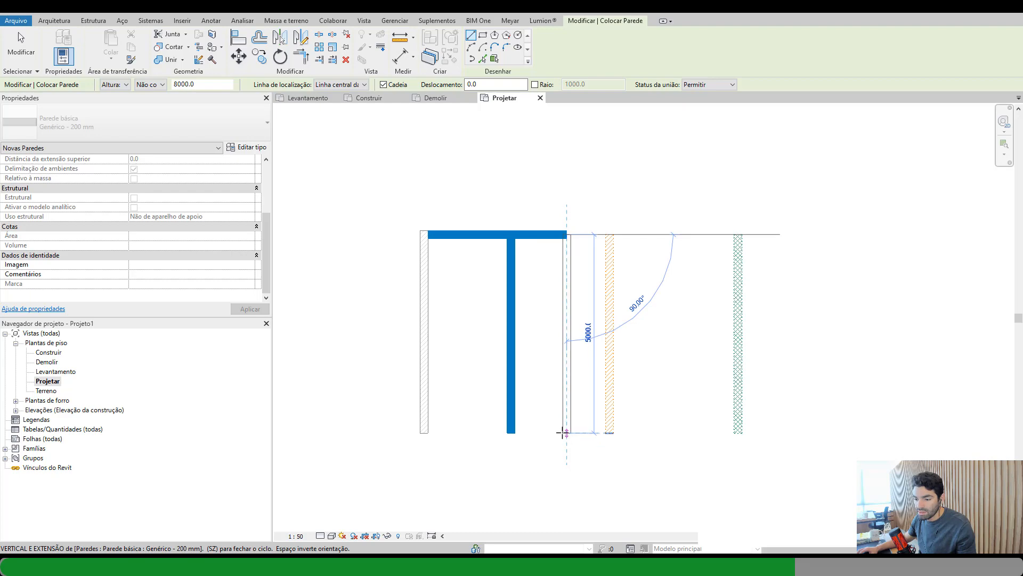
{"action": "left_click", "coordinate": [423, 432]}
{"action": "key", "text": "Escape"}
{"action": "key", "text": "Escape"}
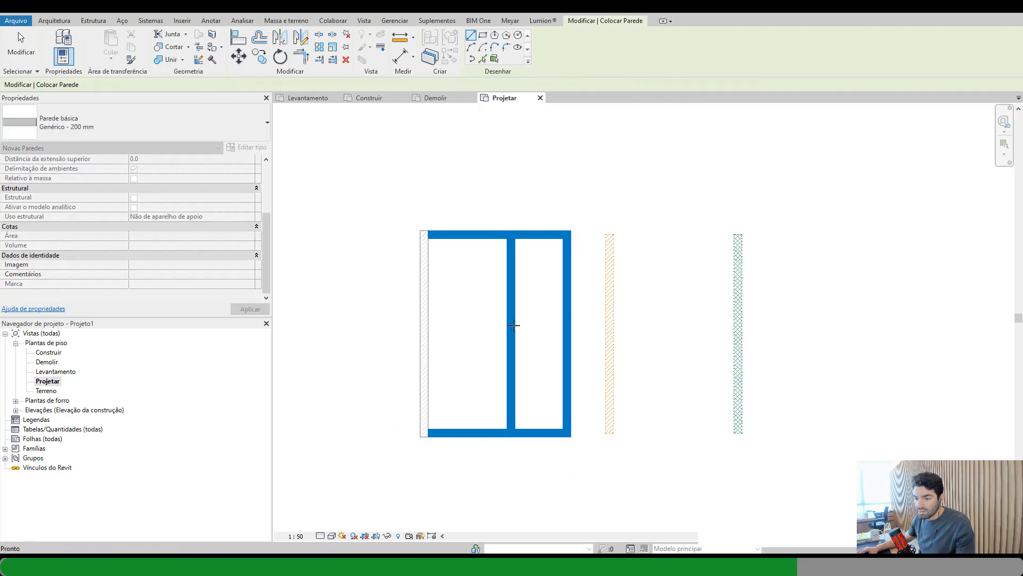
- Set the created phase of the rectangle's upper, lower and right walls to Existente
{"action": "left_click", "coordinate": [476, 243]}
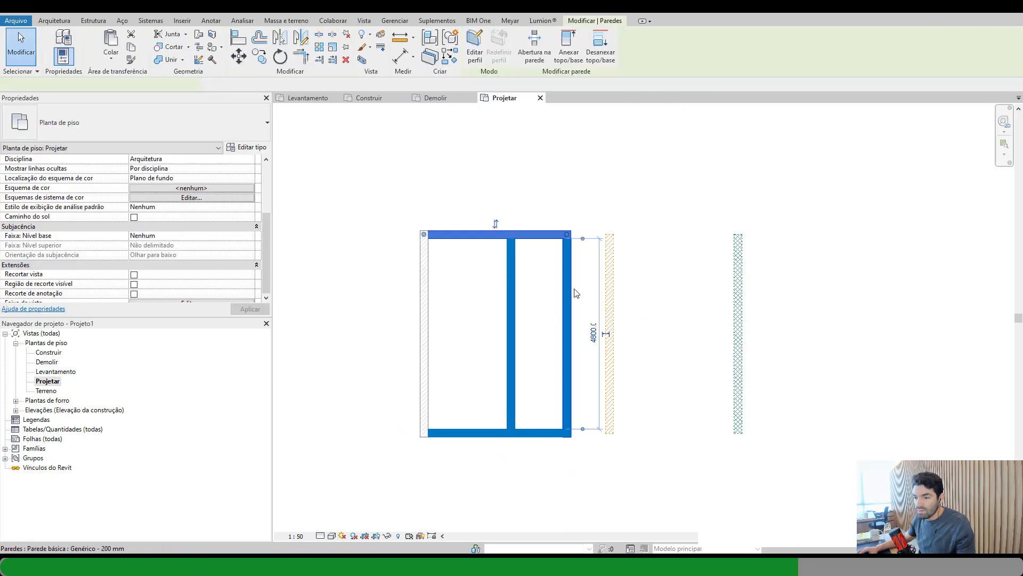
{"action": "left_click", "coordinate": [538, 431], "text": "ctrl"}
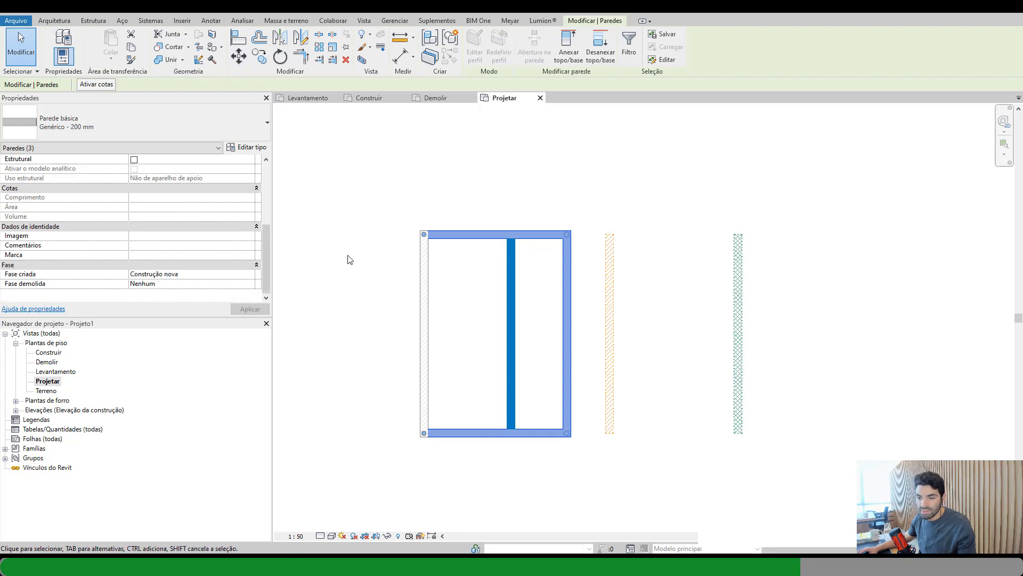
{"action": "left_click", "coordinate": [234, 274]}
{"action": "left_click", "coordinate": [219, 281]}
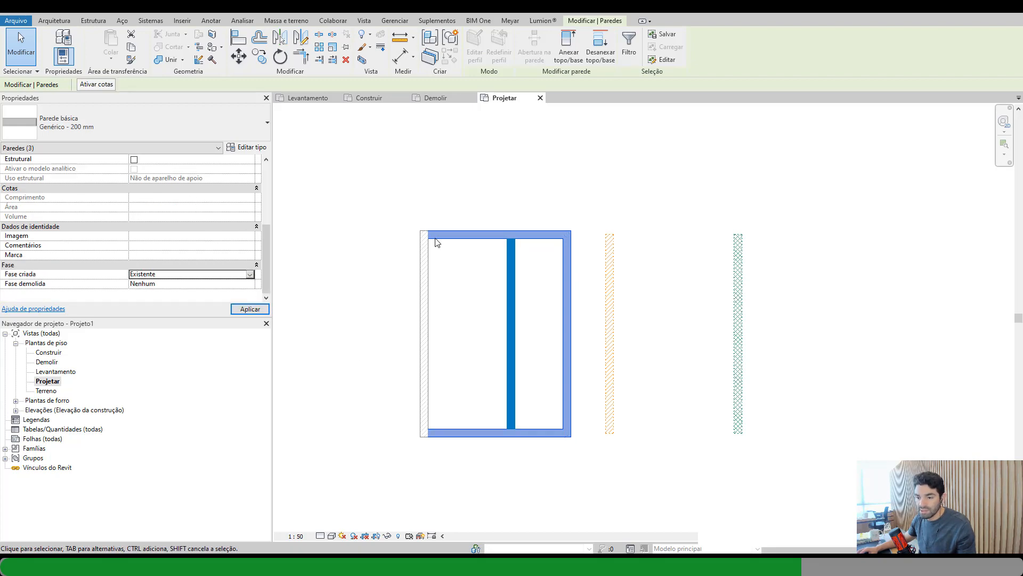
{"action": "left_click", "coordinate": [732, 399]}
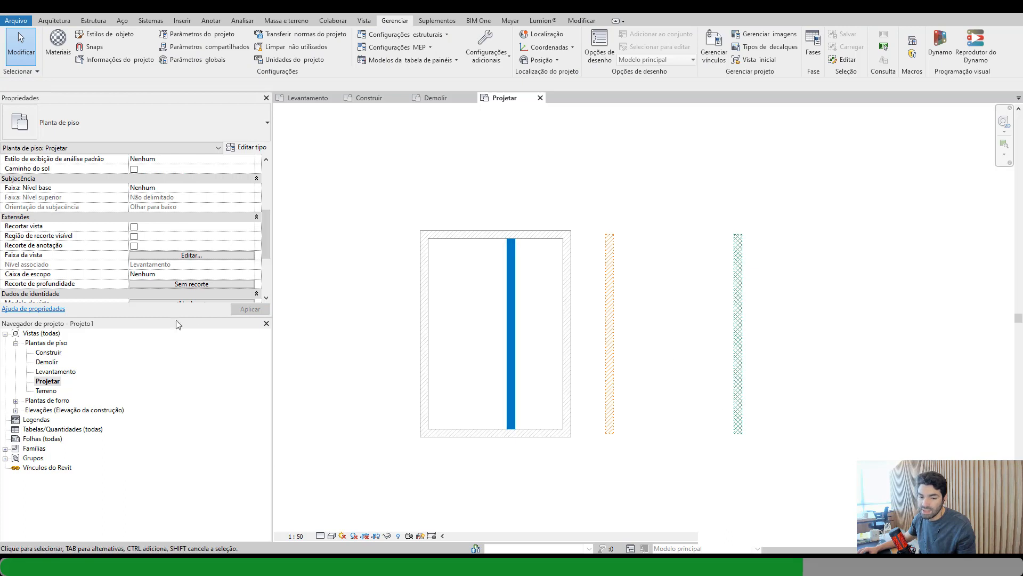
- Open the Levantamento floor plan and delete the four text labels above the walls
{"action": "double_click", "coordinate": [62, 371]}
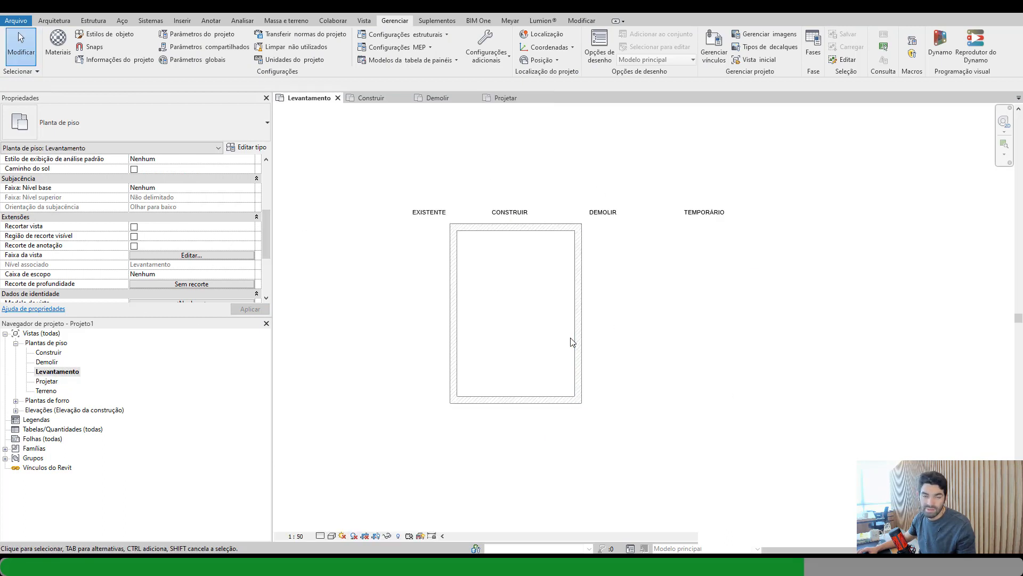
{"action": "left_click_drag", "start_coordinate": [773, 189], "coordinate": [402, 218]}
{"action": "key", "text": "Delete"}
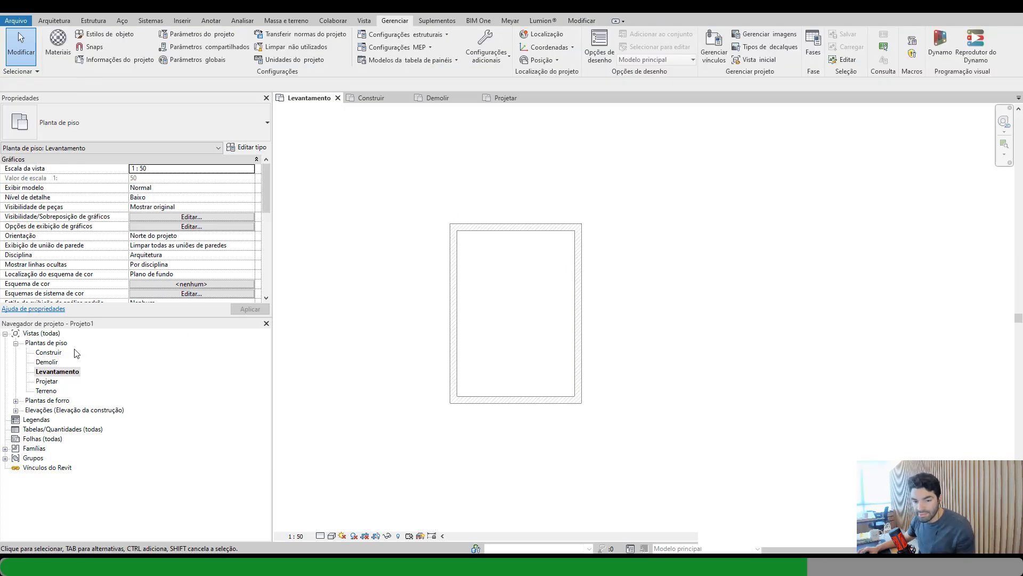
- In the Projetar floor plan, draw a vertical wall between the rectangle's left wall and the blue inner wall, spanning its full height
{"action": "double_click", "coordinate": [46, 381]}
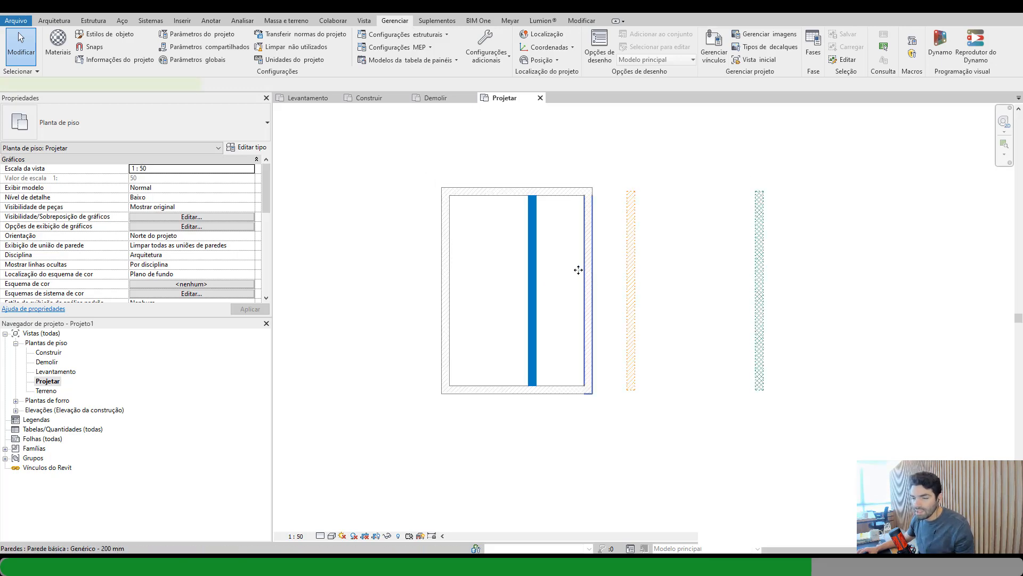
{"action": "left_click", "coordinate": [588, 280]}
{"action": "key", "text": "w"}
{"action": "key", "text": "a"}
{"action": "left_click", "coordinate": [489, 195]}
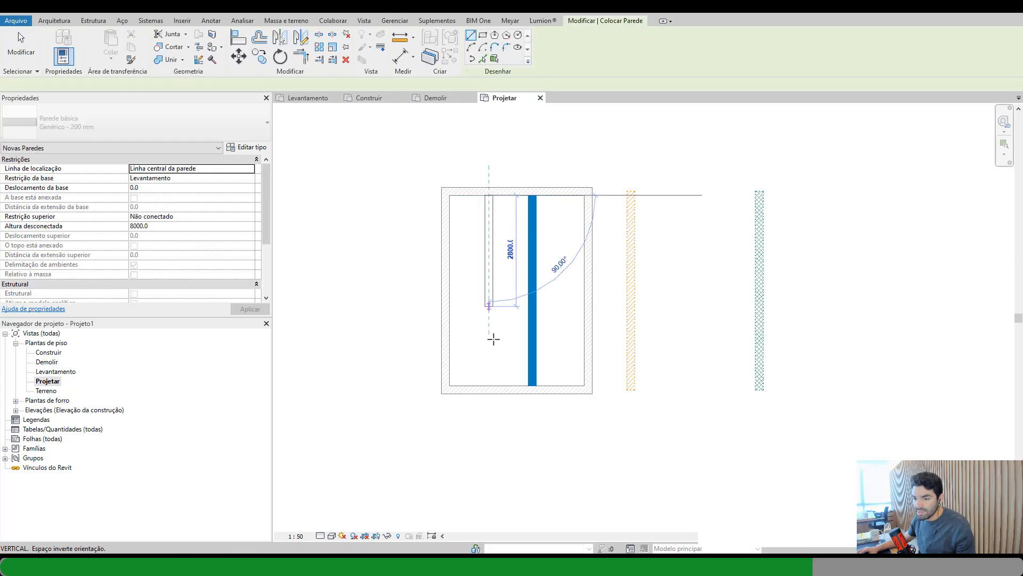
{"action": "left_click", "coordinate": [486, 385]}
{"action": "key", "text": "Escape"}
{"action": "key", "text": "Escape"}
- Set the created phase of the new vertical inner wall to Existente
{"action": "left_click", "coordinate": [487, 258]}
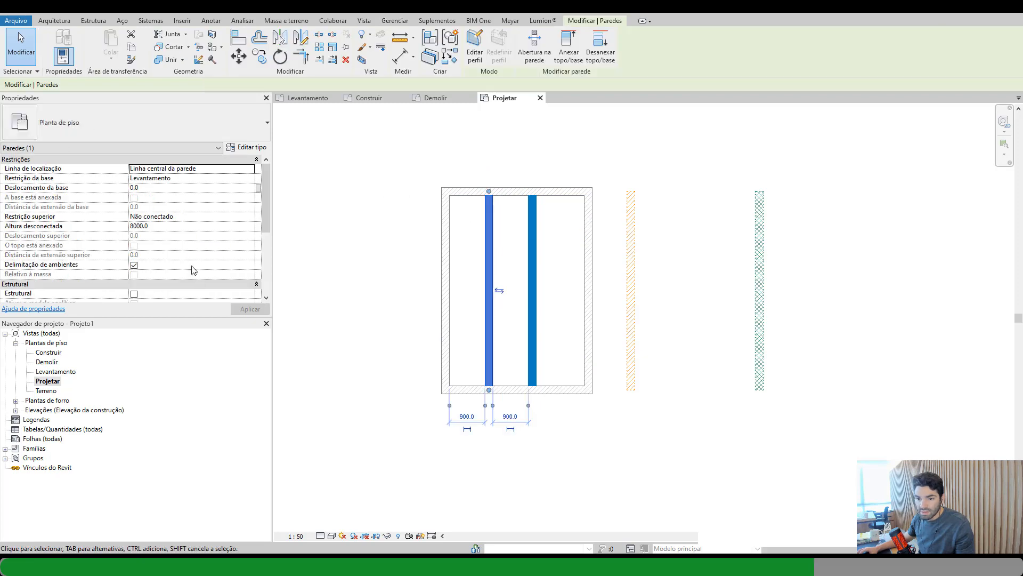
{"action": "scroll", "coordinate": [229, 290], "scroll_direction": "down", "scroll_amount": 2}
{"action": "scroll", "coordinate": [239, 287], "scroll_direction": "down", "scroll_amount": 3}
{"action": "left_click", "coordinate": [250, 275]}
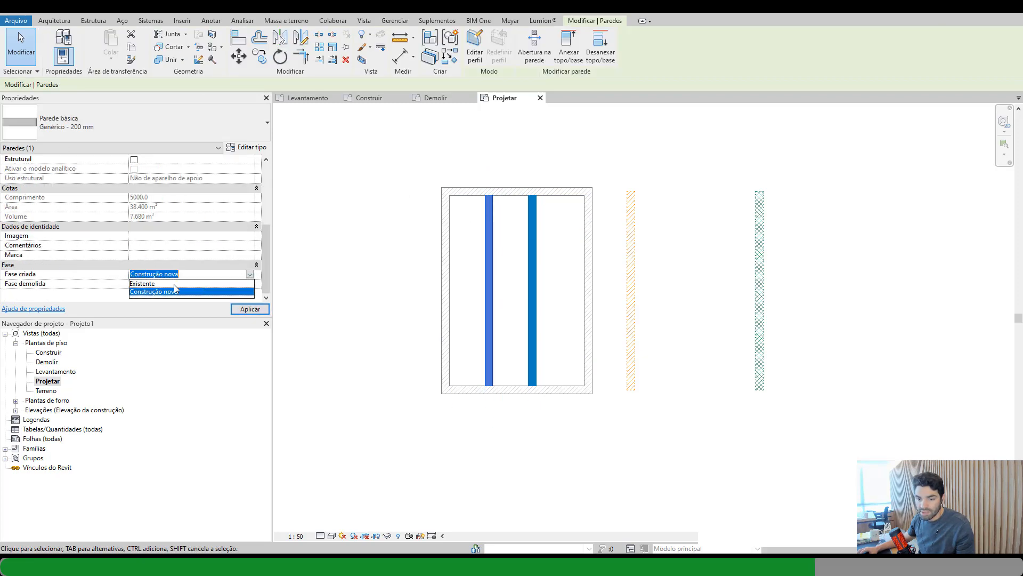
{"action": "left_click", "coordinate": [173, 284]}
- Move the blue new-construction wall toward the rectangle's right wall and shorten it from below to about 2000 mm
{"action": "left_click", "coordinate": [532, 315]}
{"action": "left_click_drag", "start_coordinate": [534, 319], "coordinate": [551, 341]}
{"action": "left_click_drag", "start_coordinate": [548, 390], "coordinate": [546, 272]}
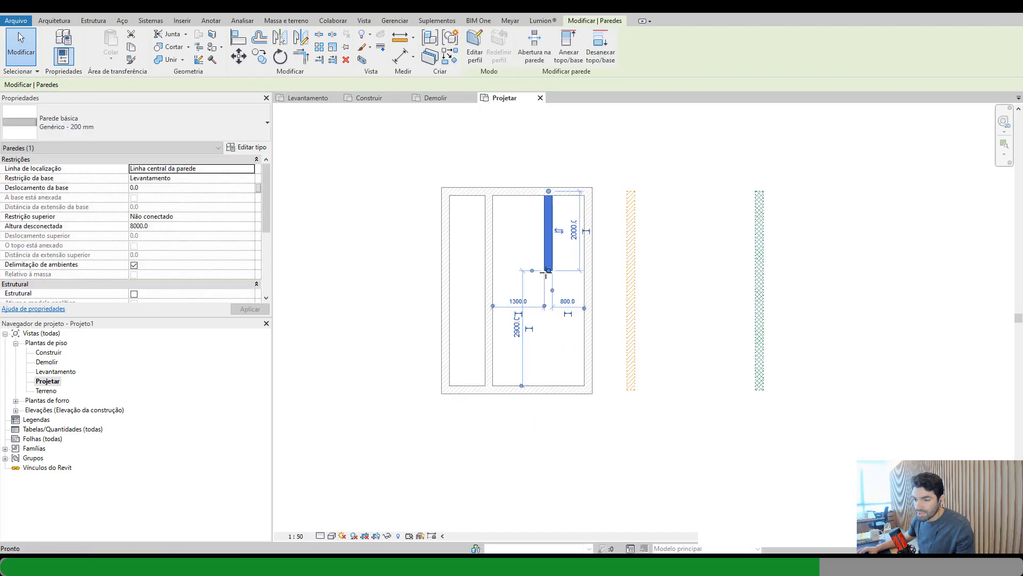
- Draw a horizontal wall from the shortened wall's lower end to the rectangle's right wall, enclosing the upper corner
{"action": "key", "text": "w"}
{"action": "key", "text": "a"}
{"action": "left_click", "coordinate": [549, 272]}
{"action": "left_click", "coordinate": [585, 272]}
{"action": "key", "text": "Escape"}
{"action": "key", "text": "Escape"}
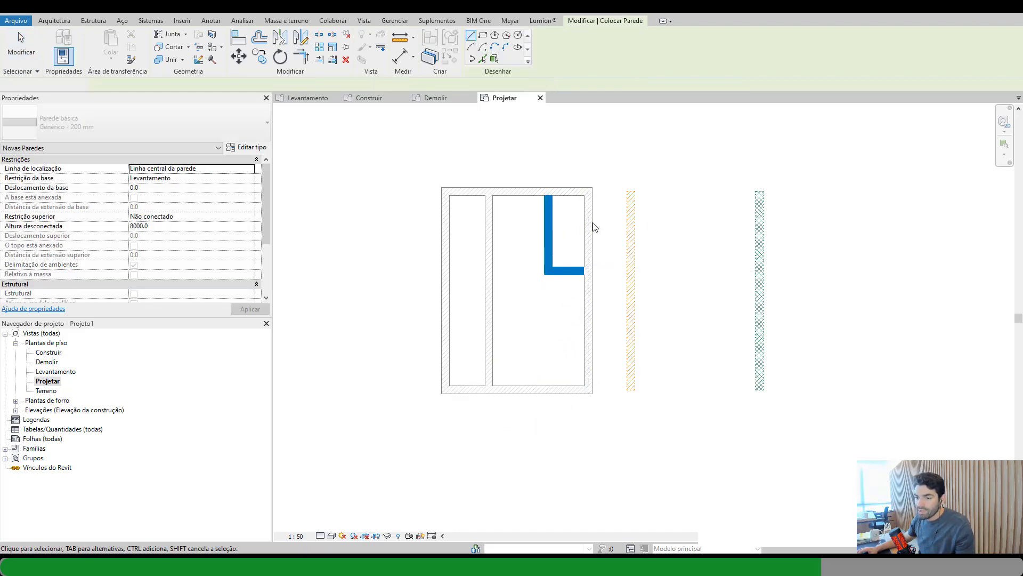
- Nudge the existing vertical inner wall to the right, toward the small corner room
{"action": "middle_click_drag", "start_coordinate": [593, 223], "coordinate": [650, 224]}
{"action": "left_click", "coordinate": [547, 260]}
{"action": "key", "text": "Right"}
{"action": "key", "text": "Right"}
{"action": "key", "text": "Right"}
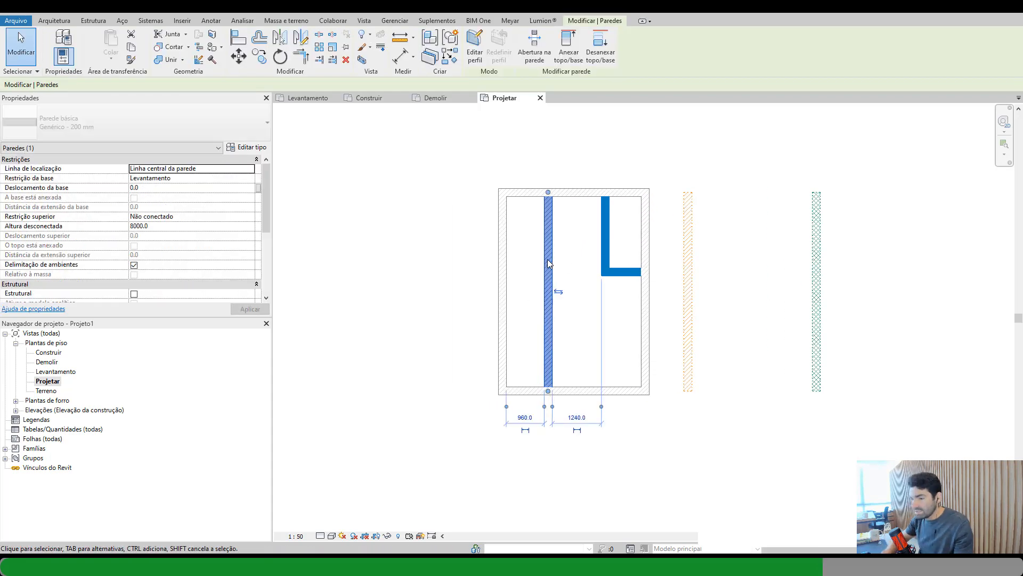
{"action": "key", "text": "Escape"}
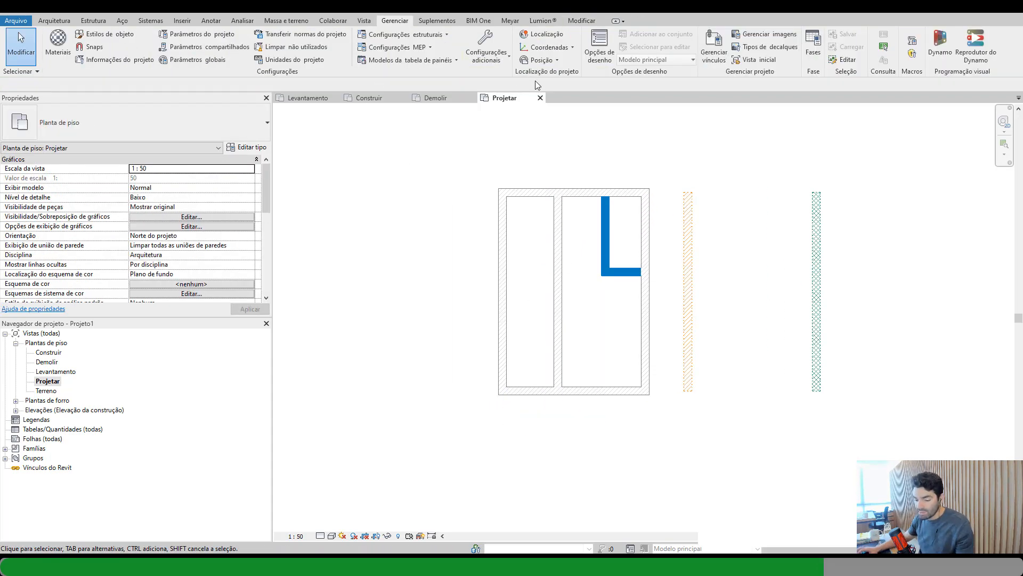
- Move the rectangle's bottom wall downward to lengthen the layout and shorten the vertical inner wall to about 4300 mm, ending above it
{"action": "middle_click_drag", "start_coordinate": [571, 255], "coordinate": [524, 237]}
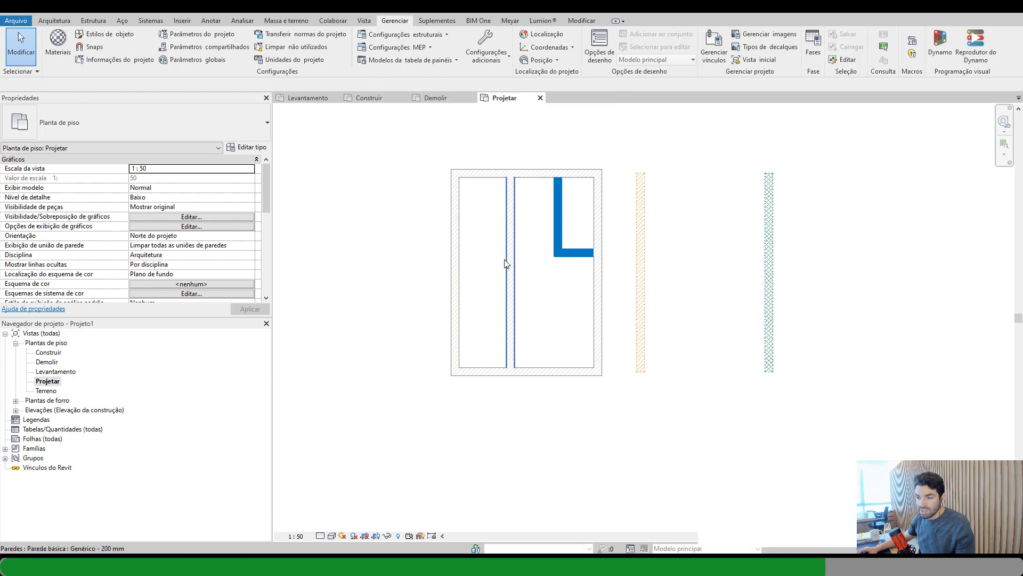
{"action": "left_click", "coordinate": [507, 370]}
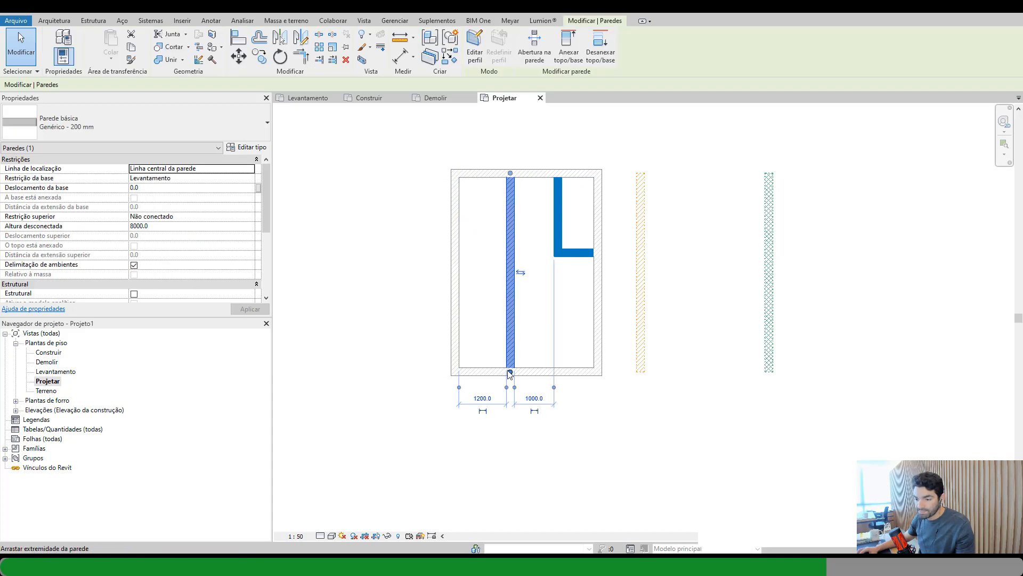
{"action": "scroll", "coordinate": [509, 299], "scroll_direction": "down", "scroll_amount": 2}
{"action": "left_click", "coordinate": [534, 341]}
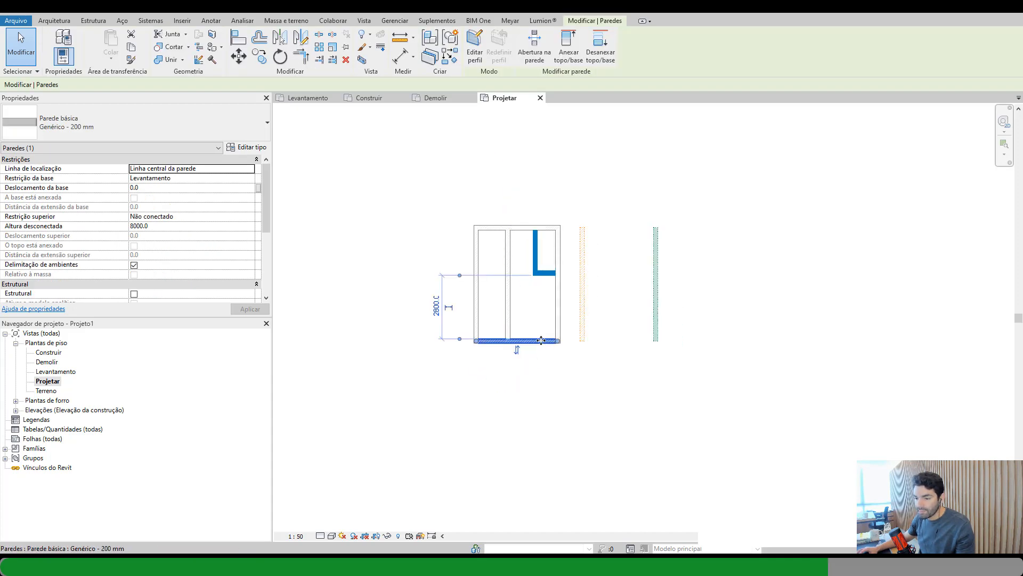
{"action": "left_click_drag", "start_coordinate": [534, 341], "coordinate": [505, 323]}
{"action": "left_click", "coordinate": [509, 380]}
- Draw a horizontal wall from the vertical inner wall's lower end to the rectangle's left wall
{"action": "key", "text": "w"}
{"action": "key", "text": "a"}
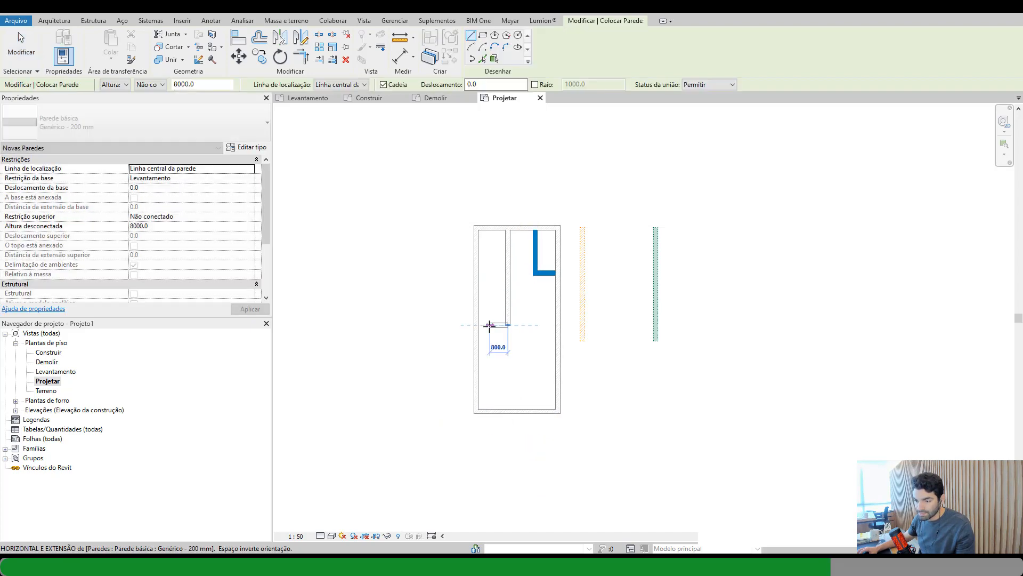
{"action": "left_click", "coordinate": [478, 324]}
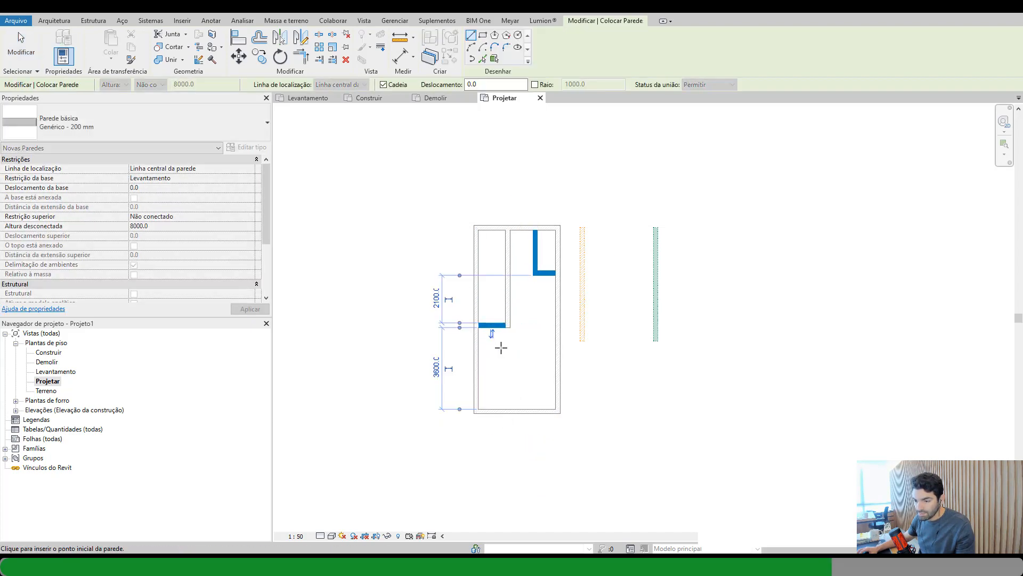
- Draw a 3600 mm horizontal wall across the lower part of the rectangle and a vertical partition from it to the bottom wall
{"action": "left_click", "coordinate": [477, 368]}
{"action": "left_click", "coordinate": [556, 368]}
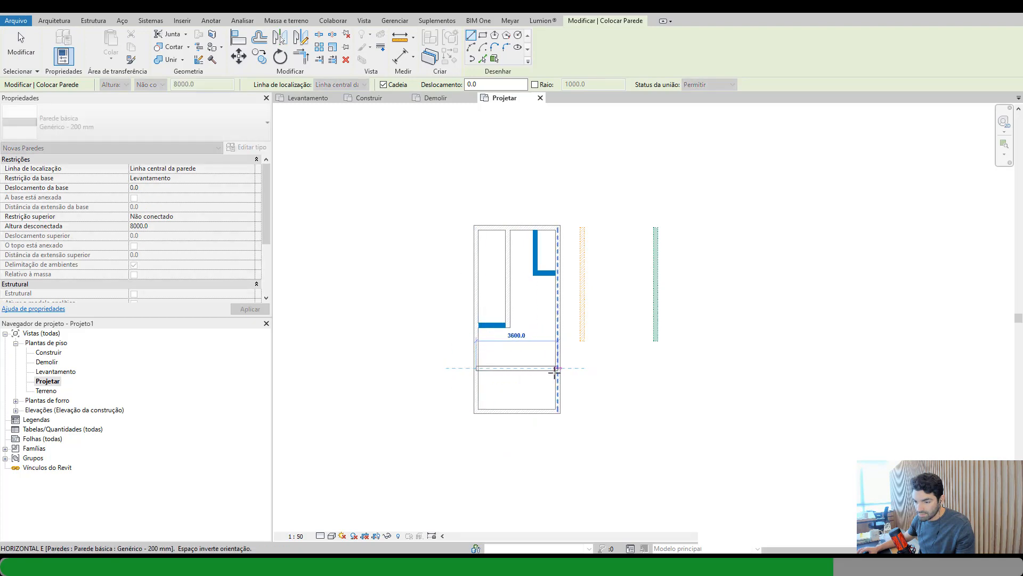
{"action": "left_click", "coordinate": [513, 369]}
{"action": "left_click", "coordinate": [512, 412]}
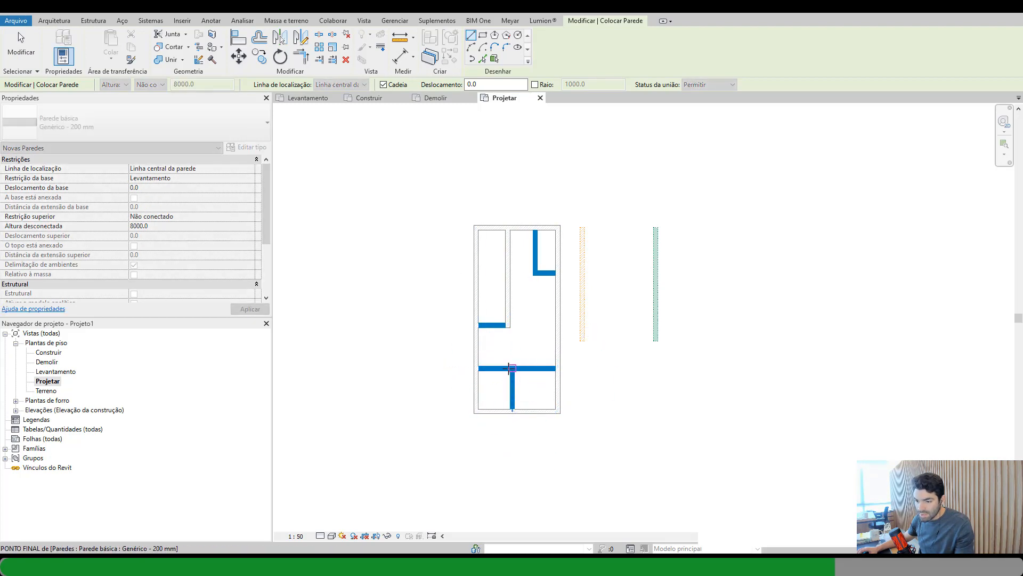
{"action": "scroll", "coordinate": [509, 368], "scroll_direction": "up", "scroll_amount": 2}
{"action": "key", "text": "Escape"}
{"action": "key", "text": "Escape"}
- Set the created phase of the three newly drawn walls to Existente
{"action": "left_click_drag", "start_coordinate": [534, 329], "coordinate": [506, 388]}
{"action": "left_click", "coordinate": [492, 303], "text": "ctrl"}
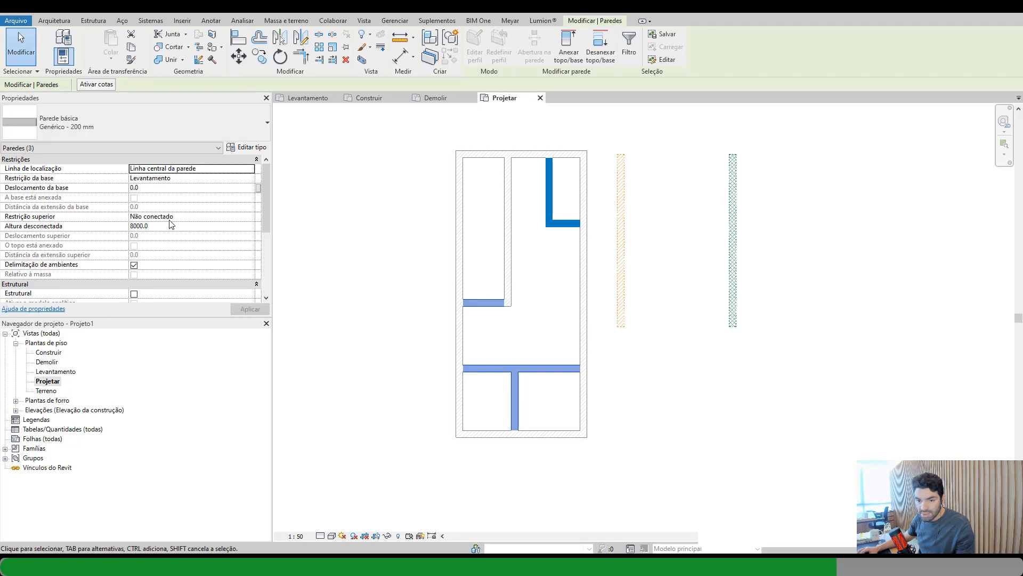
{"action": "scroll", "coordinate": [233, 260], "scroll_direction": "down", "scroll_amount": 4}
{"action": "scroll", "coordinate": [236, 265], "scroll_direction": "down", "scroll_amount": 1}
{"action": "left_click", "coordinate": [160, 273]}
{"action": "left_click", "coordinate": [250, 273]}
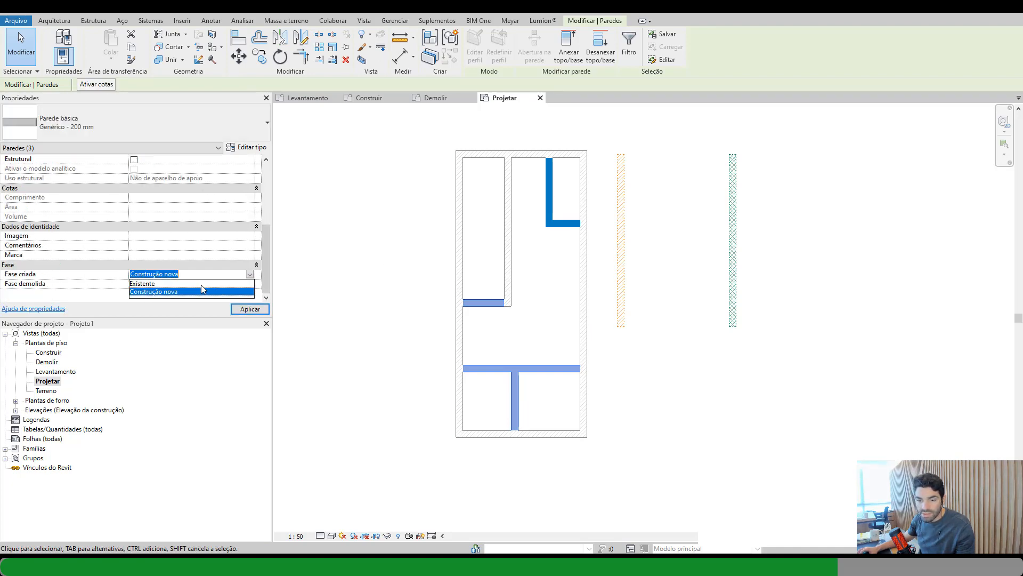
{"action": "left_click", "coordinate": [201, 284]}
{"action": "key", "text": "Escape"}
- Place a M_Folha única 0915 x 2134mm door in the lower horizontal wall and another near the vertical inner wall's lower end
{"action": "key", "text": "d"}
{"action": "key", "text": "r"}
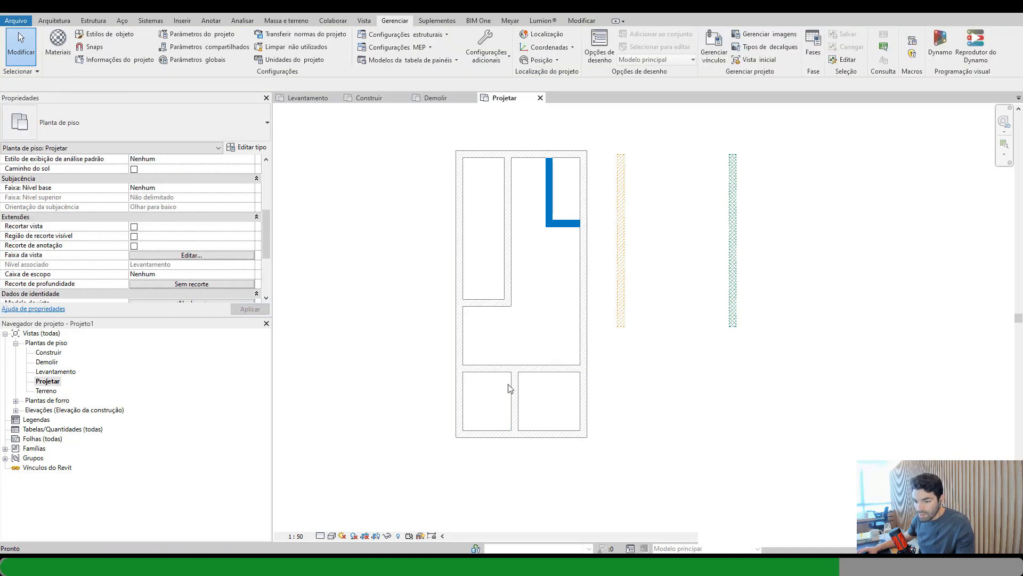
{"action": "left_click", "coordinate": [483, 369]}
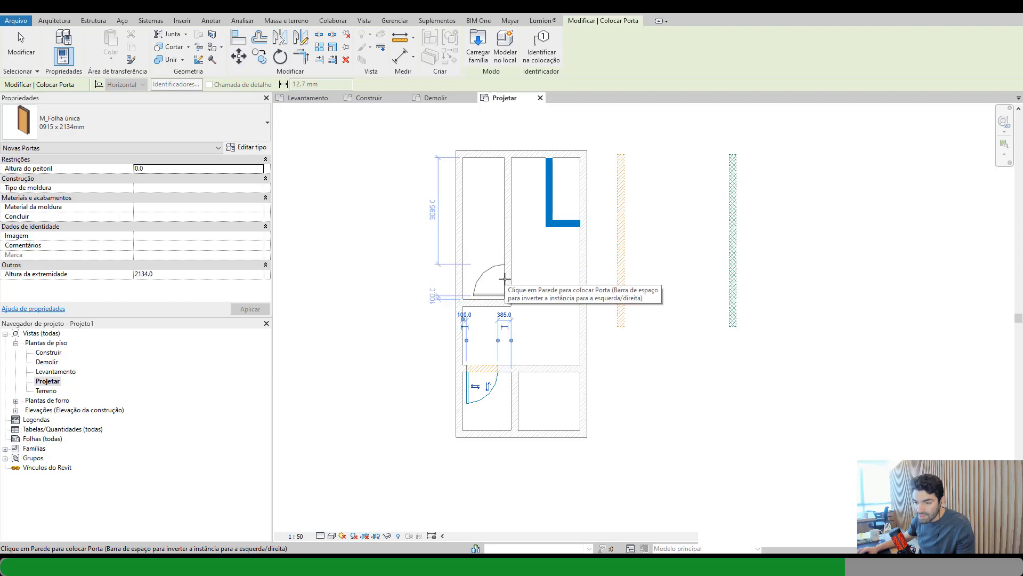
{"action": "left_click", "coordinate": [505, 278]}
{"action": "key", "text": "Escape"}
{"action": "key", "text": "Escape"}
- Set the created phase of both doors to Existente
{"action": "middle_click_drag", "start_coordinate": [603, 317], "coordinate": [723, 305]}
{"action": "scroll", "coordinate": [599, 349], "scroll_direction": "up", "scroll_amount": 1}
{"action": "middle_click_drag", "start_coordinate": [638, 383], "coordinate": [592, 403]}
{"action": "scroll", "coordinate": [554, 282], "scroll_direction": "down", "scroll_amount": 2}
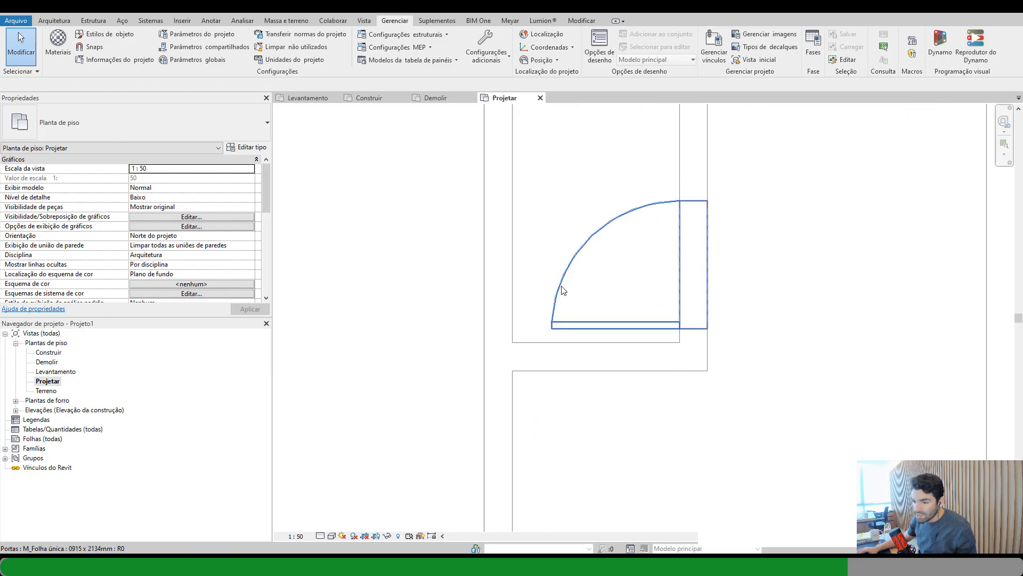
{"action": "left_click", "coordinate": [560, 292]}
{"action": "scroll", "coordinate": [521, 411], "scroll_direction": "down", "scroll_amount": 4}
{"action": "scroll", "coordinate": [519, 412], "scroll_direction": "up", "scroll_amount": 3}
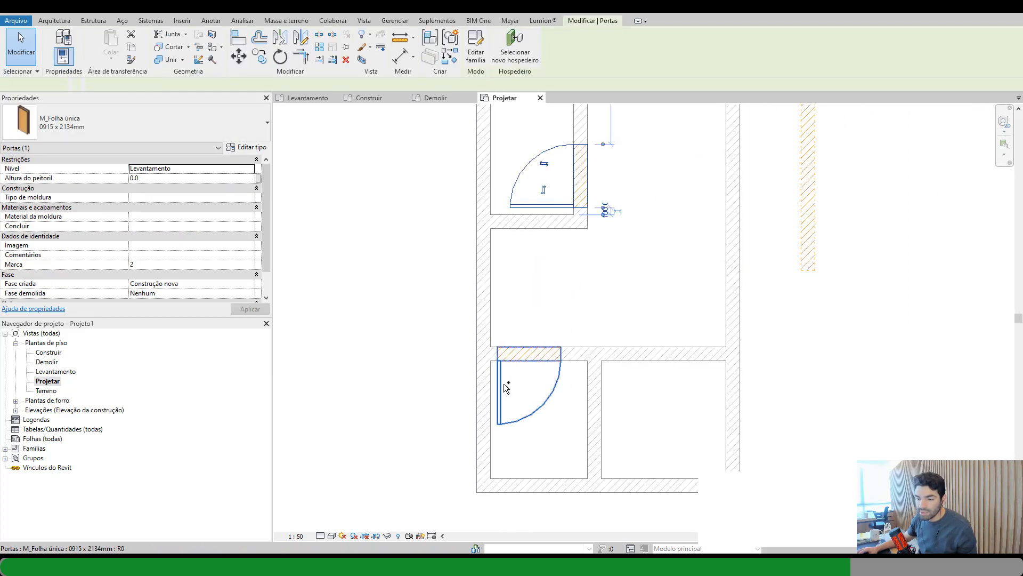
{"action": "left_click", "coordinate": [503, 383], "text": "ctrl"}
{"action": "scroll", "coordinate": [479, 373], "scroll_direction": "down", "scroll_amount": 3}
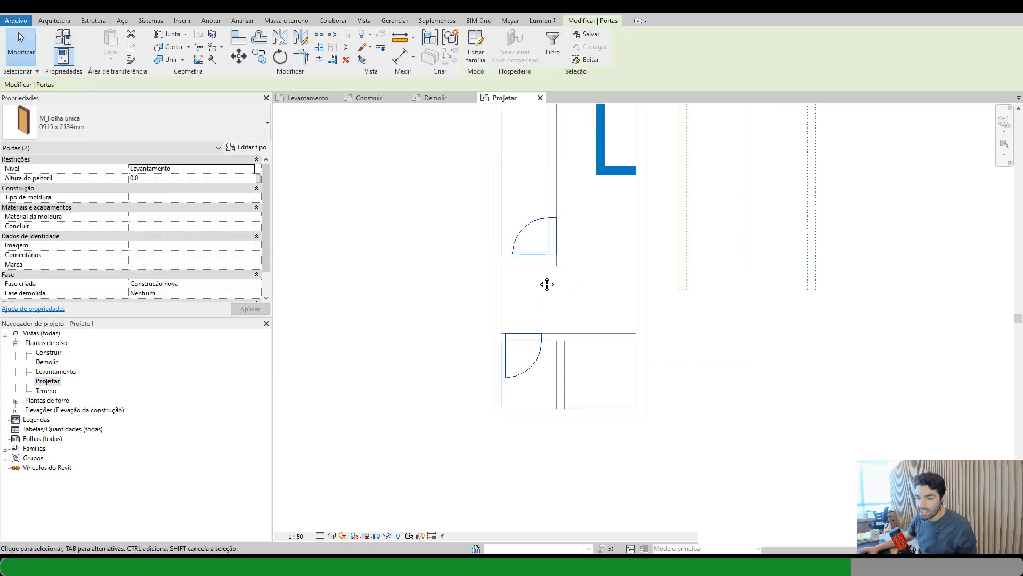
{"action": "left_click", "coordinate": [252, 262]}
{"action": "left_click", "coordinate": [193, 275]}
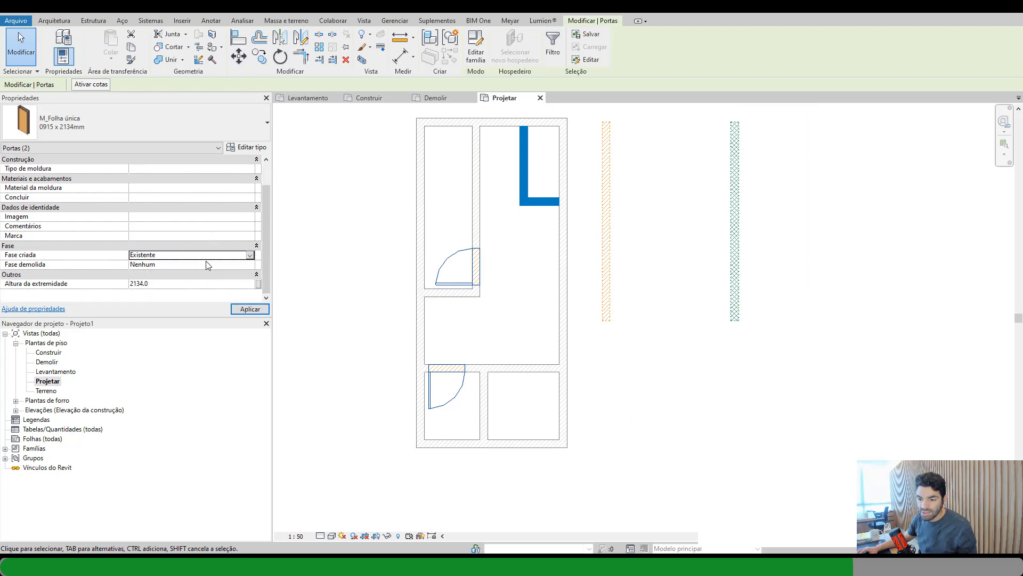
{"action": "left_click", "coordinate": [520, 309]}
- Demolish both doors, the full-width lower horizontal wall and the vertical partition beneath it
{"action": "middle_click_drag", "start_coordinate": [520, 306], "coordinate": [626, 316]}
{"action": "middle_click_drag", "start_coordinate": [655, 285], "coordinate": [573, 261]}
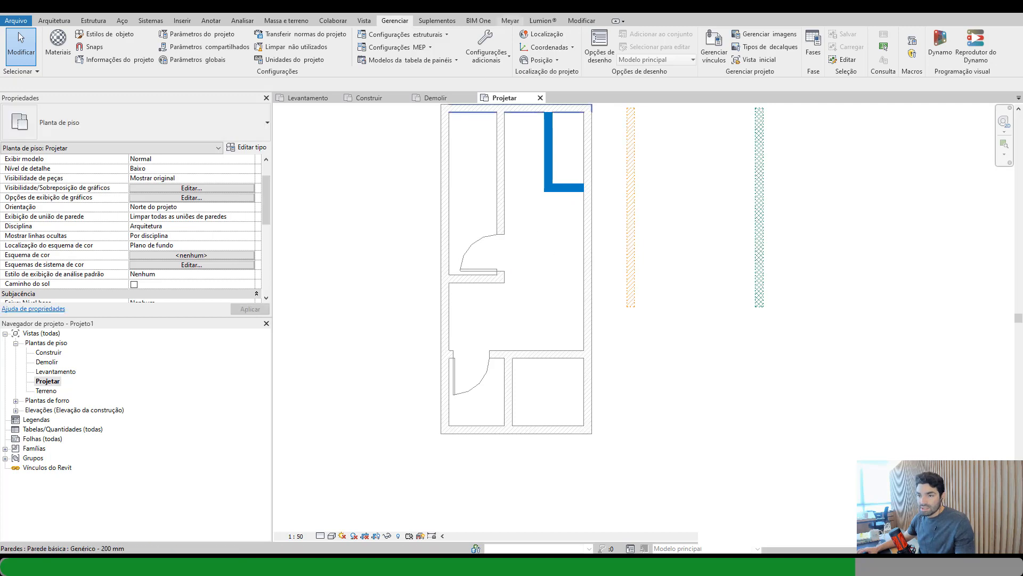
{"action": "scroll", "coordinate": [664, 331], "scroll_direction": "down", "scroll_amount": 2}
{"action": "middle_click_drag", "start_coordinate": [554, 368], "coordinate": [479, 340]}
{"action": "left_click", "coordinate": [586, 23]}
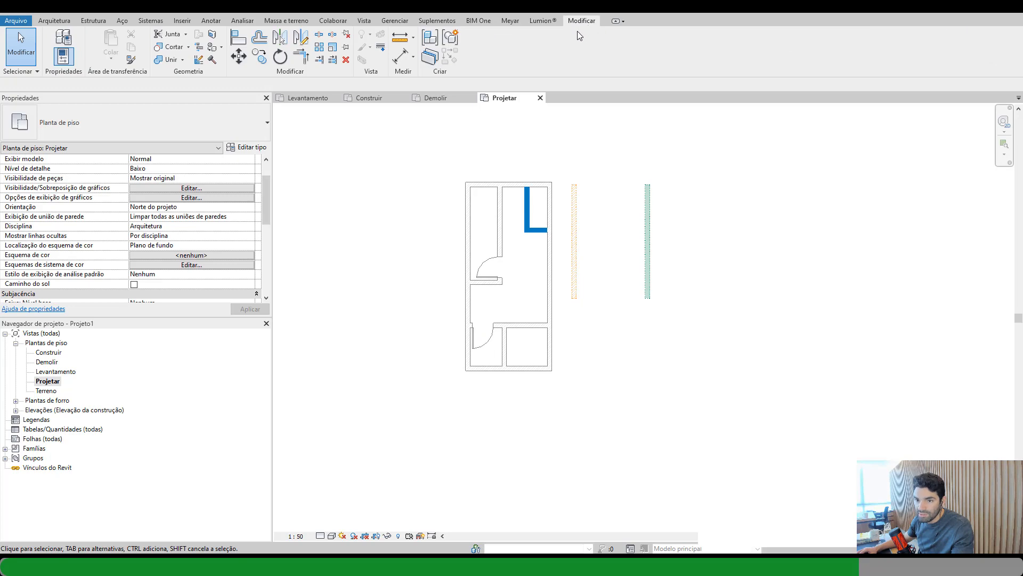
{"action": "left_click", "coordinate": [212, 60]}
{"action": "scroll", "coordinate": [495, 289], "scroll_direction": "up", "scroll_amount": 2}
{"action": "scroll", "coordinate": [496, 289], "scroll_direction": "up", "scroll_amount": 1}
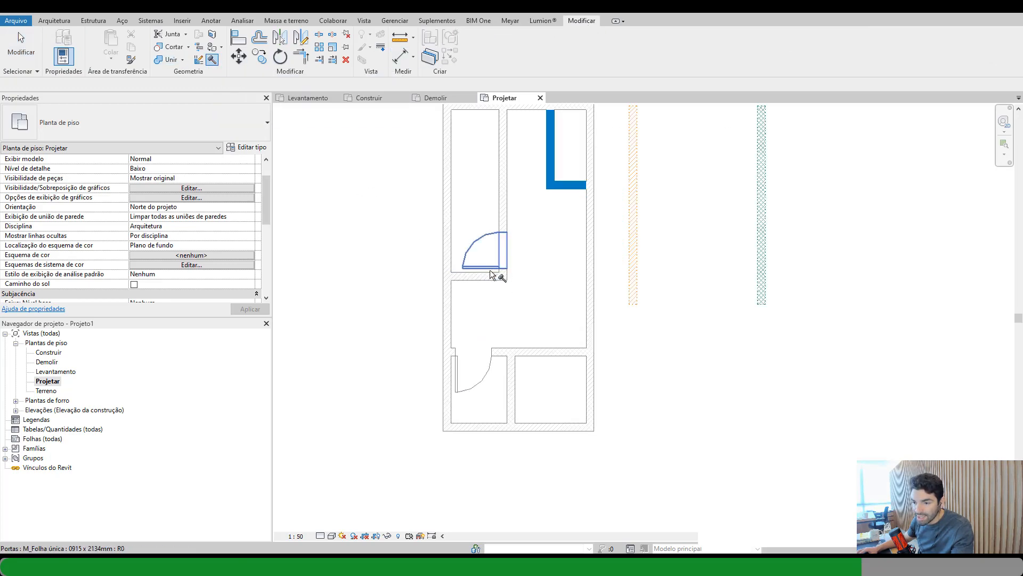
{"action": "left_click", "coordinate": [488, 267]}
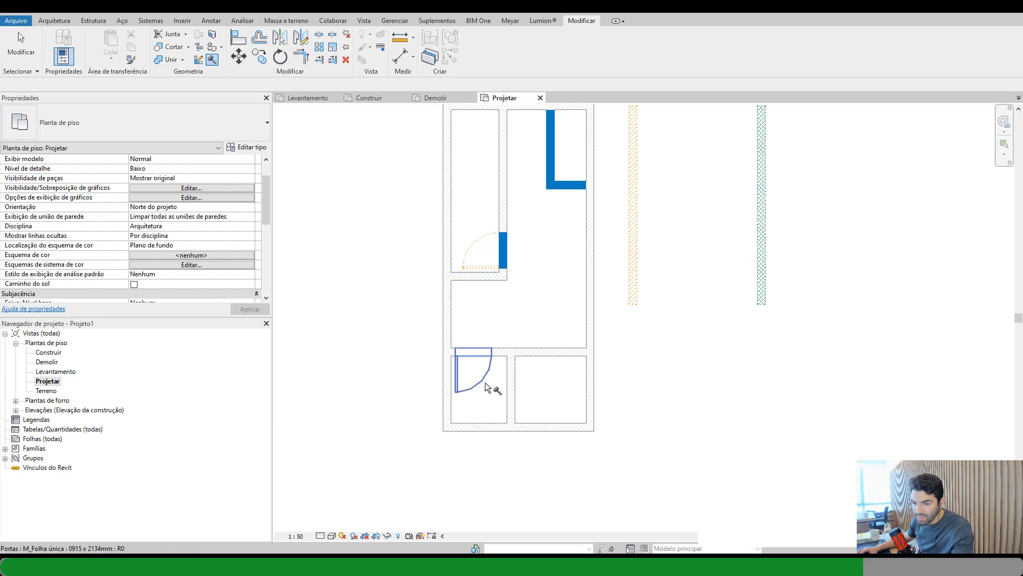
{"action": "left_click", "coordinate": [555, 356]}
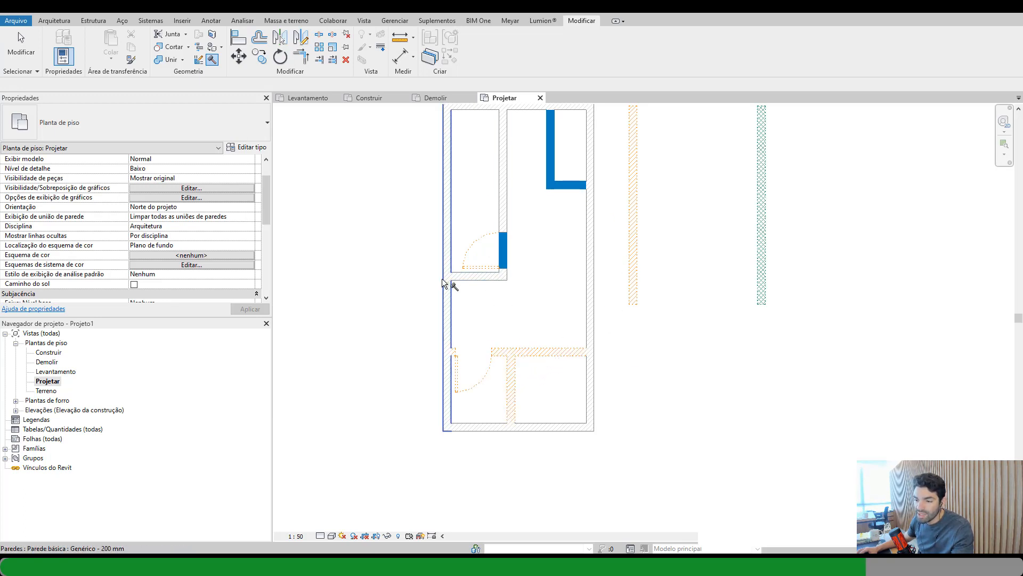
- Demolish the short horizontal wall and the long vertical inner wall of the upper-left room
{"action": "mouse_move", "coordinate": [450, 285]}
{"action": "middle_mouse_down"}
{"action": "mouse_move", "coordinate": [484, 351]}
{"action": "mouse_move", "coordinate": [480, 326]}
{"action": "middle_mouse_up"}
{"action": "left_click", "coordinate": [483, 307]}
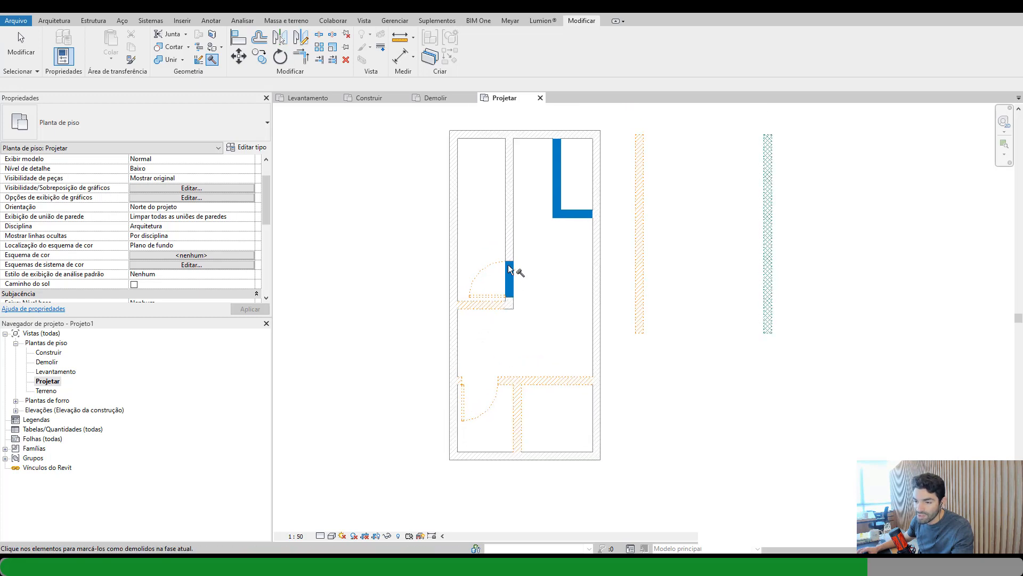
{"action": "left_click", "coordinate": [515, 313]}
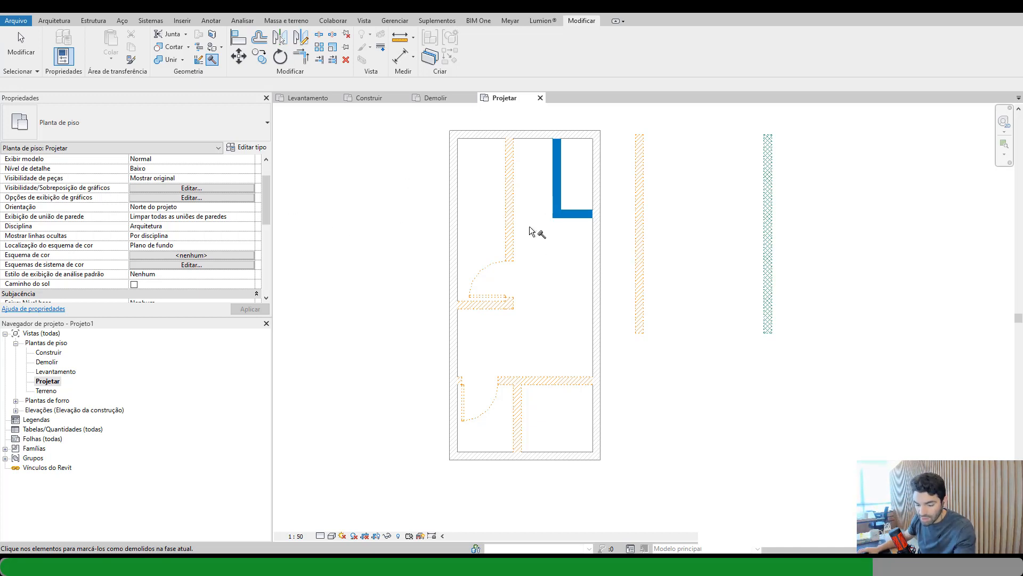
{"action": "key", "text": "Escape"}
- Examine the created and demolished phase properties of the demolished vertical inner wall
{"action": "left_click", "coordinate": [510, 213]}
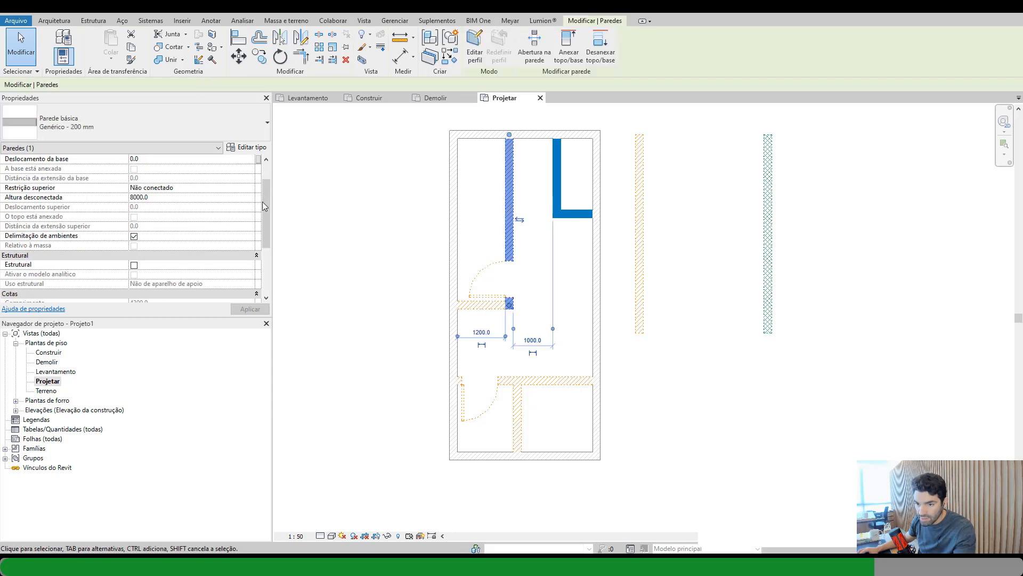
{"action": "left_click_drag", "start_coordinate": [264, 217], "coordinate": [265, 187]}
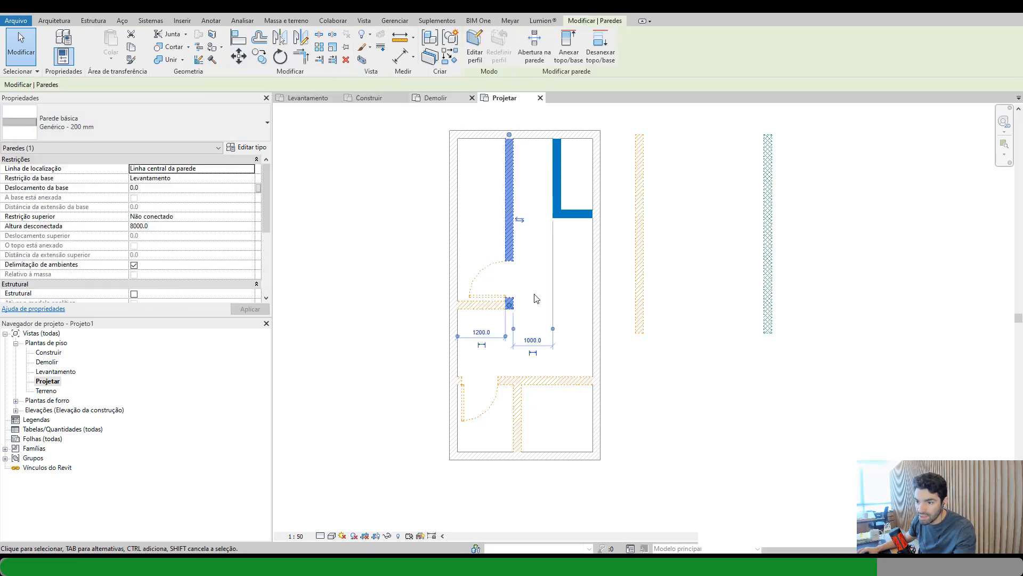
{"action": "left_click_drag", "start_coordinate": [267, 219], "coordinate": [268, 220]}
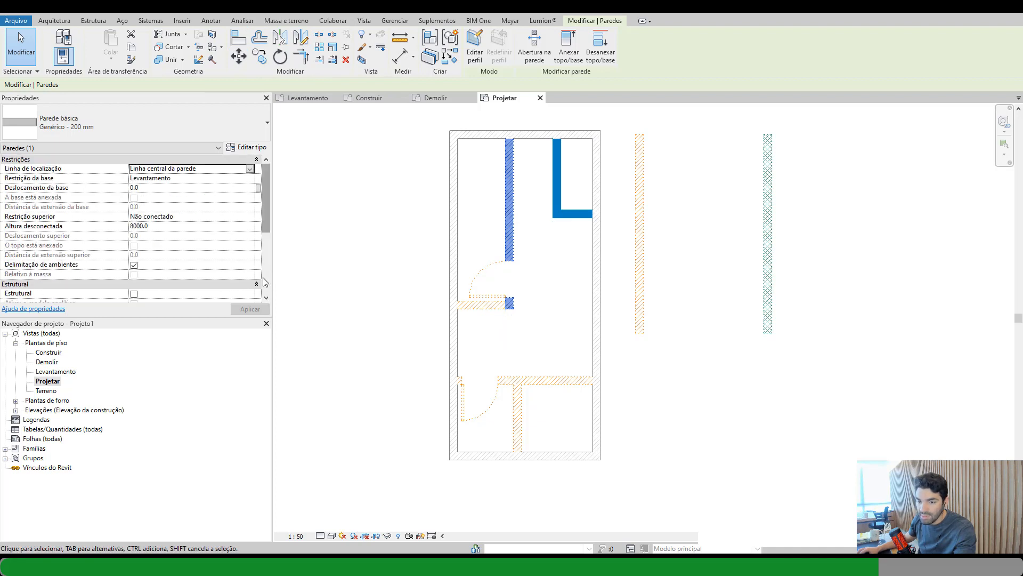
{"action": "scroll", "coordinate": [264, 277], "scroll_direction": "down", "scroll_amount": 5}
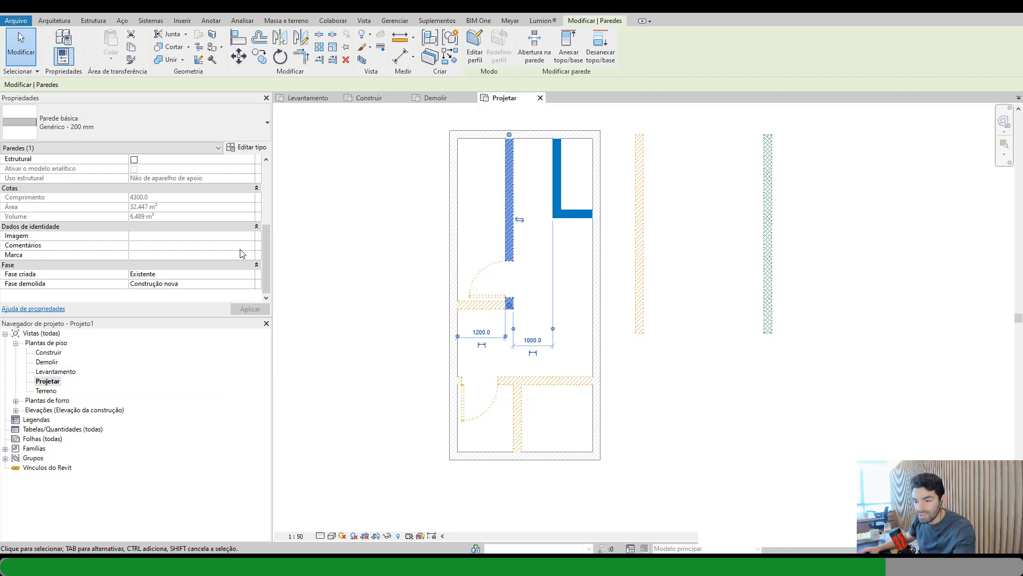
{"action": "left_click", "coordinate": [538, 284]}
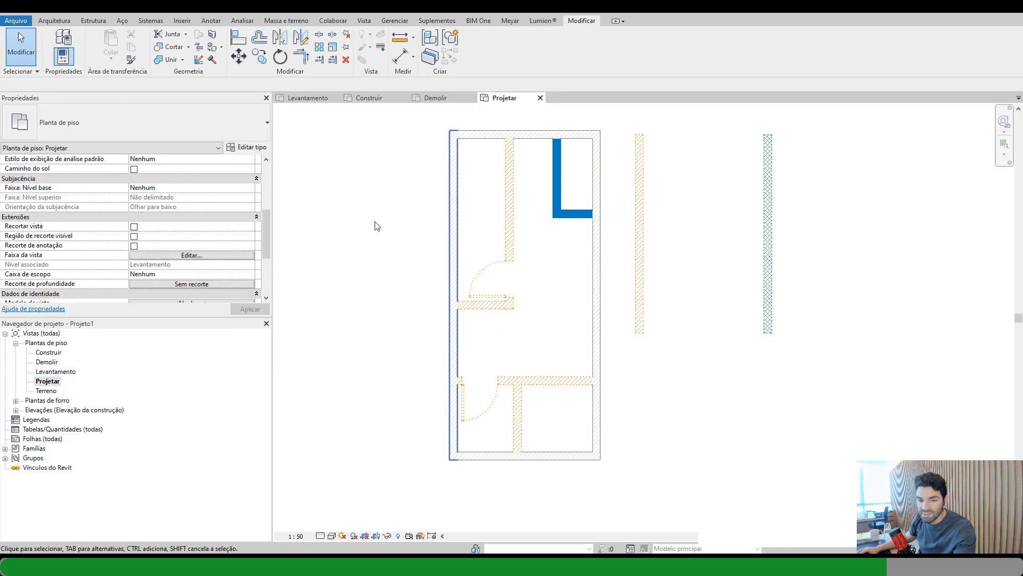
- Open the Demolir floor plan and examine how the demolished walls and doors are displayed
{"action": "double_click", "coordinate": [46, 365]}
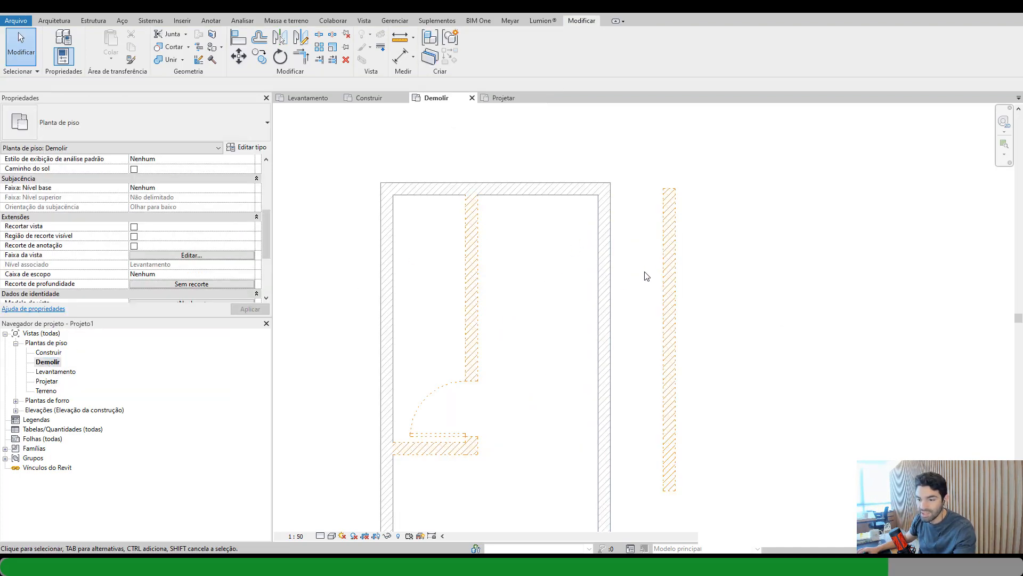
{"action": "scroll", "coordinate": [646, 275], "scroll_direction": "down", "scroll_amount": 4}
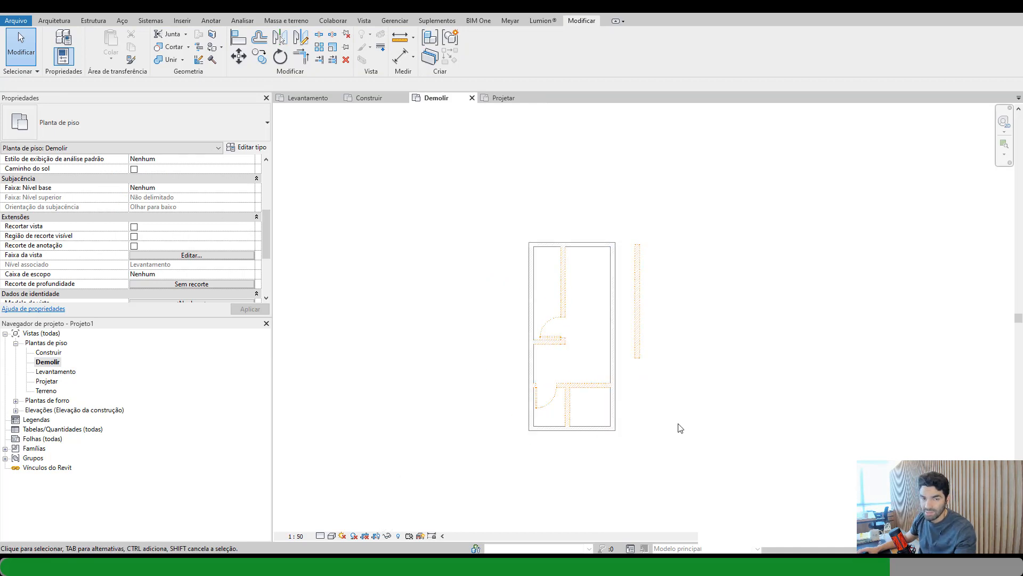
{"action": "middle_click_drag", "start_coordinate": [646, 407], "coordinate": [583, 369]}
{"action": "scroll", "coordinate": [520, 395], "scroll_direction": "up", "scroll_amount": 2}
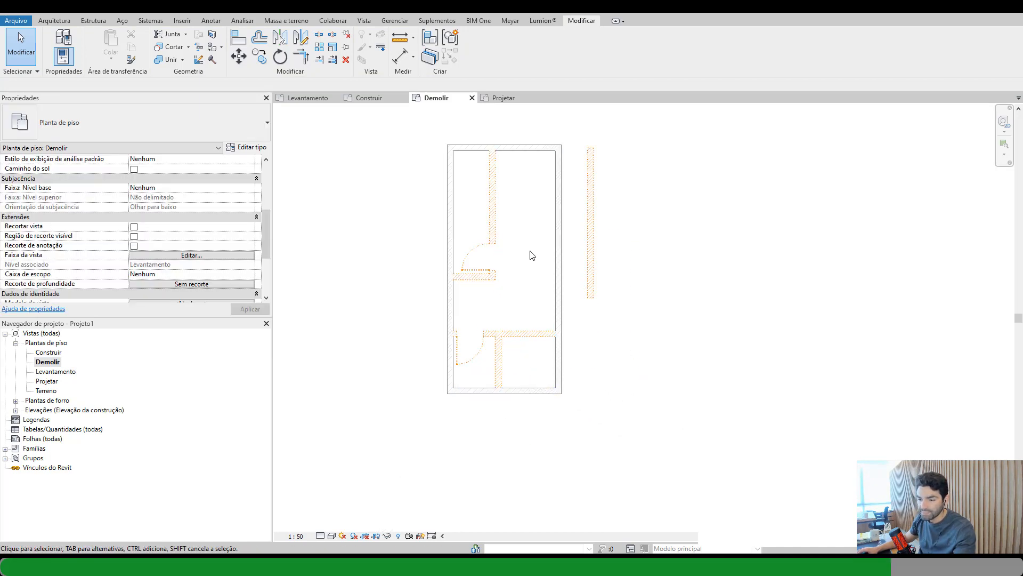
{"action": "middle_click_drag", "start_coordinate": [532, 255], "coordinate": [529, 304]}
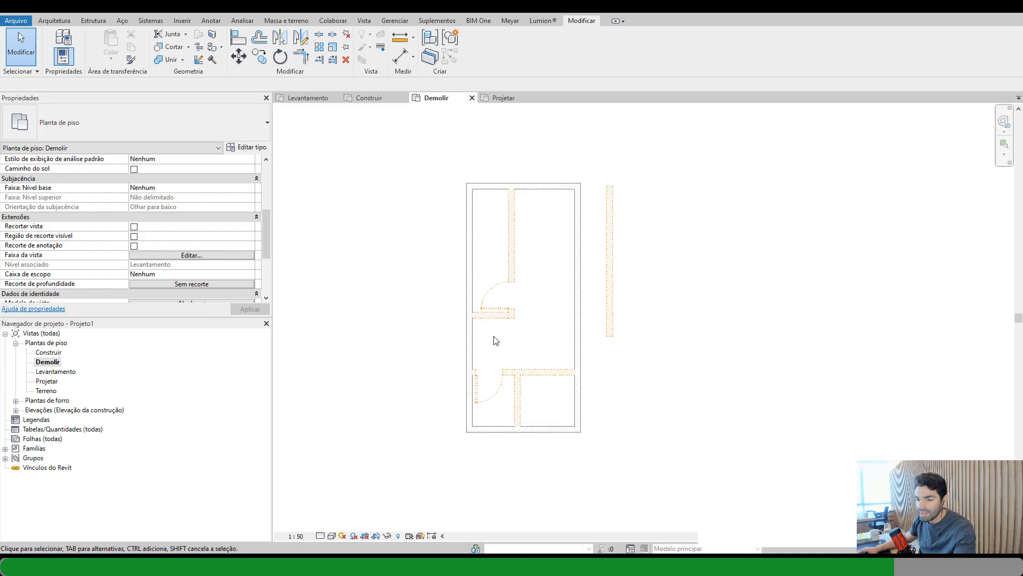
{"action": "scroll", "coordinate": [496, 340], "scroll_direction": "up", "scroll_amount": 2}
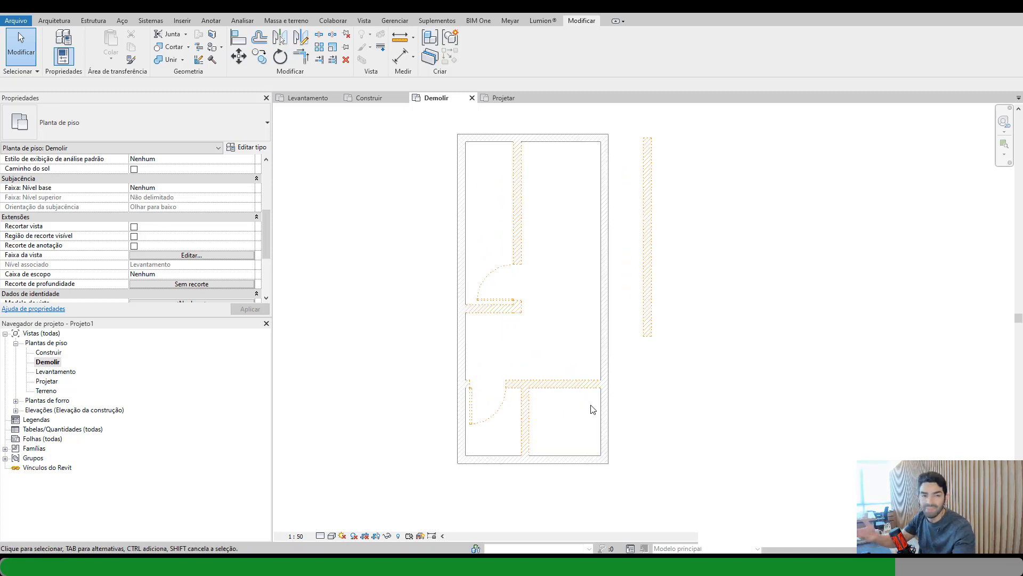
- In the Projetar plan, move the loose orange wall beyond the green one and shift the rectangle's right wall outward to widen the layout
{"action": "double_click", "coordinate": [54, 380]}
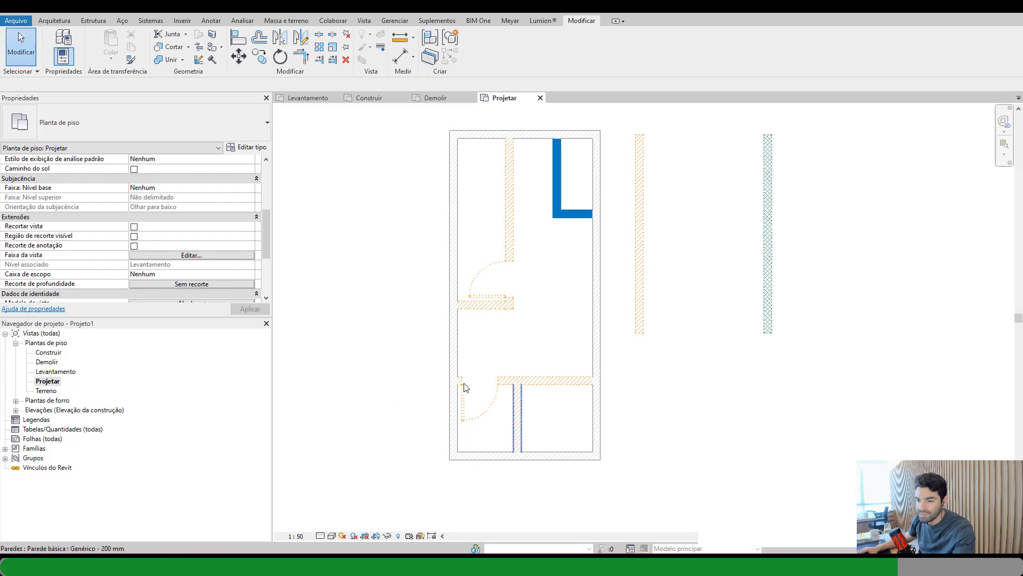
{"action": "left_click", "coordinate": [596, 305]}
{"action": "left_click_drag", "start_coordinate": [596, 305], "coordinate": [831, 287]}
{"action": "left_click_drag", "start_coordinate": [564, 347], "coordinate": [657, 355]}
{"action": "left_click", "coordinate": [597, 298]}
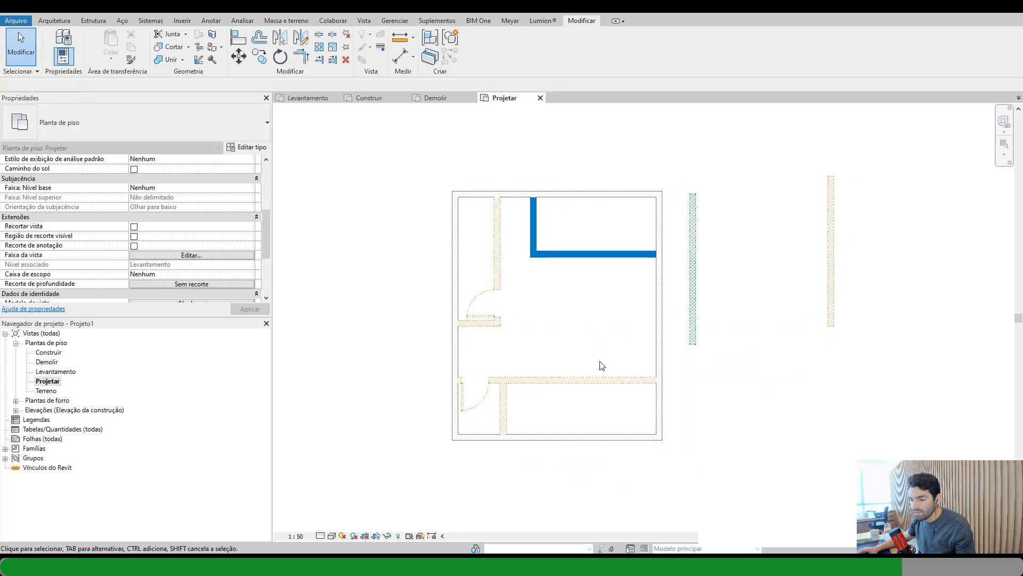
{"action": "key", "text": "d"}
{"action": "key", "text": "r"}
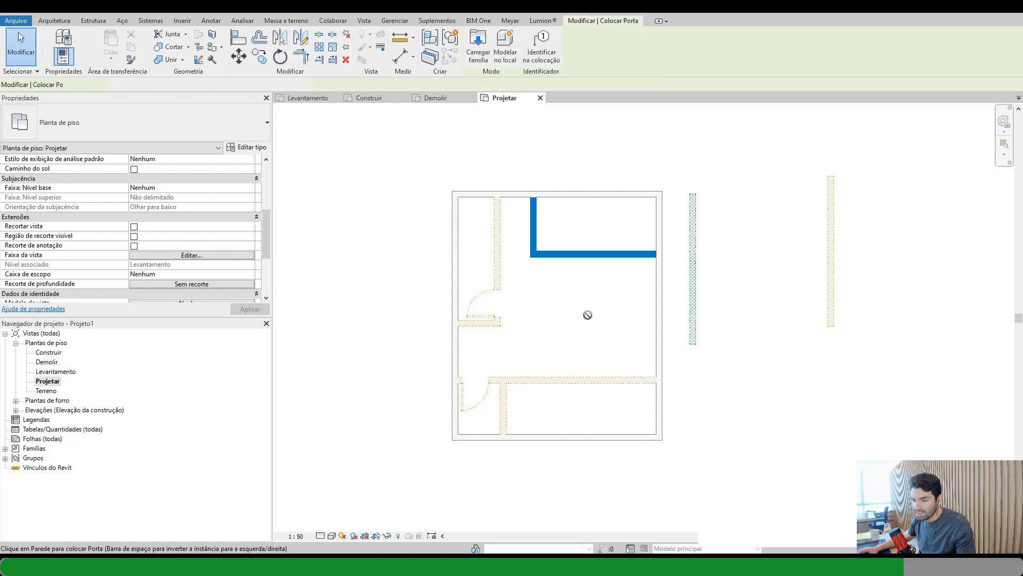
{"action": "key", "text": "Escape"}
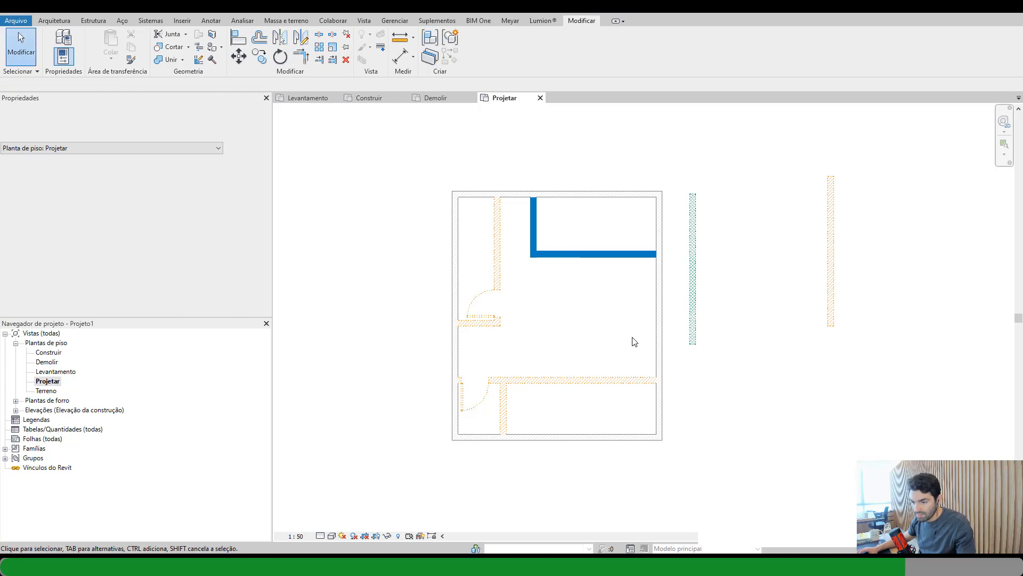
- Draw a vertical Genérico - 200 mm wall about 4200 mm long from the blue horizontal wall down to the demolished horizontal wall
{"action": "key", "text": "w"}
{"action": "key", "text": "a"}
{"action": "left_click", "coordinate": [602, 259]}
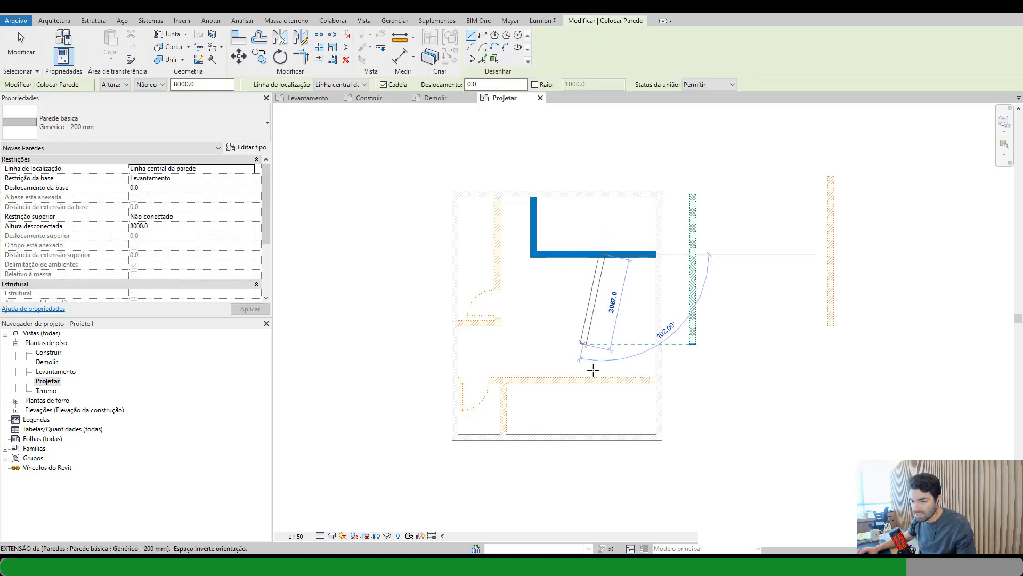
{"action": "left_click", "coordinate": [603, 380]}
{"action": "key", "text": "Escape"}
{"action": "key", "text": "Escape"}
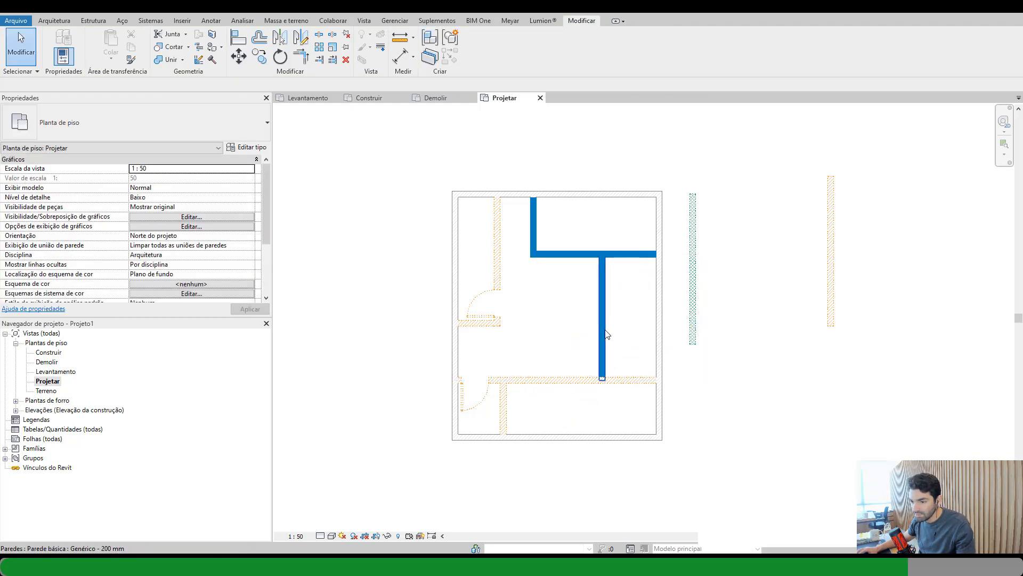
- Set the created phase of the new vertical wall to Existente
{"action": "left_click", "coordinate": [603, 334]}
{"action": "scroll", "coordinate": [246, 268], "scroll_direction": "down", "scroll_amount": 5}
{"action": "left_click", "coordinate": [248, 274]}
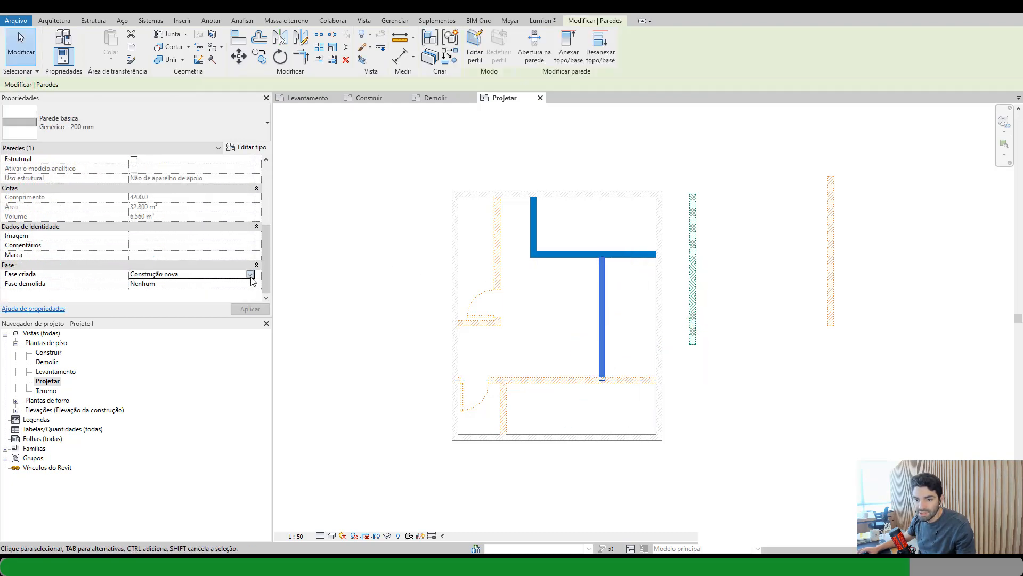
{"action": "left_click", "coordinate": [225, 284]}
{"action": "left_click", "coordinate": [645, 329]}
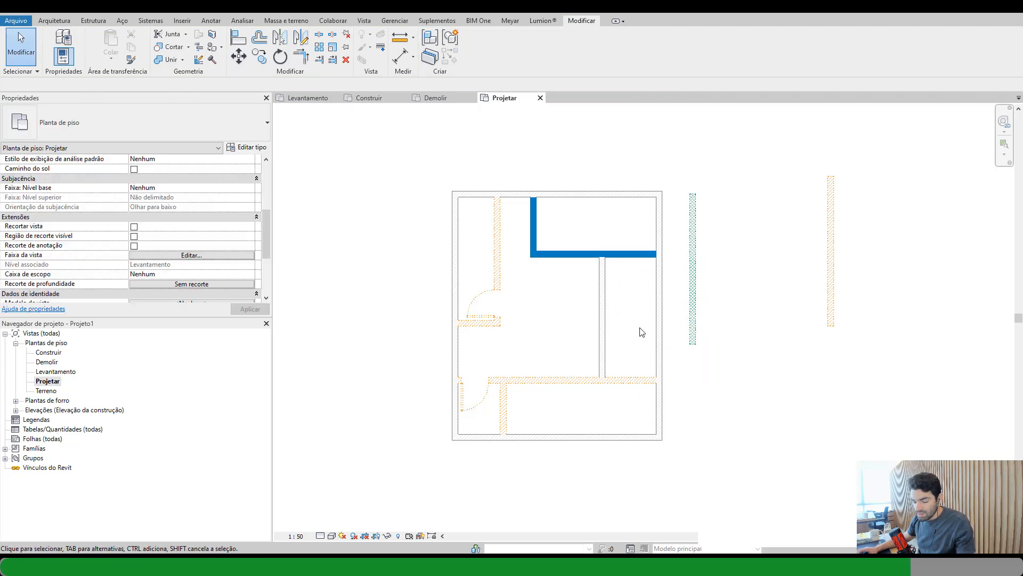
- Place an M_Folha única 0915 x 2134mm door near the lower end of the vertical existing wall, swinging towards the rectangle's right wall
{"action": "key", "text": "r"}
{"action": "scroll", "coordinate": [592, 357], "scroll_direction": "up", "scroll_amount": 2}
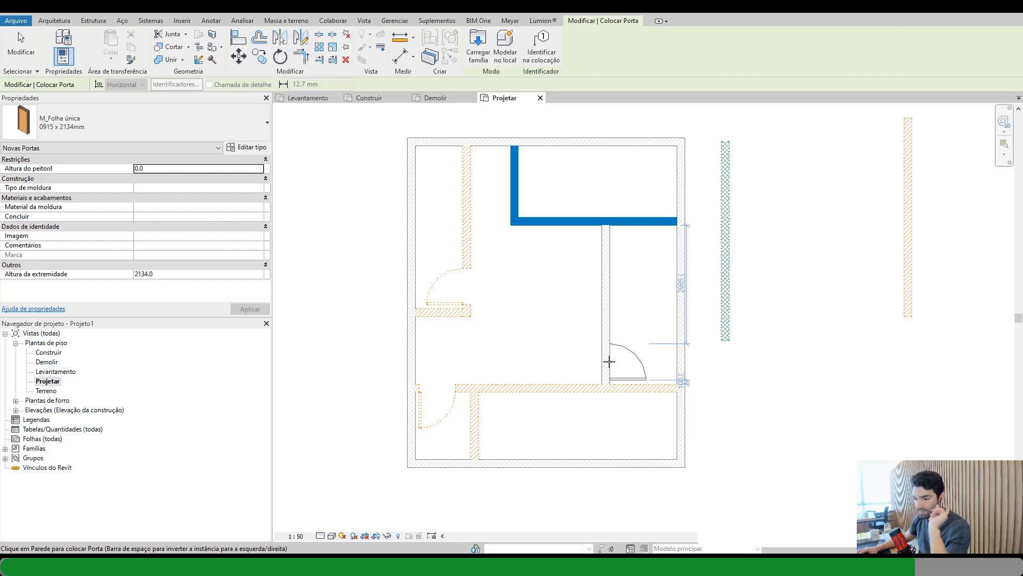
{"action": "left_click", "coordinate": [609, 362]}
{"action": "key", "text": "Escape"}
{"action": "key", "text": "Escape"}
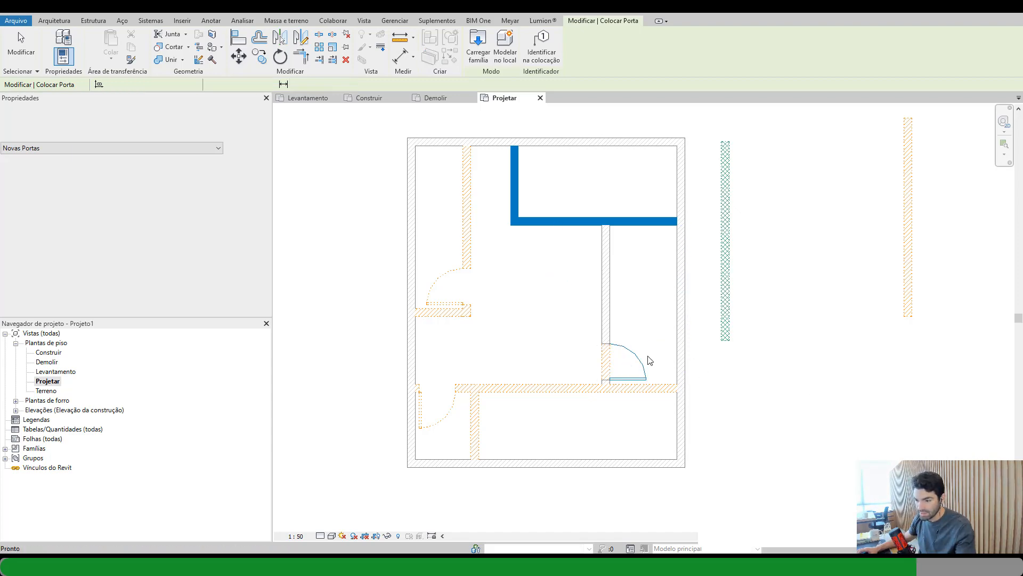
{"action": "scroll", "coordinate": [649, 356], "scroll_direction": "up", "scroll_amount": 5}
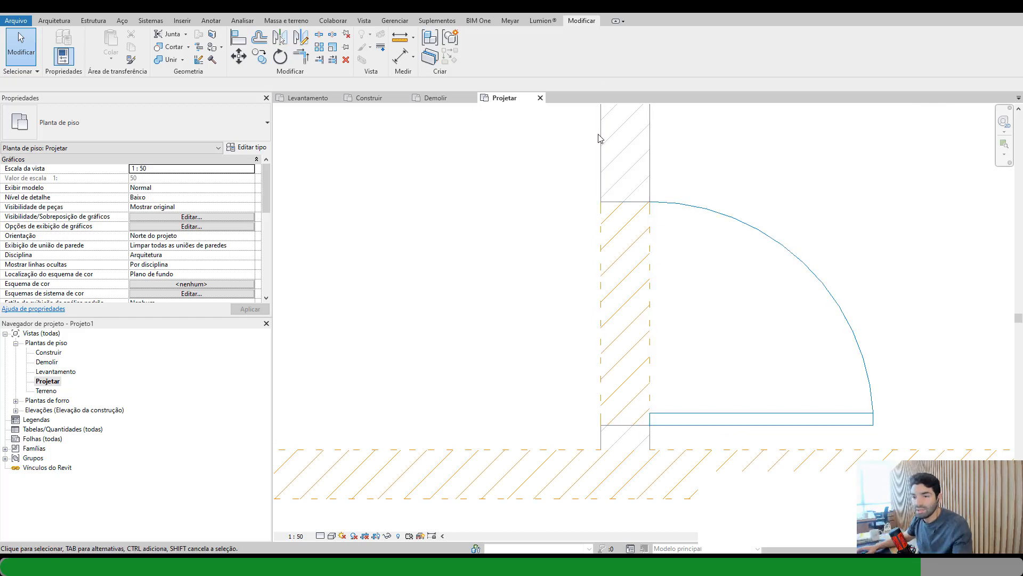
- Open the 3D view and set the unconnected height of all the walls to 3000
{"action": "left_click", "coordinate": [202, 12]}
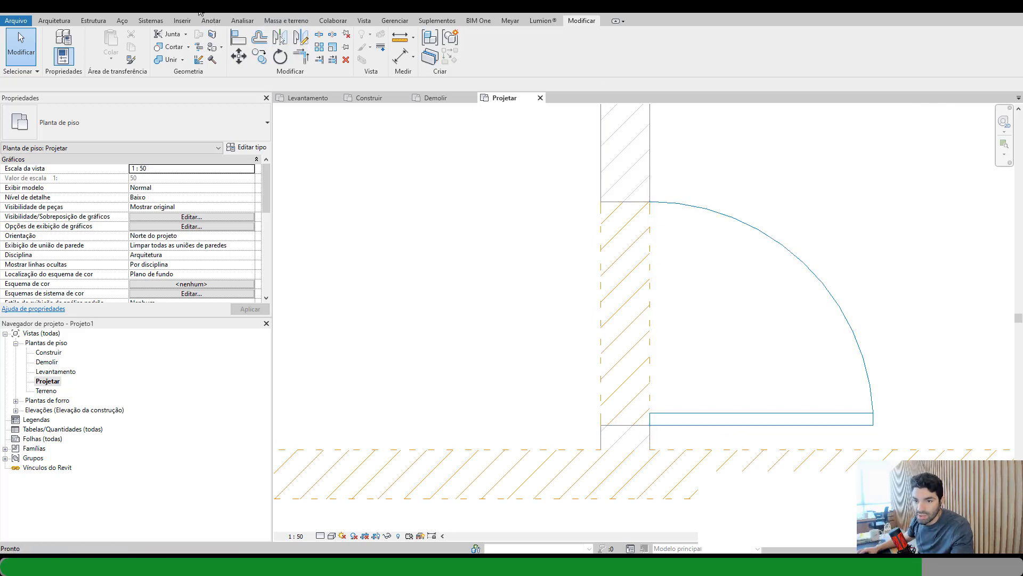
{"action": "middle_click_drag", "start_coordinate": [585, 350], "coordinate": [806, 256], "text": "shift"}
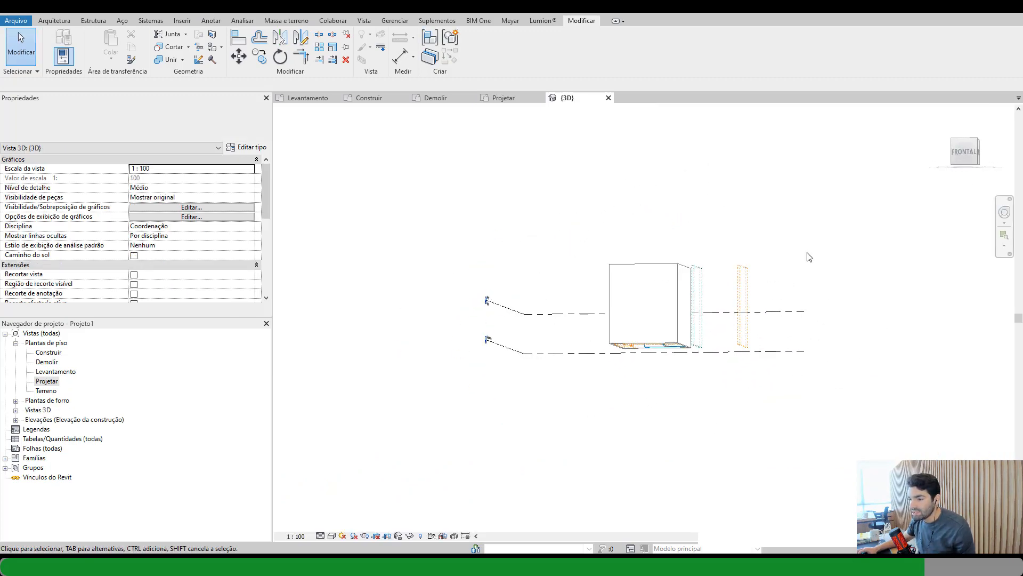
{"action": "left_click_drag", "start_coordinate": [573, 282], "coordinate": [574, 282]}
{"action": "middle_click_drag", "start_coordinate": [573, 282], "coordinate": [350, 418], "text": "shift"}
{"action": "left_click", "coordinate": [249, 226]}
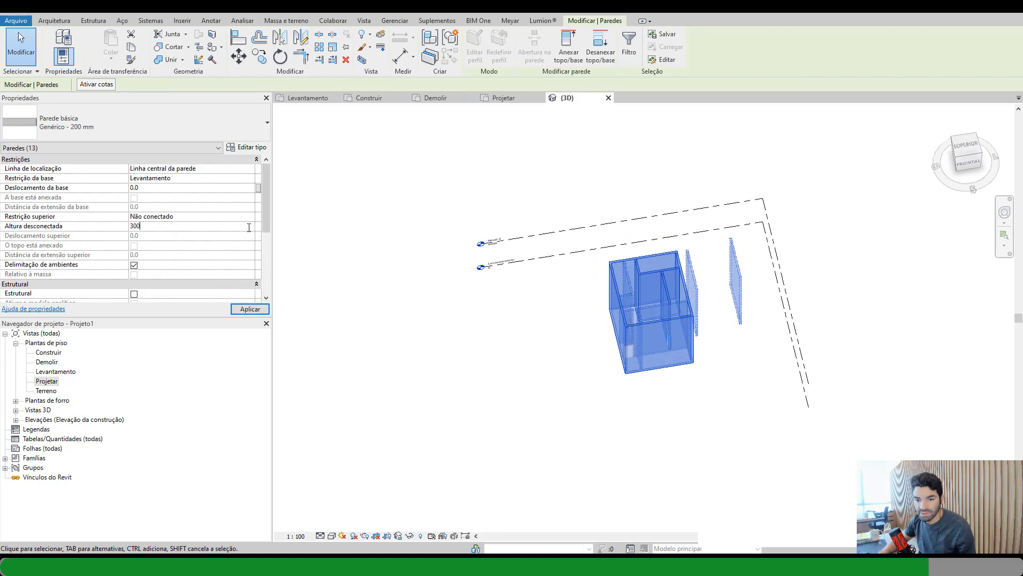
{"action": "type", "text": "3000"}
{"action": "key", "text": "Return"}
{"action": "left_click", "coordinate": [560, 335]}
- Set the 3D view's phase filter to Existente + construir and view the layout from another angle
{"action": "scroll", "coordinate": [613, 335], "scroll_direction": "up", "scroll_amount": 3}
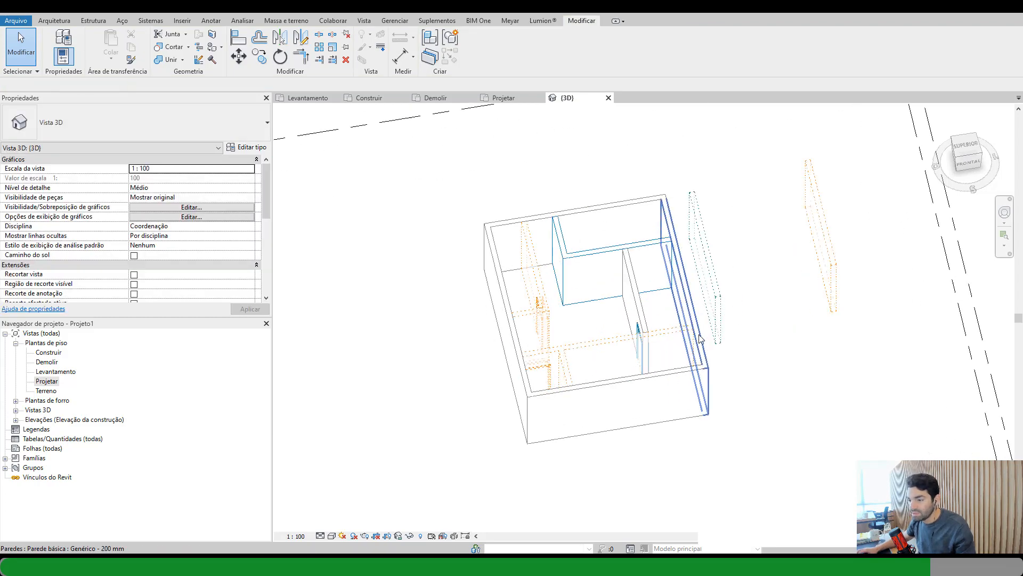
{"action": "middle_click_drag", "start_coordinate": [699, 335], "coordinate": [832, 269], "text": "shift"}
{"action": "scroll", "coordinate": [172, 272], "scroll_direction": "down", "scroll_amount": 5}
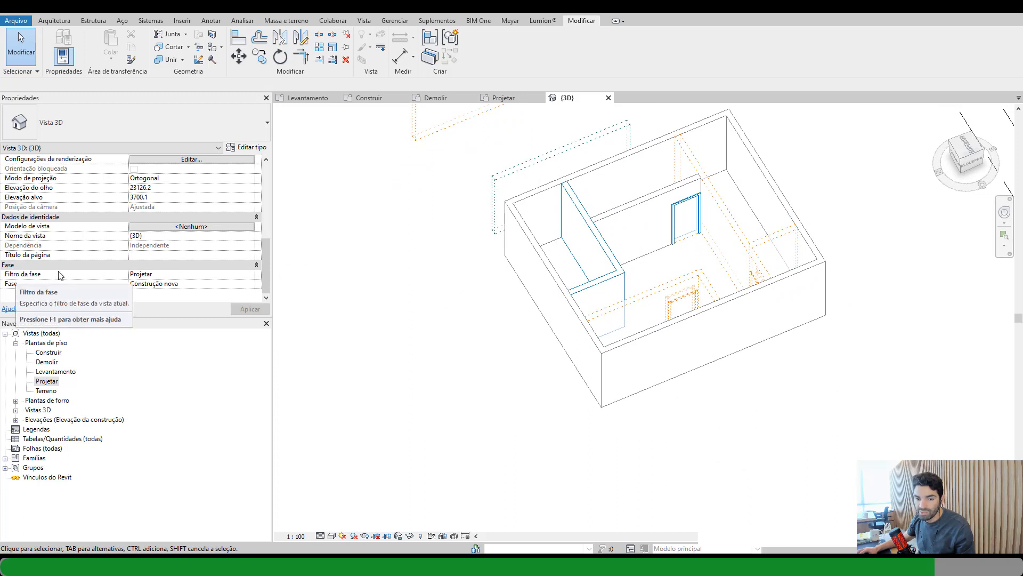
{"action": "left_click", "coordinate": [251, 274]}
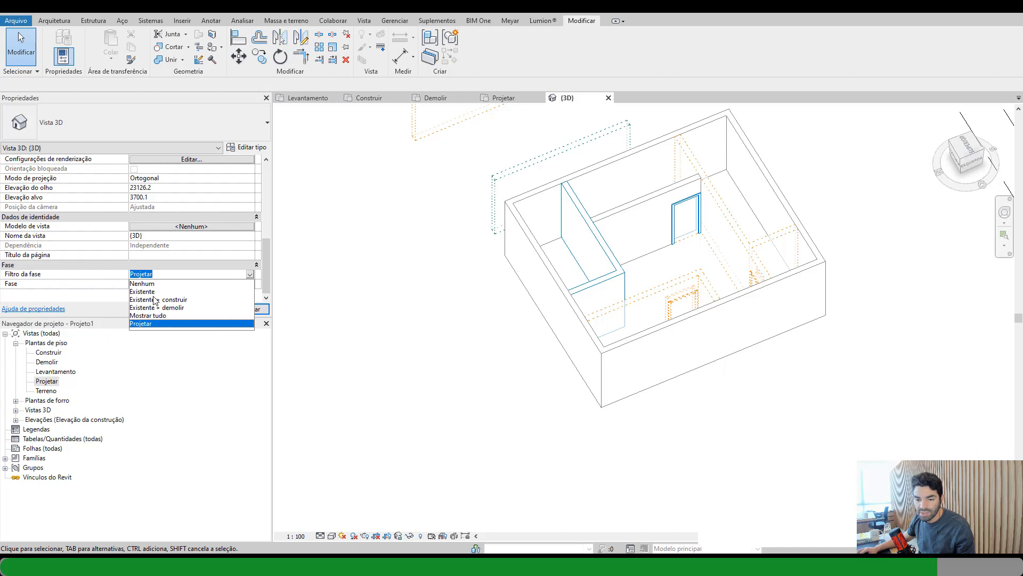
{"action": "left_click", "coordinate": [170, 299]}
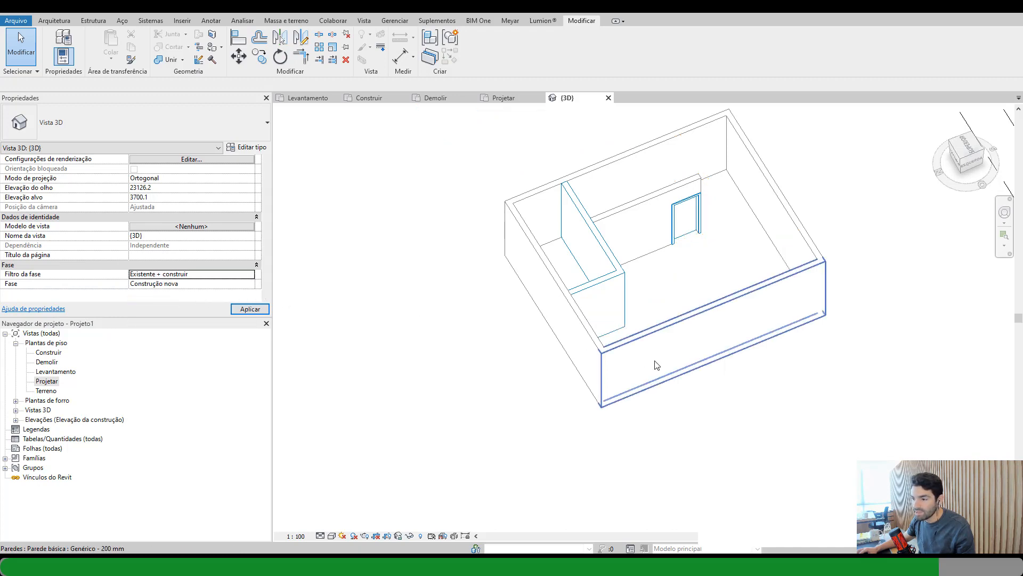
{"action": "middle_click_drag", "start_coordinate": [721, 457], "coordinate": [455, 443], "text": "shift"}
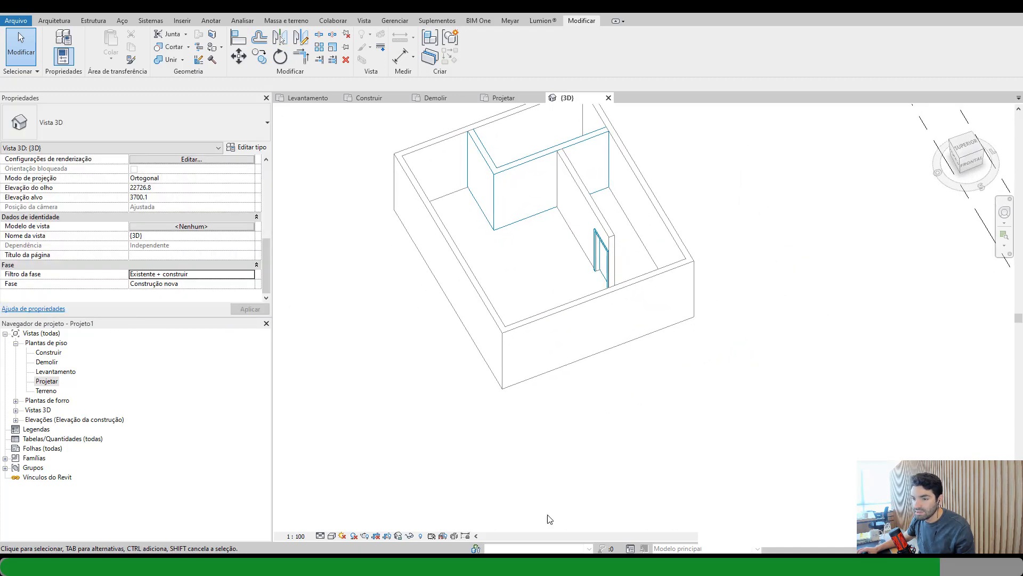
- Set the 3D view's phase filter to Projetar
{"action": "left_click", "coordinate": [249, 275]}
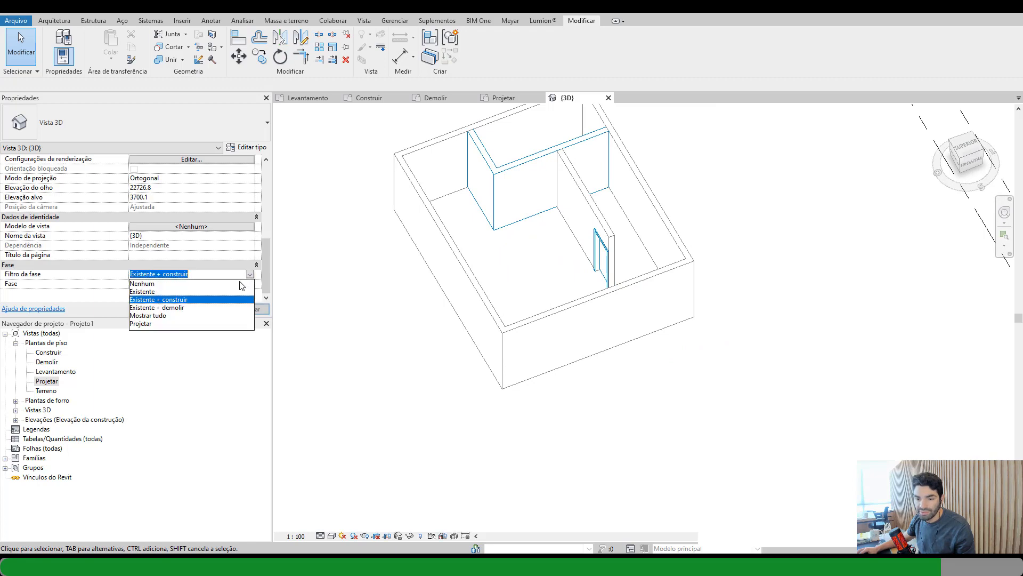
{"action": "left_click", "coordinate": [140, 324]}
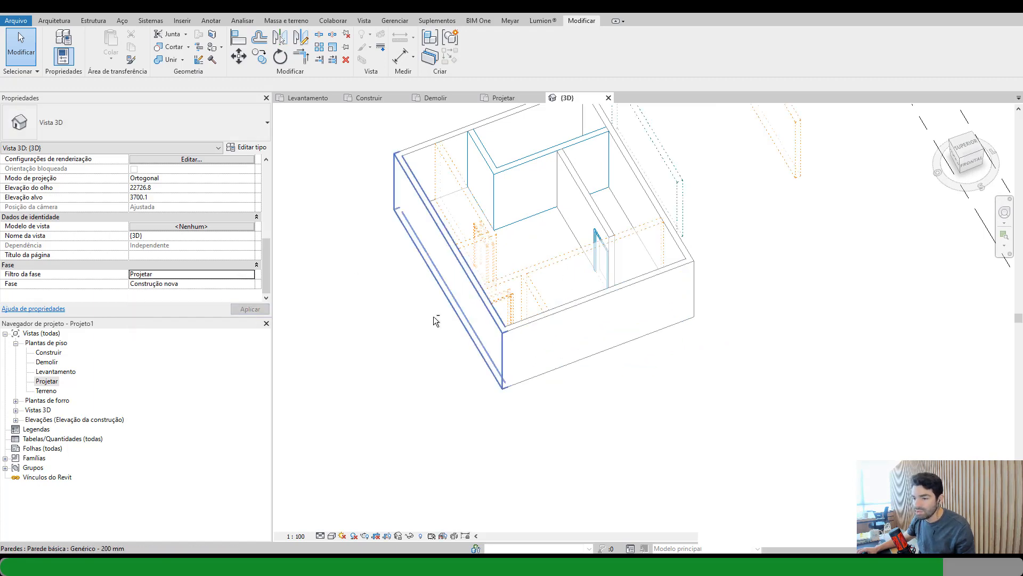
{"action": "middle_click_drag", "start_coordinate": [651, 319], "coordinate": [675, 201], "text": "shift"}
- Temporarily hide the new door in the existing inner wall
{"action": "scroll", "coordinate": [675, 202], "scroll_direction": "up", "scroll_amount": 5}
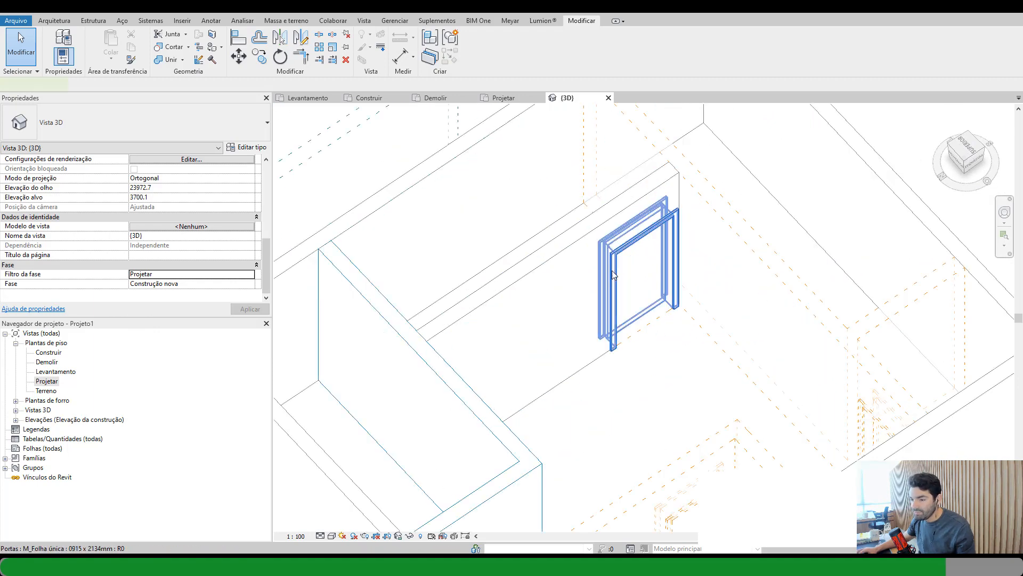
{"action": "left_click", "coordinate": [612, 271]}
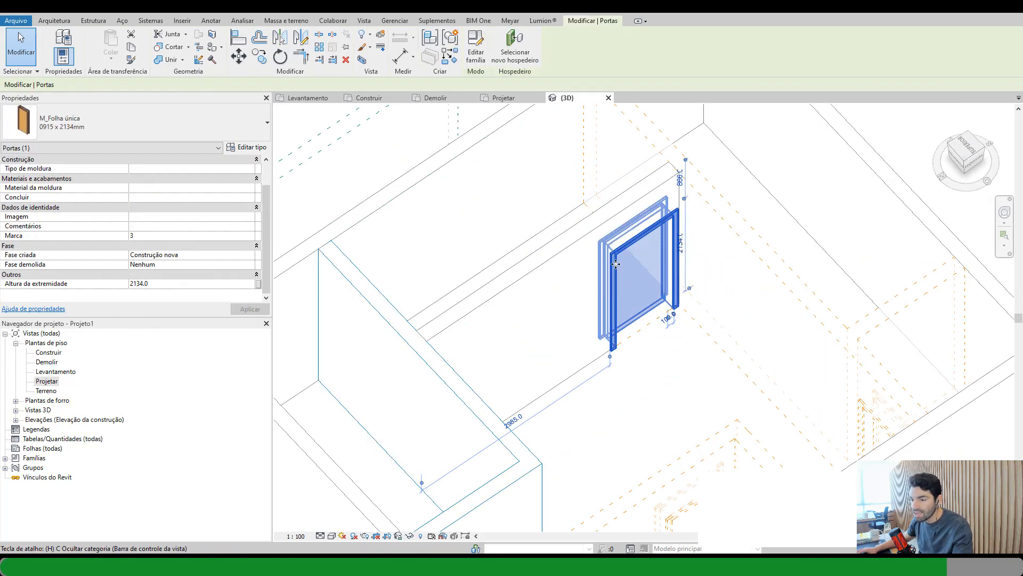
{"action": "key", "text": "h"}
{"action": "key", "text": "h"}
- Select the wall piece filling the hidden door's opening and examine its display and properties from several angles
{"action": "scroll", "coordinate": [615, 263], "scroll_direction": "down", "scroll_amount": 5}
{"action": "middle_click_drag", "start_coordinate": [628, 299], "coordinate": [630, 345], "text": "shift"}
{"action": "left_click", "coordinate": [651, 325]}
{"action": "scroll", "coordinate": [652, 324], "scroll_direction": "up", "scroll_amount": 5}
{"action": "scroll", "coordinate": [653, 324], "scroll_direction": "down", "scroll_amount": 5}
{"action": "scroll", "coordinate": [726, 342], "scroll_direction": "up", "scroll_amount": 3}
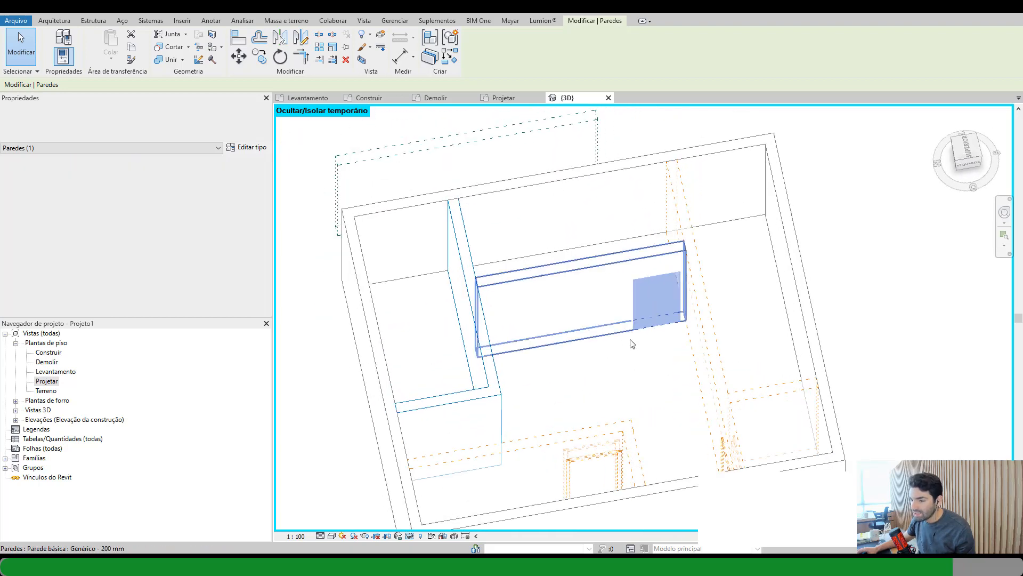
{"action": "scroll", "coordinate": [652, 336], "scroll_direction": "up", "scroll_amount": 5}
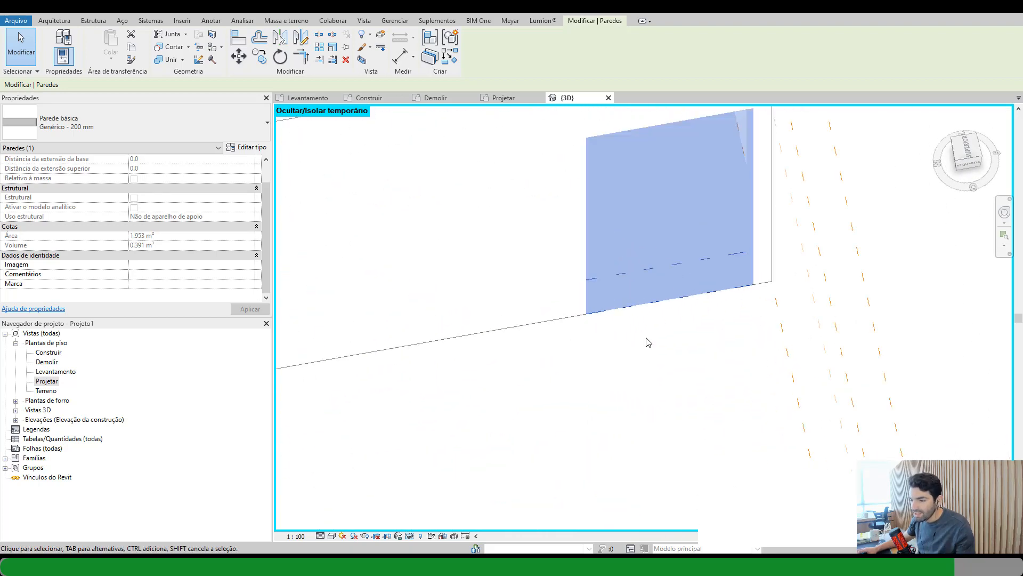
{"action": "left_click", "coordinate": [634, 344]}
{"action": "scroll", "coordinate": [630, 332], "scroll_direction": "up", "scroll_amount": 3}
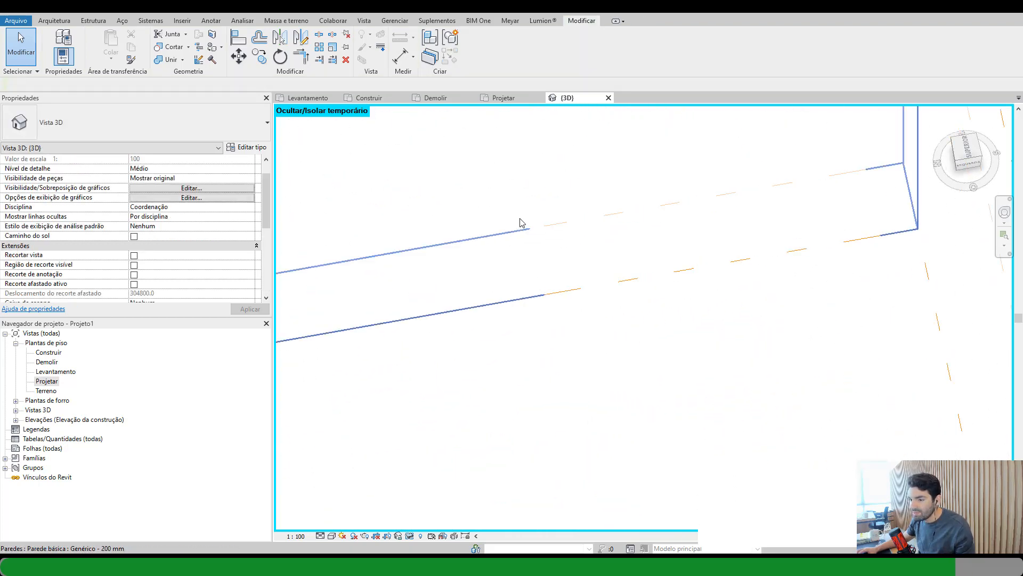
{"action": "scroll", "coordinate": [758, 219], "scroll_direction": "down", "scroll_amount": 4}
{"action": "left_click", "coordinate": [759, 221]}
{"action": "scroll", "coordinate": [759, 221], "scroll_direction": "down", "scroll_amount": 5}
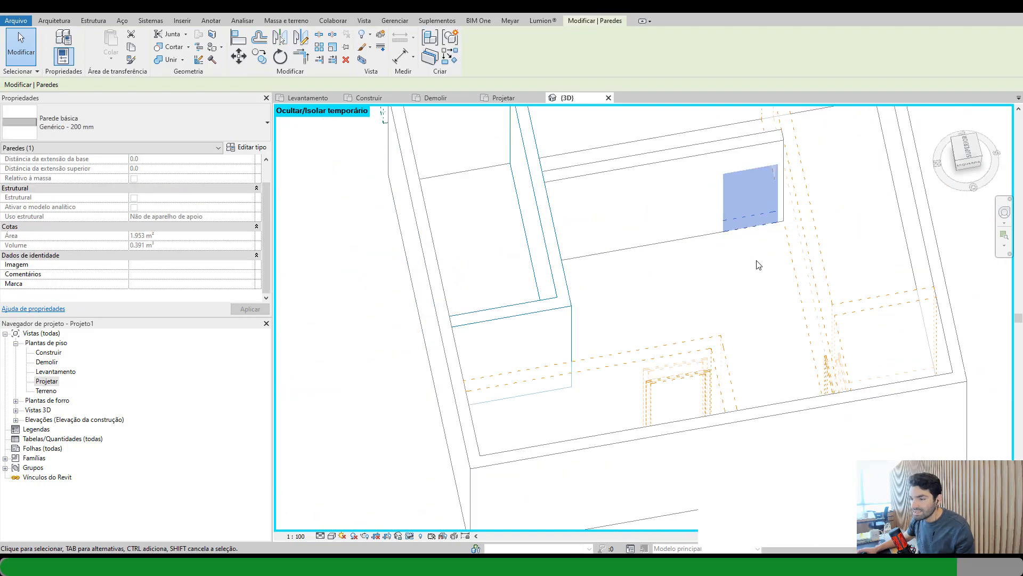
{"action": "middle_click_drag", "start_coordinate": [733, 285], "coordinate": [614, 376]}
{"action": "scroll", "coordinate": [633, 362], "scroll_direction": "down", "scroll_amount": 1}
{"action": "scroll", "coordinate": [633, 363], "scroll_direction": "up", "scroll_amount": 2}
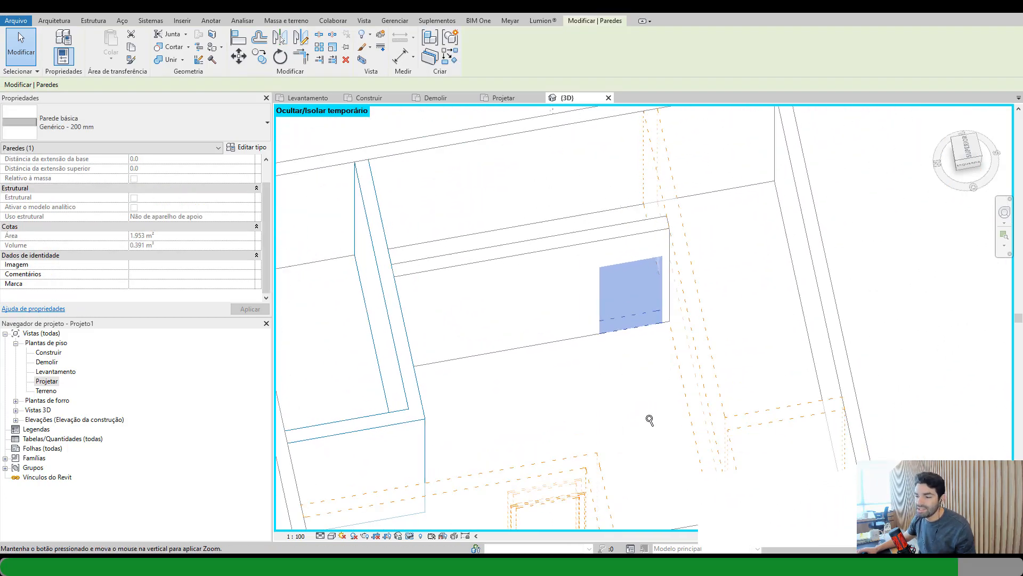
{"action": "middle_click_drag", "start_coordinate": [601, 425], "coordinate": [744, 429], "text": "shift"}
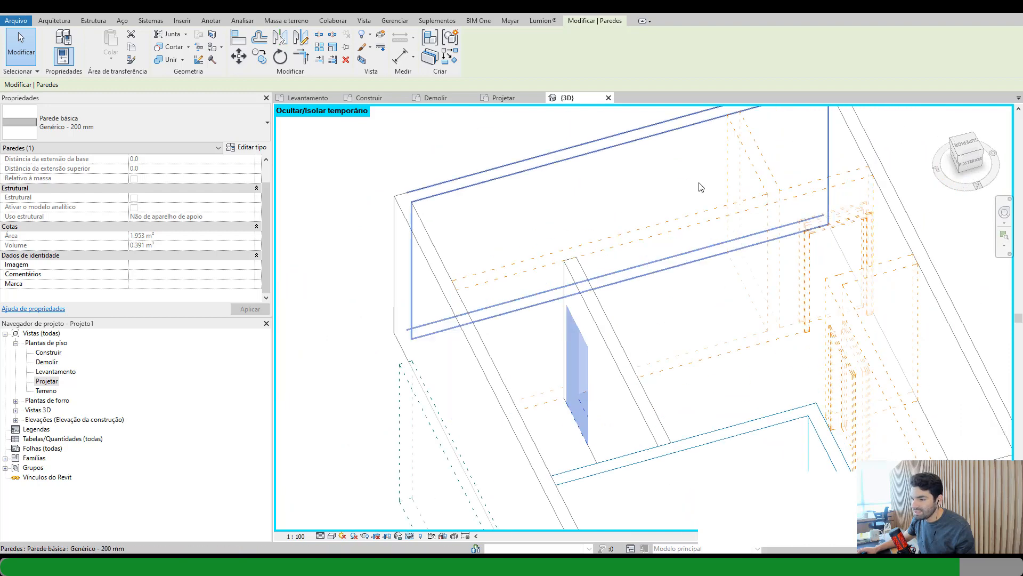
{"action": "scroll", "coordinate": [762, 381], "scroll_direction": "down", "scroll_amount": 3}
{"action": "middle_click_drag", "start_coordinate": [762, 382], "coordinate": [551, 364], "text": "shift"}
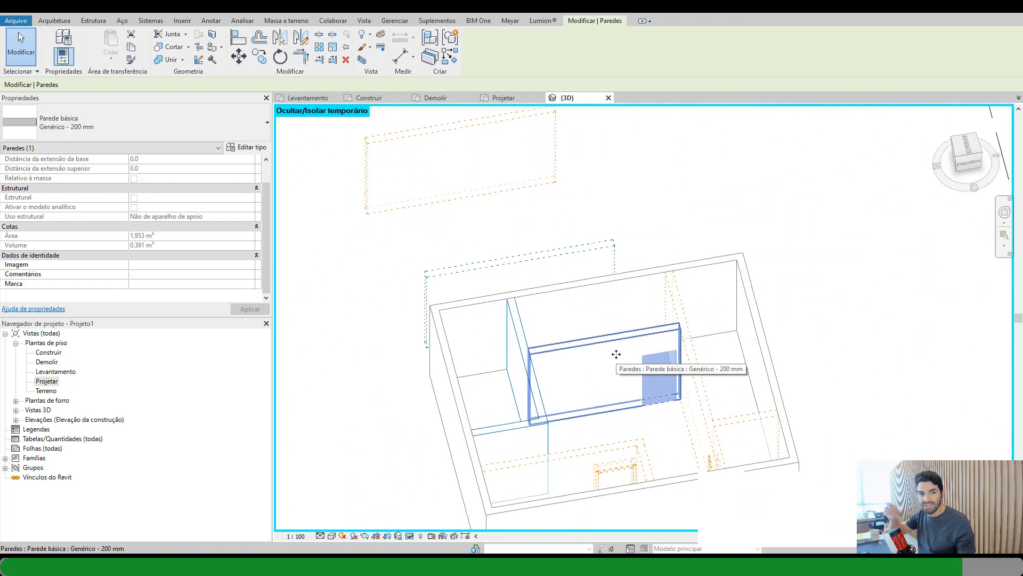
{"action": "left_click", "coordinate": [669, 192]}
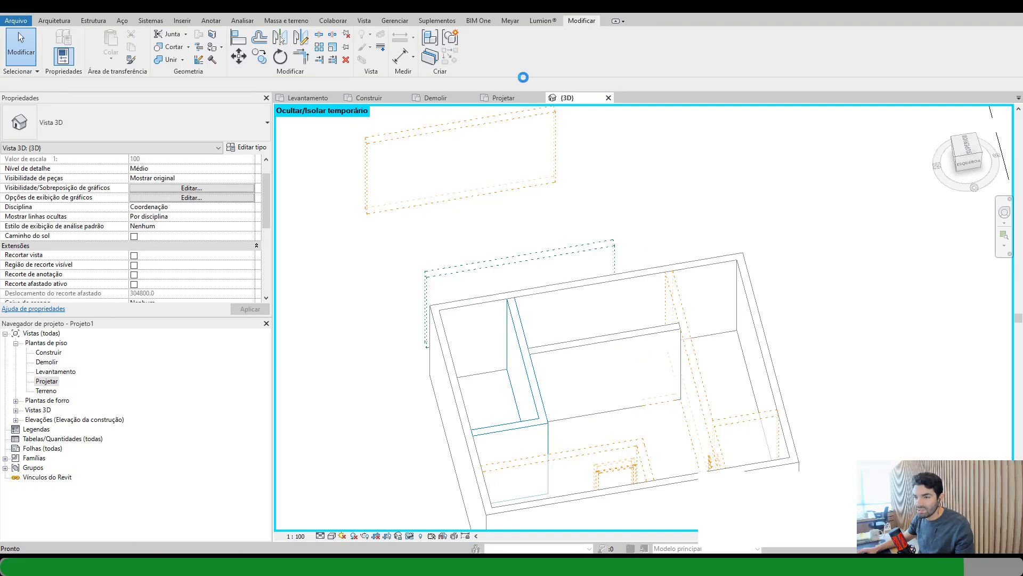
{"action": "key", "text": "Escape"}
- In the phase graphic overrides, set the Demolido projection/surface foreground pattern to the denser descending diagonal hatch
{"action": "left_click", "coordinate": [401, 21]}
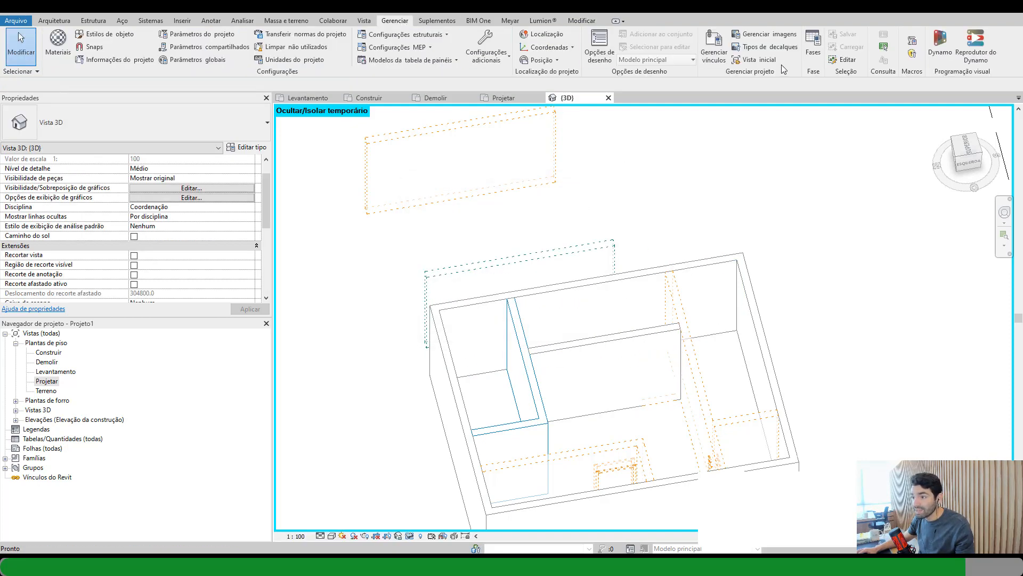
{"action": "left_click", "coordinate": [817, 60]}
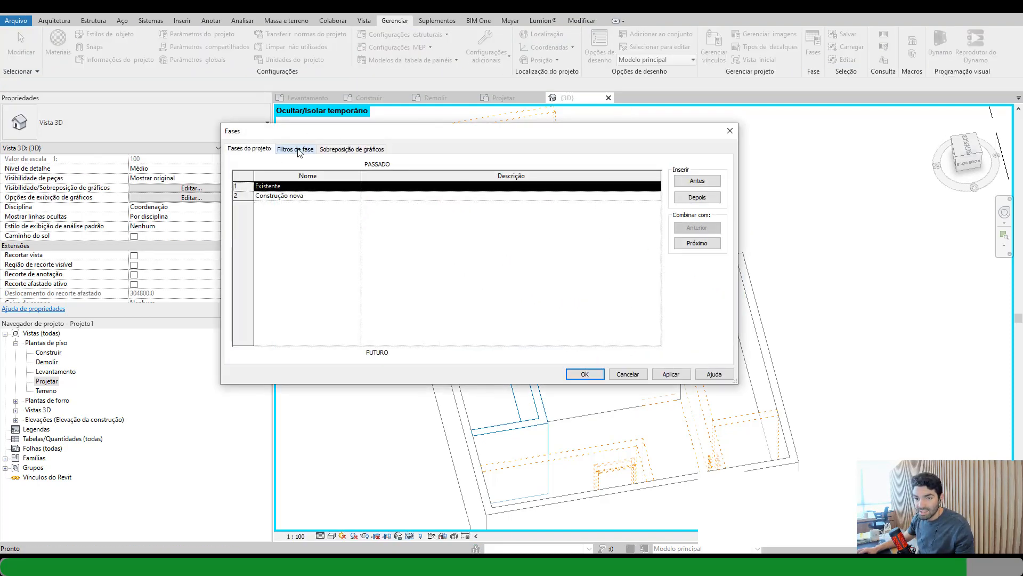
{"action": "left_click", "coordinate": [350, 149]}
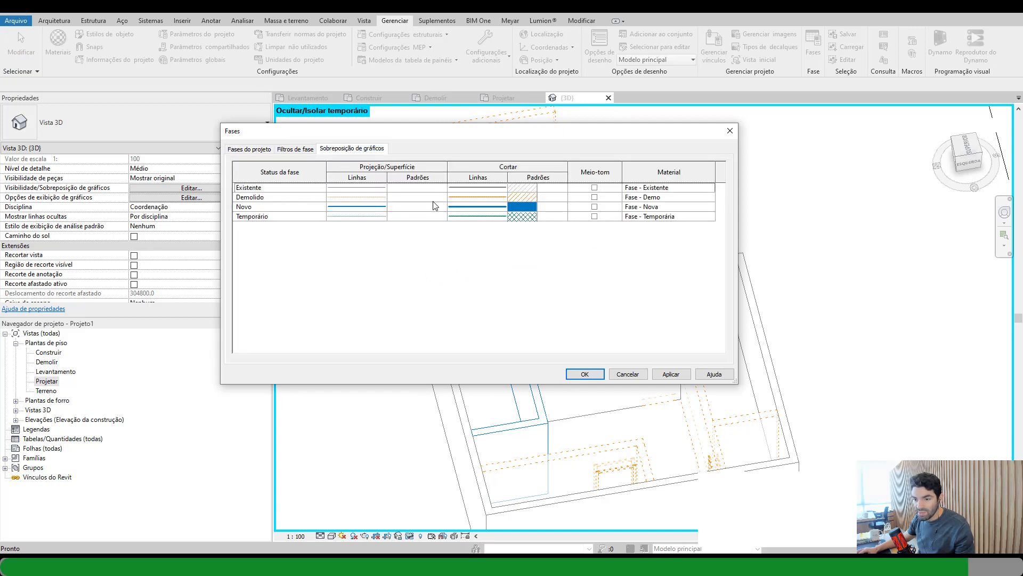
{"action": "left_click", "coordinate": [418, 197]}
{"action": "left_click", "coordinate": [416, 197]}
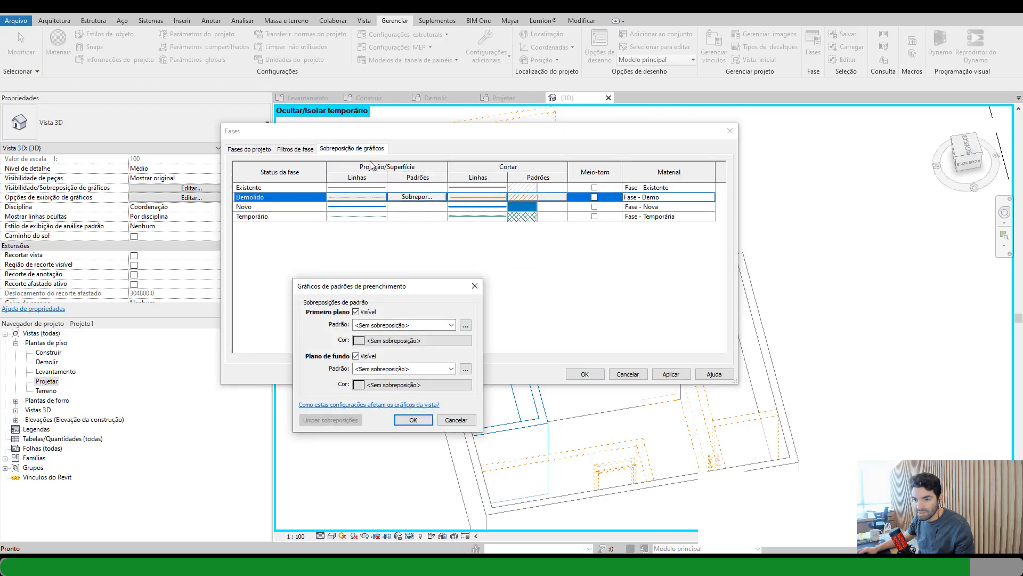
{"action": "left_click", "coordinate": [389, 325]}
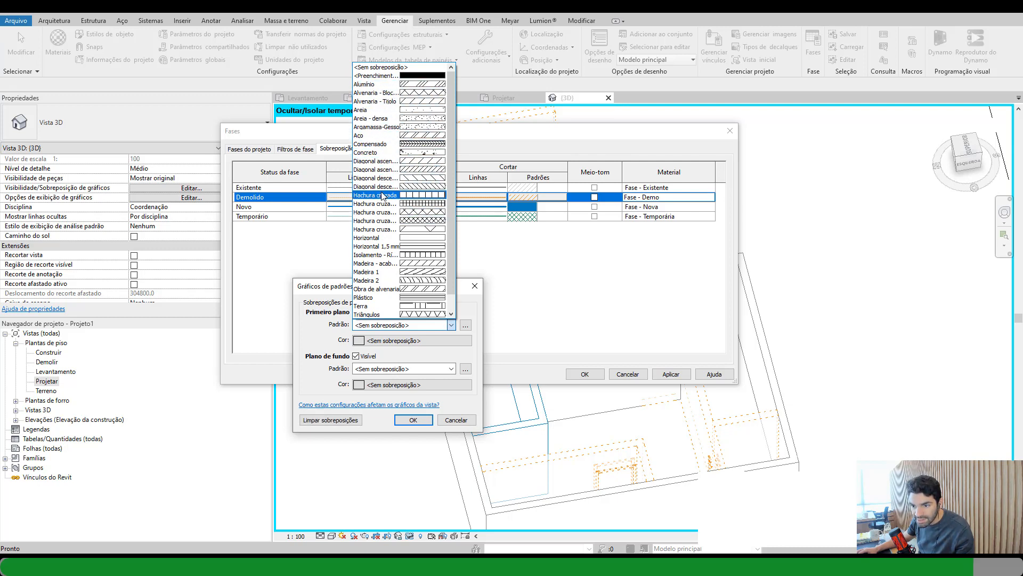
{"action": "scroll", "coordinate": [378, 219], "scroll_direction": "down", "scroll_amount": 1}
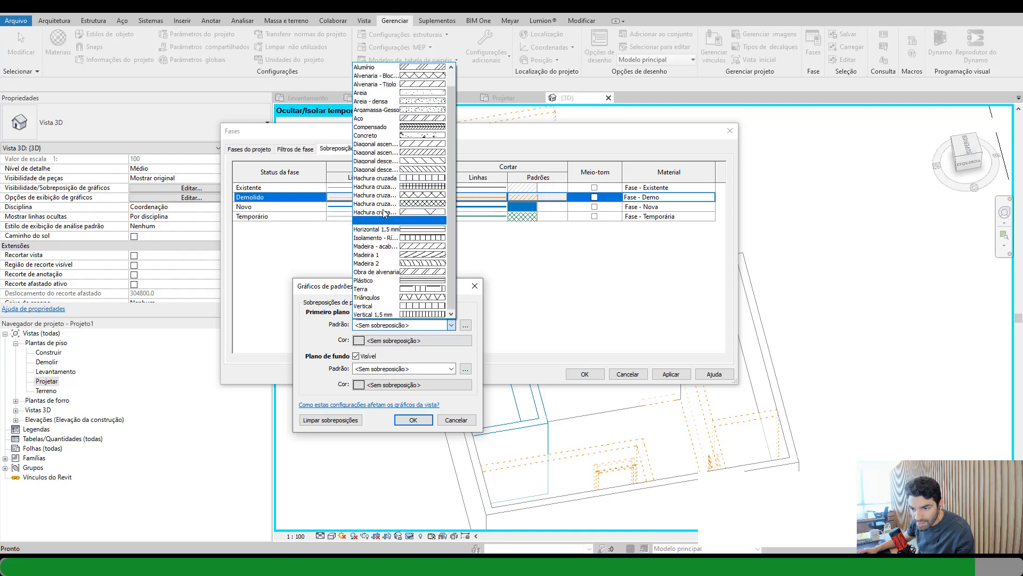
{"action": "left_click", "coordinate": [387, 171]}
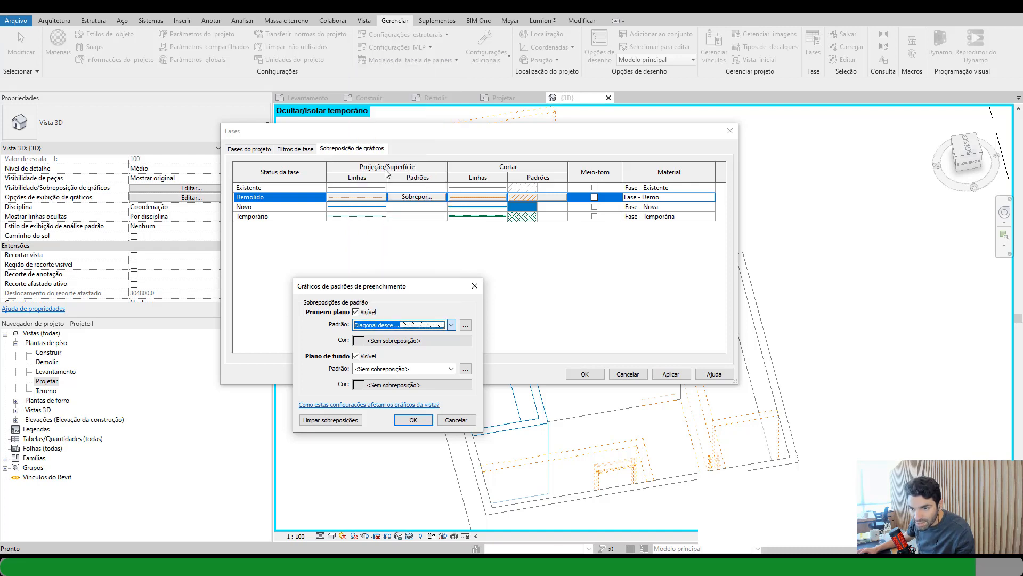
- Color the Demolido surface foreground pattern orange RGB 255-128-064 and apply the phase settings
{"action": "left_click", "coordinate": [391, 341]}
{"action": "left_click", "coordinate": [287, 306]}
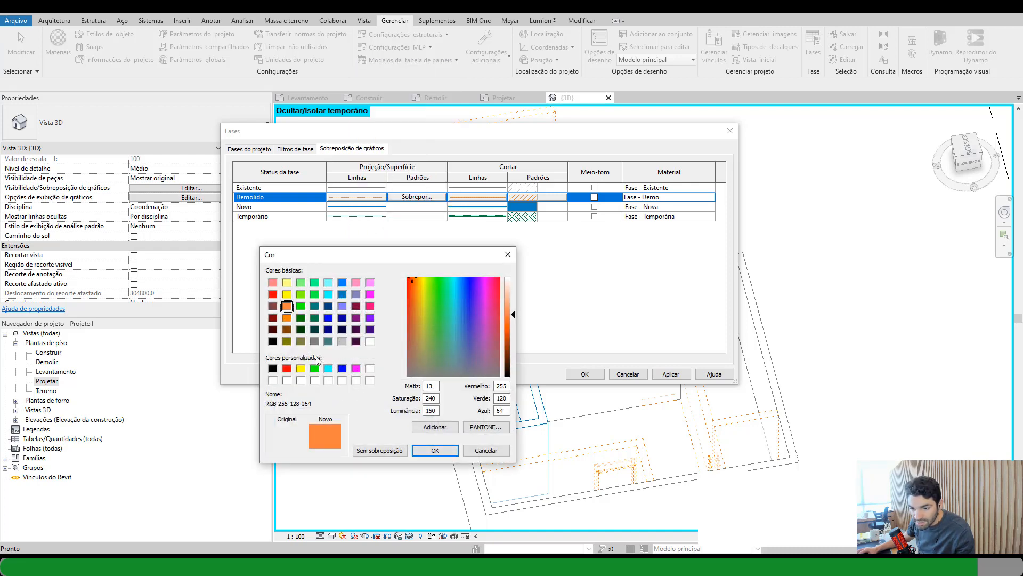
{"action": "left_click", "coordinate": [427, 453]}
{"action": "left_click", "coordinate": [413, 419]}
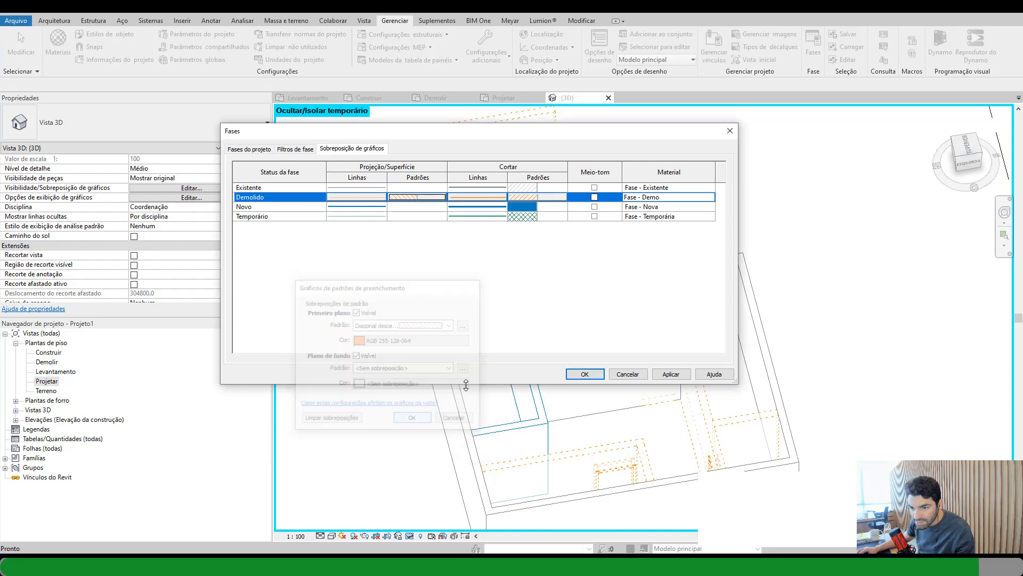
{"action": "left_click", "coordinate": [586, 376]}
- Select the wall piece filling the hidden door's opening and examine its surface hatch up close
{"action": "scroll", "coordinate": [554, 261], "scroll_direction": "down", "scroll_amount": 3}
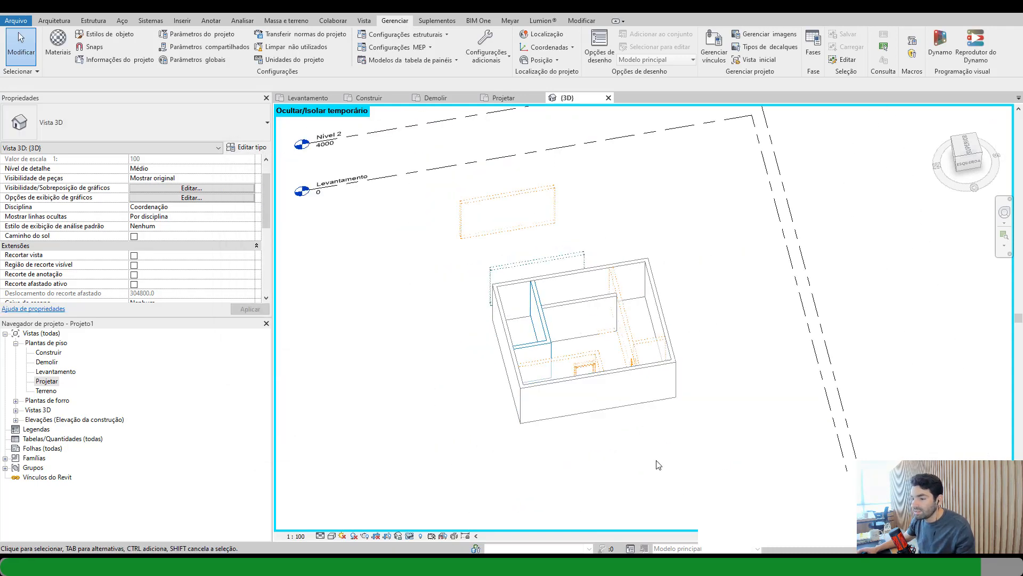
{"action": "middle_click_drag", "start_coordinate": [674, 463], "coordinate": [789, 463], "text": "shift"}
{"action": "scroll", "coordinate": [650, 399], "scroll_direction": "up", "scroll_amount": 10}
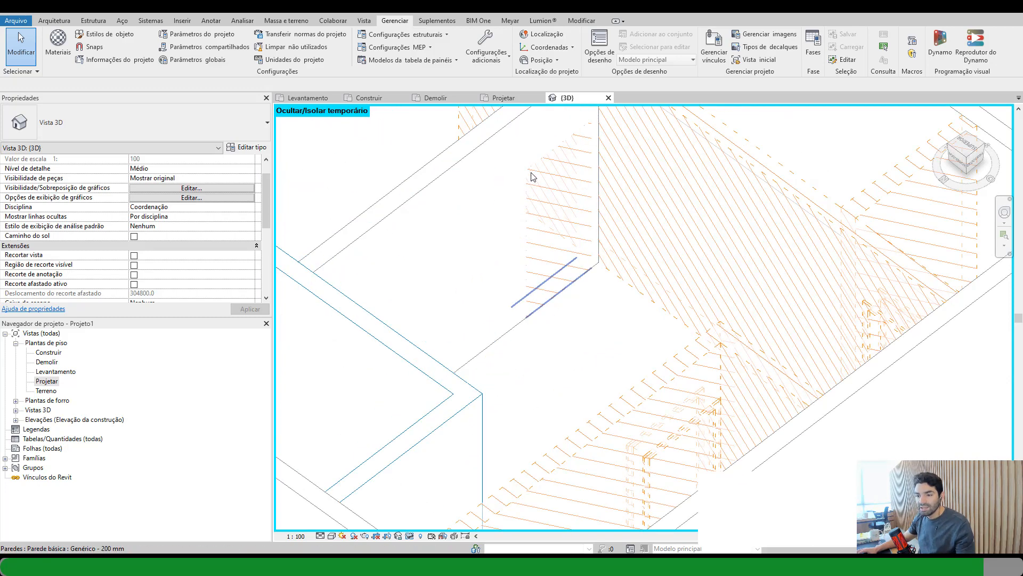
{"action": "left_click", "coordinate": [565, 266]}
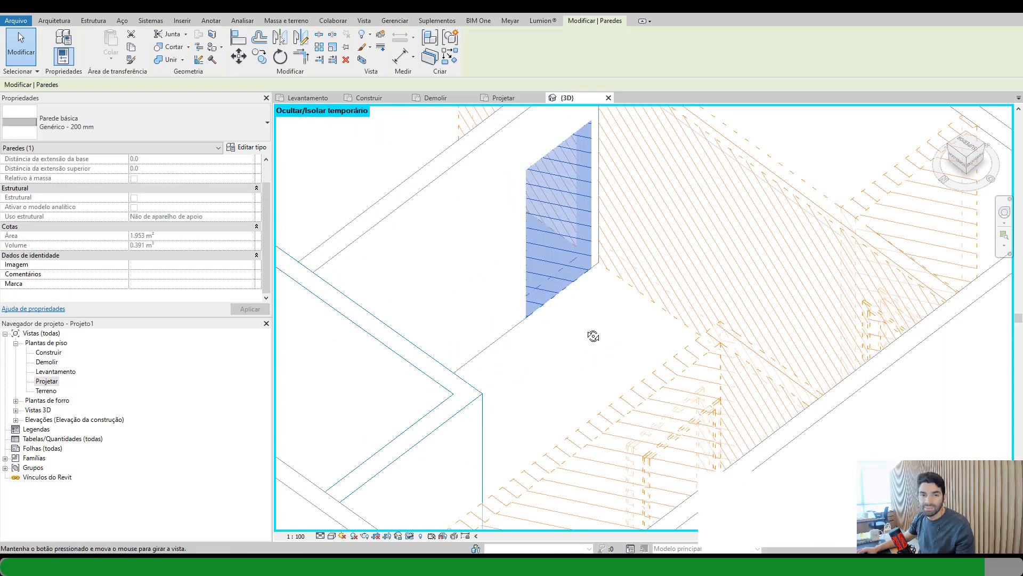
{"action": "middle_click_drag", "start_coordinate": [592, 336], "coordinate": [510, 372], "text": "shift"}
{"action": "key", "text": "Escape"}
- Reset the 3D view's temporary hide to restore the inner-wall door, and temporarily hide that door again
{"action": "key", "text": "h"}
{"action": "key", "text": "r"}
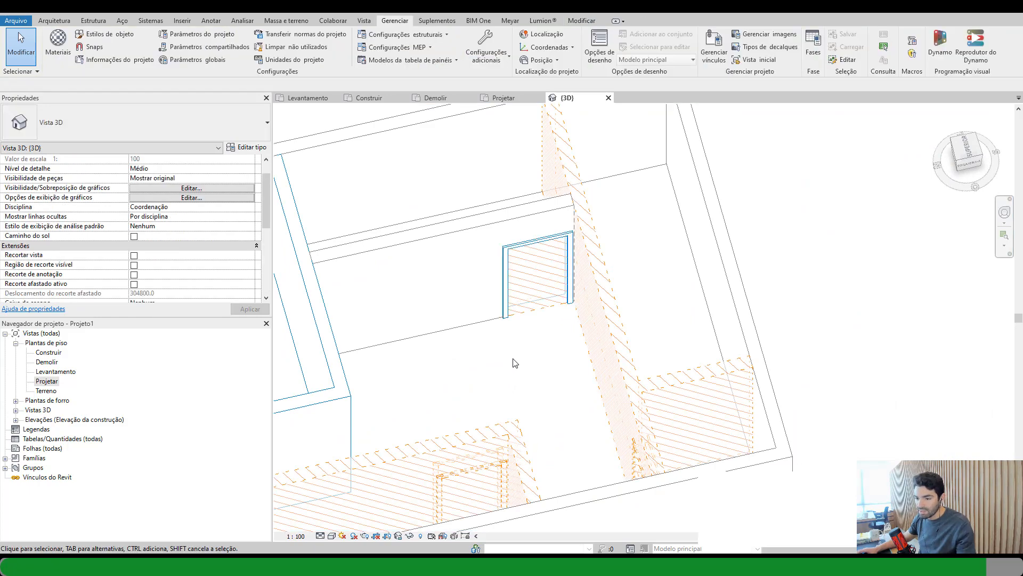
{"action": "middle_click_drag", "start_coordinate": [542, 416], "coordinate": [495, 399], "text": "shift"}
{"action": "middle_click_drag", "start_coordinate": [421, 295], "coordinate": [517, 345], "text": "shift"}
{"action": "left_click", "coordinate": [505, 286]}
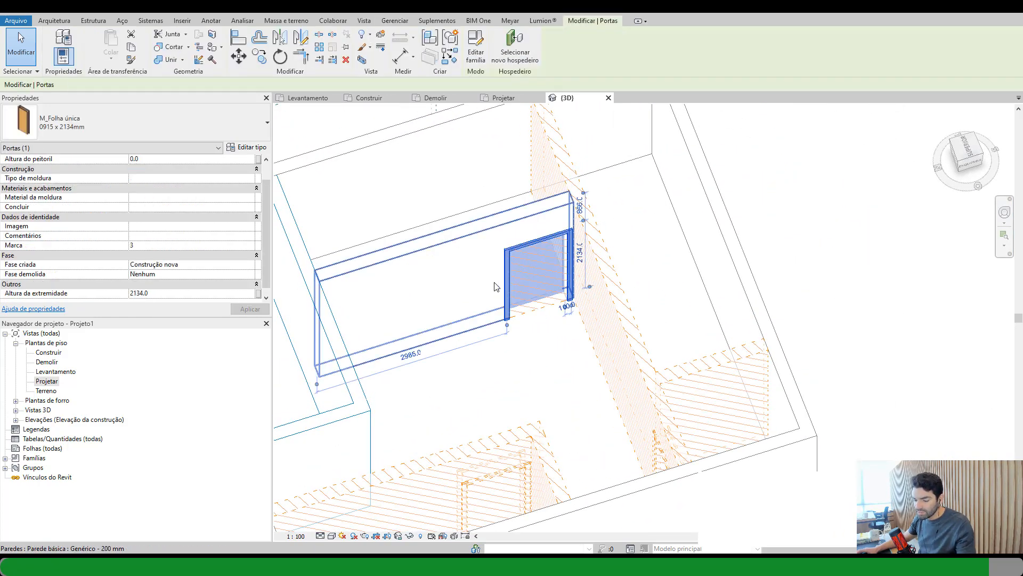
{"action": "key", "text": "h"}
{"action": "key", "text": "h"}
- Select the infill wall piece in the hidden door's opening and check its properties for phase parameters
{"action": "left_click", "coordinate": [527, 285]}
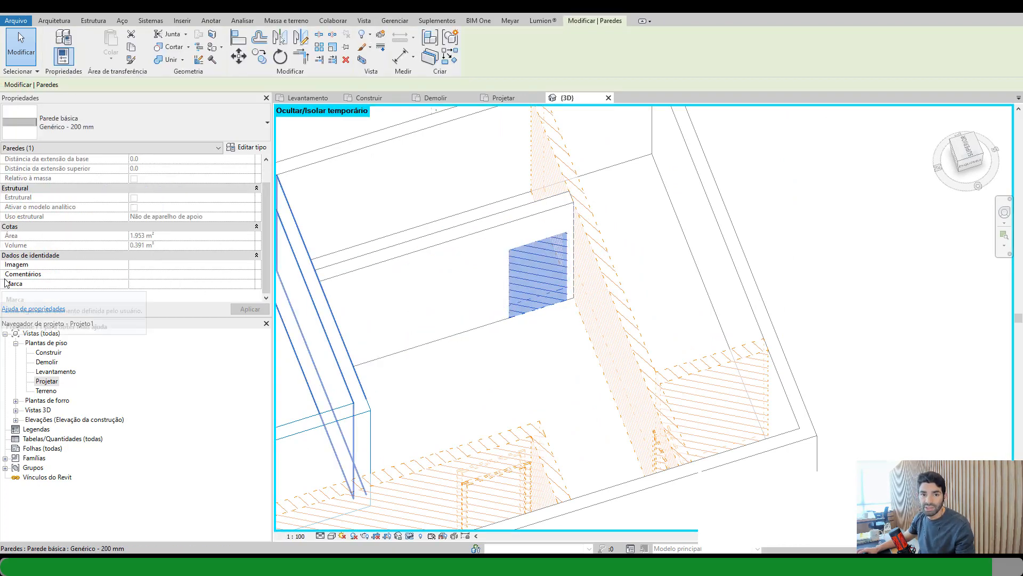
{"action": "key", "text": "Escape"}
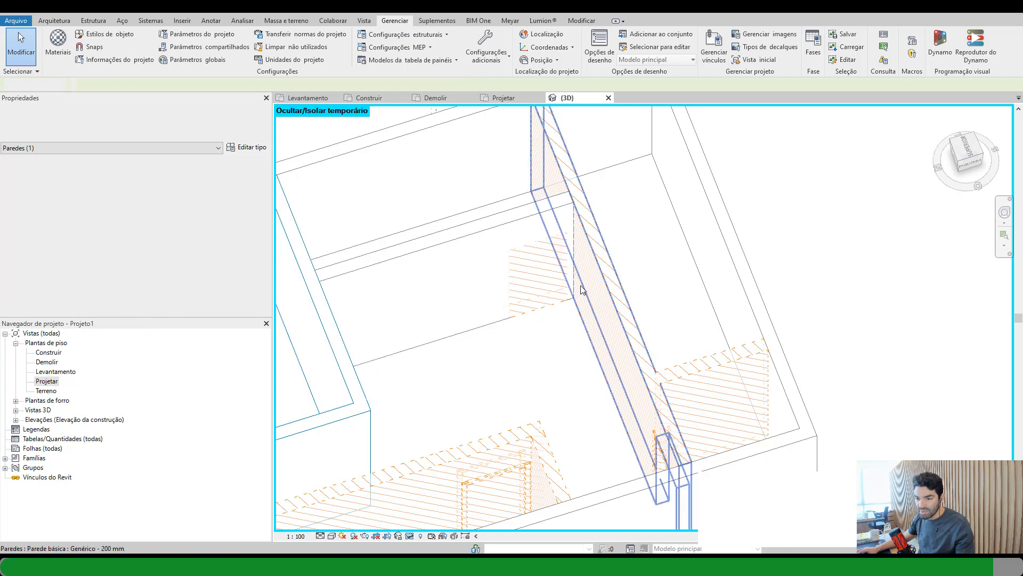
{"action": "left_click", "coordinate": [537, 326]}
{"action": "key", "text": "Escape"}
{"action": "left_click", "coordinate": [545, 316]}
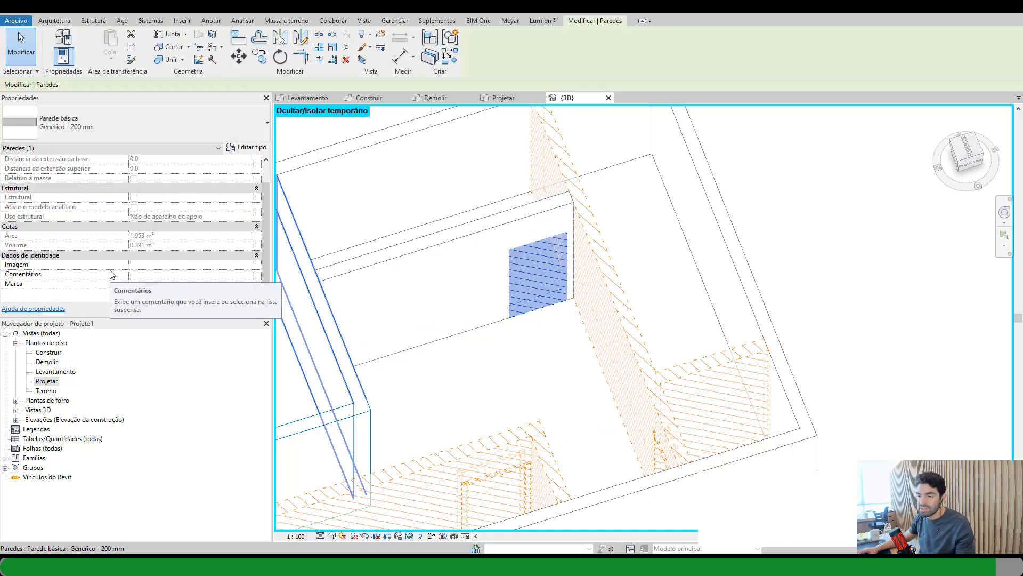
{"action": "scroll", "coordinate": [411, 342], "scroll_direction": "down", "scroll_amount": 6}
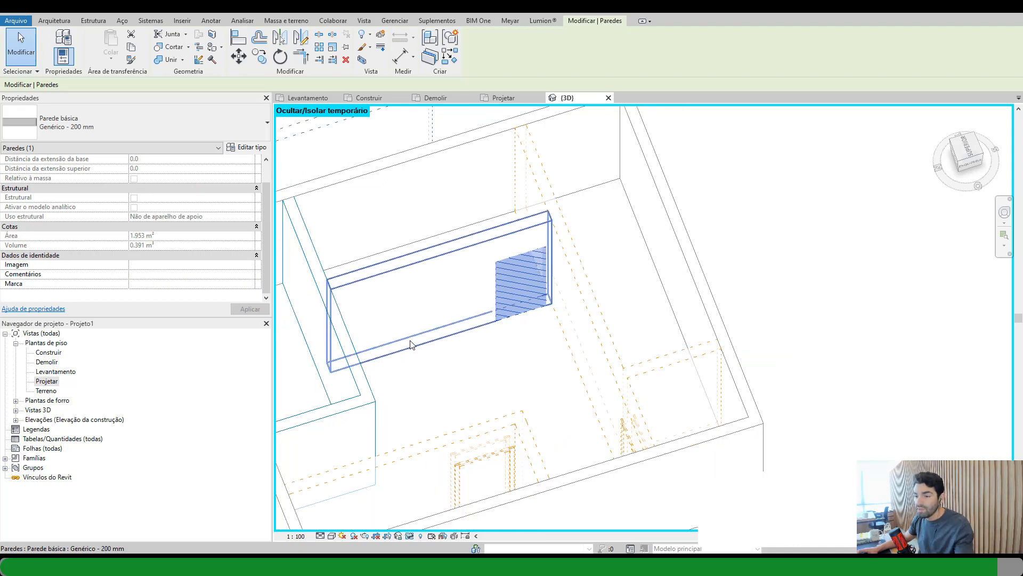
{"action": "key", "text": "Escape"}
- View the whole layout from another angle to examine the hatching on the demolished walls
{"action": "middle_click_drag", "start_coordinate": [569, 396], "coordinate": [667, 423]}
{"action": "scroll", "coordinate": [667, 423], "scroll_direction": "down", "scroll_amount": 4}
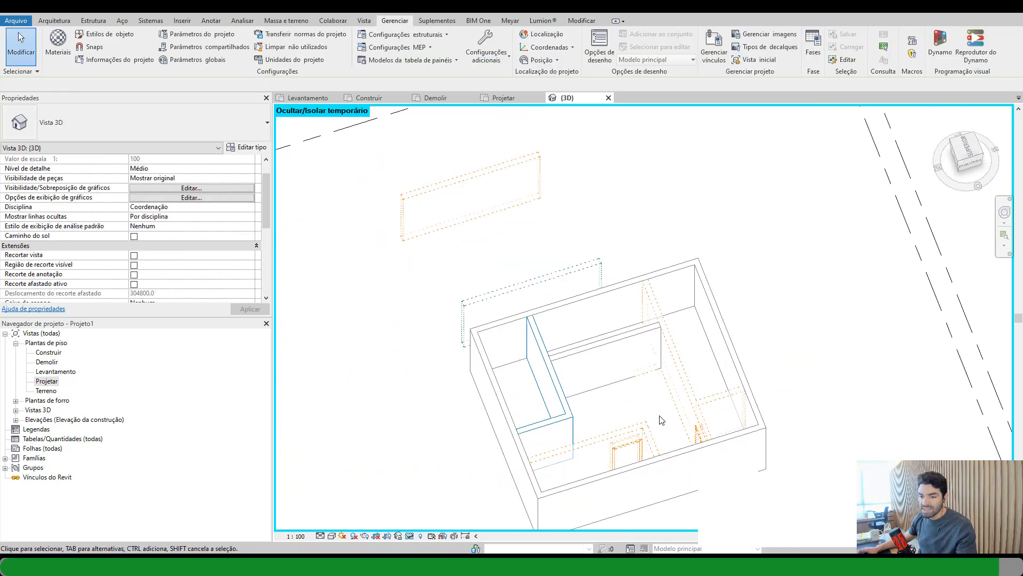
{"action": "middle_click_drag", "start_coordinate": [832, 421], "coordinate": [684, 469], "text": "shift"}
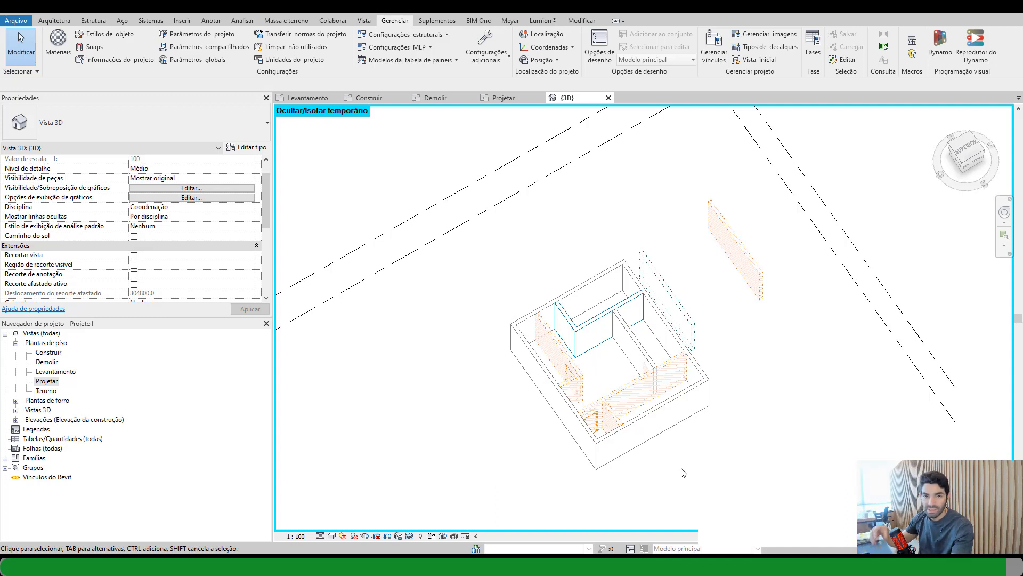
{"action": "scroll", "coordinate": [683, 474], "scroll_direction": "up", "scroll_amount": 1}
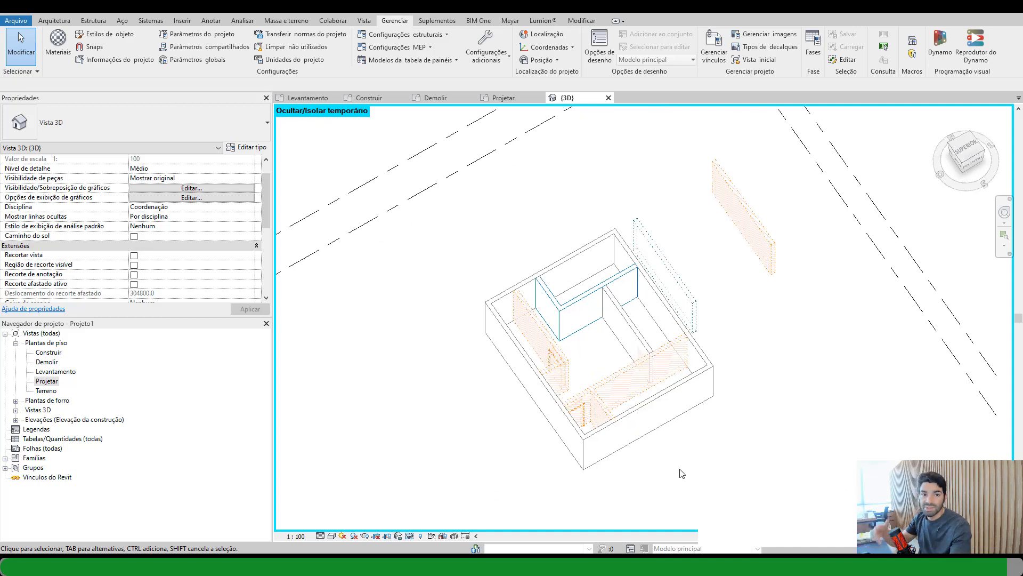